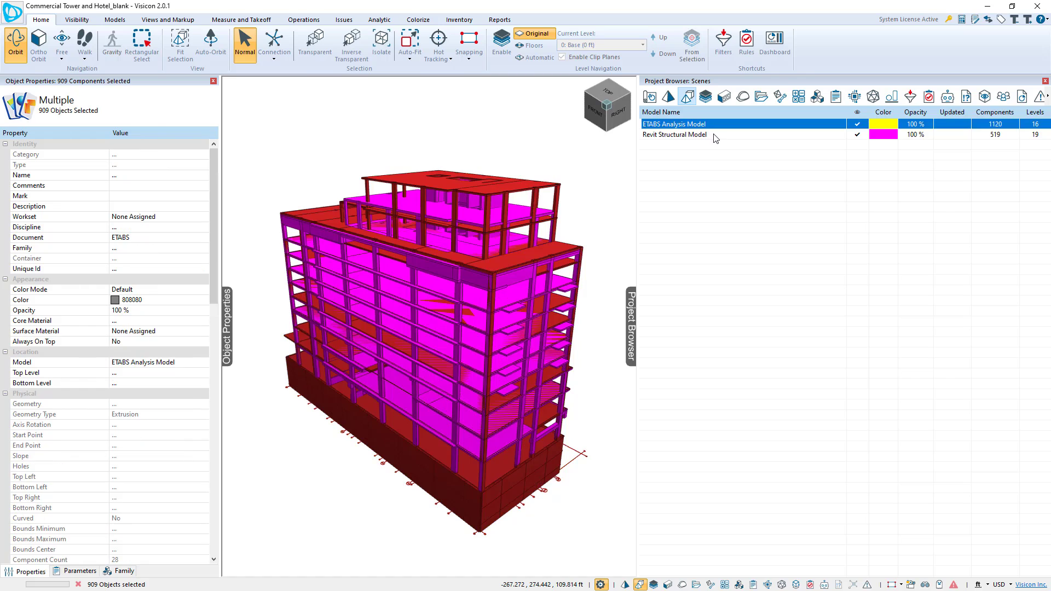
Highlight the ETABS Analysis Model and the Revit Structural Model alternately to compare their components from two sides of the building
{"action": "left_click", "coordinate": [715, 136]}
{"action": "left_click", "coordinate": [714, 125]}
{"action": "left_click", "coordinate": [717, 133]}
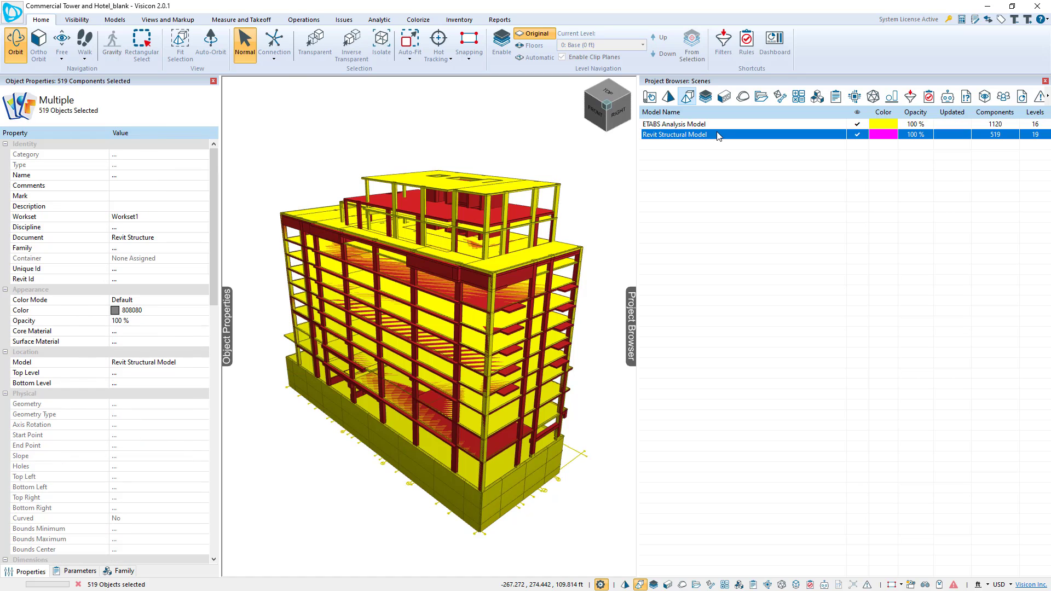
{"action": "left_click_drag", "start_coordinate": [606, 350], "coordinate": [501, 392]}
{"action": "double_click", "coordinate": [702, 135]}
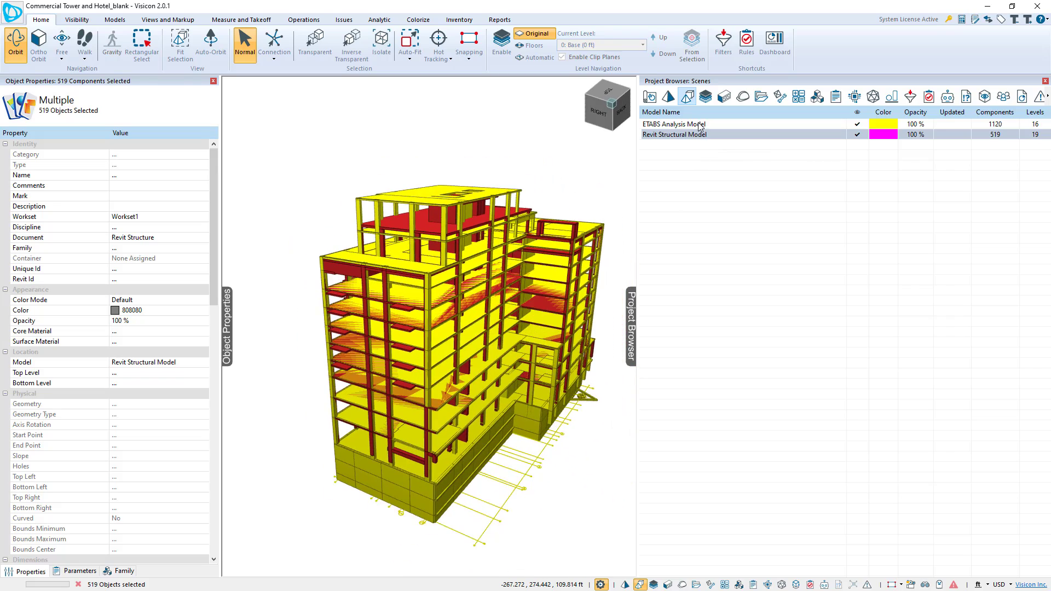
{"action": "left_click", "coordinate": [700, 125]}
{"action": "left_click", "coordinate": [706, 135]}
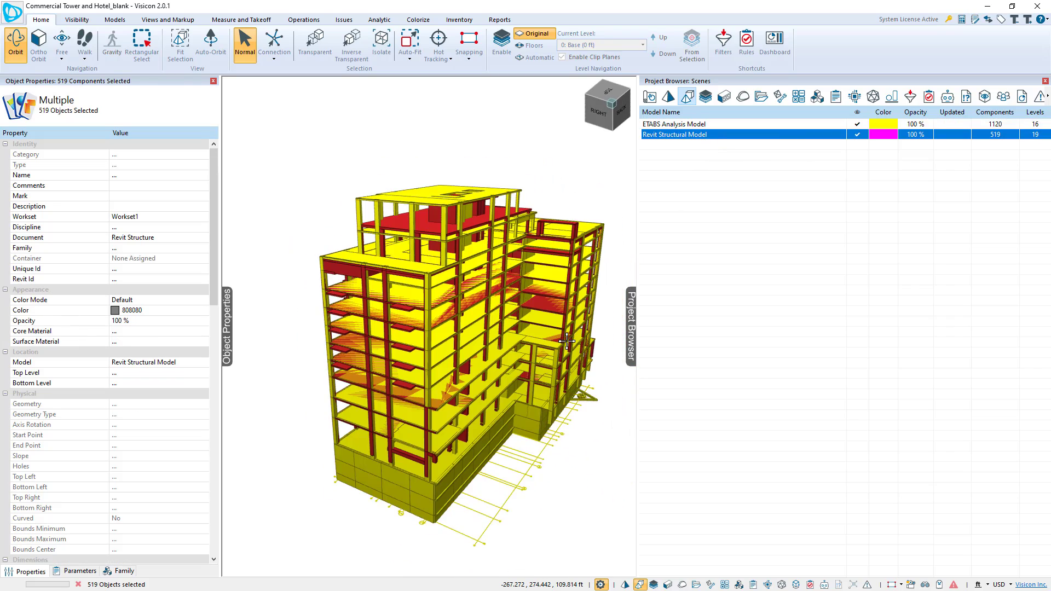
{"action": "left_click_drag", "start_coordinate": [526, 345], "coordinate": [488, 348]}
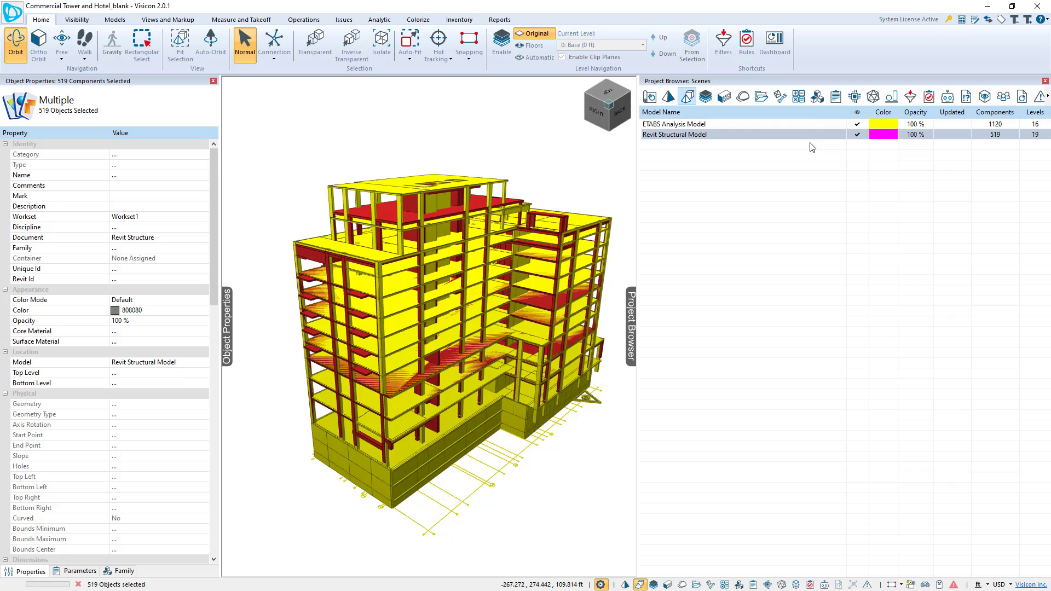
Examine up close how the columns, walls and slabs of the two overlaid models coincide, and clear the selection
{"action": "scroll", "coordinate": [437, 340], "scroll_direction": "up", "scroll_amount": 6}
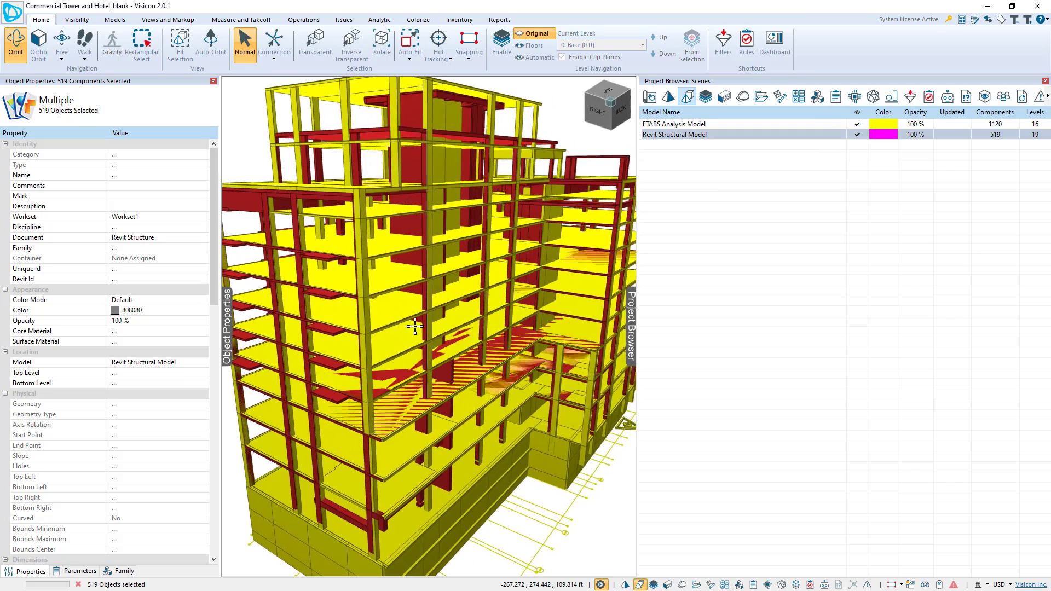
{"action": "scroll", "coordinate": [415, 327], "scroll_direction": "up", "scroll_amount": 5}
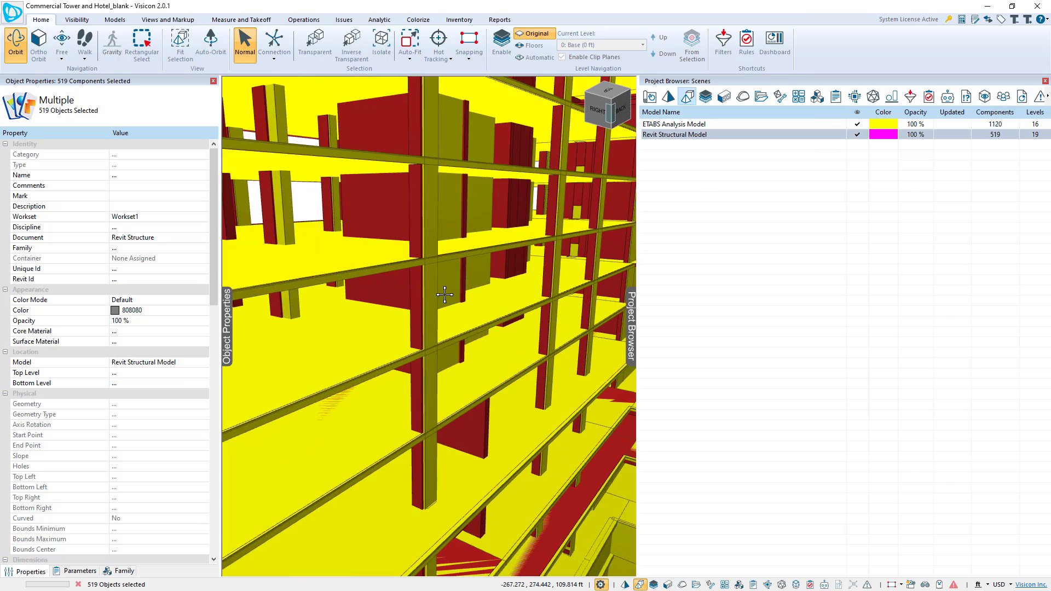
{"action": "left_click_drag", "start_coordinate": [444, 295], "coordinate": [309, 305]}
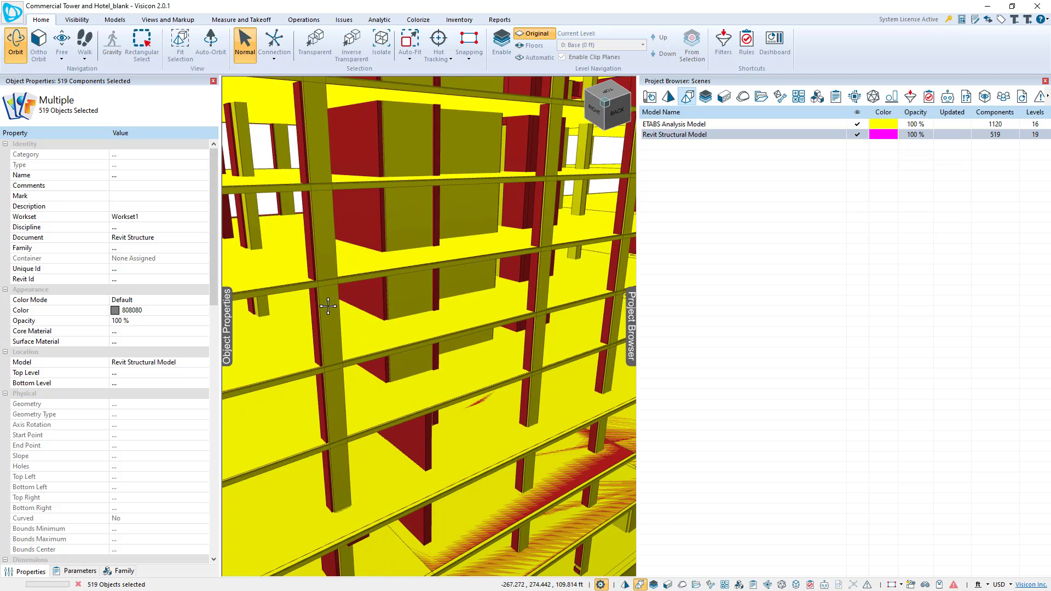
{"action": "scroll", "coordinate": [328, 306], "scroll_direction": "down", "scroll_amount": 10}
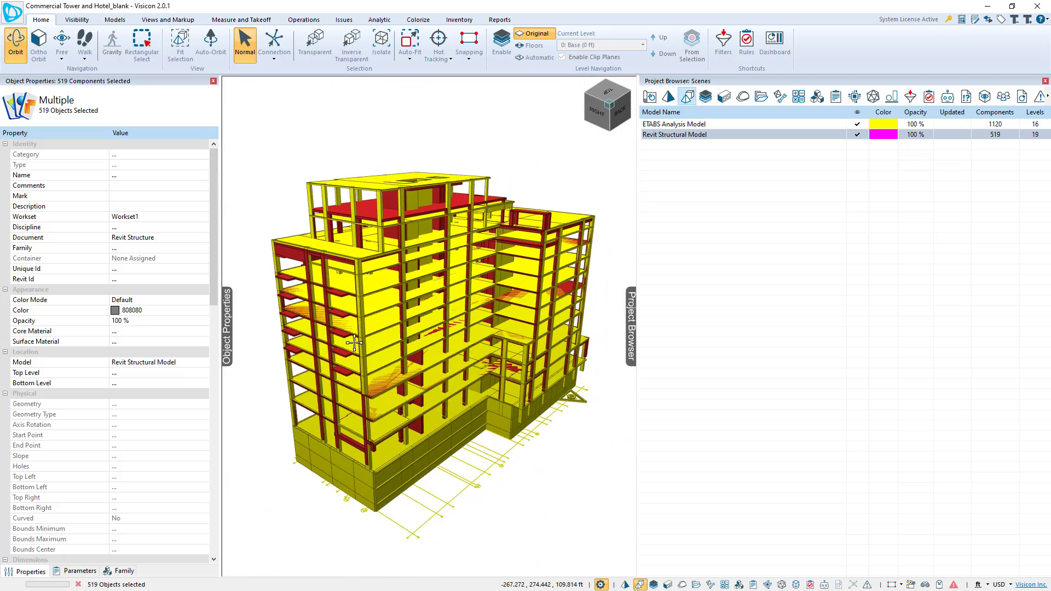
{"action": "left_click_drag", "start_coordinate": [354, 343], "coordinate": [369, 343]}
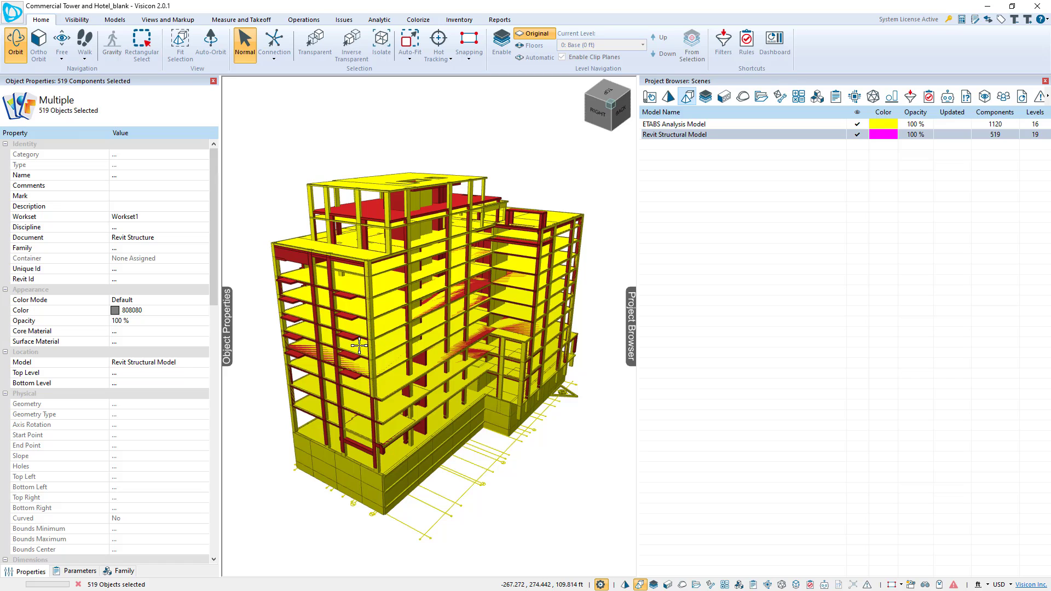
{"action": "left_click", "coordinate": [368, 342]}
{"action": "left_click", "coordinate": [591, 442]}
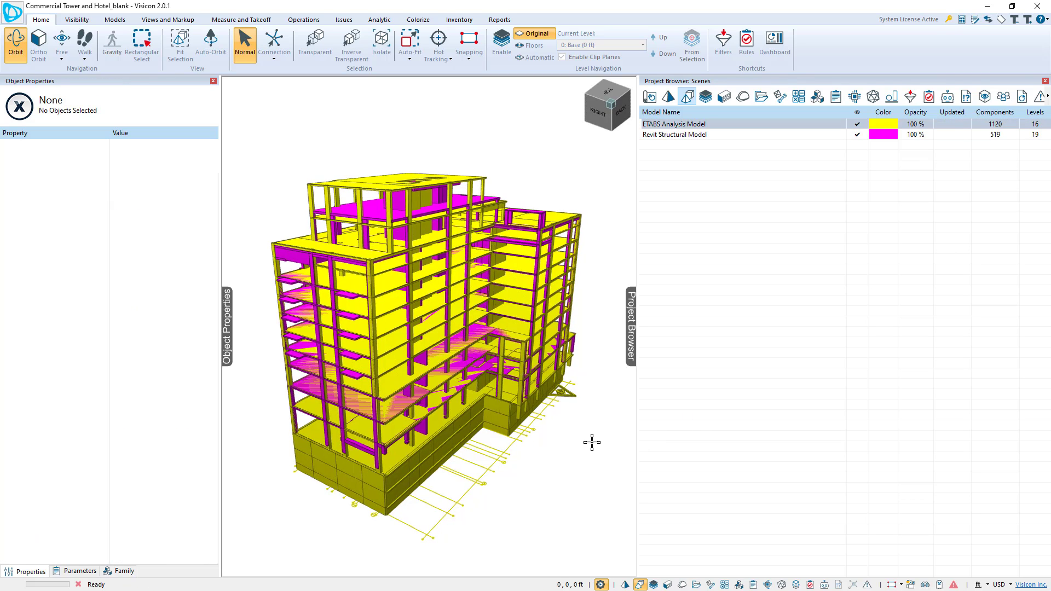
Compare the two models again by switching the highlight between Revit Structural Model and ETABS Analysis Model, and deselect everything
{"action": "left_click", "coordinate": [706, 134]}
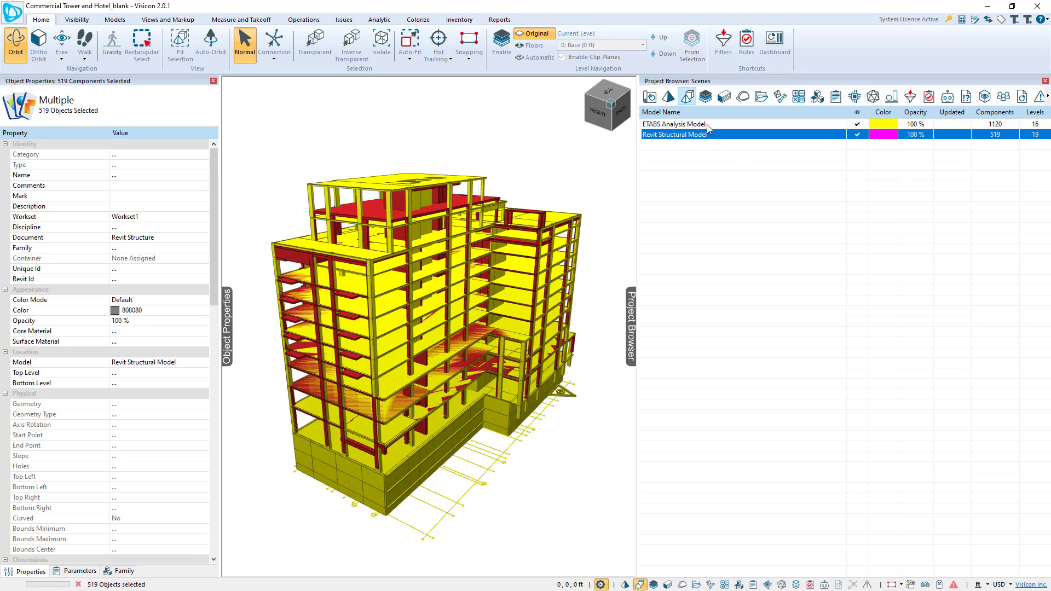
{"action": "left_click", "coordinate": [710, 125]}
{"action": "key", "text": "Down"}
{"action": "key", "text": "Up"}
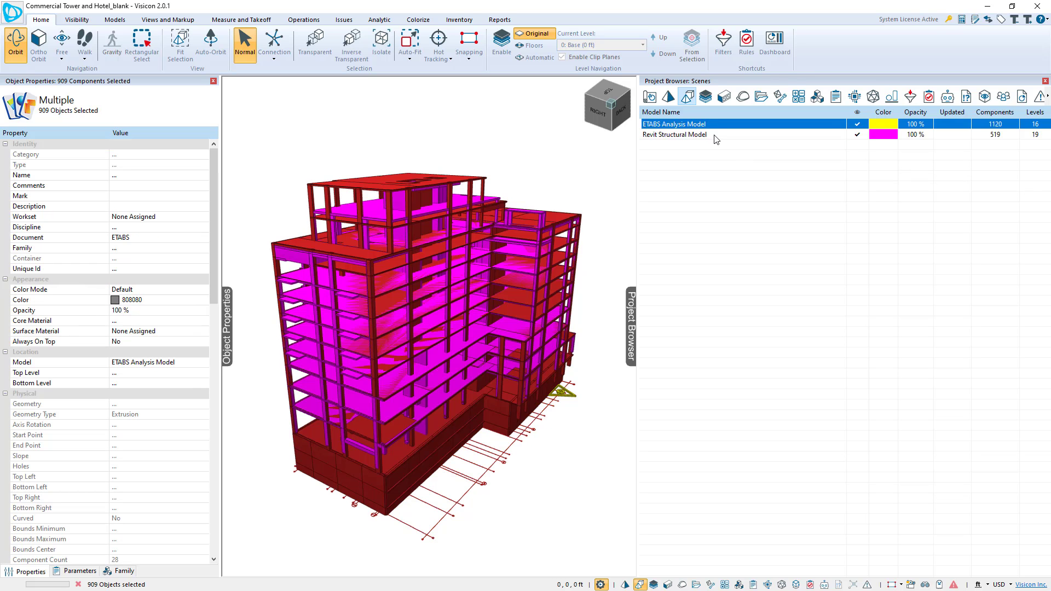
{"action": "left_click", "coordinate": [715, 136]}
{"action": "left_click", "coordinate": [714, 125]}
{"action": "left_click", "coordinate": [710, 137]}
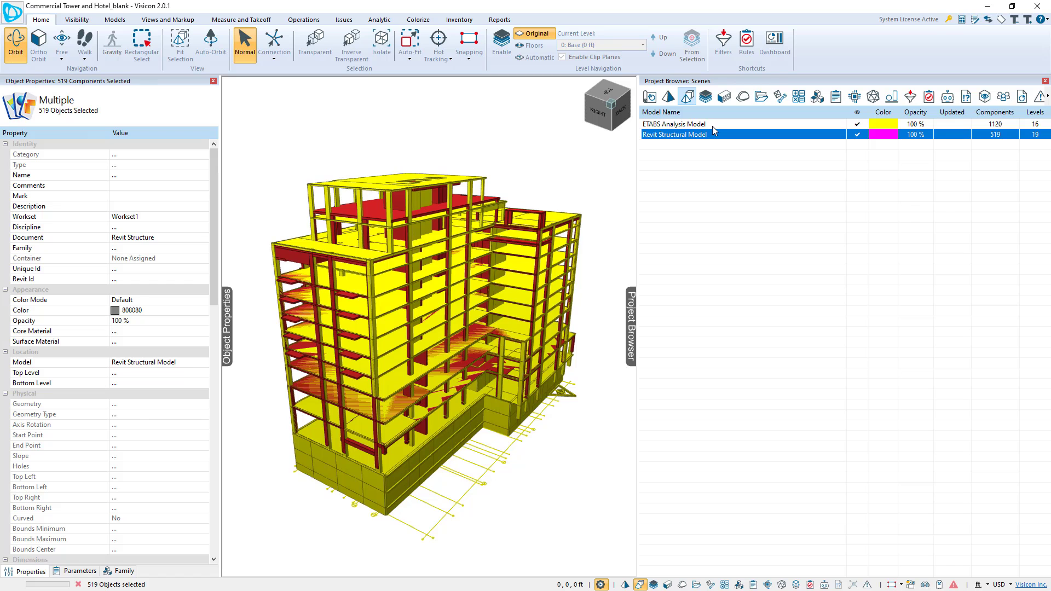
{"action": "left_click", "coordinate": [711, 125]}
{"action": "left_click", "coordinate": [714, 137]}
{"action": "left_click", "coordinate": [608, 231]}
{"action": "left_click_drag", "start_coordinate": [609, 232], "coordinate": [606, 251]}
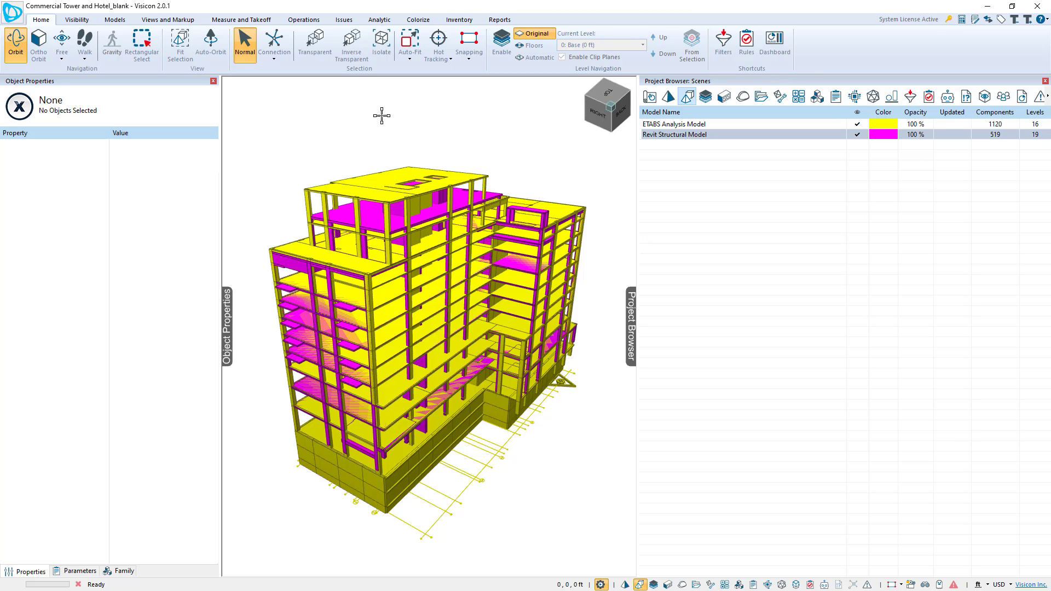
Create a new Component Matching operation and name it Orphans
{"action": "left_click", "coordinate": [301, 22]}
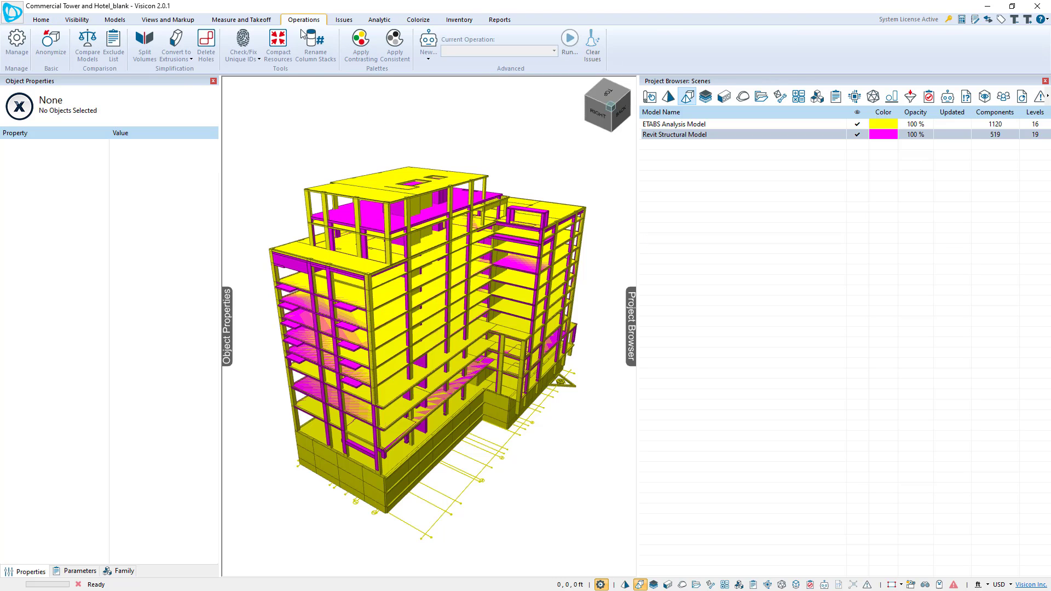
{"action": "left_click", "coordinate": [429, 54]}
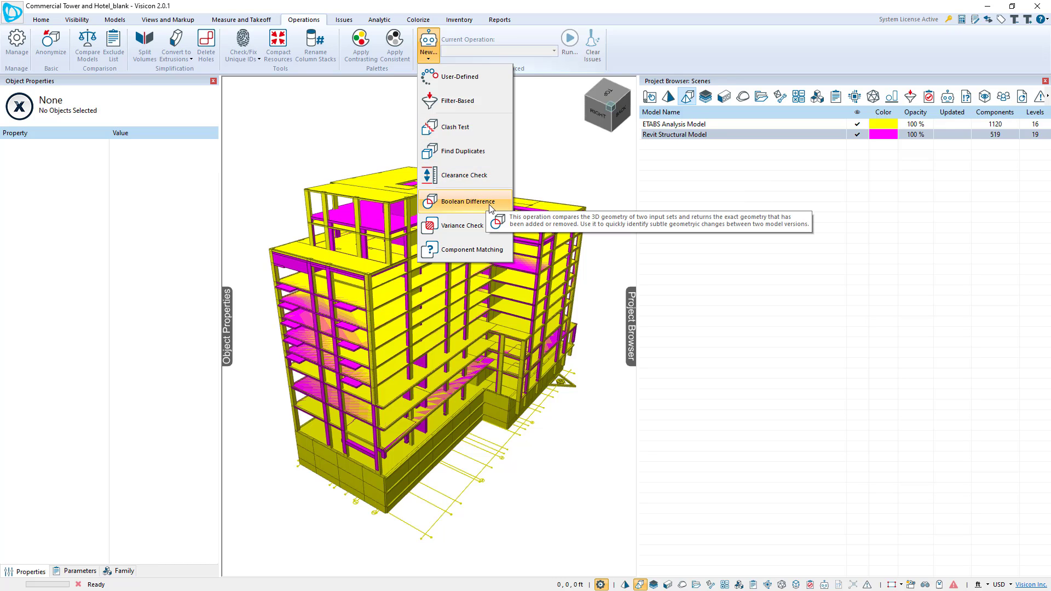
{"action": "left_click", "coordinate": [474, 250]}
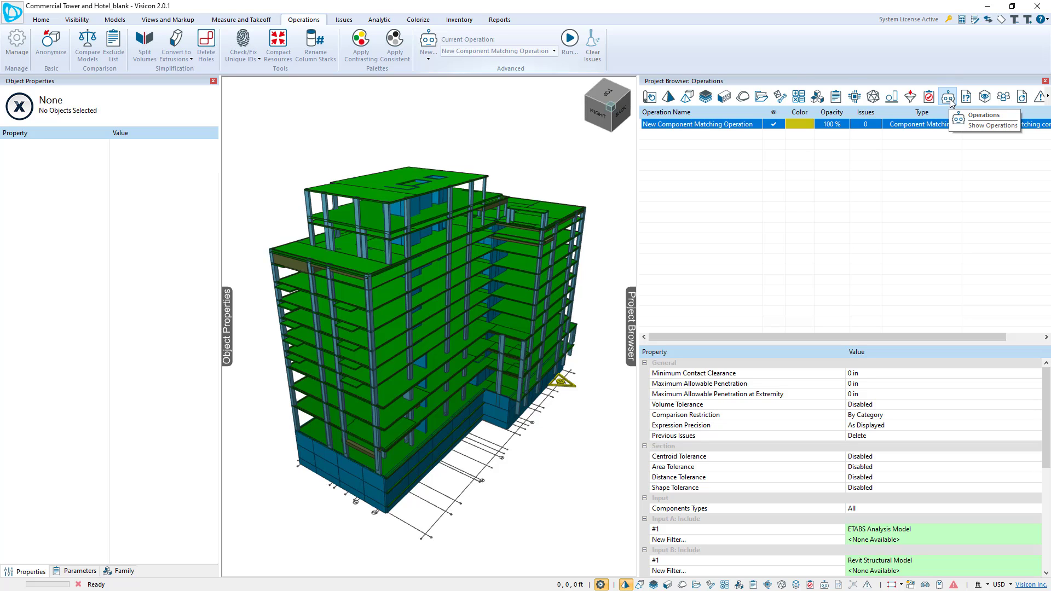
{"action": "double_click", "coordinate": [750, 125]}
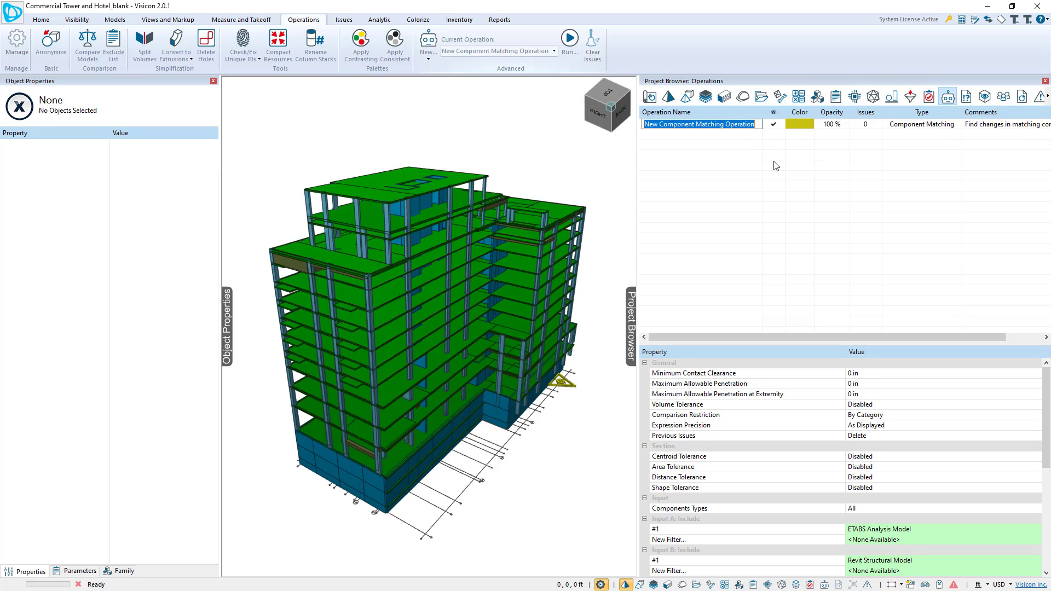
{"action": "type", "text": "Orpha"}
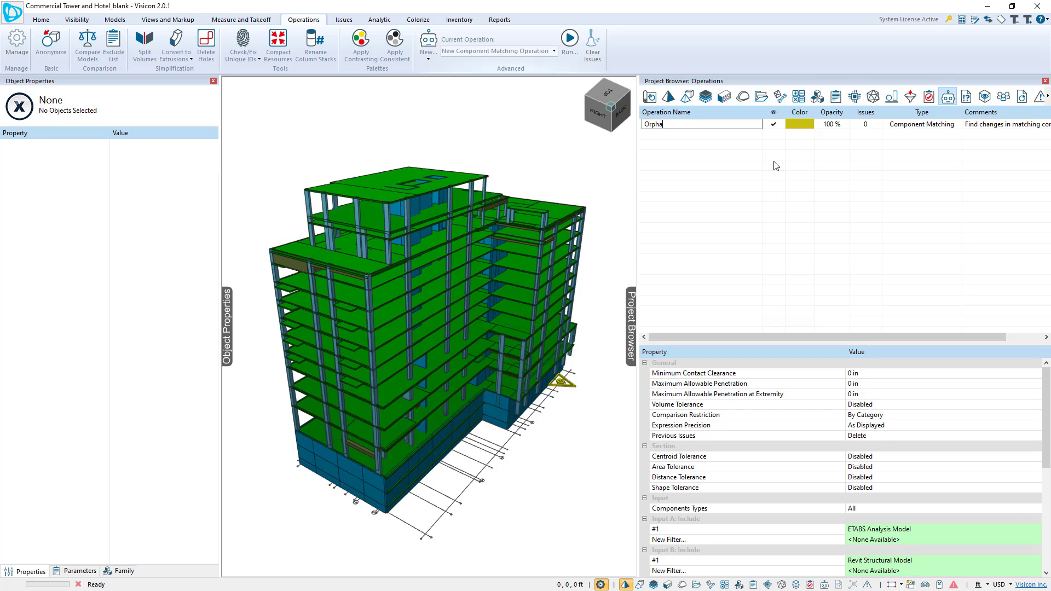
{"action": "type", "text": "ns"}
{"action": "key", "text": "Return"}
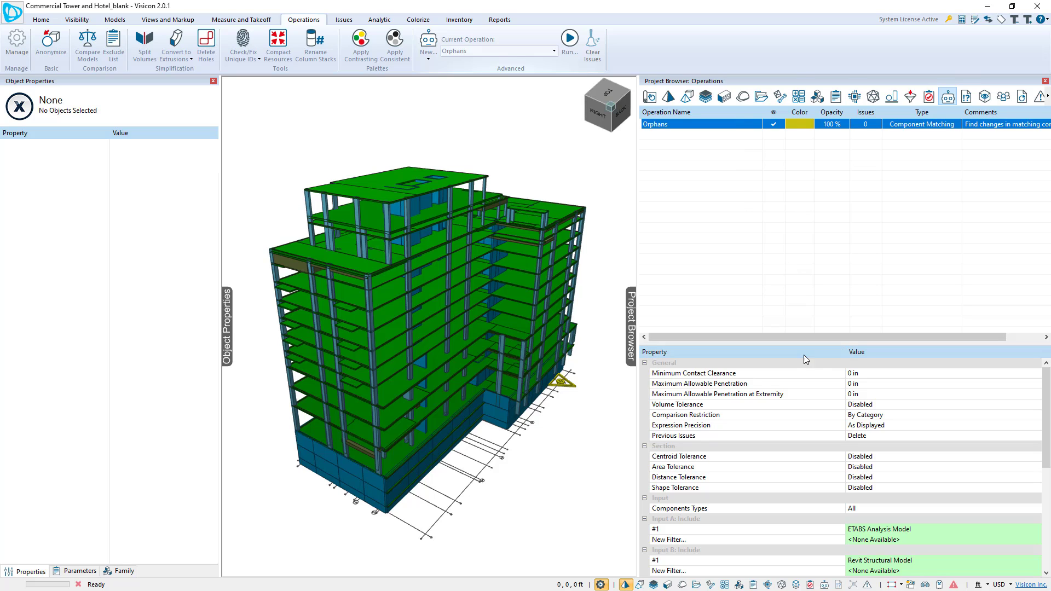
Check that Orphans compares ETABS Analysis Model as Input A with Revit Structural Model as Input B, and run the operation
{"action": "left_click_drag", "start_coordinate": [799, 343], "coordinate": [793, 214]}
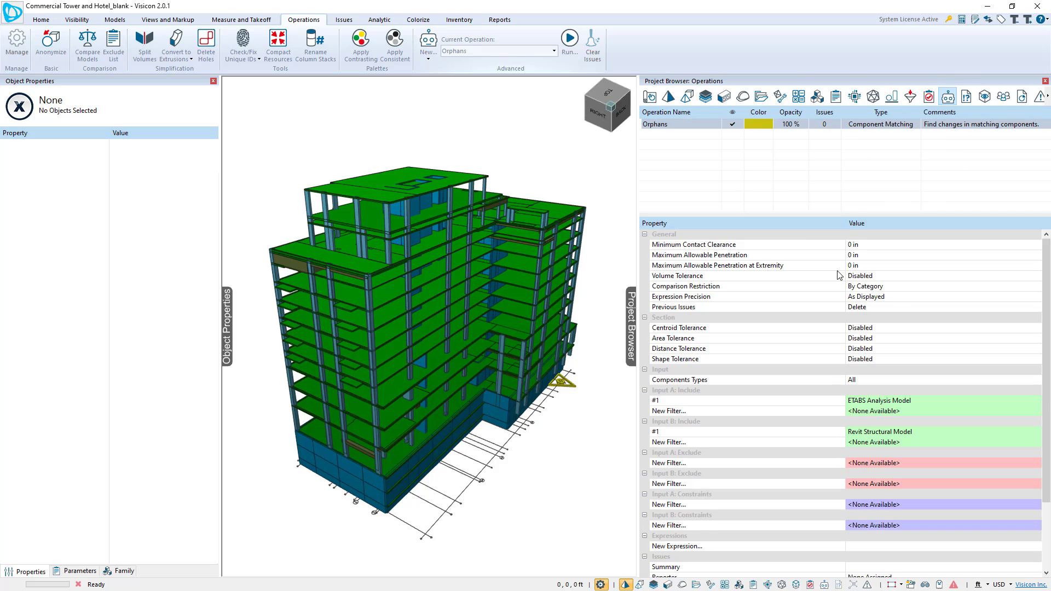
{"action": "left_click", "coordinate": [927, 400]}
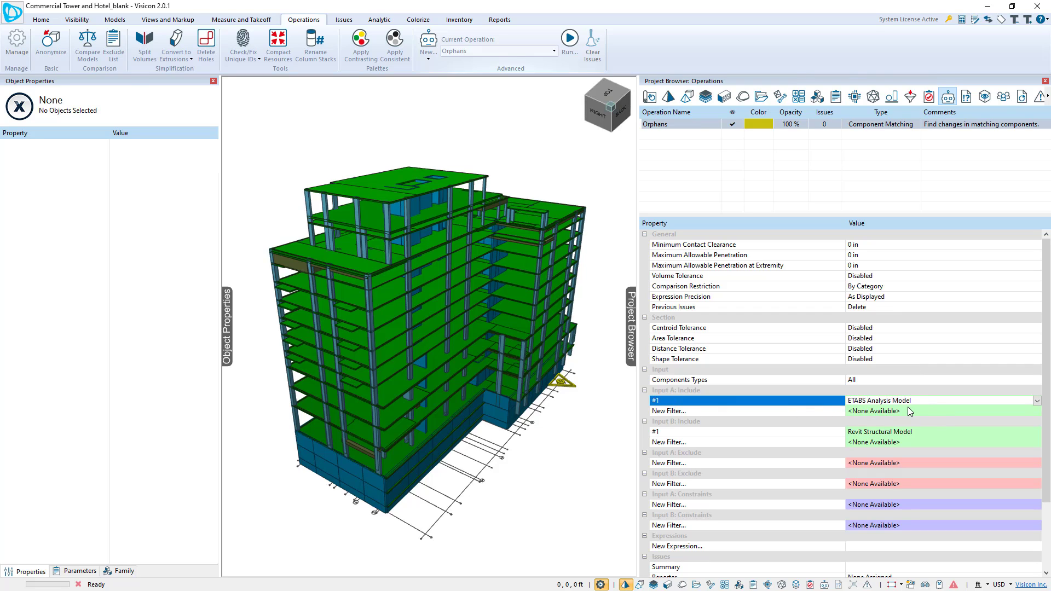
{"action": "left_click", "coordinate": [852, 433]}
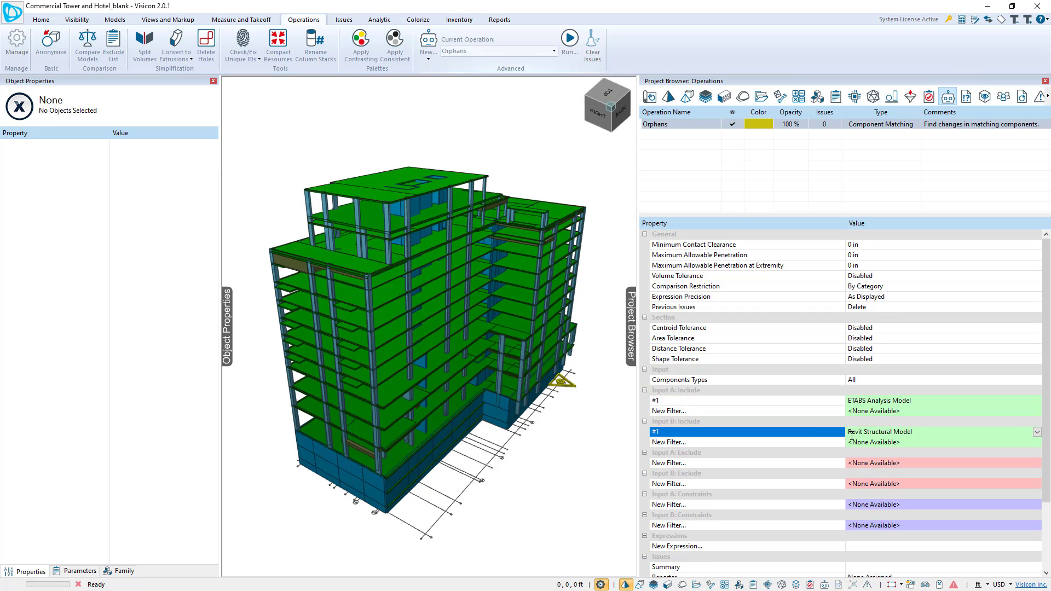
{"action": "scroll", "coordinate": [927, 438], "scroll_direction": "down", "scroll_amount": 2}
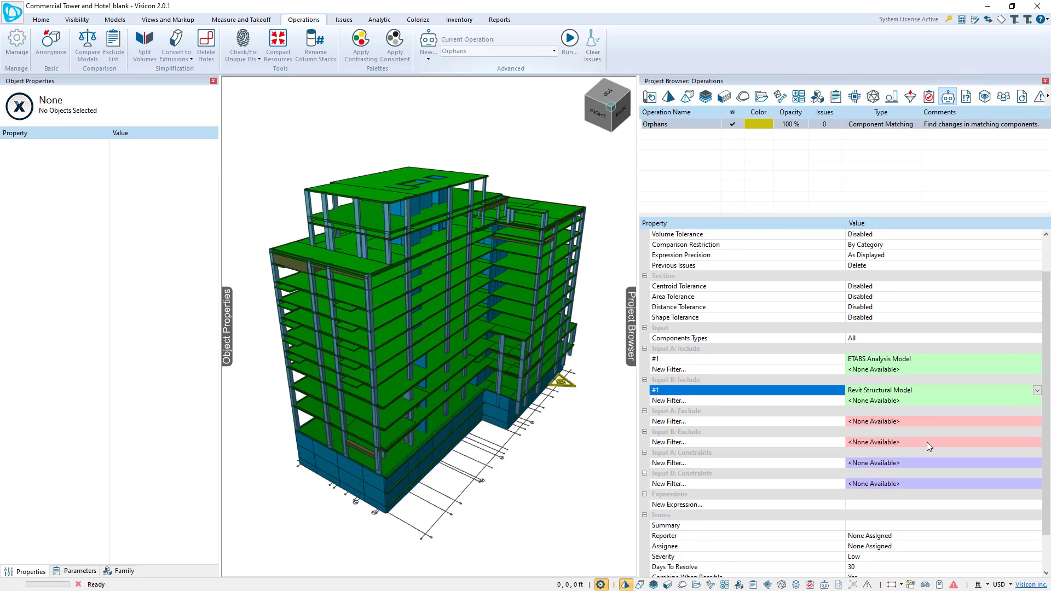
{"action": "scroll", "coordinate": [924, 442], "scroll_direction": "up", "scroll_amount": 2}
{"action": "right_click", "coordinate": [695, 121]}
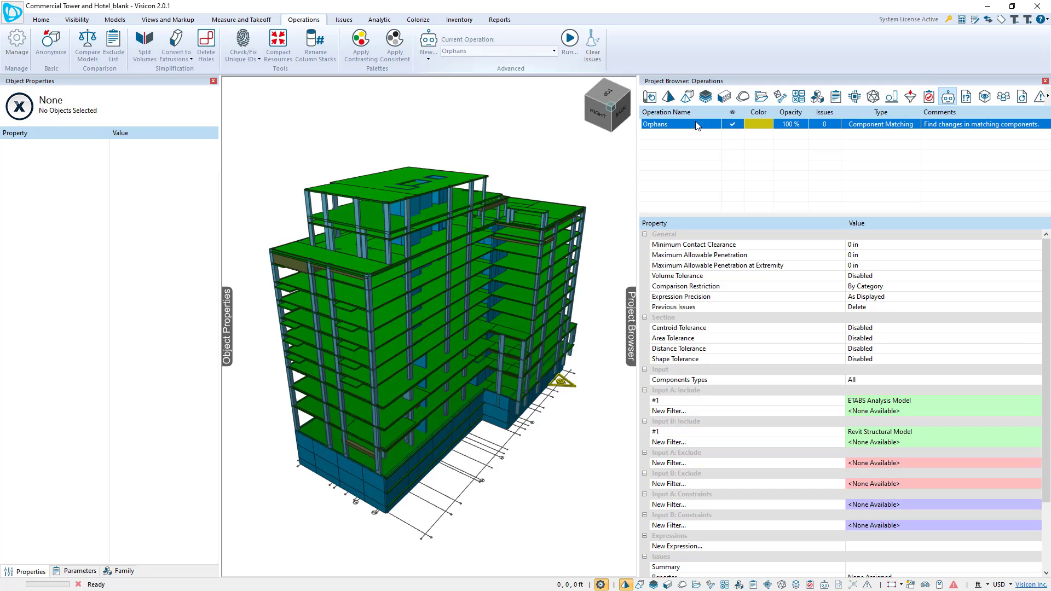
{"action": "left_click", "coordinate": [724, 130]}
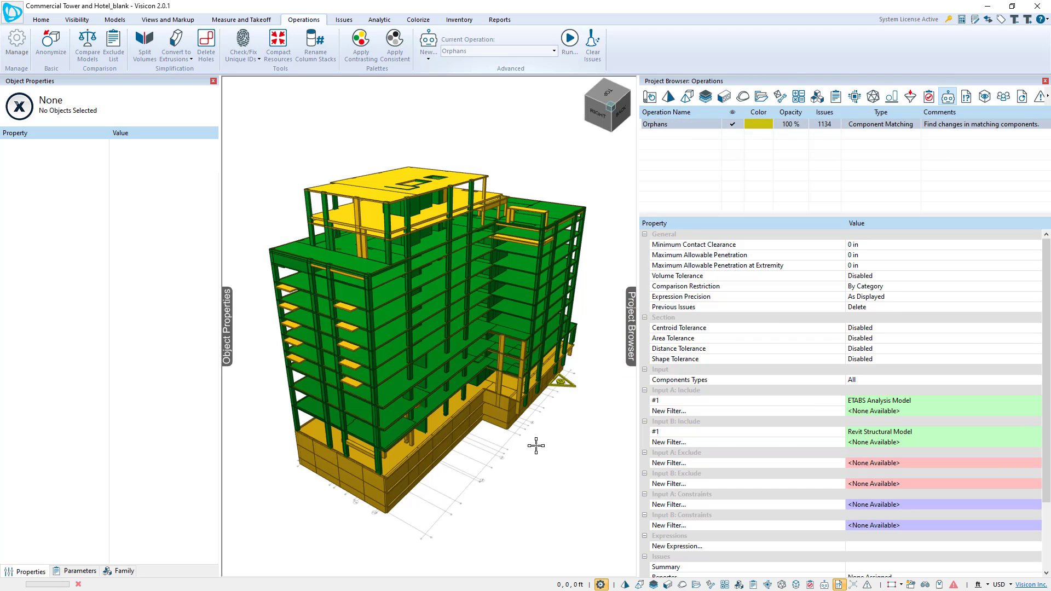
Check the operation's Subset setting and examine the yellow components at the balconies, base and upper floors from several sides
{"action": "left_click_drag", "start_coordinate": [534, 441], "coordinate": [564, 419]}
{"action": "scroll", "coordinate": [839, 447], "scroll_direction": "down", "scroll_amount": 3}
{"action": "left_click", "coordinate": [713, 546]}
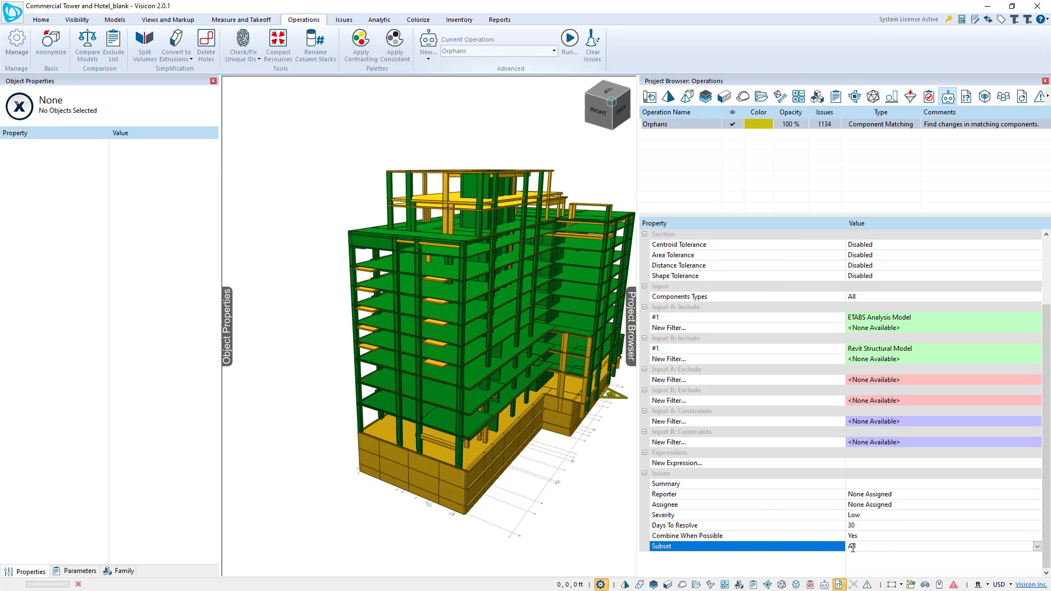
{"action": "scroll", "coordinate": [557, 465], "scroll_direction": "up", "scroll_amount": 5}
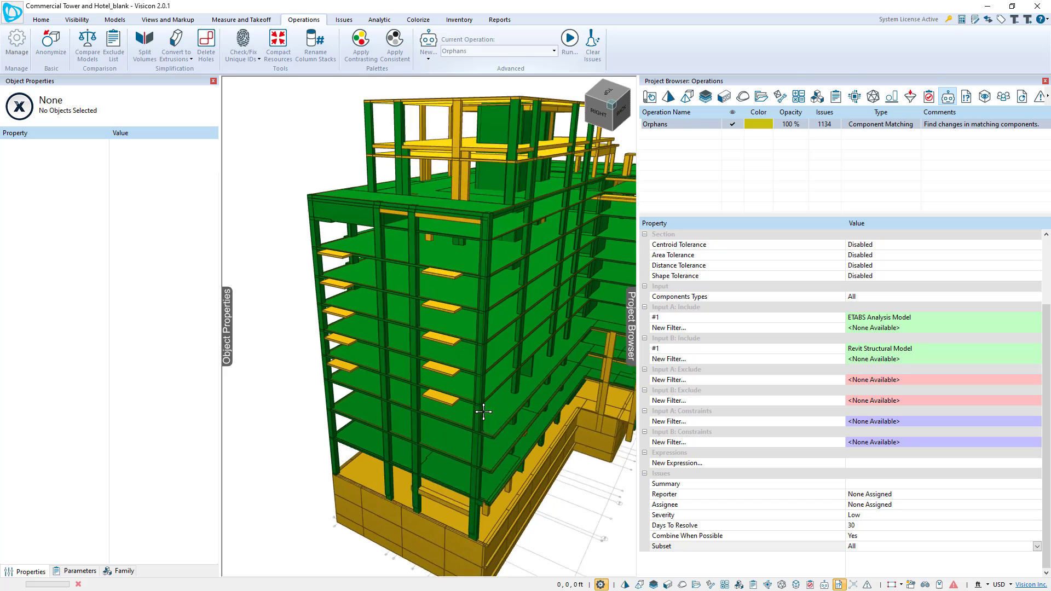
{"action": "left_click_drag", "start_coordinate": [482, 419], "coordinate": [487, 369]}
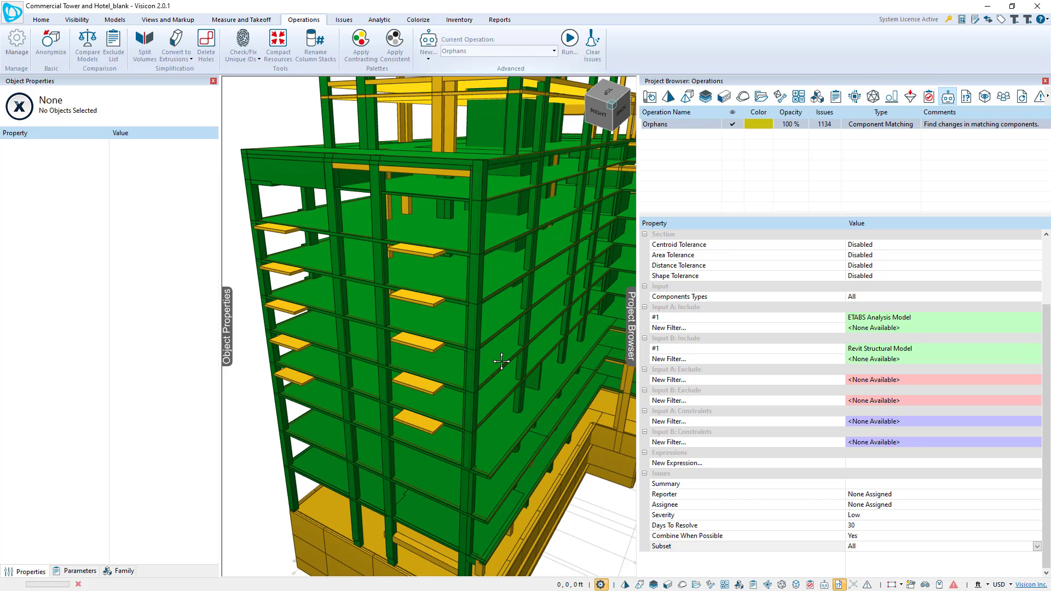
{"action": "scroll", "coordinate": [437, 350], "scroll_direction": "down", "scroll_amount": 2}
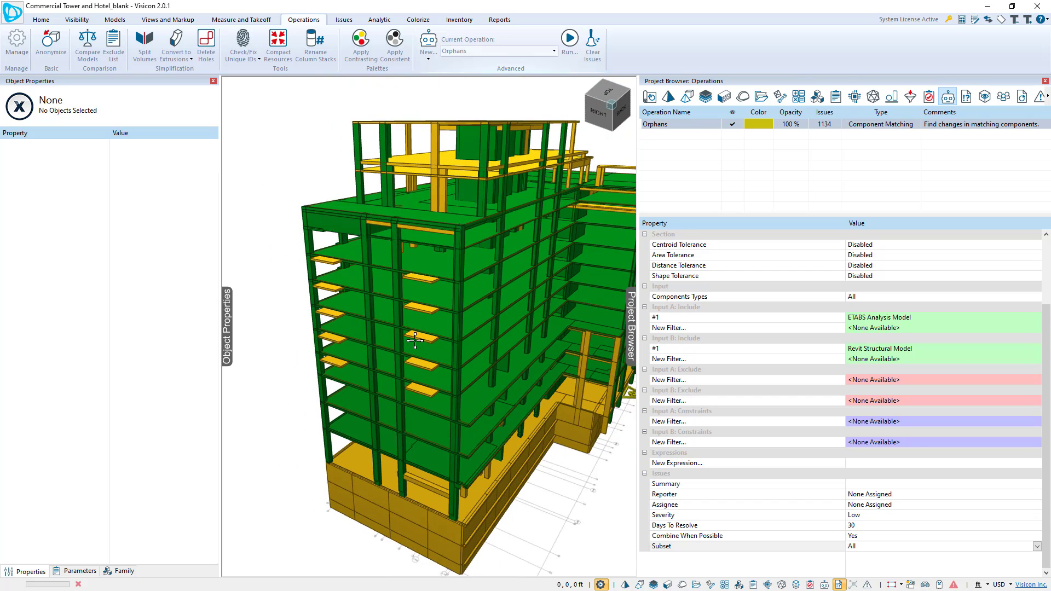
{"action": "scroll", "coordinate": [510, 420], "scroll_direction": "down", "scroll_amount": 4}
{"action": "middle_click_drag", "start_coordinate": [530, 436], "coordinate": [443, 425]}
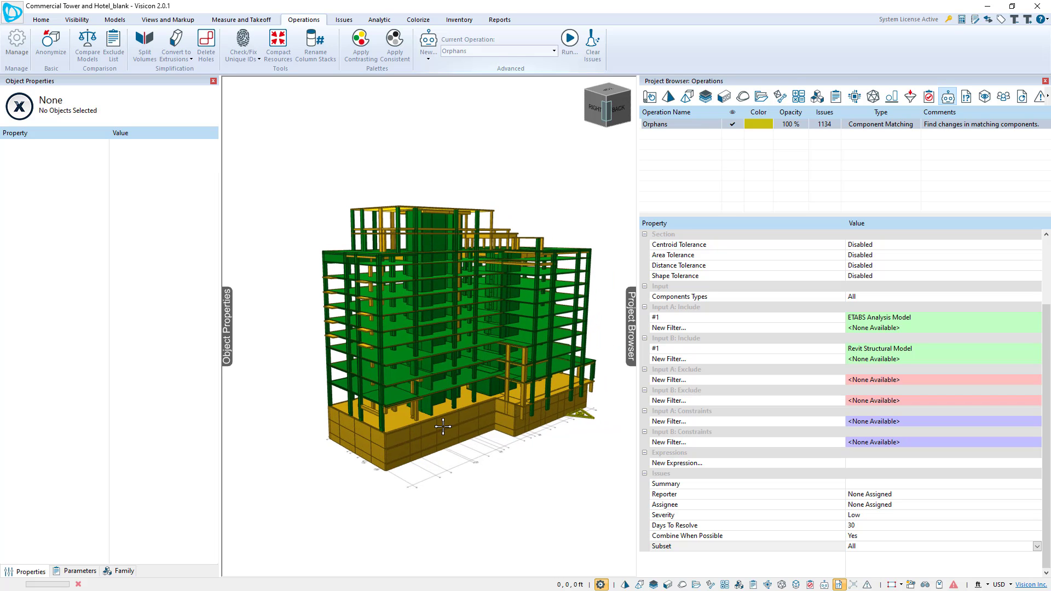
{"action": "scroll", "coordinate": [361, 422], "scroll_direction": "up", "scroll_amount": 3}
{"action": "middle_click_drag", "start_coordinate": [361, 422], "coordinate": [435, 436]}
Select the 8" Concrete structural floor at 3RD LEVEL and examine the yellow columns inside the upper storeys
{"action": "left_click", "coordinate": [372, 432]}
{"action": "scroll", "coordinate": [436, 436], "scroll_direction": "up", "scroll_amount": 4}
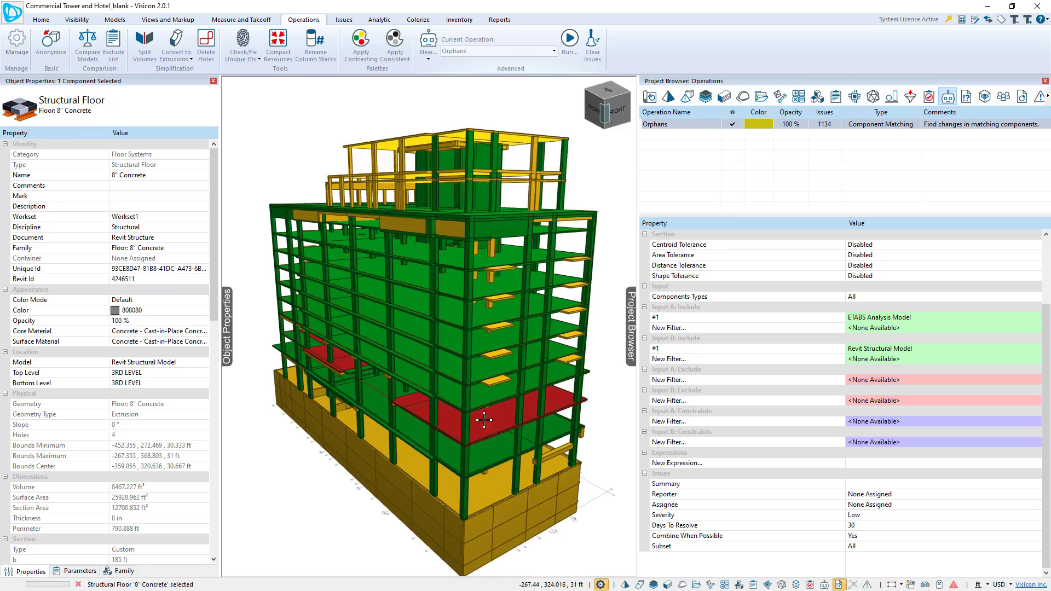
{"action": "scroll", "coordinate": [435, 436], "scroll_direction": "up", "scroll_amount": 6}
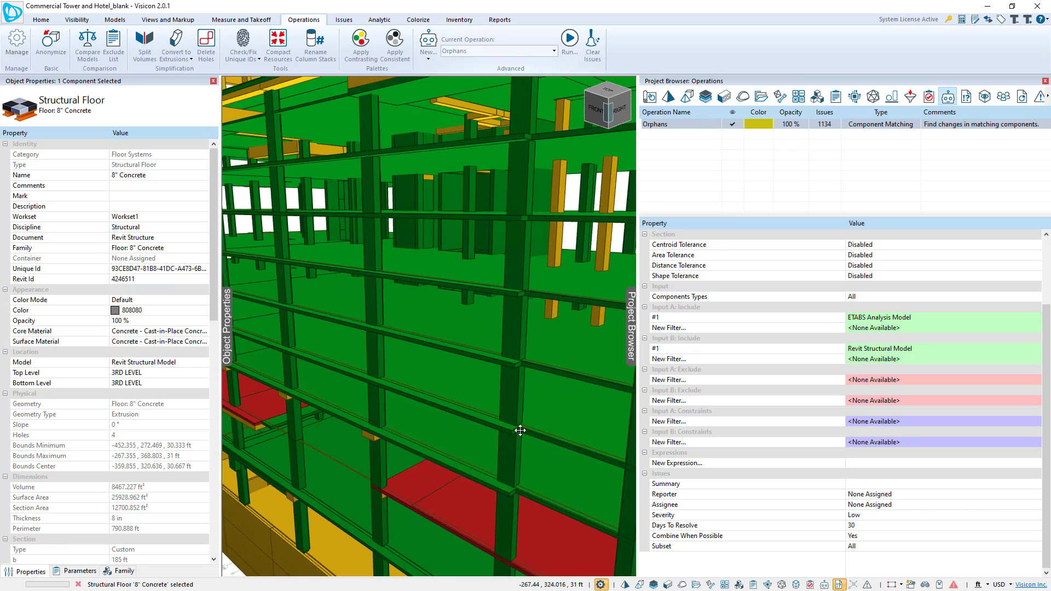
{"action": "scroll", "coordinate": [457, 439], "scroll_direction": "up", "scroll_amount": 3}
{"action": "scroll", "coordinate": [511, 404], "scroll_direction": "up", "scroll_amount": 2}
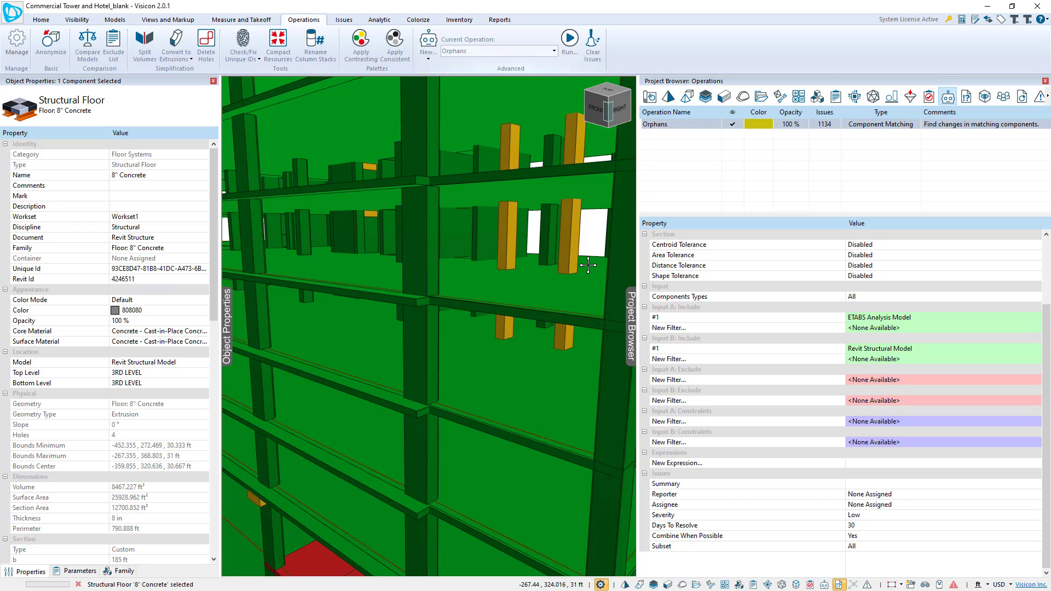
{"action": "scroll", "coordinate": [587, 265], "scroll_direction": "down", "scroll_amount": 5}
{"action": "scroll", "coordinate": [580, 263], "scroll_direction": "up", "scroll_amount": 5}
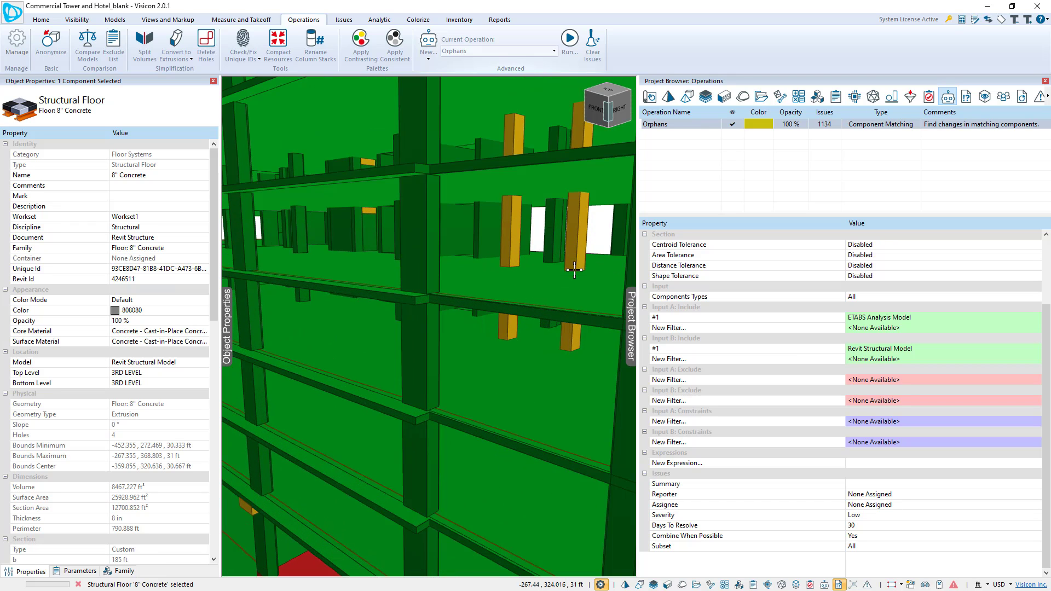
Select the yellow ETABS column between L07 and L08 inside the building and examine it beside its neighbouring columns
{"action": "left_click", "coordinate": [578, 261]}
{"action": "middle_click_drag", "start_coordinate": [574, 254], "coordinate": [465, 382]}
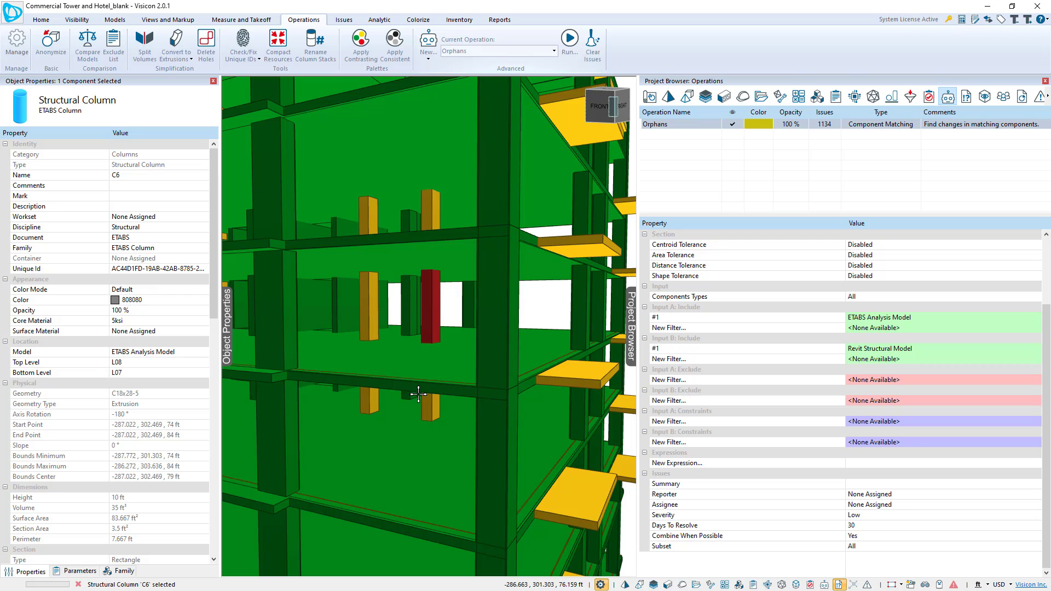
{"action": "scroll", "coordinate": [433, 391], "scroll_direction": "up", "scroll_amount": 3}
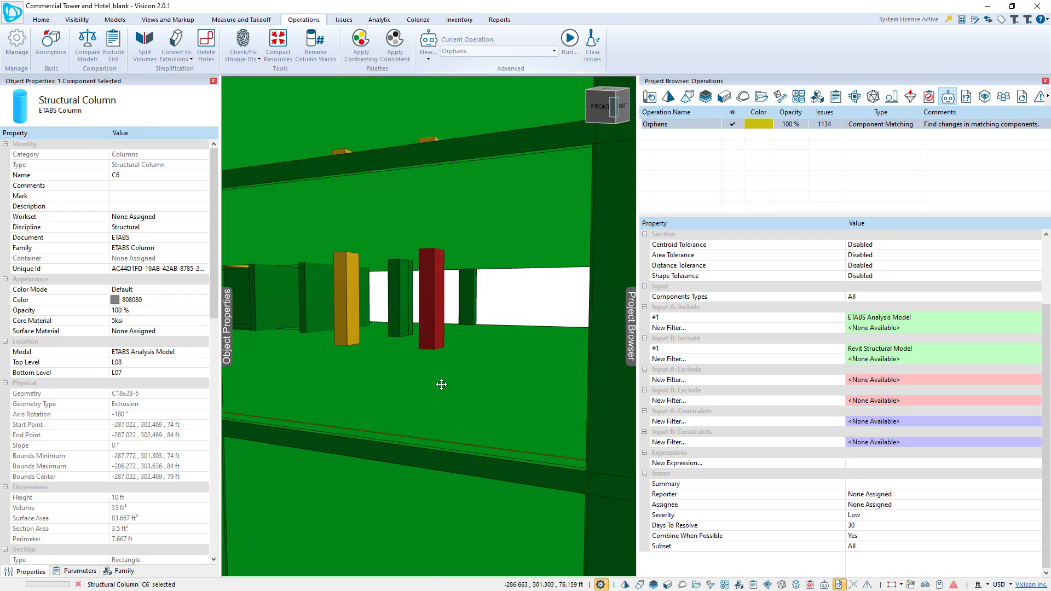
{"action": "scroll", "coordinate": [454, 390], "scroll_direction": "down", "scroll_amount": 1}
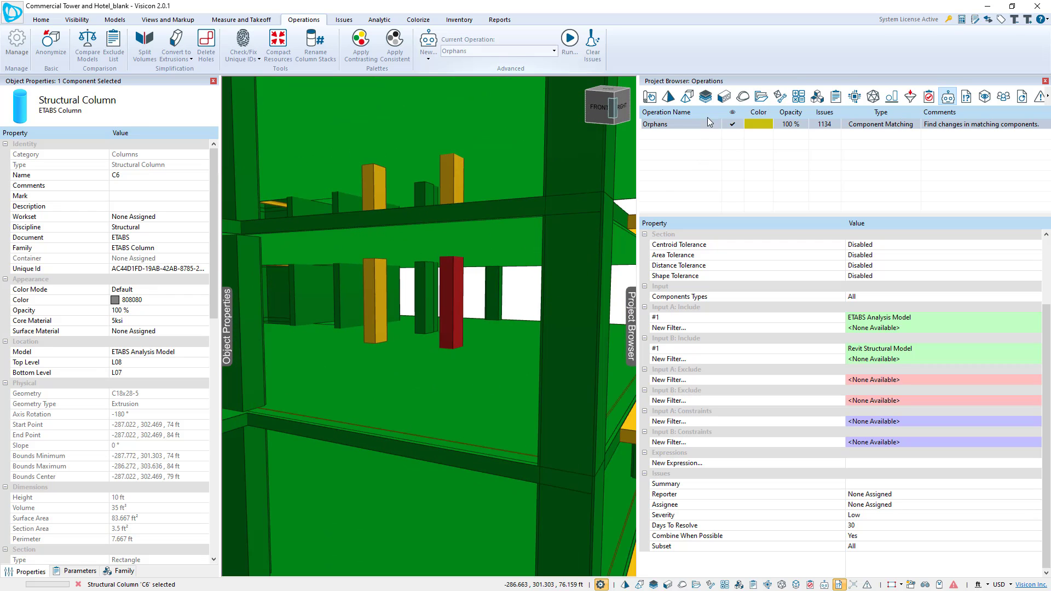
Colour the building by model and hide the ETABS Analysis Model to inspect the Revit columns alone
{"action": "left_click", "coordinate": [687, 97]}
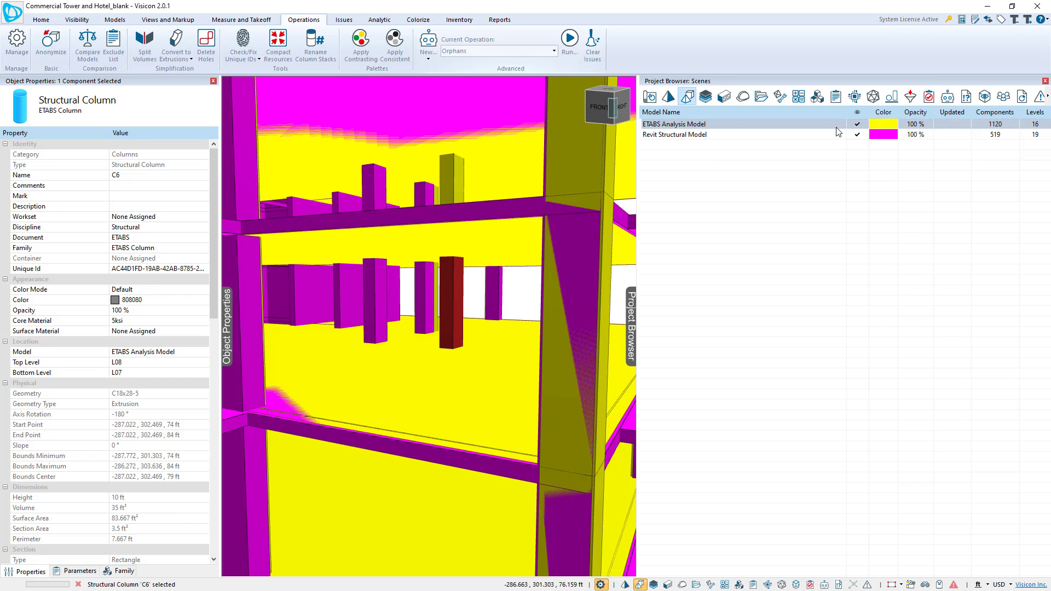
{"action": "left_click", "coordinate": [837, 128]}
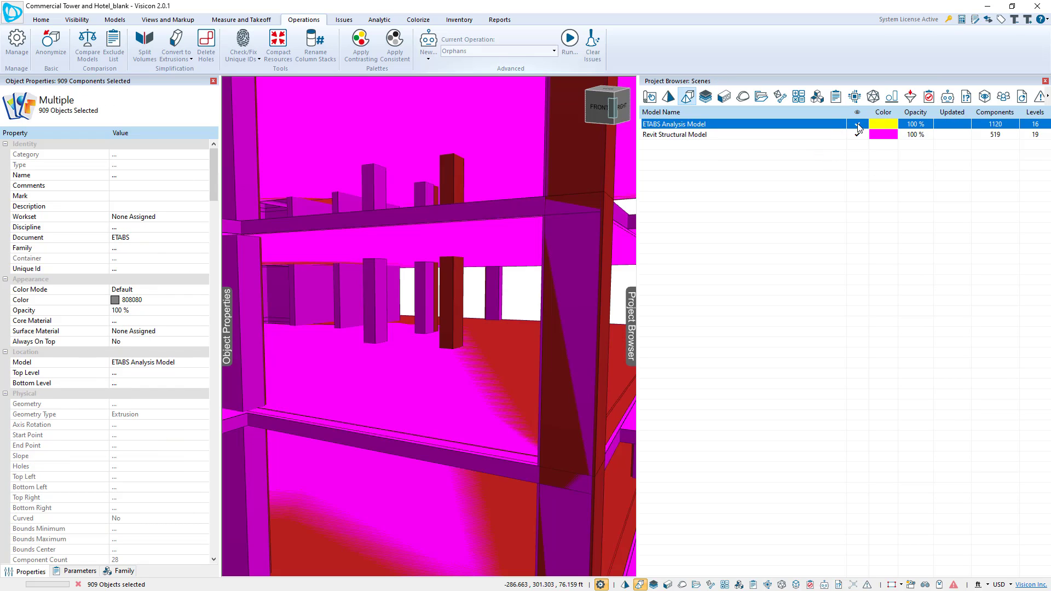
{"action": "left_click", "coordinate": [857, 124]}
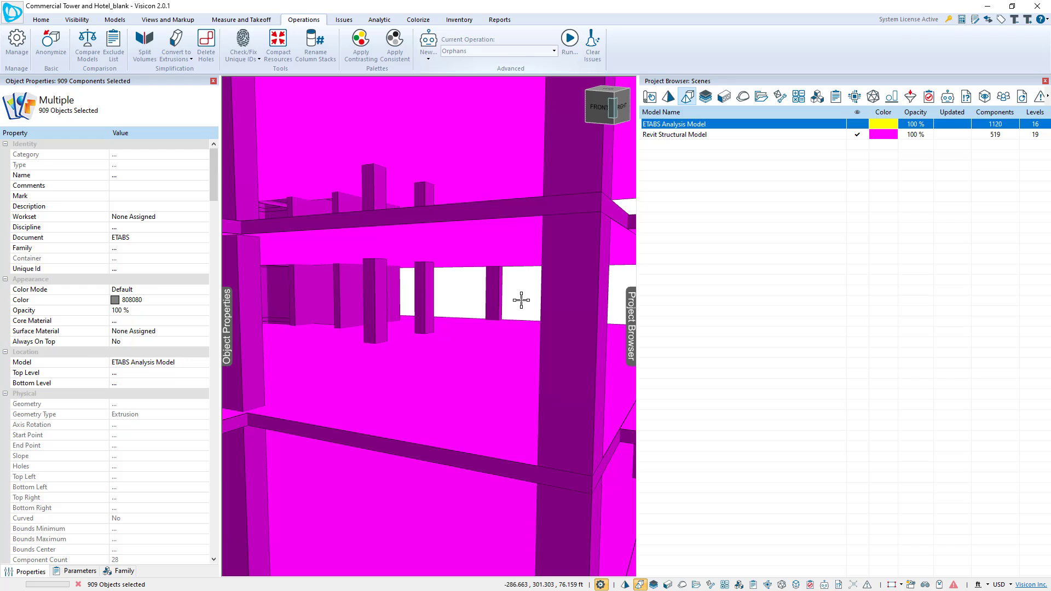
{"action": "left_click", "coordinate": [484, 311]}
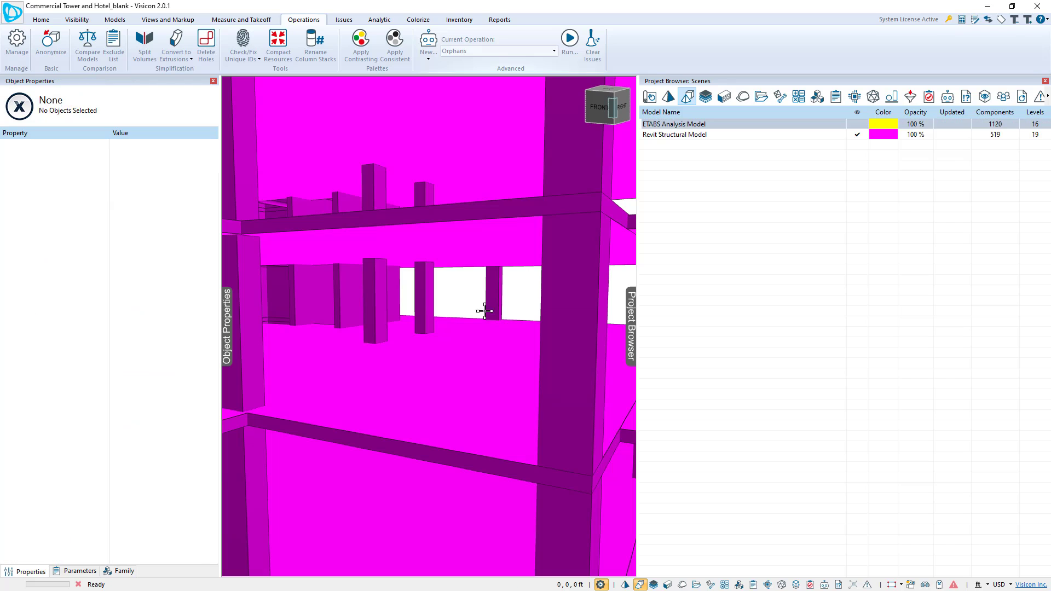
{"action": "left_click", "coordinate": [827, 134]}
{"action": "left_click", "coordinate": [456, 296]}
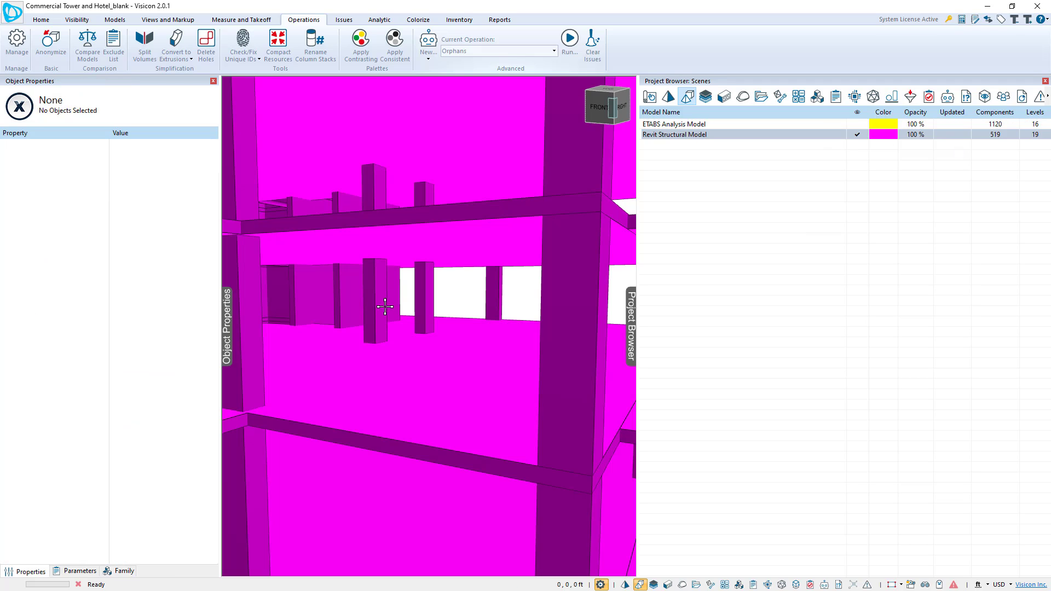
Show only the ETABS Analysis Model to inspect its columns, and turn the Revit Structural Model back on to compare both
{"action": "left_click", "coordinate": [862, 134]}
{"action": "left_click", "coordinate": [861, 124]}
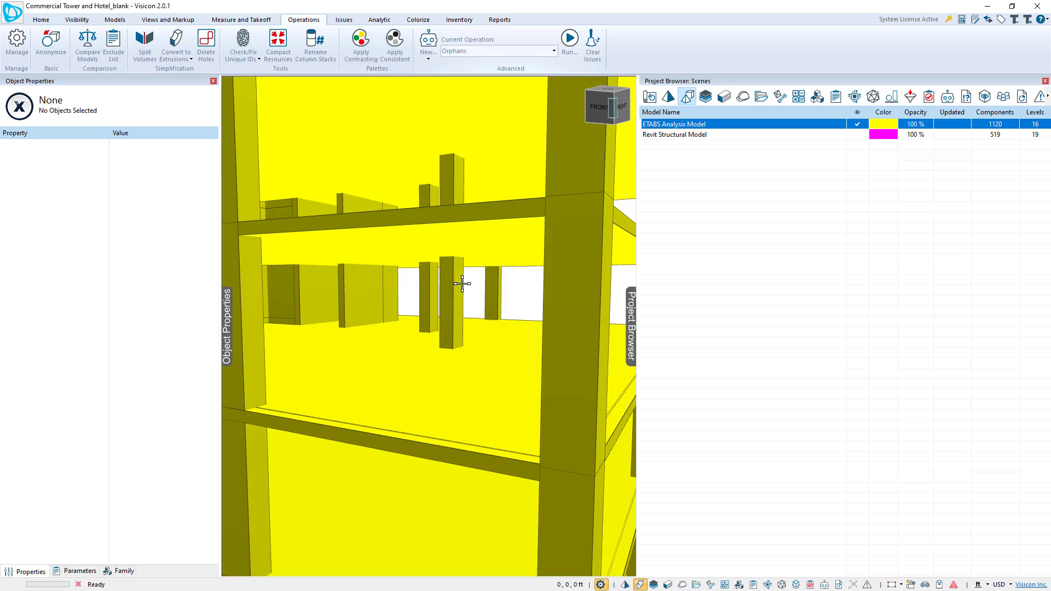
{"action": "left_click", "coordinate": [863, 134]}
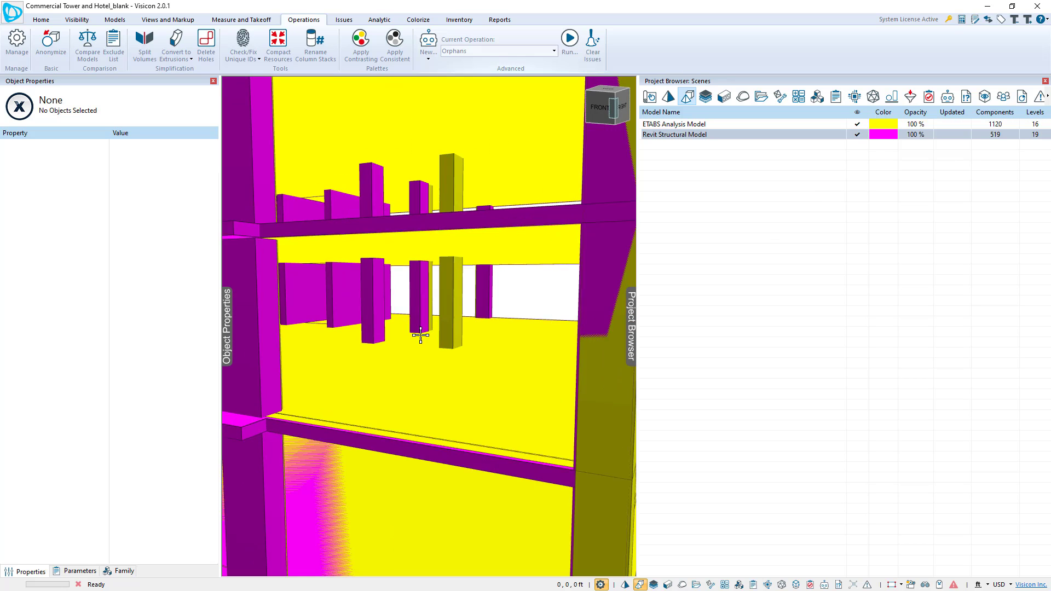
{"action": "mouse_move", "coordinate": [420, 335]}
{"action": "middle_mouse_down"}
{"action": "mouse_move", "coordinate": [451, 340]}
{"action": "mouse_move", "coordinate": [411, 335]}
{"action": "middle_mouse_up"}
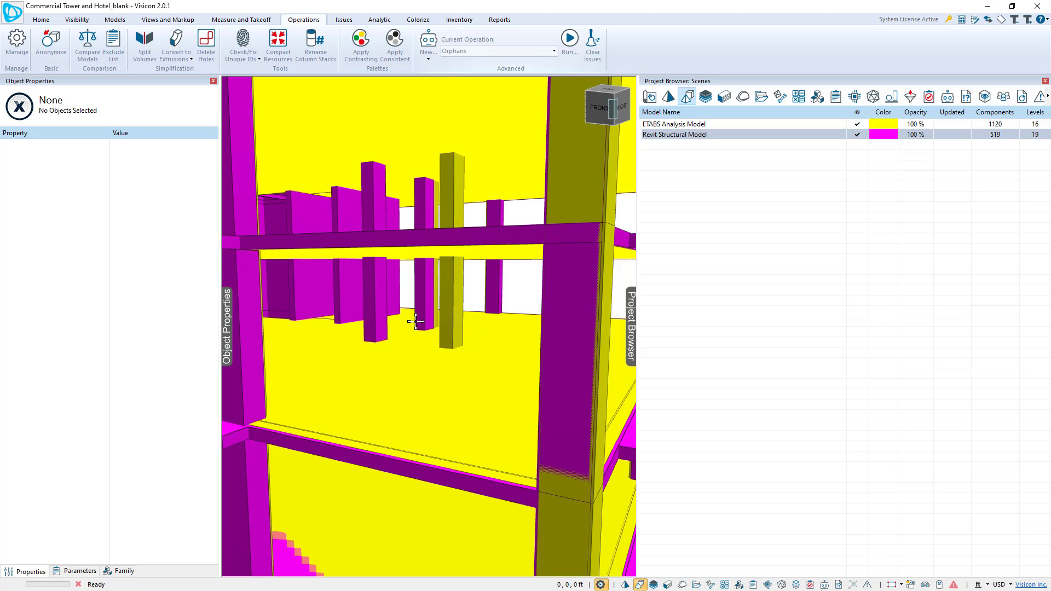
Examine the whole building in model colours from several sides, switch back to Issue Color Mode and clear the selection
{"action": "scroll", "coordinate": [415, 321], "scroll_direction": "down", "scroll_amount": 8}
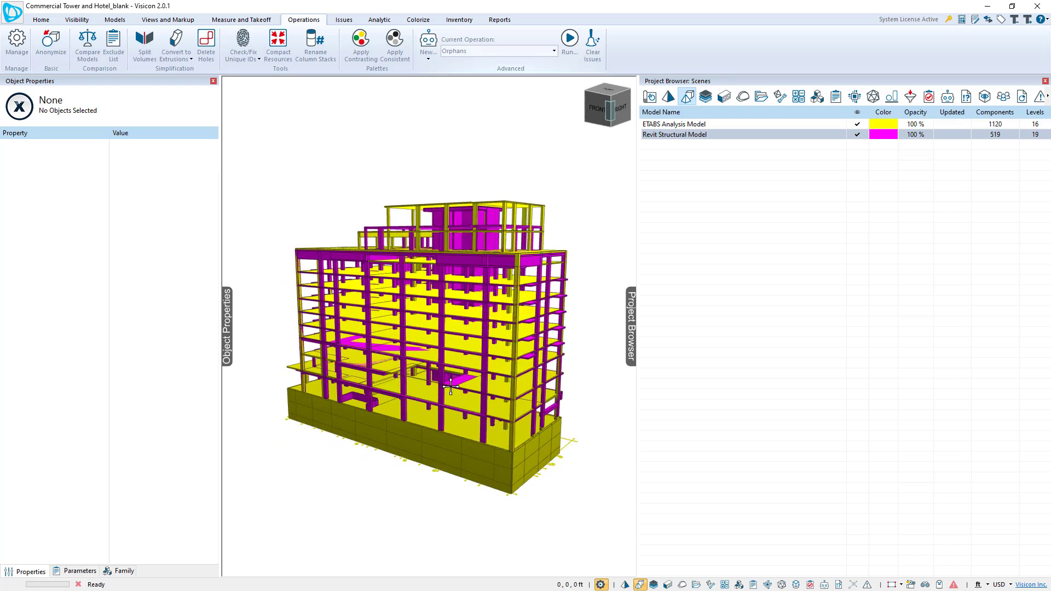
{"action": "middle_click_drag", "start_coordinate": [451, 386], "coordinate": [336, 390]}
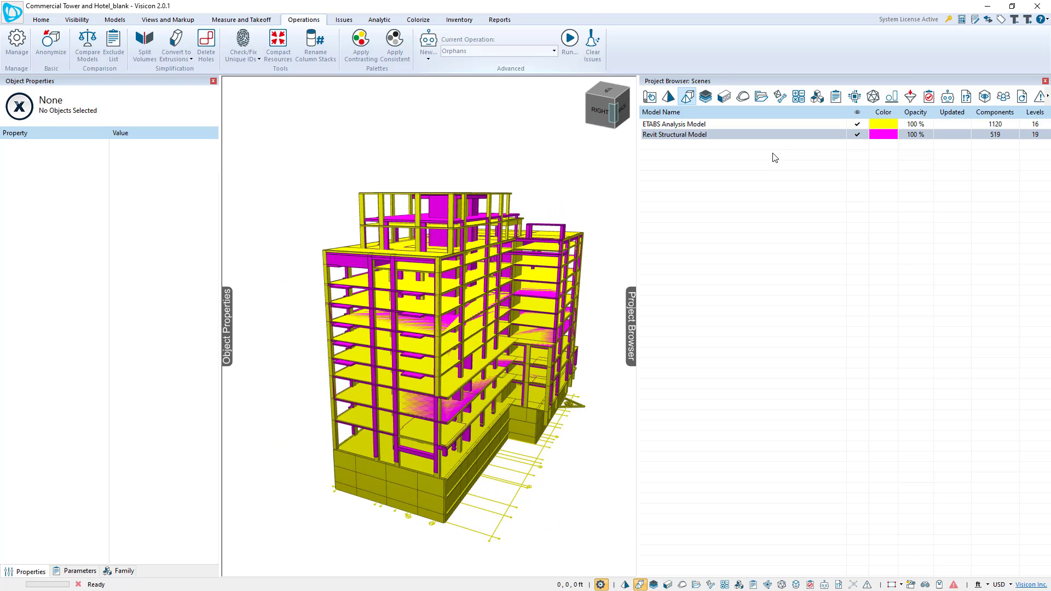
{"action": "left_click_drag", "start_coordinate": [551, 328], "coordinate": [508, 345]}
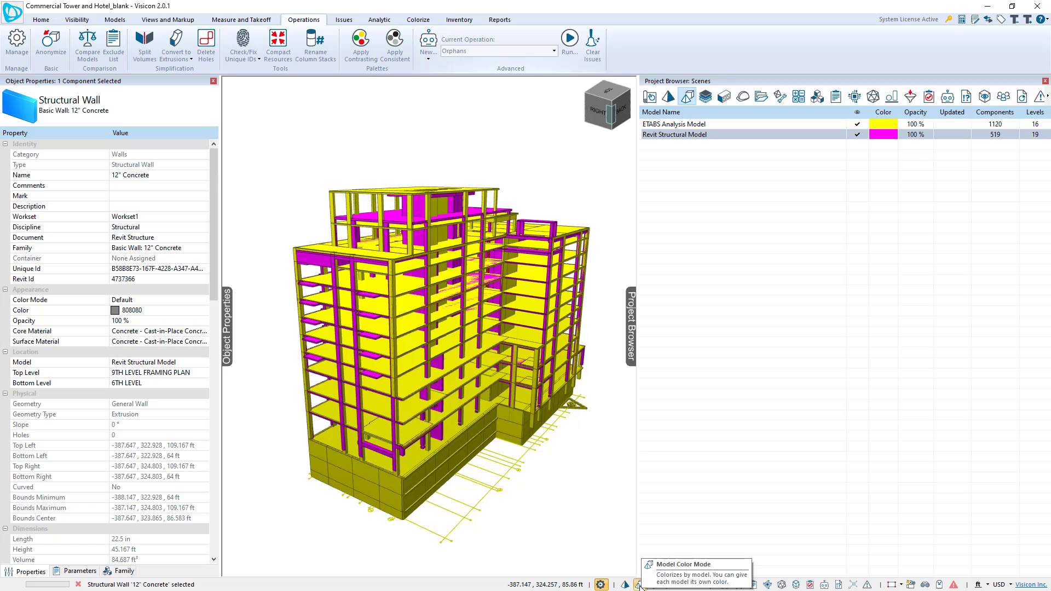
{"action": "left_click", "coordinate": [839, 584]}
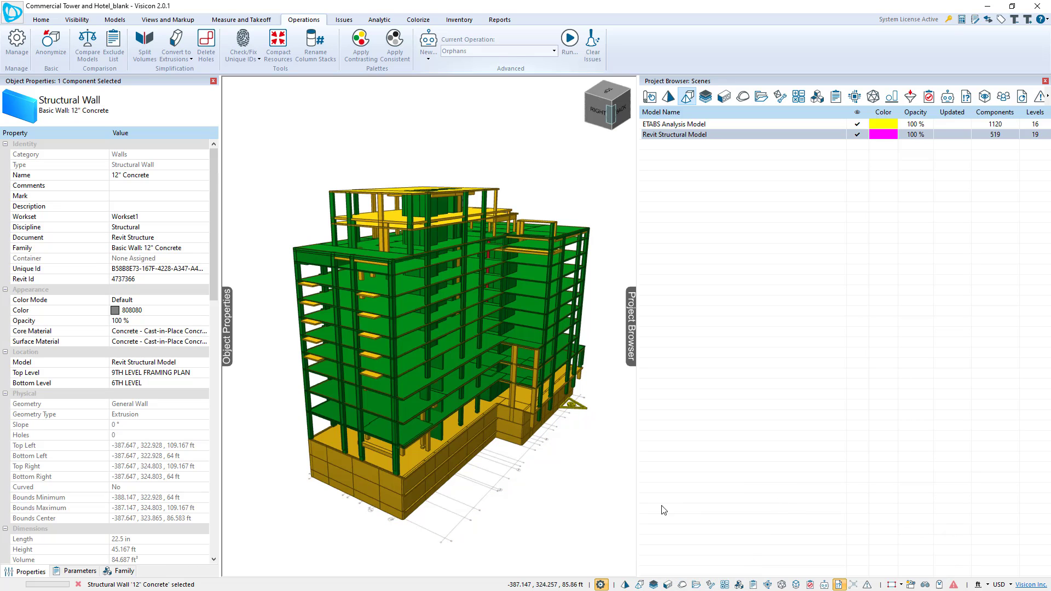
{"action": "left_click", "coordinate": [572, 483]}
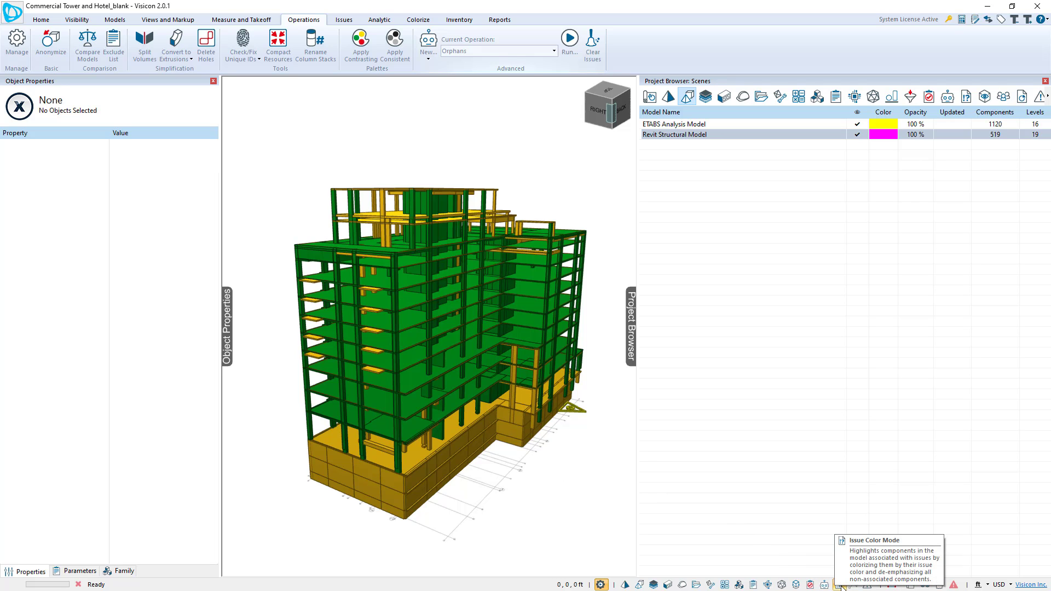
Examine the issue-coloured balconies, base and floors around the 3RD LEVEL slab, and clear the floor selection
{"action": "scroll", "coordinate": [533, 455], "scroll_direction": "up", "scroll_amount": 1}
{"action": "middle_click_drag", "start_coordinate": [391, 453], "coordinate": [395, 475]}
{"action": "left_click", "coordinate": [471, 387]}
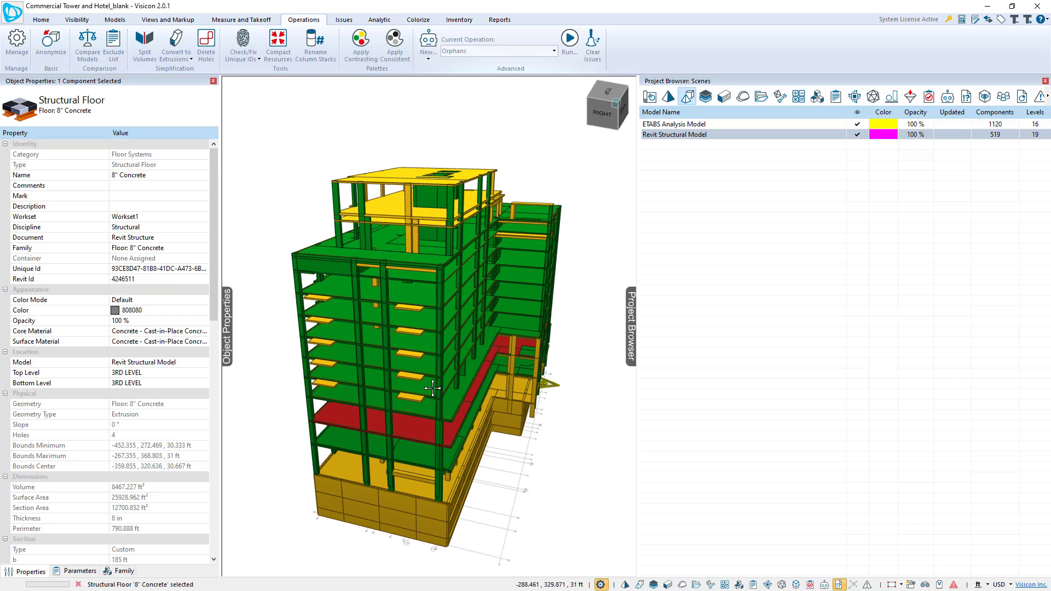
{"action": "scroll", "coordinate": [433, 389], "scroll_direction": "up", "scroll_amount": 2}
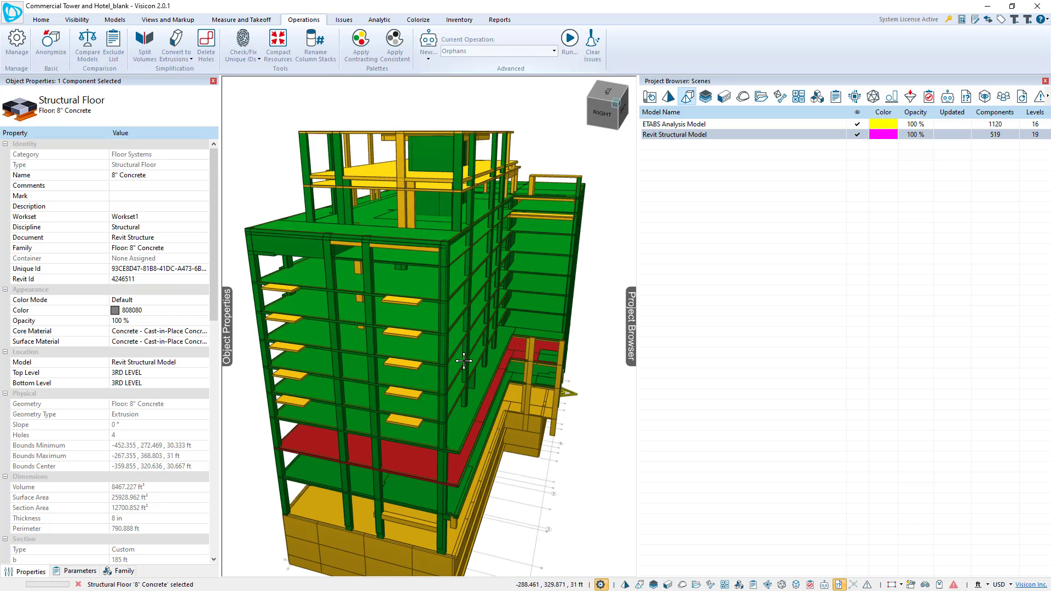
{"action": "scroll", "coordinate": [465, 360], "scroll_direction": "down", "scroll_amount": 2}
{"action": "left_click", "coordinate": [569, 435]}
{"action": "middle_click_drag", "start_coordinate": [569, 435], "coordinate": [558, 455]}
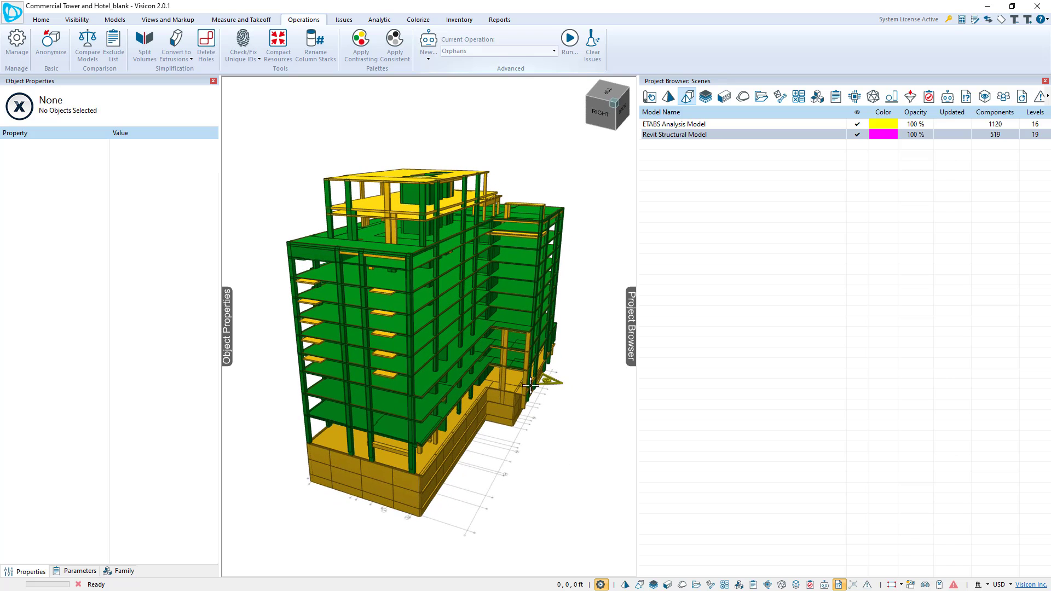
Select the yellow Revit 12"x 30" column above 10TH LEVEL and its neighbouring ETABS column to compare their positions
{"action": "double_click", "coordinate": [396, 237]}
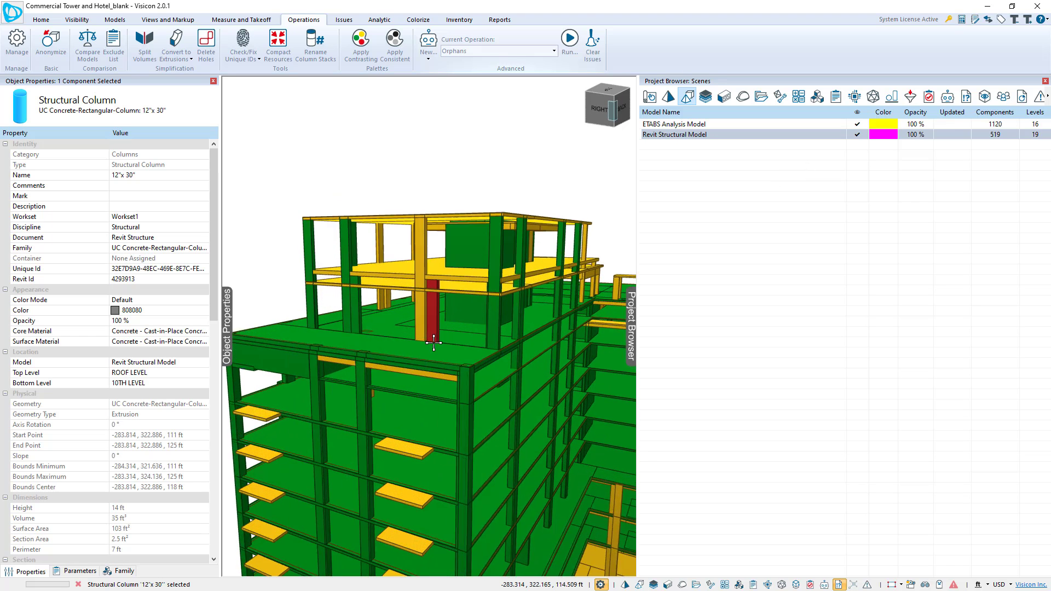
{"action": "scroll", "coordinate": [434, 342], "scroll_direction": "up", "scroll_amount": 5}
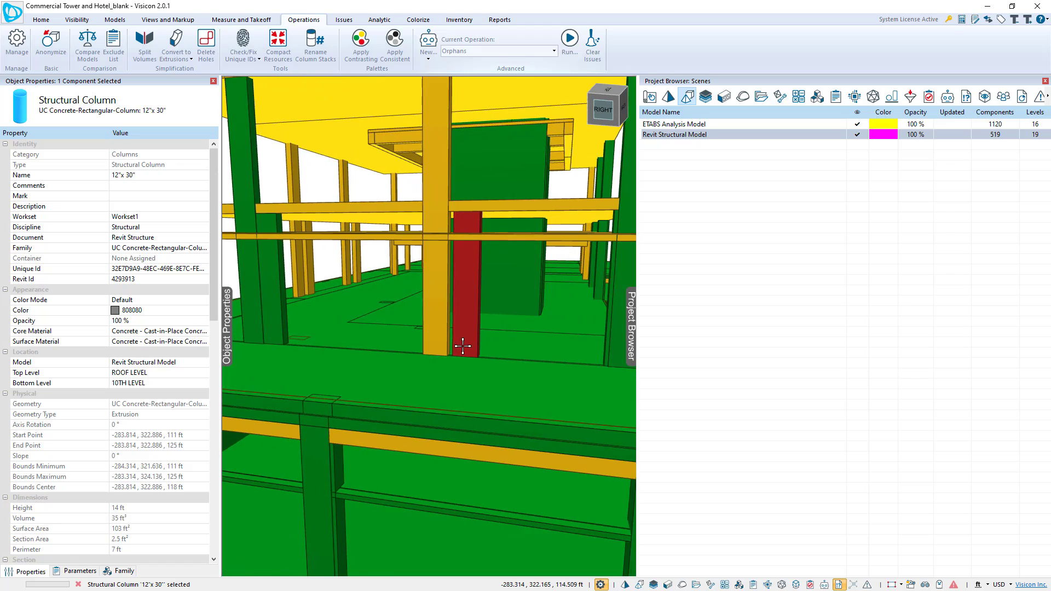
{"action": "left_click", "coordinate": [498, 318]}
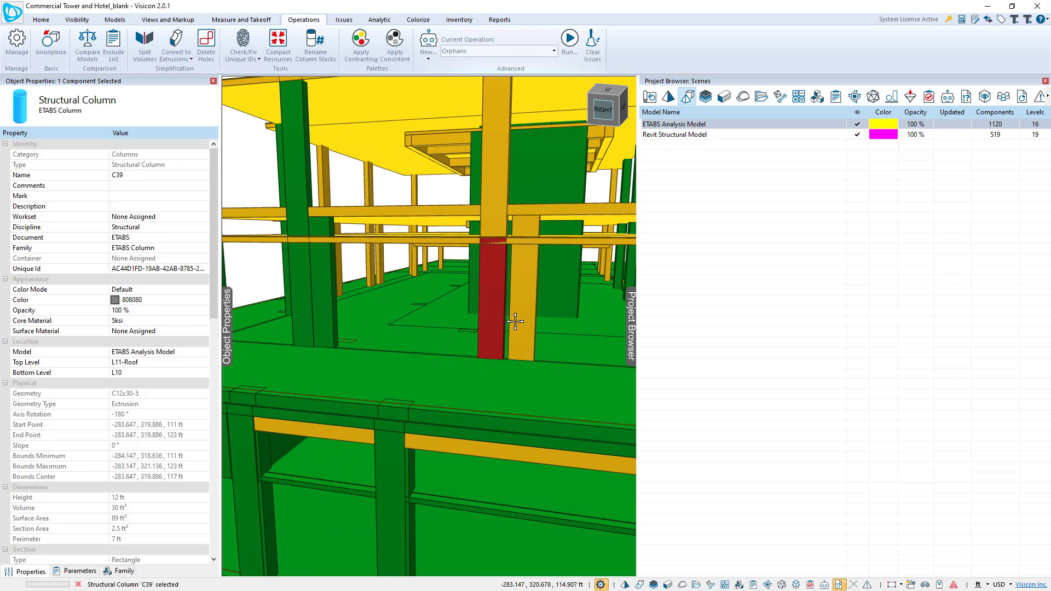
{"action": "left_click_drag", "start_coordinate": [514, 322], "coordinate": [460, 328]}
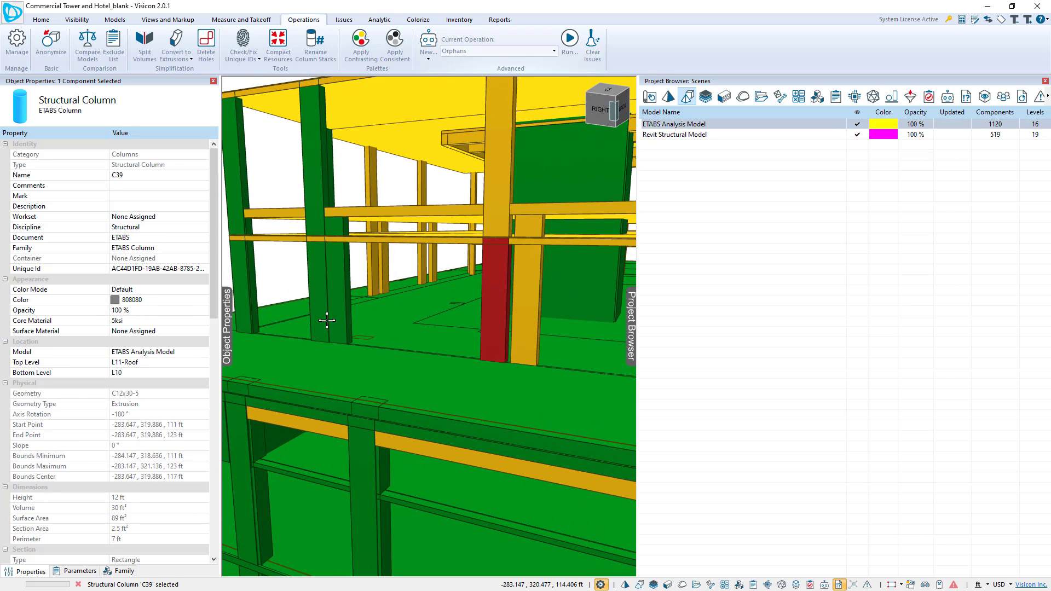
Select the adjacent green Revit and ETABS columns on the same level and compare their spacing with the yellow pair
{"action": "left_click", "coordinate": [344, 313]}
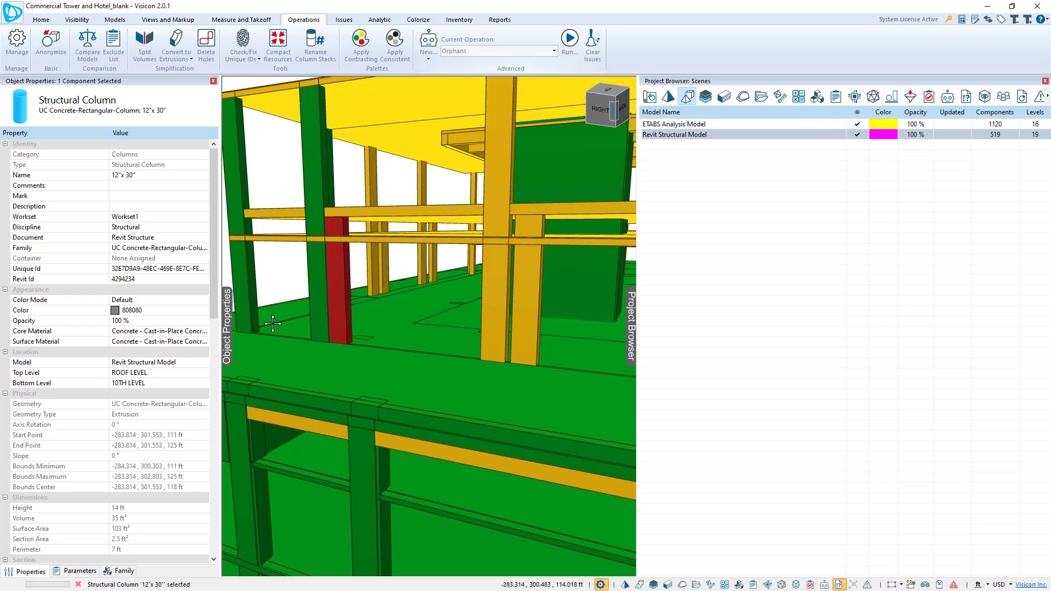
{"action": "scroll", "coordinate": [273, 324], "scroll_direction": "up", "scroll_amount": 2}
{"action": "left_click", "coordinate": [255, 304]}
{"action": "scroll", "coordinate": [268, 298], "scroll_direction": "up", "scroll_amount": 2}
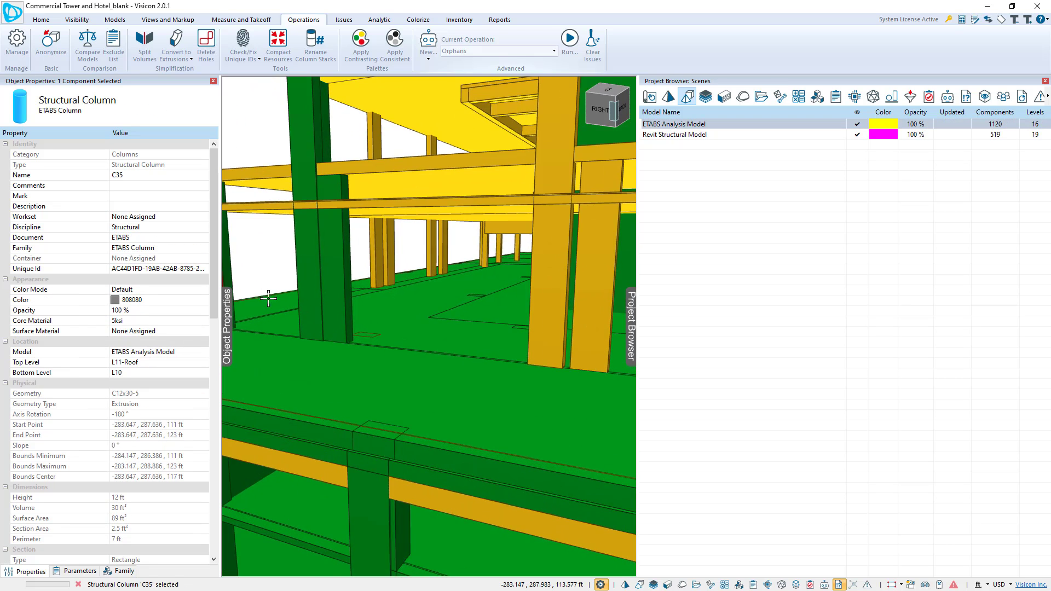
{"action": "scroll", "coordinate": [268, 299], "scroll_direction": "down", "scroll_amount": 2}
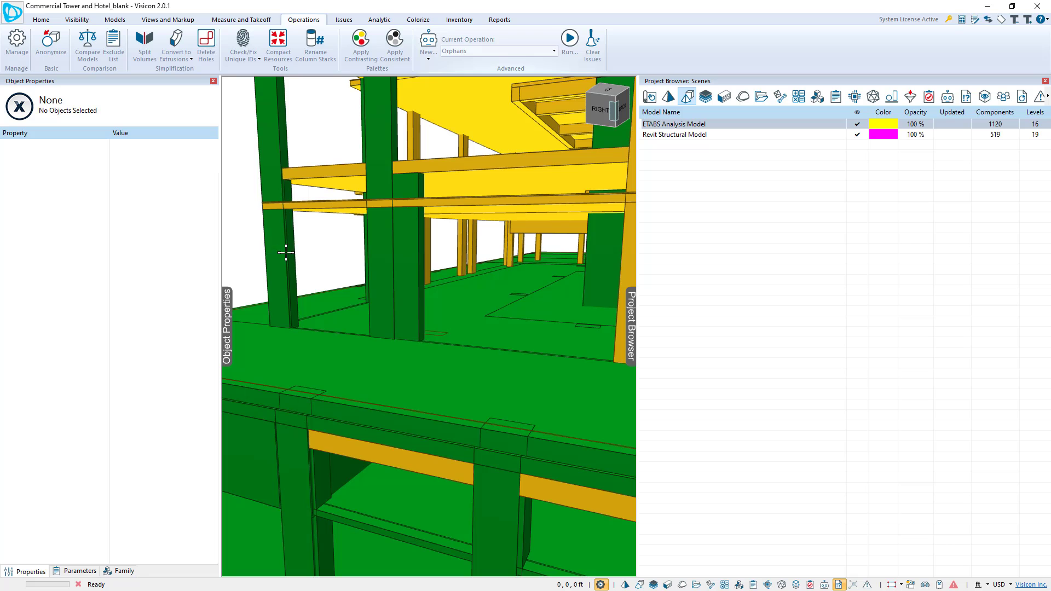
{"action": "left_click", "coordinate": [413, 288]}
{"action": "scroll", "coordinate": [401, 300], "scroll_direction": "up", "scroll_amount": 1}
{"action": "scroll", "coordinate": [401, 300], "scroll_direction": "up", "scroll_amount": 5}
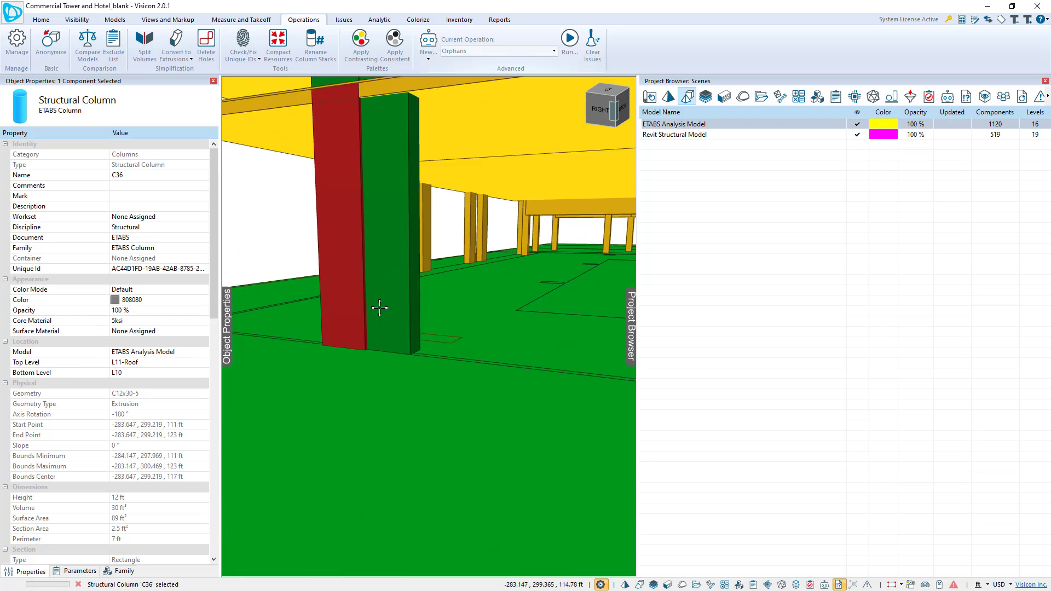
{"action": "scroll", "coordinate": [337, 303], "scroll_direction": "down", "scroll_amount": 7}
{"action": "scroll", "coordinate": [458, 328], "scroll_direction": "up", "scroll_amount": 6}
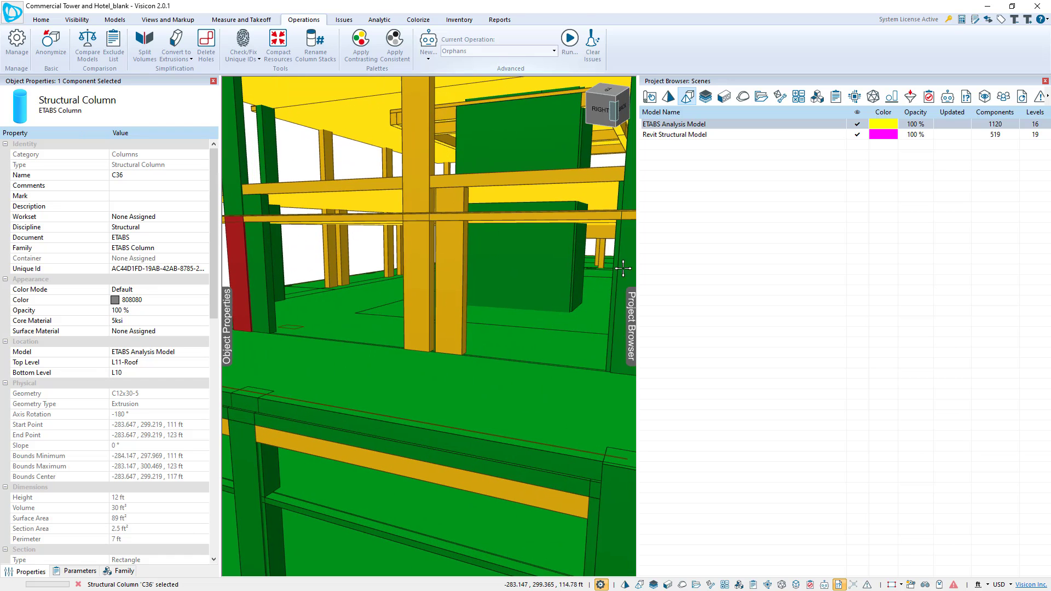
Return to the operations list and duplicate the Orphans operation
{"action": "left_click", "coordinate": [948, 97]}
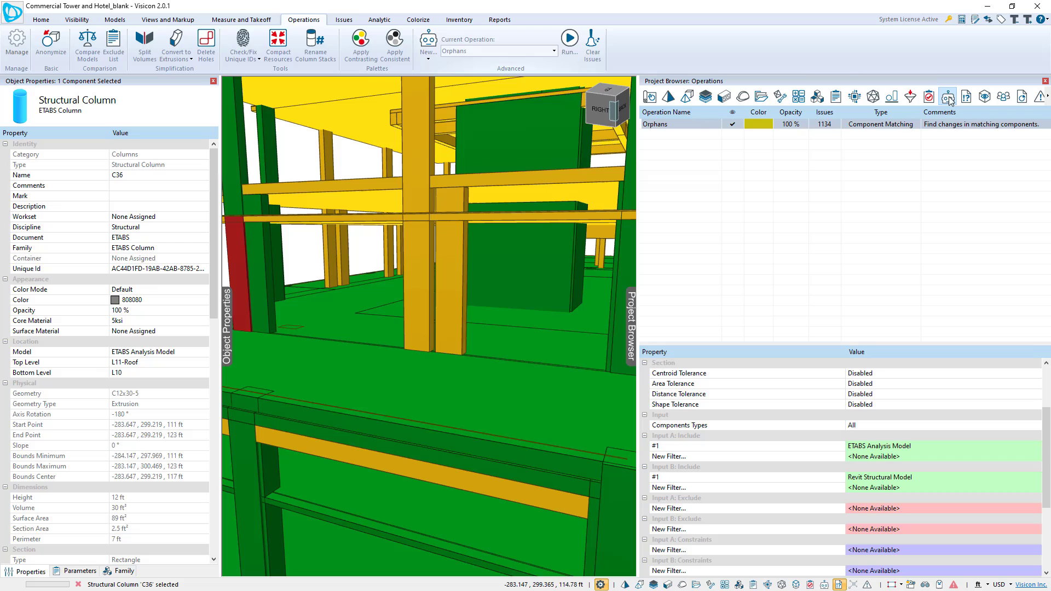
{"action": "left_click", "coordinate": [694, 128]}
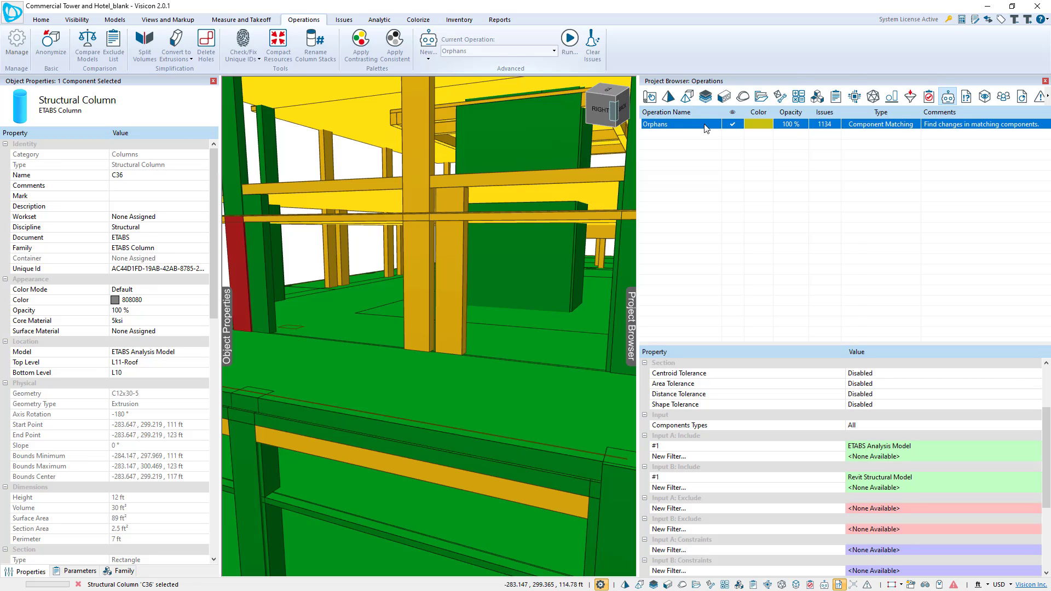
{"action": "right_click", "coordinate": [706, 128]}
{"action": "left_click", "coordinate": [728, 160]}
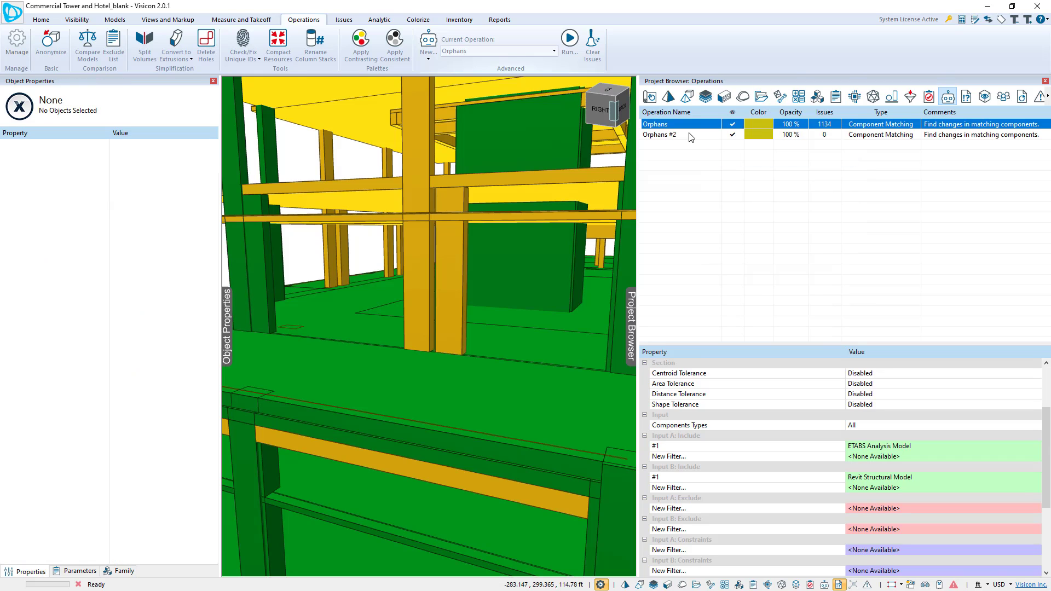
Rename the Orphans #2 operation to "Orphans - increase tolerance" and widen the name column to fit
{"action": "left_click", "coordinate": [689, 136]}
{"action": "left_click", "coordinate": [691, 136]}
{"action": "left_click", "coordinate": [699, 134]}
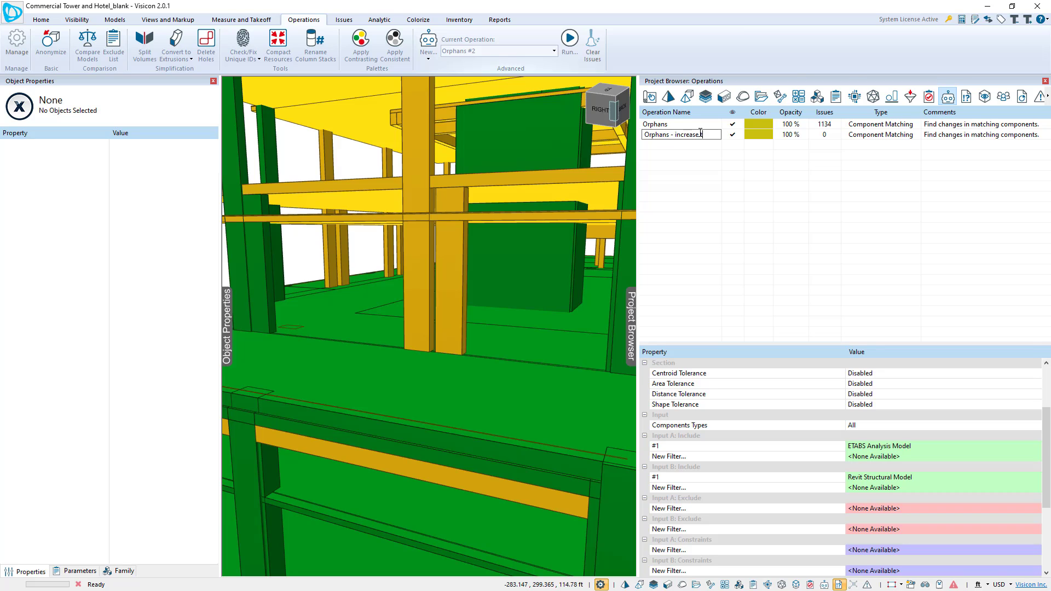
{"action": "type", "text": "- increase tolerance"}
{"action": "key", "text": "Return"}
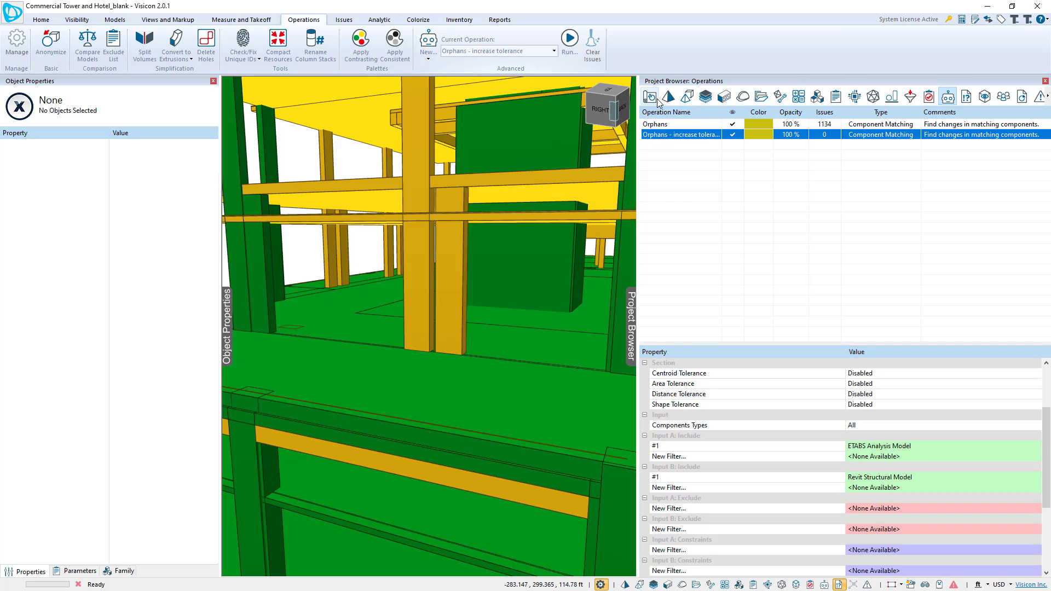
{"action": "double_click", "coordinate": [723, 115]}
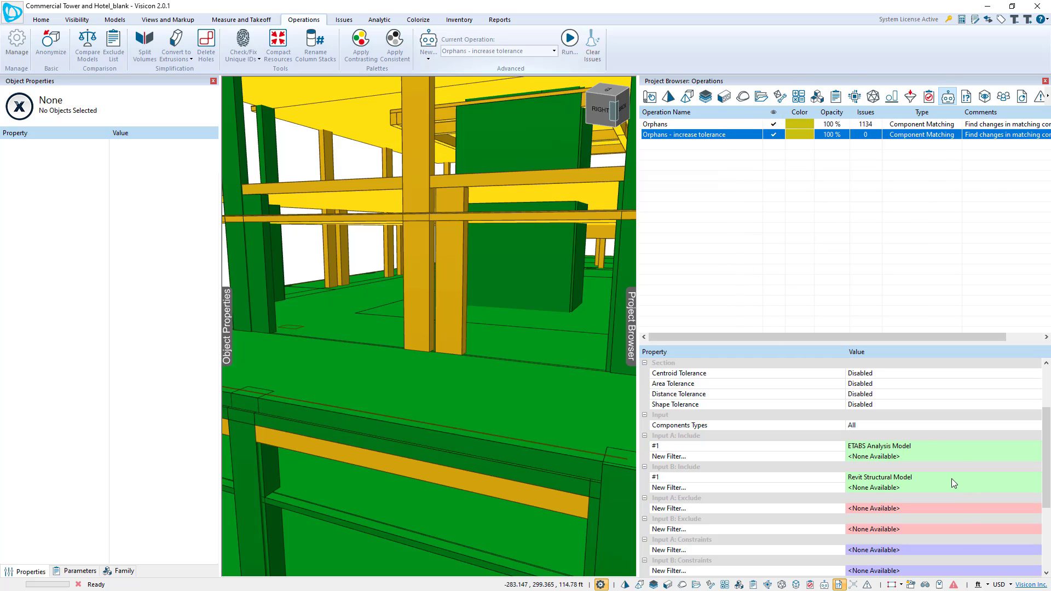
{"action": "scroll", "coordinate": [841, 411], "scroll_direction": "up", "scroll_amount": 3}
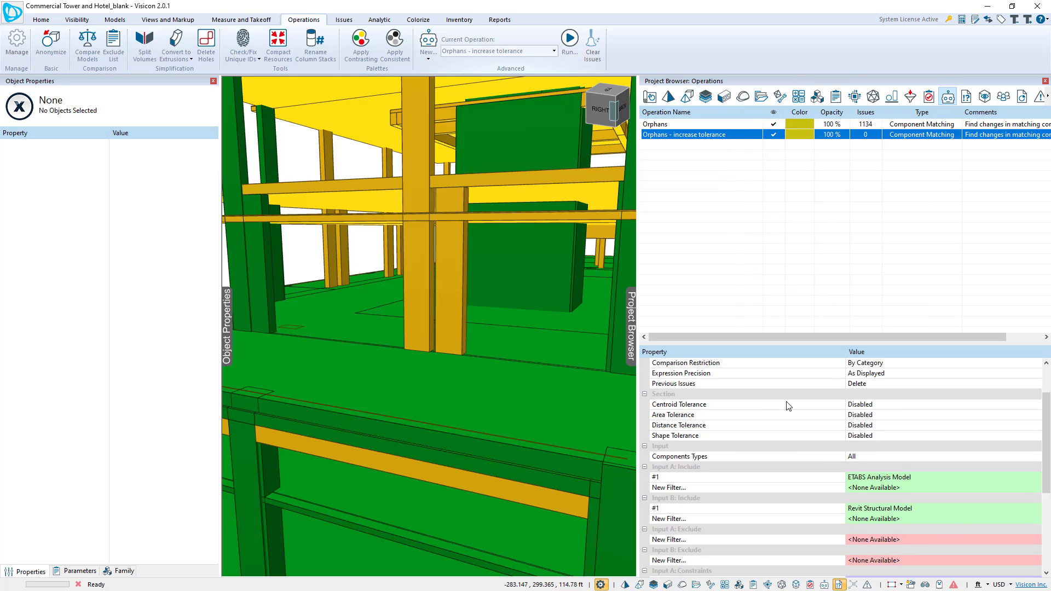
Set the Minimum Contact Clearance of Orphans - increase tolerance to 6 in and run the operation
{"action": "left_click", "coordinate": [722, 374]}
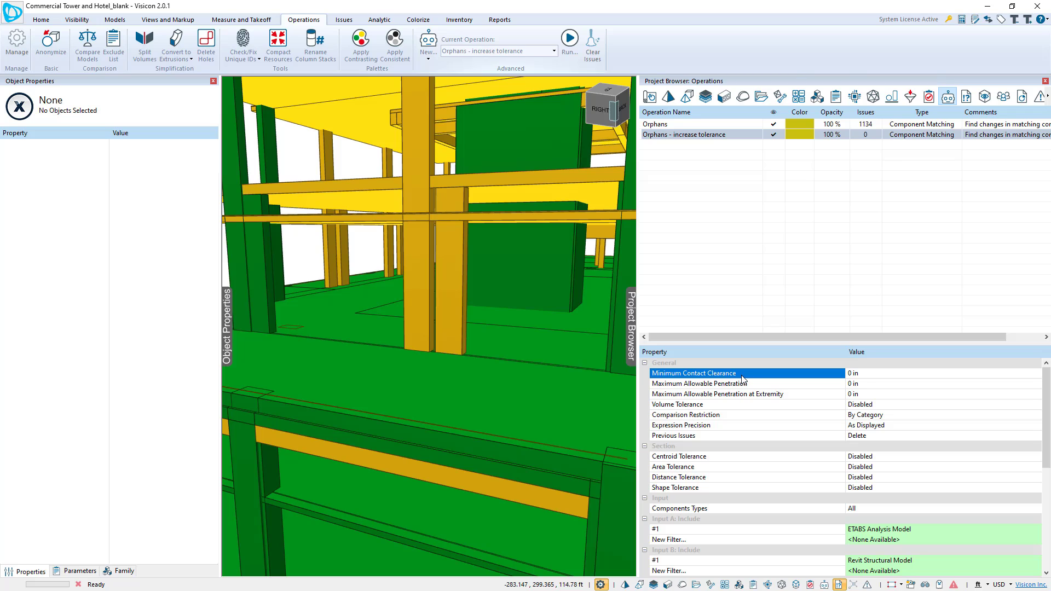
{"action": "left_click", "coordinate": [868, 375]}
{"action": "type", "text": "6"}
{"action": "key", "text": "Return"}
{"action": "right_click", "coordinate": [723, 137]}
{"action": "left_click", "coordinate": [734, 139]}
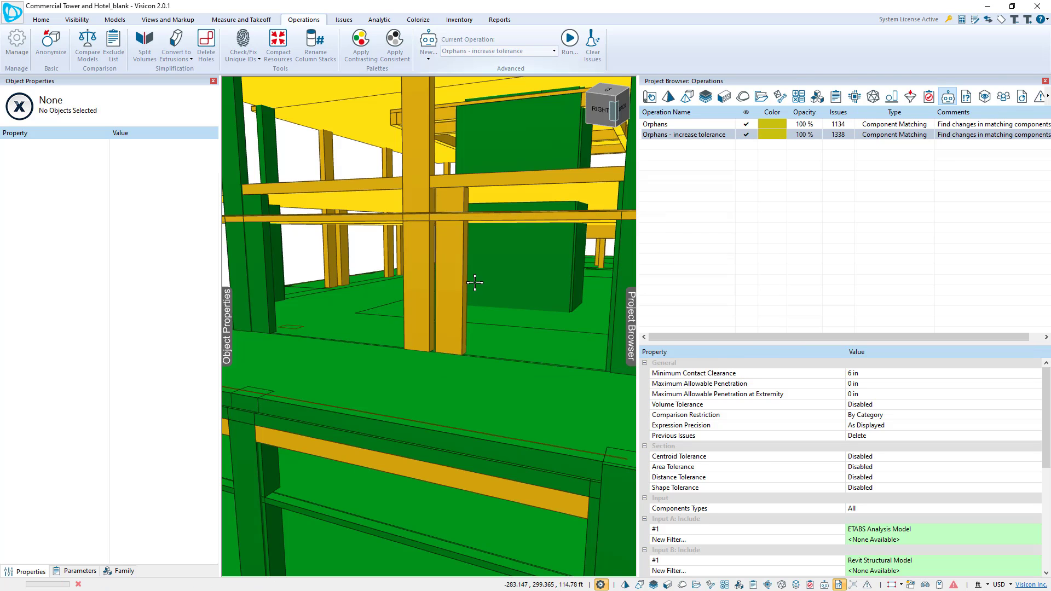
Measure the clearance between the two adjacent yellow columns and delete the clearance dimension
{"action": "scroll", "coordinate": [474, 282], "scroll_direction": "up", "scroll_amount": 2}
{"action": "scroll", "coordinate": [444, 281], "scroll_direction": "up", "scroll_amount": 5}
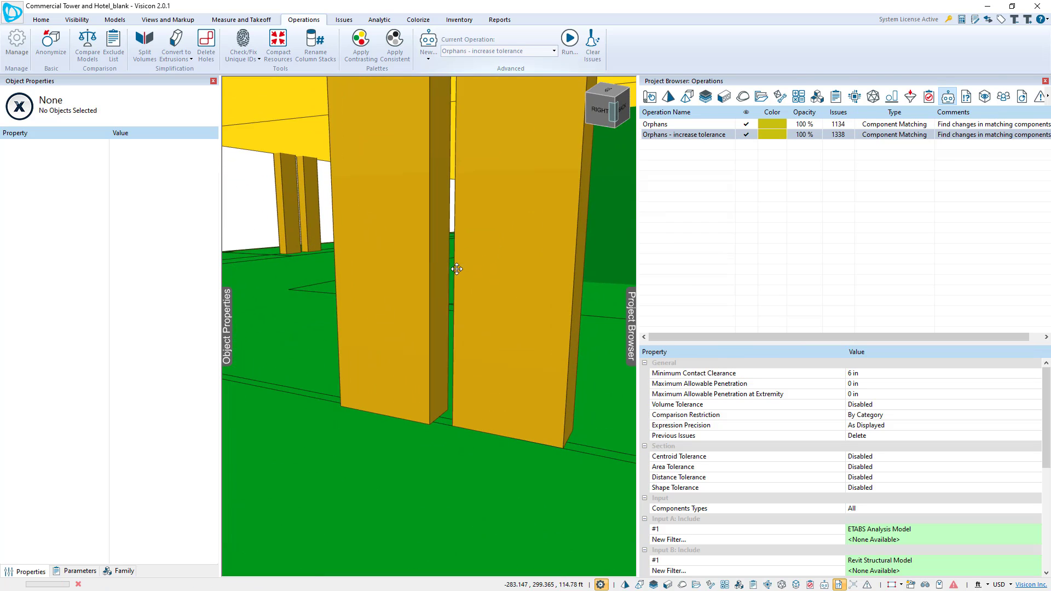
{"action": "scroll", "coordinate": [457, 268], "scroll_direction": "up", "scroll_amount": 4}
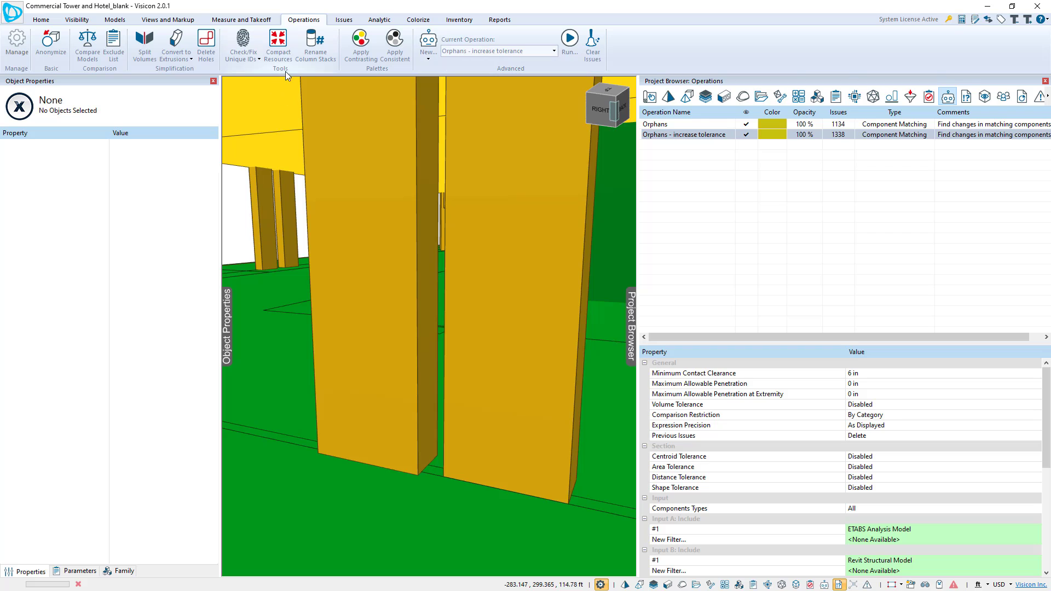
{"action": "left_click", "coordinate": [241, 20]}
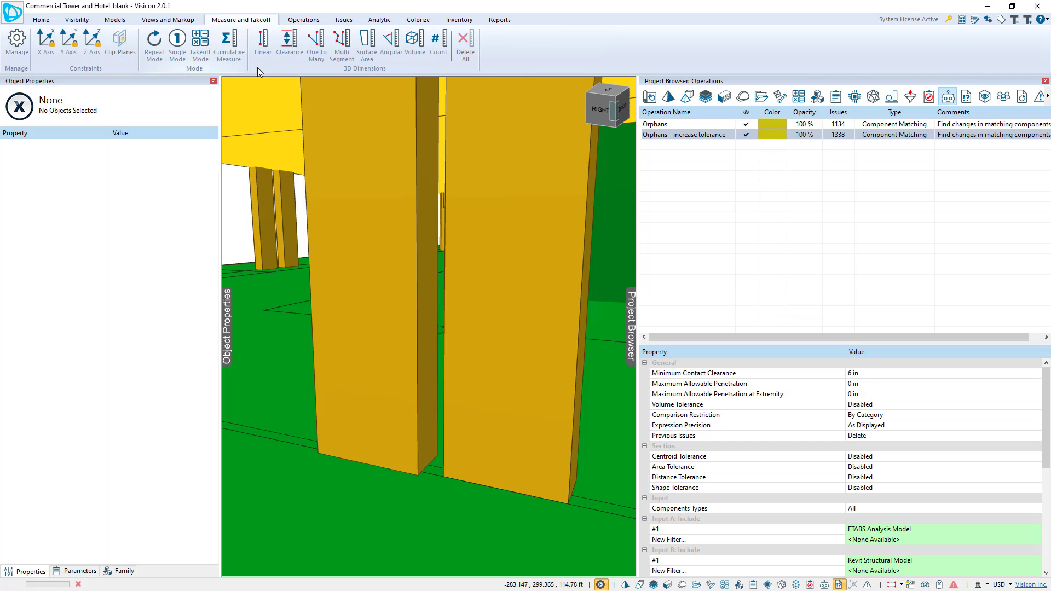
{"action": "left_click", "coordinate": [288, 41]}
{"action": "left_click", "coordinate": [508, 317]}
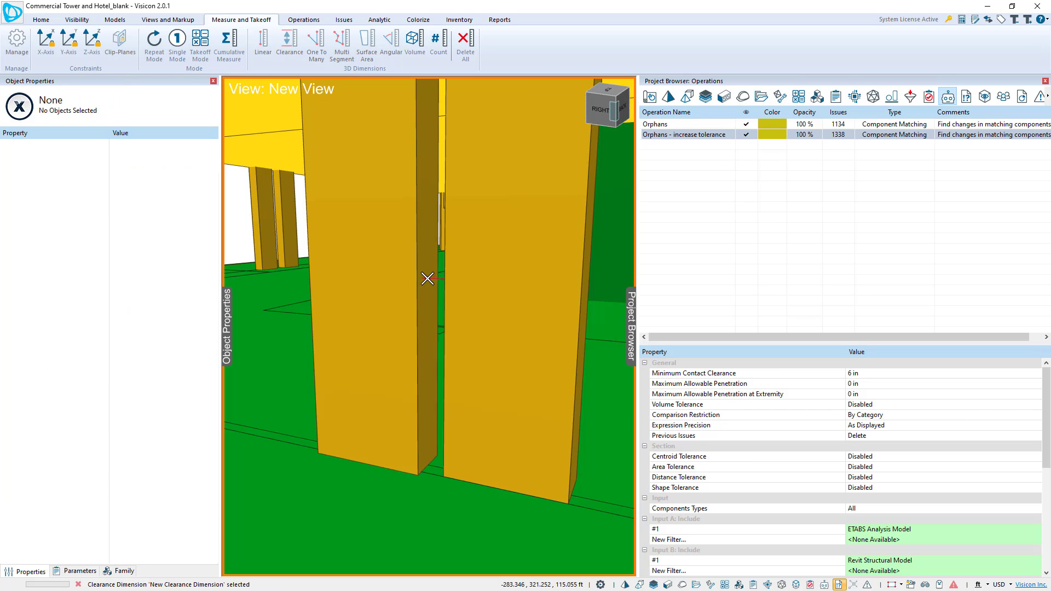
{"action": "scroll", "coordinate": [427, 277], "scroll_direction": "up", "scroll_amount": 5}
{"action": "left_click", "coordinate": [415, 224]}
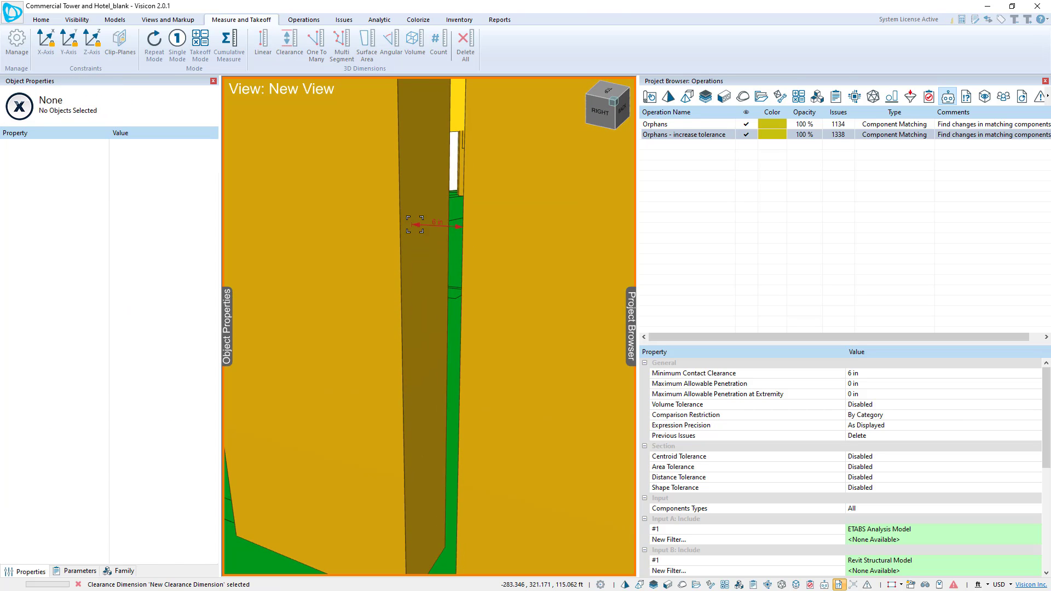
{"action": "key", "text": "Delete"}
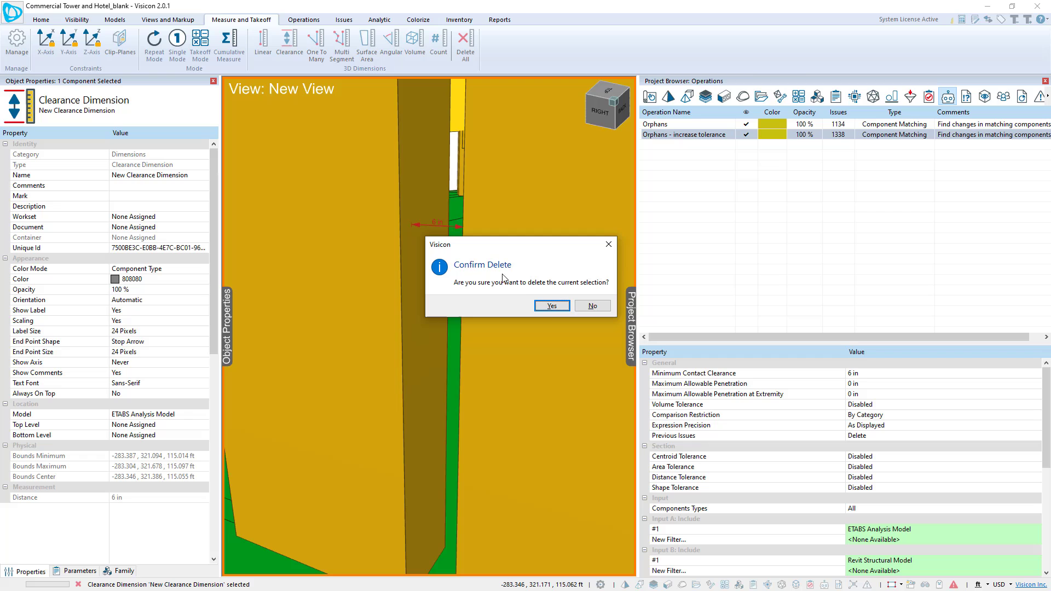
{"action": "left_click", "coordinate": [551, 305]}
{"action": "scroll", "coordinate": [441, 284], "scroll_direction": "down", "scroll_amount": 6}
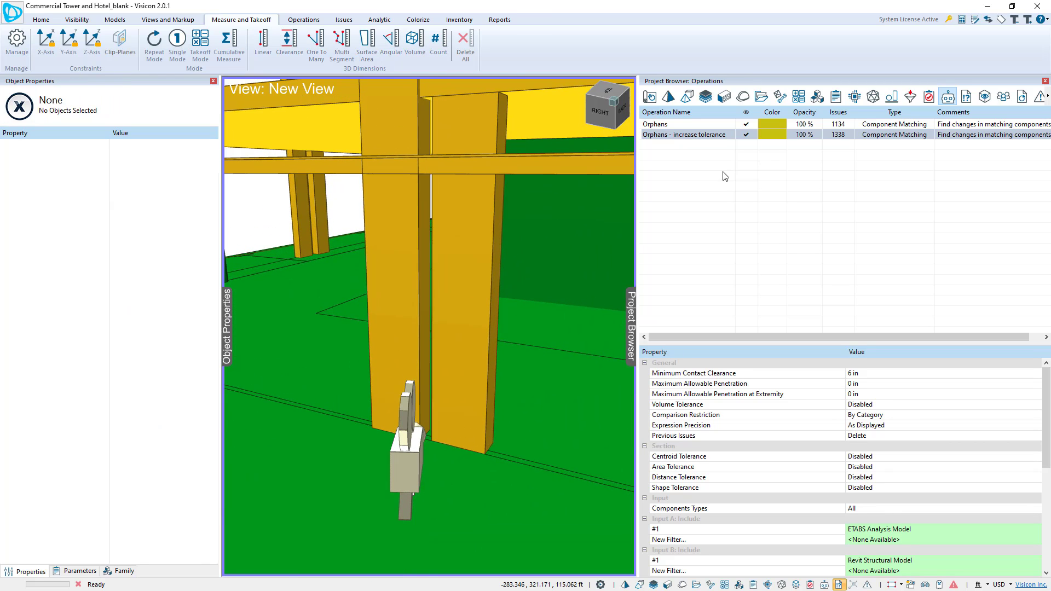
Turn off the Orphans display and rerun Orphans - increase tolerance with a Minimum Contact Clearance of 6.5 in
{"action": "left_click", "coordinate": [719, 136]}
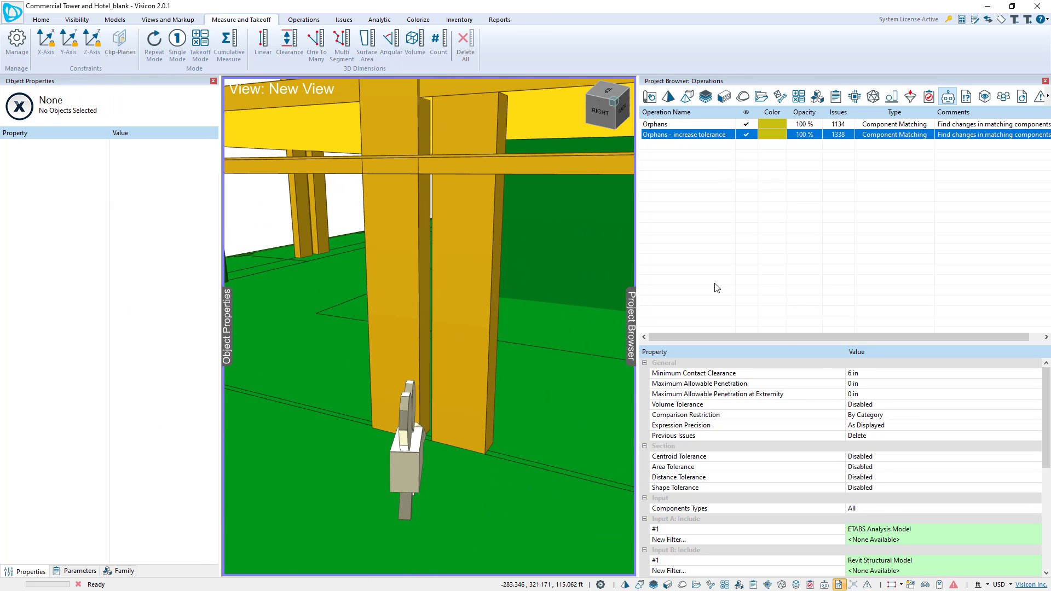
{"action": "left_click", "coordinate": [745, 126]}
{"action": "left_click", "coordinate": [864, 375]}
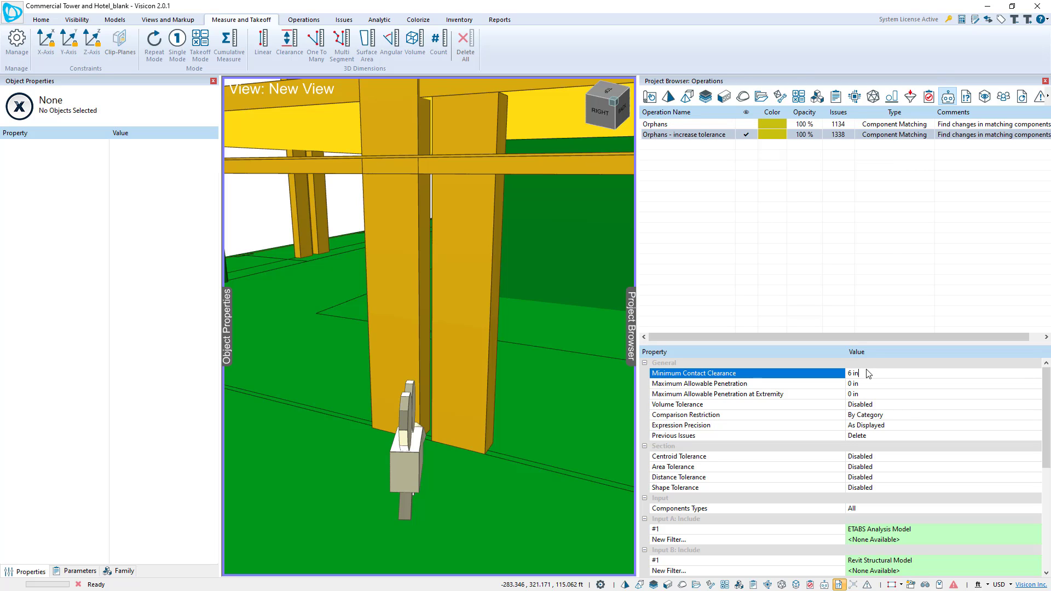
{"action": "left_click_drag", "start_coordinate": [832, 372], "coordinate": [798, 375]}
{"action": "right_click", "coordinate": [704, 136]}
{"action": "left_click", "coordinate": [722, 141]}
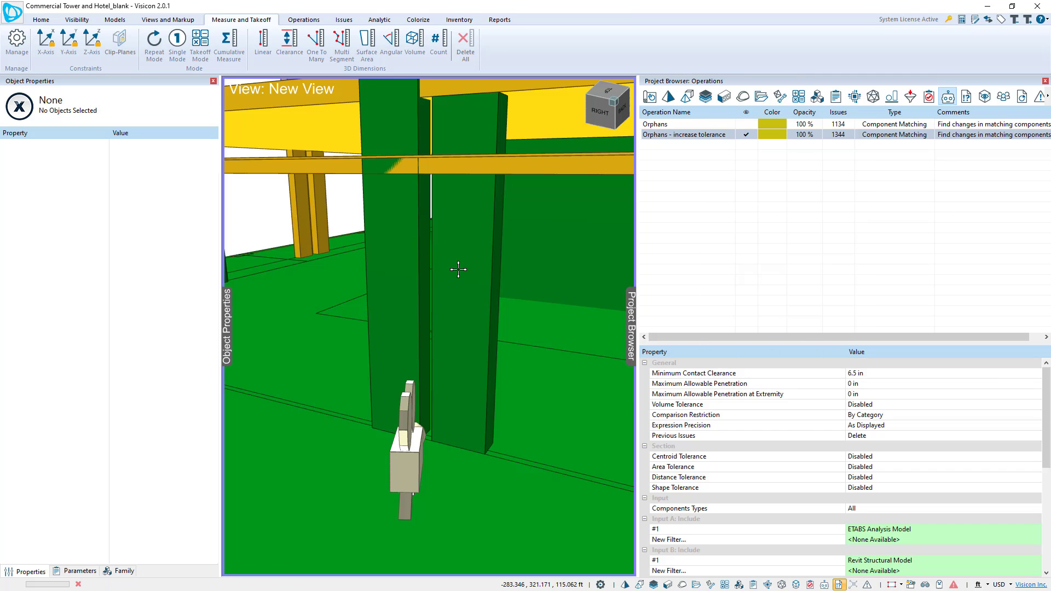
Select the Revit 12"x 30" column above 10TH LEVEL and its adjacent ETABS column C39 to inspect the rerun match
{"action": "scroll", "coordinate": [459, 269], "scroll_direction": "down", "scroll_amount": 5}
{"action": "middle_click_drag", "start_coordinate": [456, 367], "coordinate": [435, 346]}
{"action": "scroll", "coordinate": [436, 347], "scroll_direction": "up", "scroll_amount": 3}
{"action": "scroll", "coordinate": [438, 347], "scroll_direction": "up", "scroll_amount": 2}
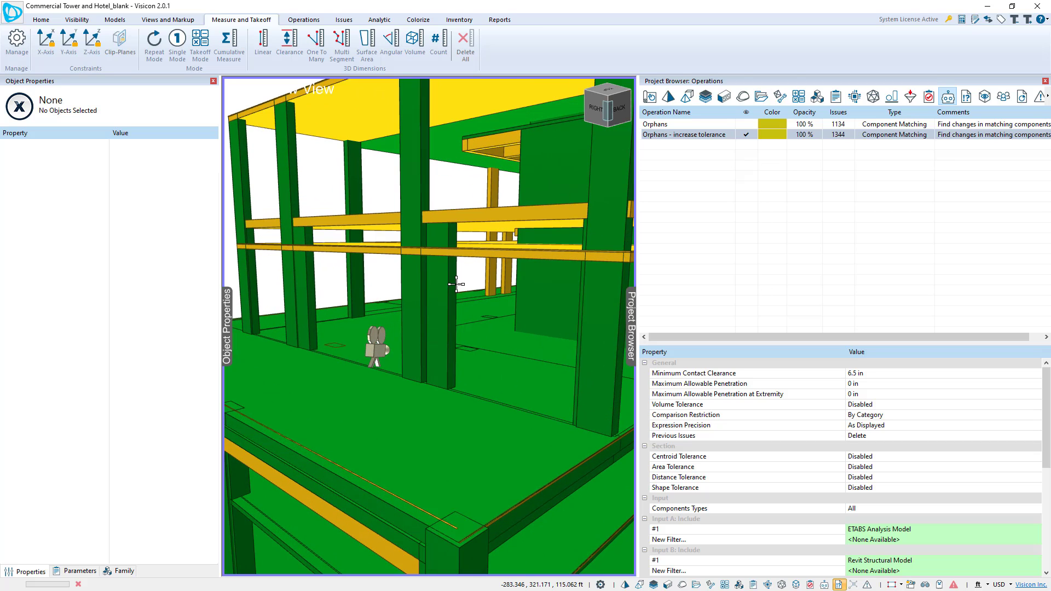
{"action": "left_click", "coordinate": [435, 285]}
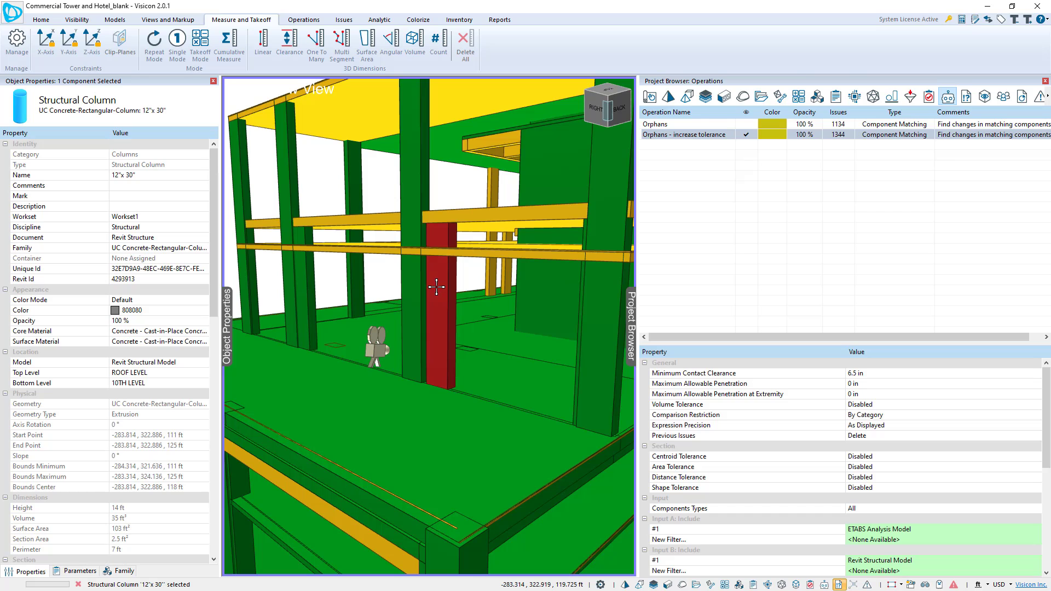
{"action": "left_click", "coordinate": [415, 291]}
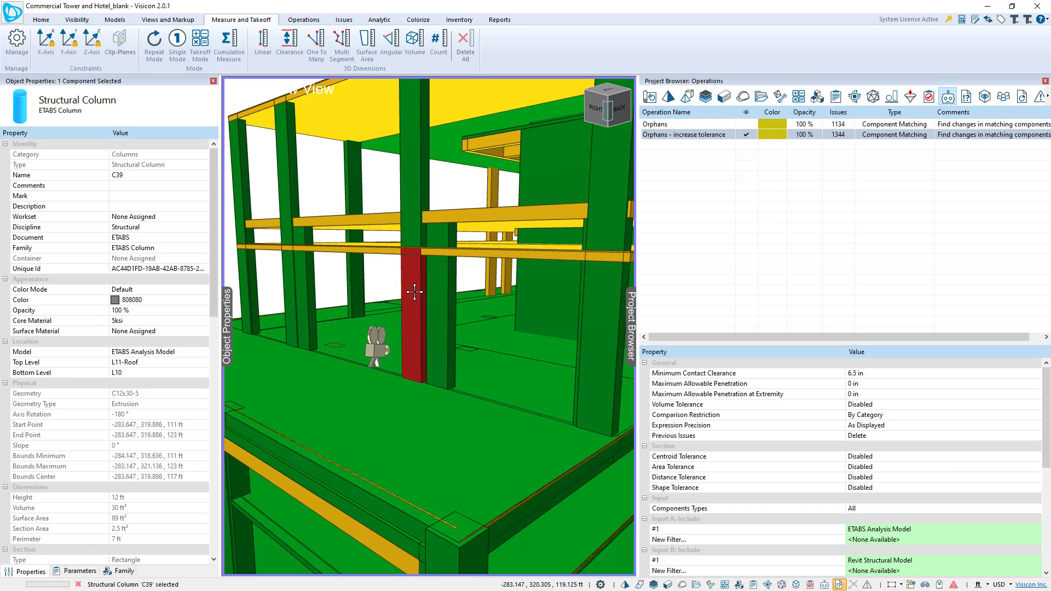
Select the other column pairs along the same slab edge, including ETABS columns C36 and C35, to compare their alignment
{"action": "left_click", "coordinate": [304, 295]}
{"action": "left_click", "coordinate": [290, 292]}
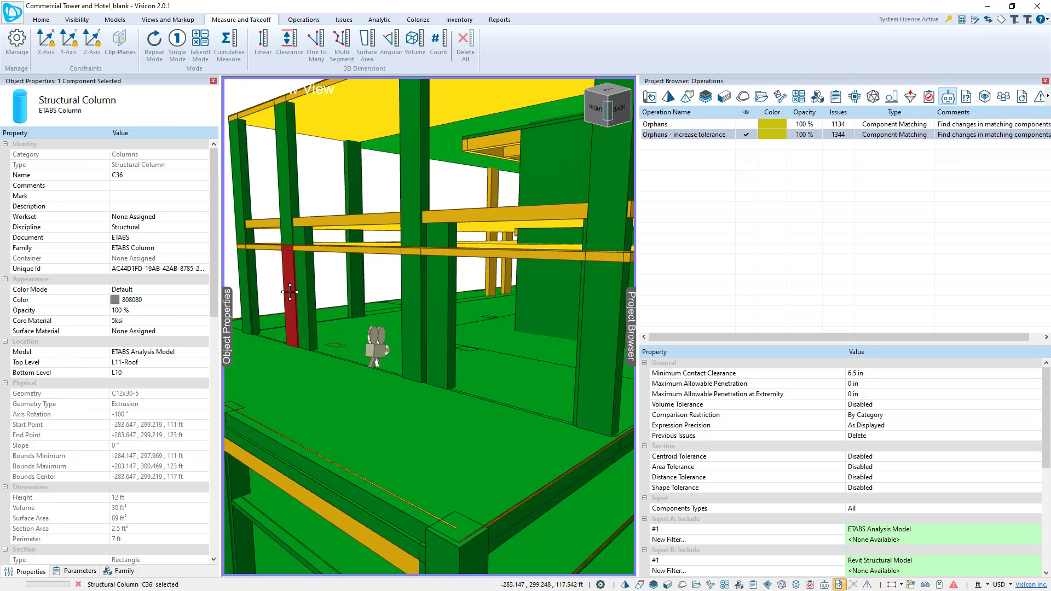
{"action": "left_click", "coordinate": [248, 288]}
{"action": "left_click", "coordinate": [248, 288]}
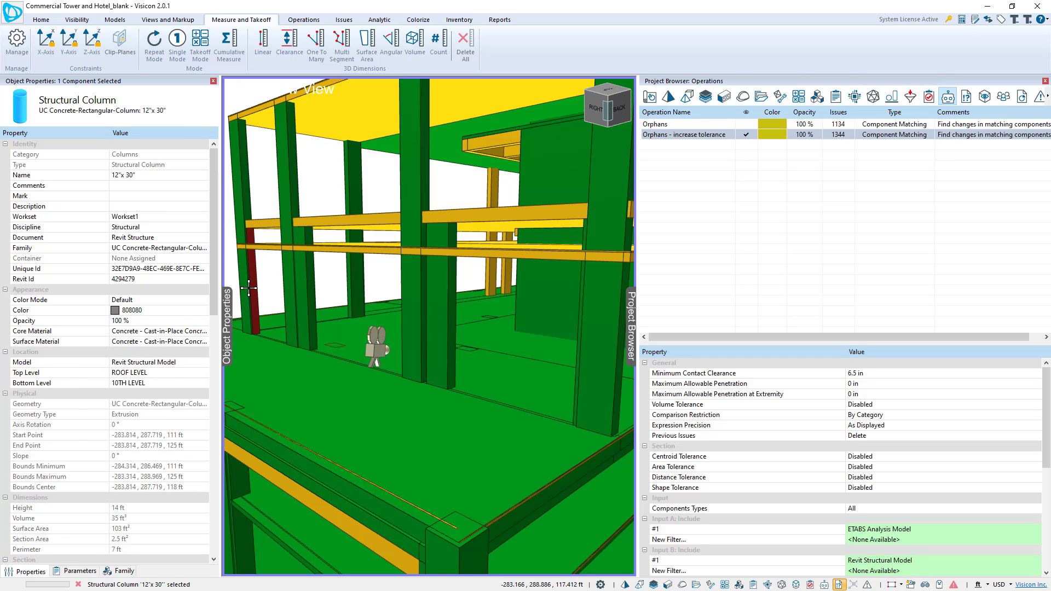
{"action": "left_click", "coordinate": [248, 288]}
{"action": "left_click", "coordinate": [248, 287]}
{"action": "left_click", "coordinate": [248, 288]}
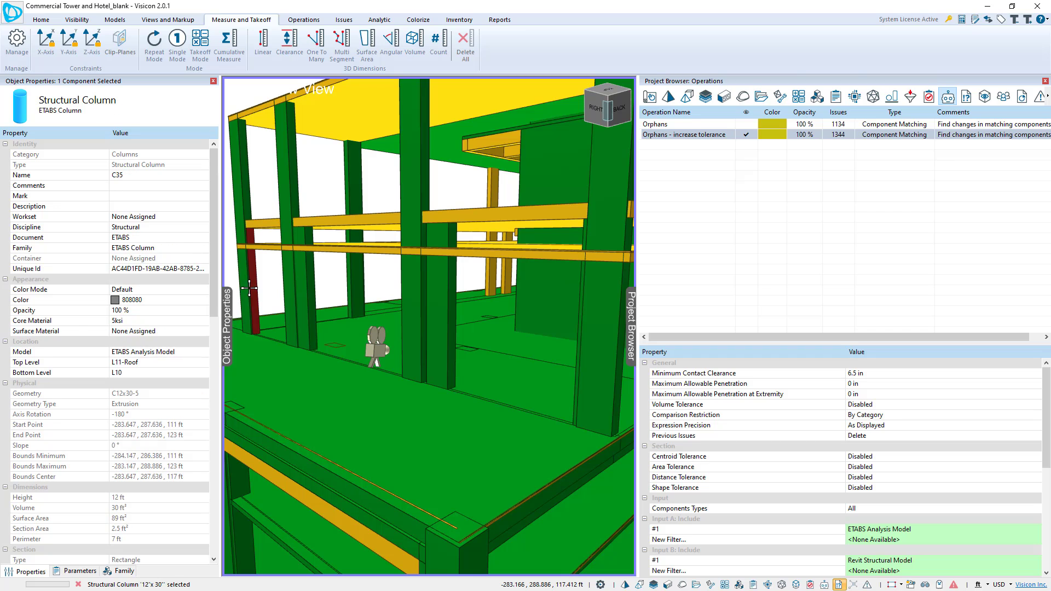
{"action": "left_click", "coordinate": [249, 286]}
{"action": "left_click", "coordinate": [249, 286]}
{"action": "left_click", "coordinate": [321, 277]}
{"action": "scroll", "coordinate": [324, 279], "scroll_direction": "down", "scroll_amount": 5}
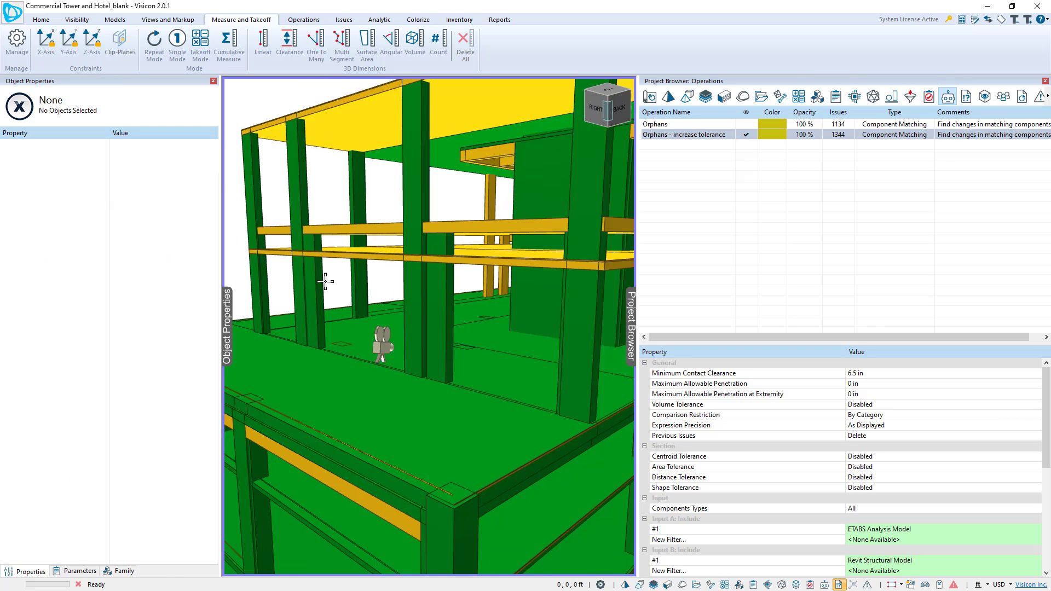
Create a new Component Matching operation and turn off the display of Orphans - increase tolerance
{"action": "left_click", "coordinate": [712, 135]}
{"action": "left_click", "coordinate": [304, 20]}
{"action": "left_click", "coordinate": [428, 47]}
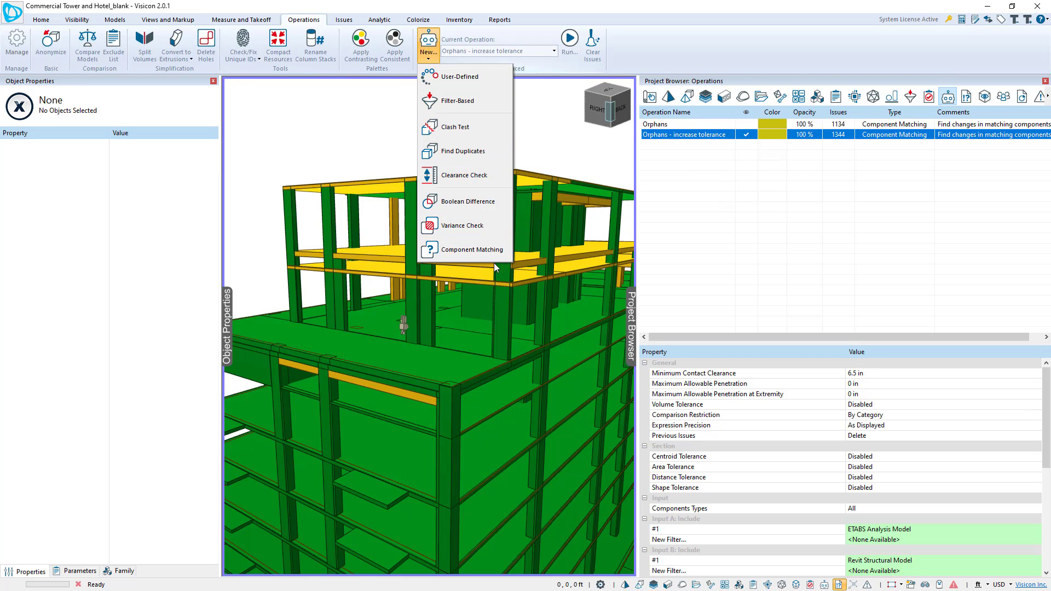
{"action": "left_click", "coordinate": [471, 250]}
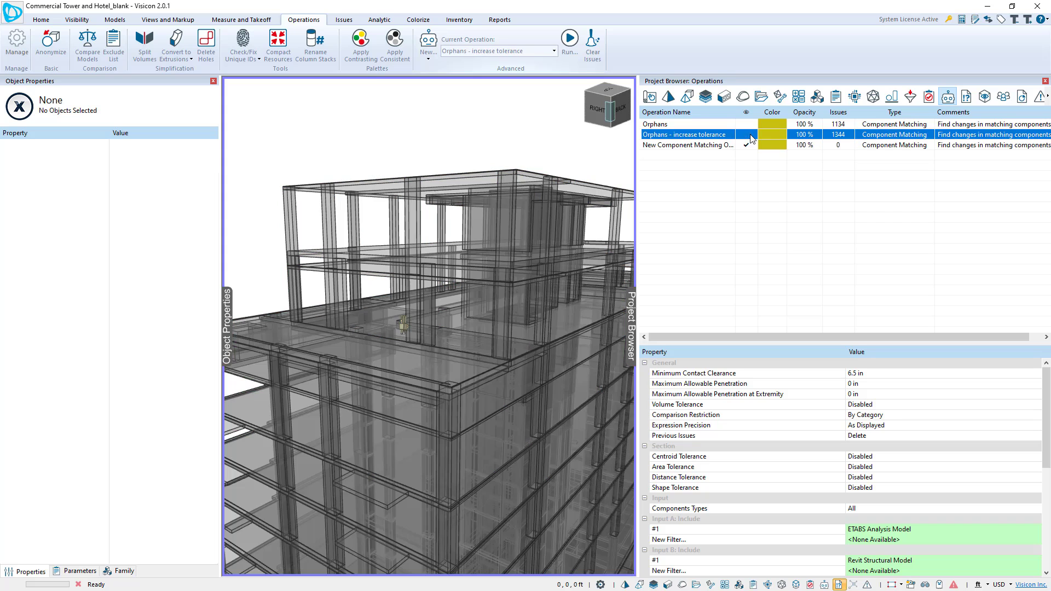
{"action": "left_click", "coordinate": [724, 145]}
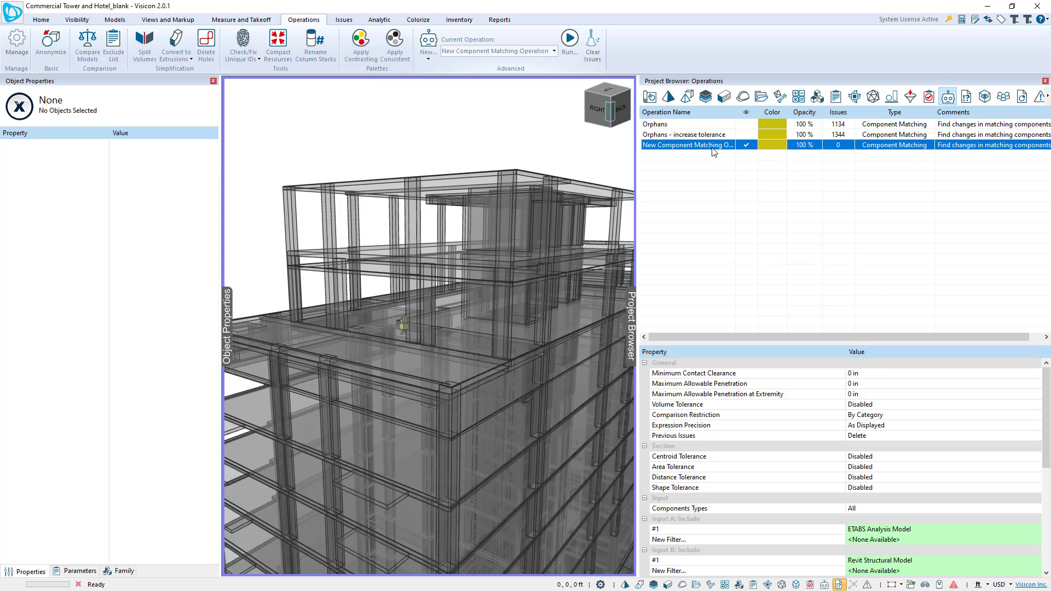
Widen the operation name column and rename the new operation "Columns centroid alignment"
{"action": "left_click_drag", "start_coordinate": [735, 113], "coordinate": [780, 112]}
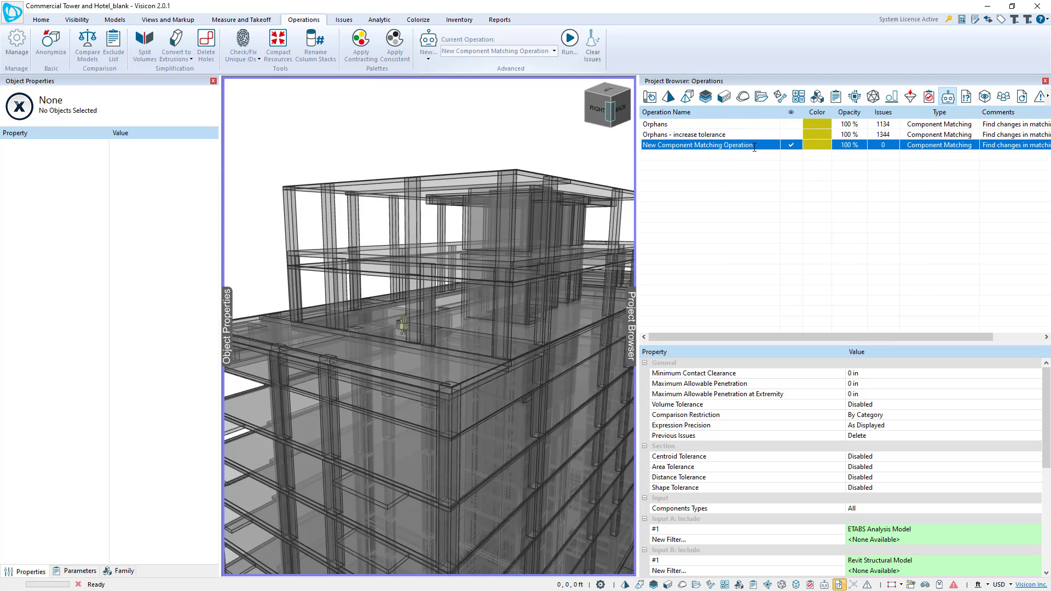
{"action": "left_click", "coordinate": [763, 145]}
{"action": "type", "text": "Columns centr"}
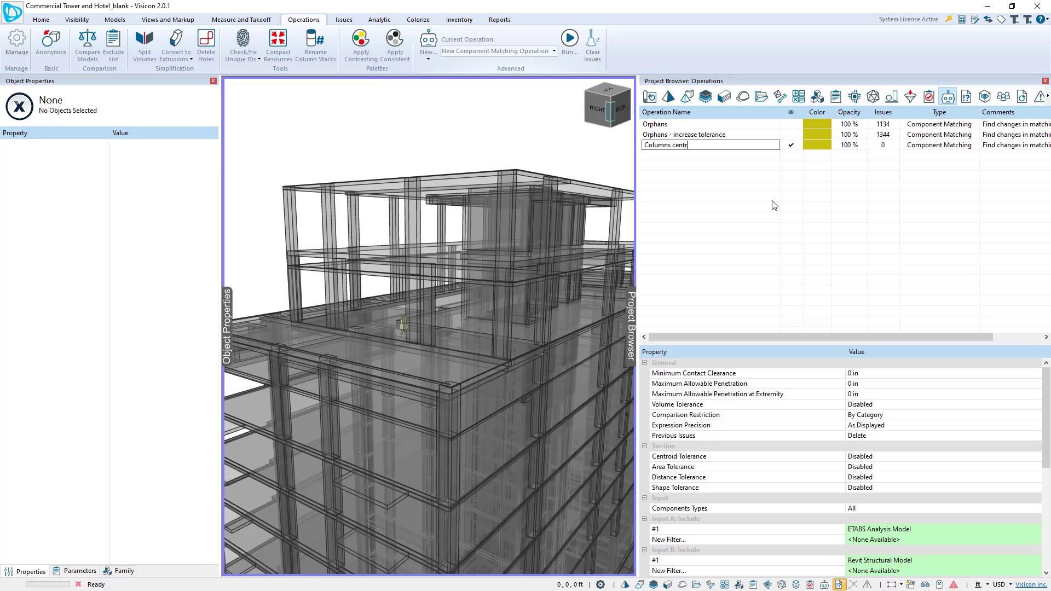
{"action": "type", "text": "oid alignment"}
{"action": "key", "text": "Return"}
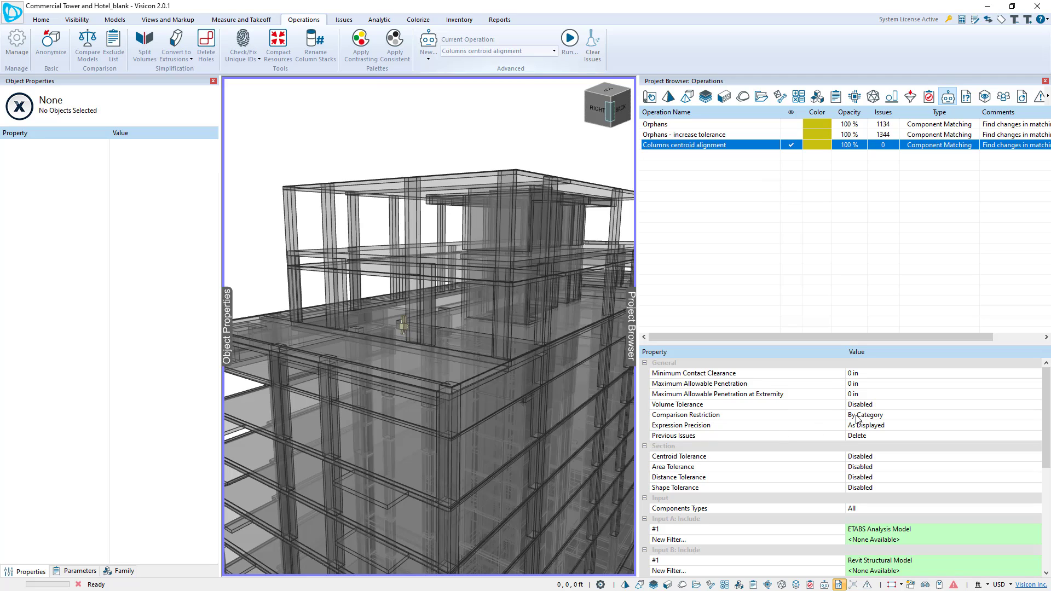
Restrict the Components Types of Columns centroid alignment to the Columns category only
{"action": "scroll", "coordinate": [842, 478], "scroll_direction": "down", "scroll_amount": 2}
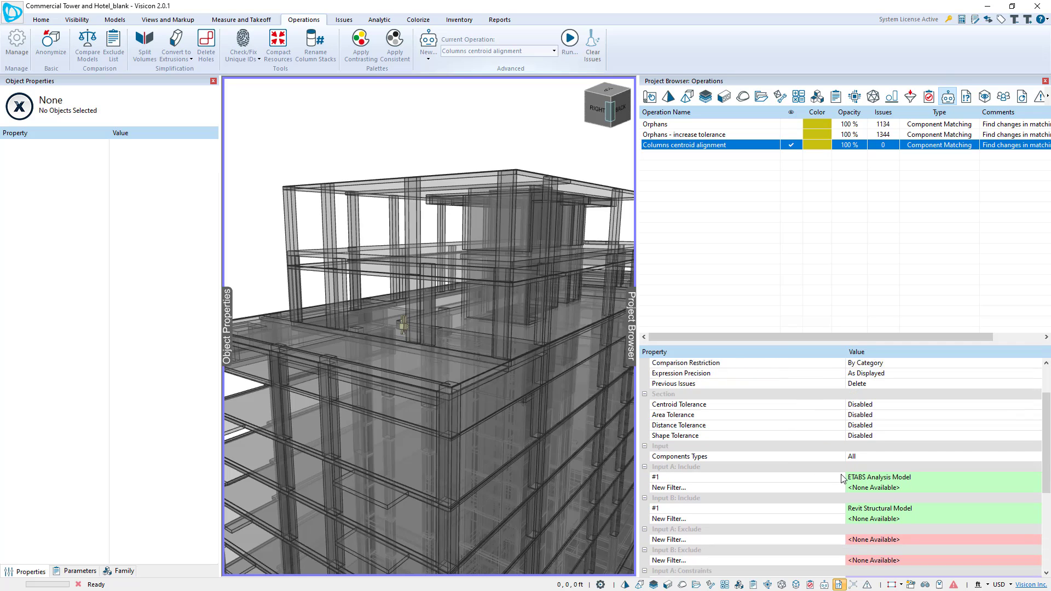
{"action": "scroll", "coordinate": [827, 427], "scroll_direction": "up", "scroll_amount": 2}
{"action": "scroll", "coordinate": [755, 392], "scroll_direction": "down", "scroll_amount": 3}
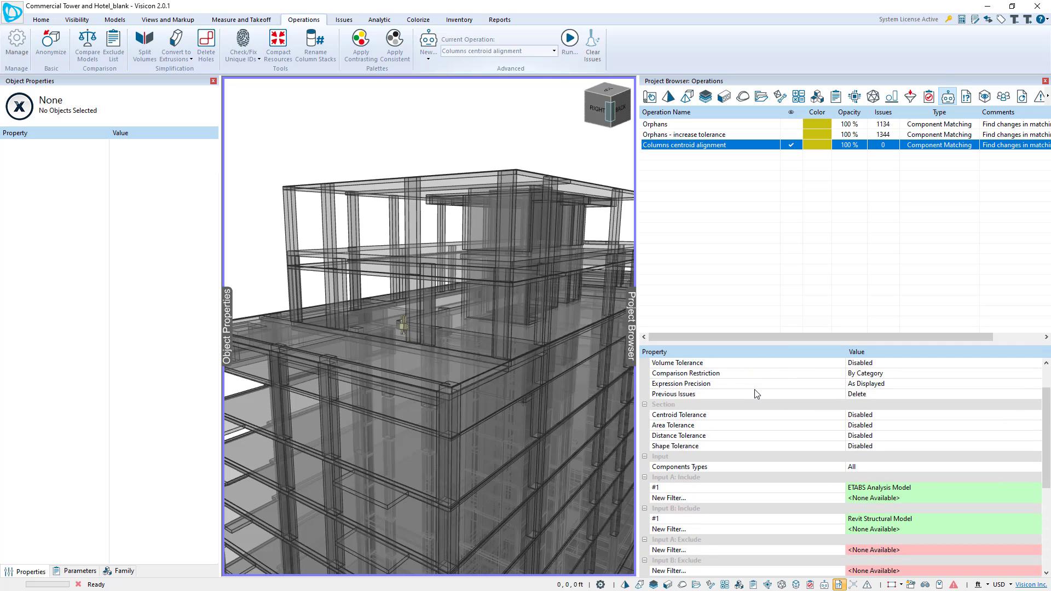
{"action": "left_click", "coordinate": [780, 426]}
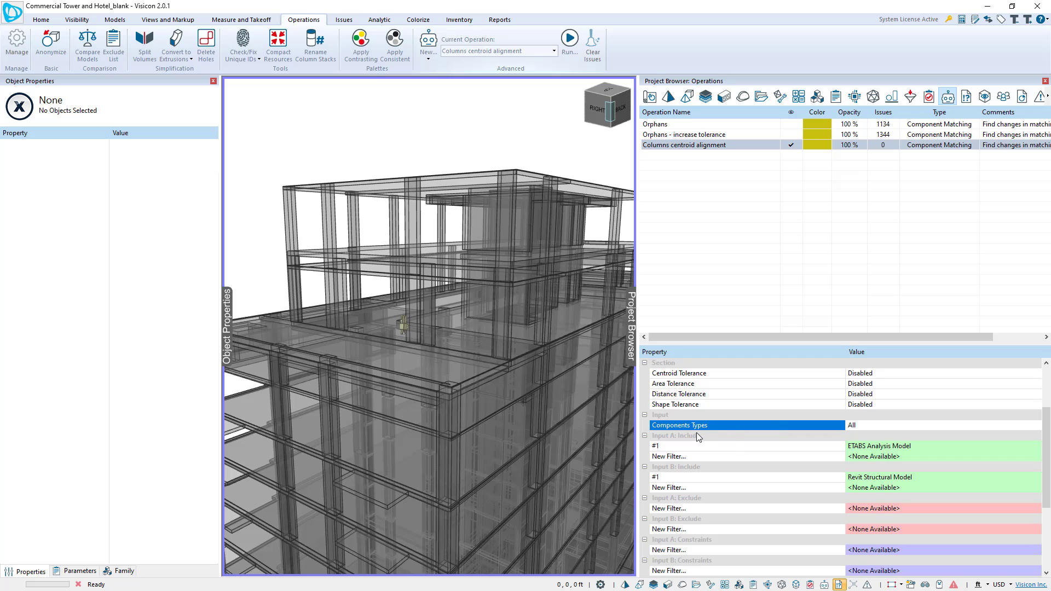
{"action": "right_click", "coordinate": [732, 423]}
{"action": "left_click", "coordinate": [770, 454]}
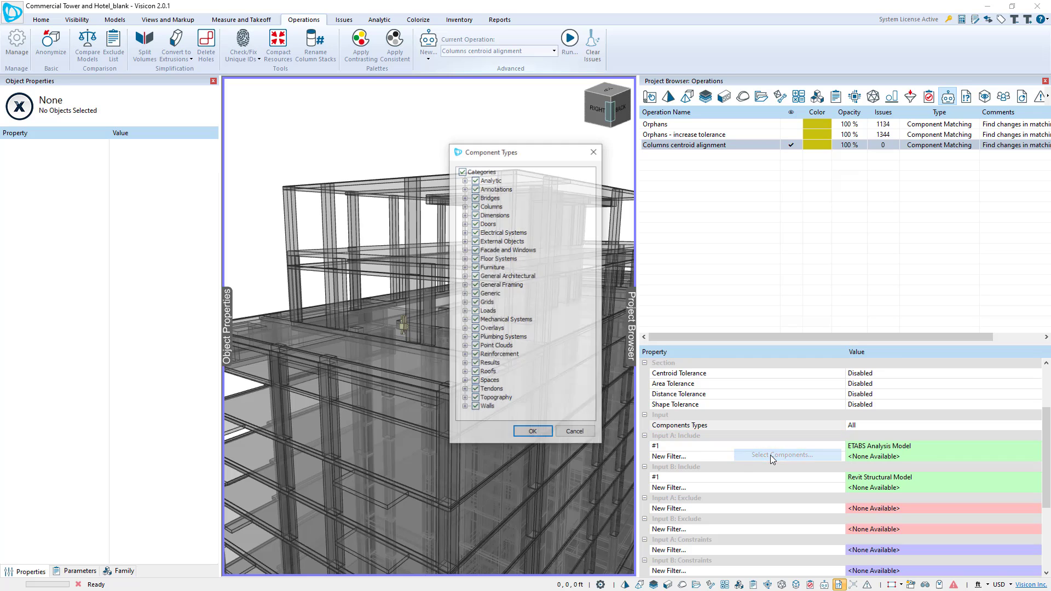
{"action": "left_click", "coordinate": [462, 171]}
{"action": "left_click", "coordinate": [475, 205]}
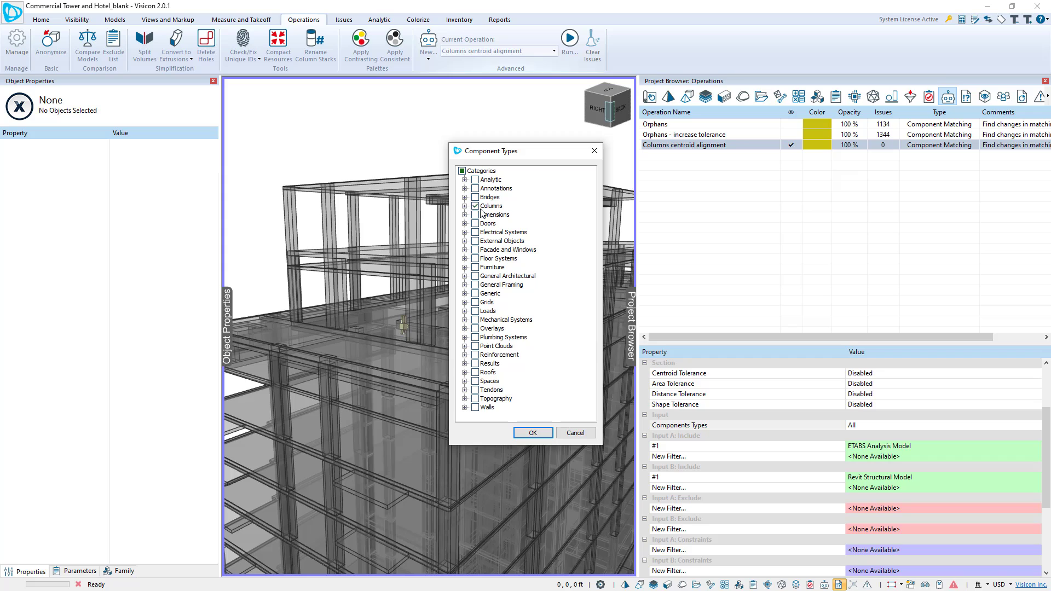
{"action": "left_click", "coordinate": [531, 433]}
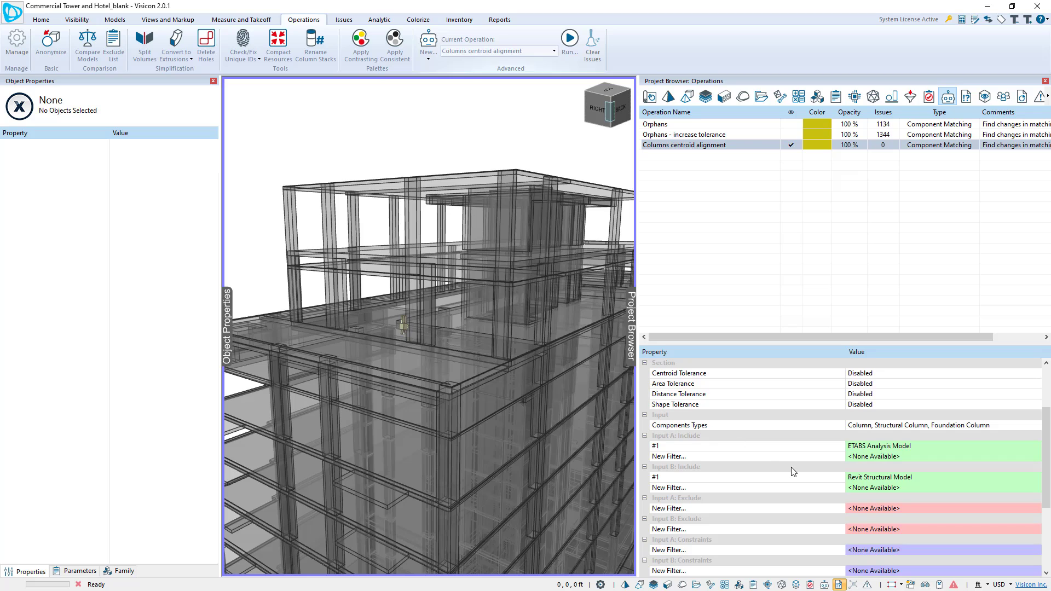
Choose the issue Subset option for the Columns centroid alignment operation
{"action": "scroll", "coordinate": [788, 476], "scroll_direction": "down", "scroll_amount": 4}
{"action": "left_click", "coordinate": [840, 554]}
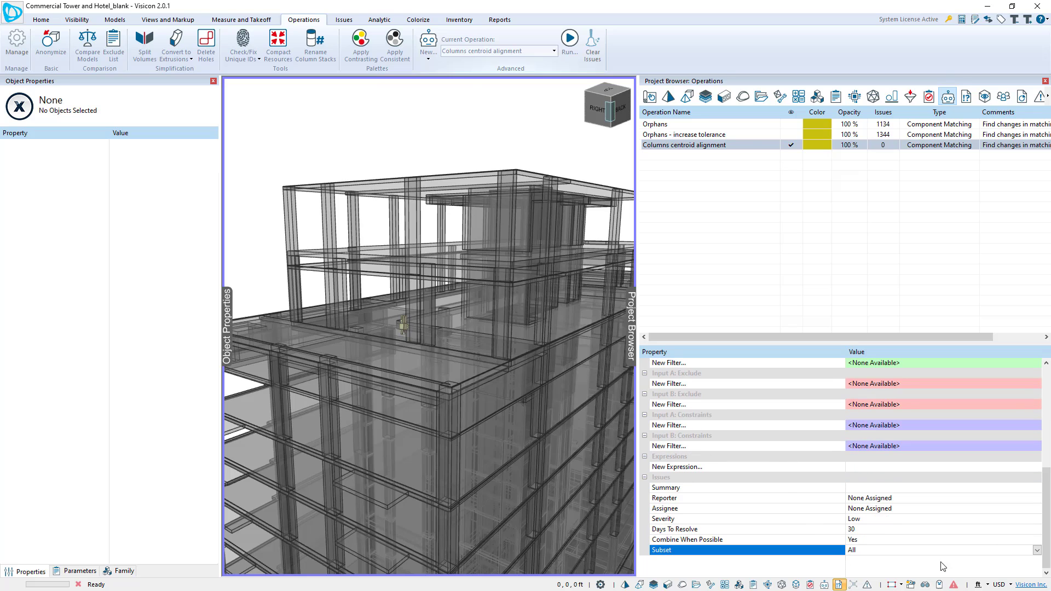
{"action": "left_click", "coordinate": [1036, 551]}
{"action": "left_click", "coordinate": [908, 573]}
Set the section Centroid Tolerance of the Columns centroid alignment operation to 2 in
{"action": "scroll", "coordinate": [845, 489], "scroll_direction": "up", "scroll_amount": 7}
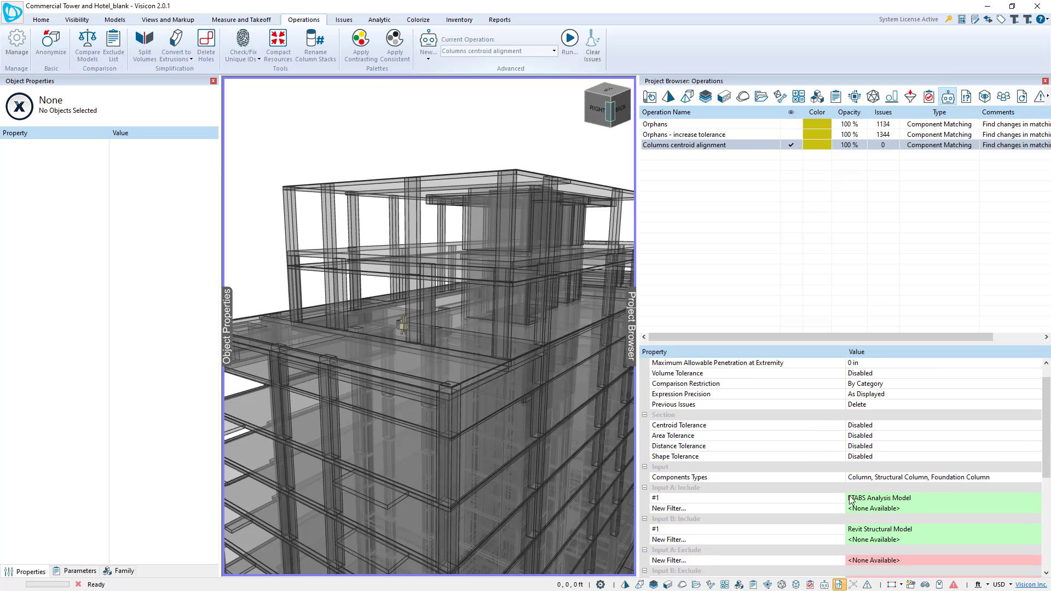
{"action": "left_click", "coordinate": [746, 461]}
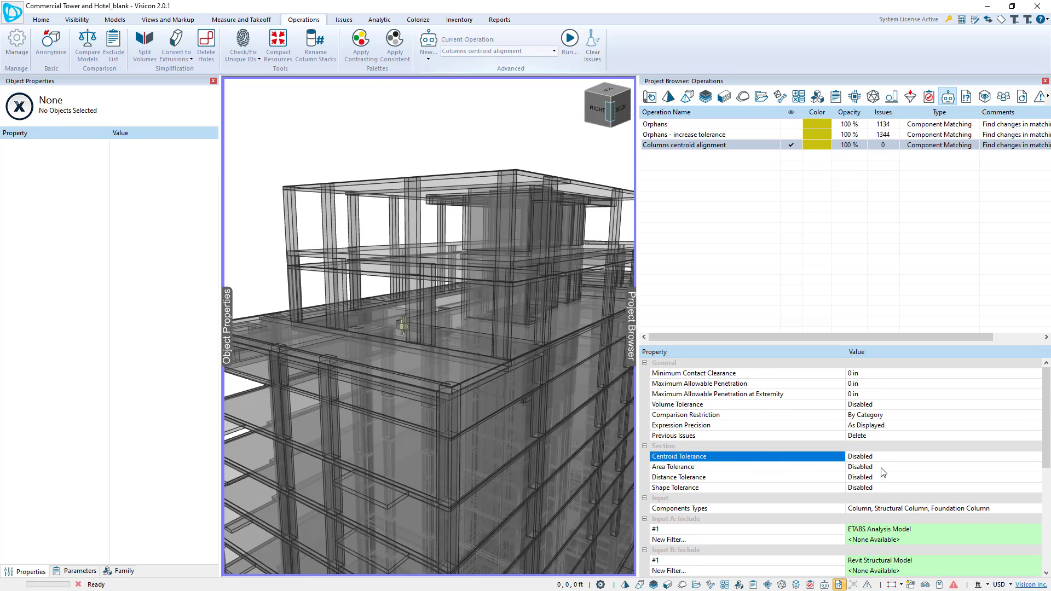
{"action": "left_click", "coordinate": [832, 463]}
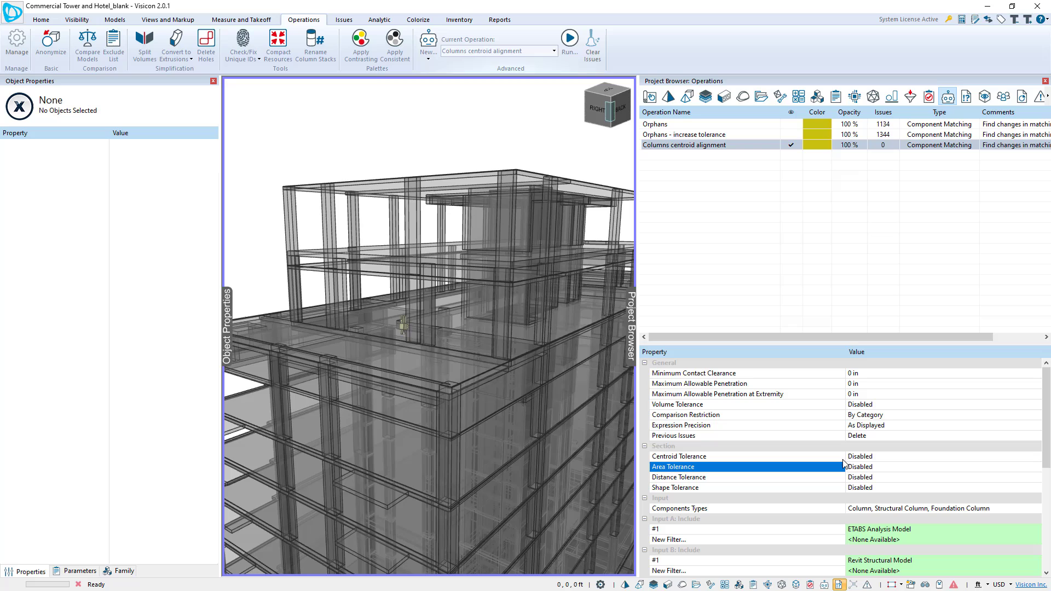
{"action": "left_click", "coordinate": [877, 457]}
{"action": "left_click_drag", "start_coordinate": [878, 459], "coordinate": [822, 459]}
{"action": "type", "text": "2"}
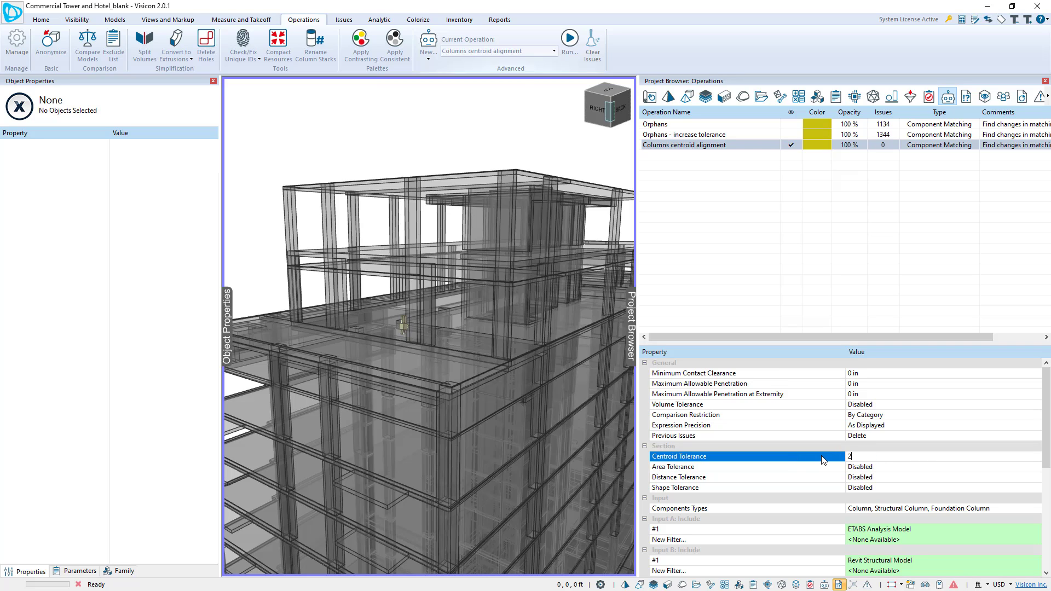
Run the Columns centroid alignment operation and dismiss its results summary
{"action": "left_click", "coordinate": [732, 144]}
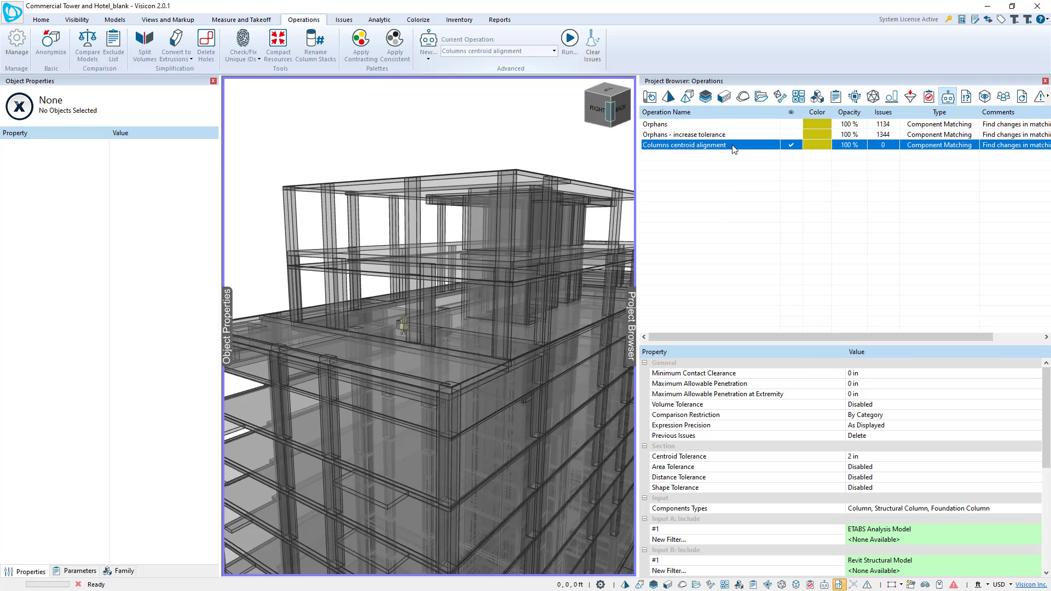
{"action": "left_click", "coordinate": [569, 39]}
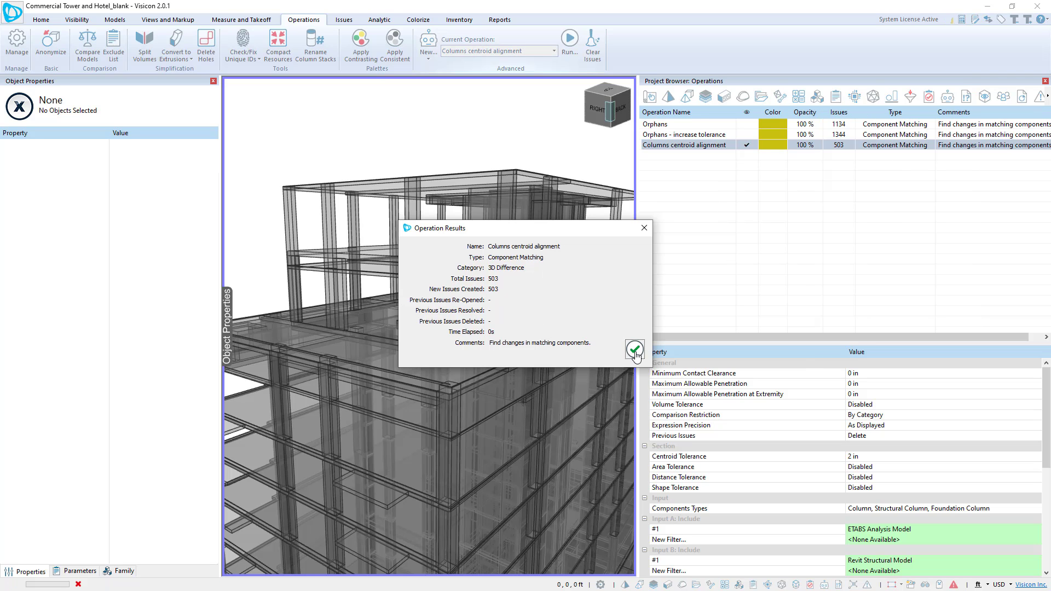
{"action": "left_click", "coordinate": [630, 349]}
Examine the columns highlighted by the centroid alignment operation around the upper floors of the building
{"action": "middle_click_drag", "start_coordinate": [413, 393], "coordinate": [504, 404]}
{"action": "middle_click_drag", "start_coordinate": [386, 413], "coordinate": [497, 387]}
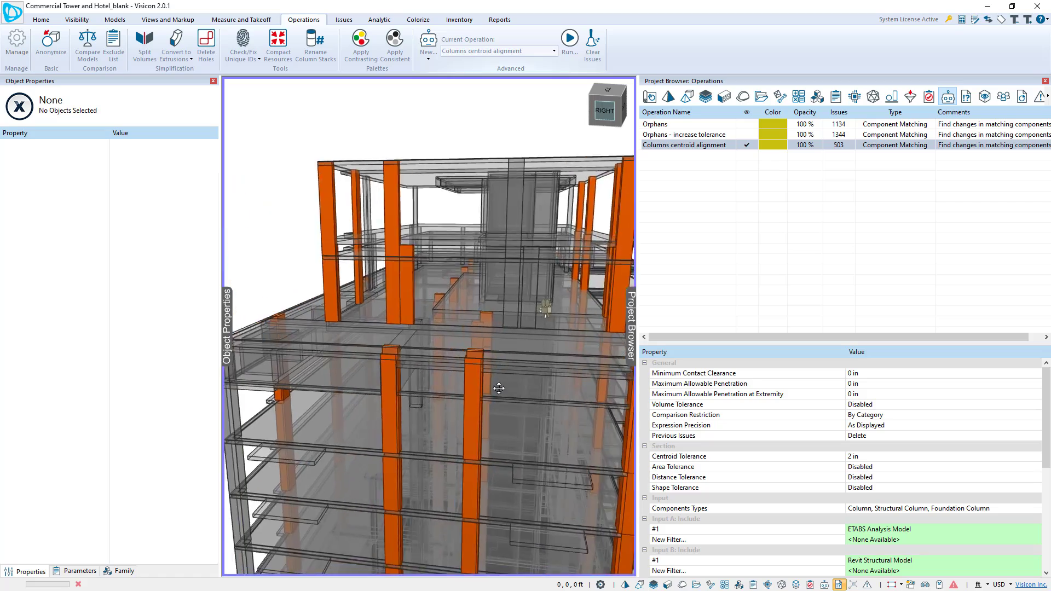
{"action": "scroll", "coordinate": [451, 415], "scroll_direction": "down", "scroll_amount": 3}
{"action": "middle_click_drag", "start_coordinate": [366, 422], "coordinate": [412, 437]}
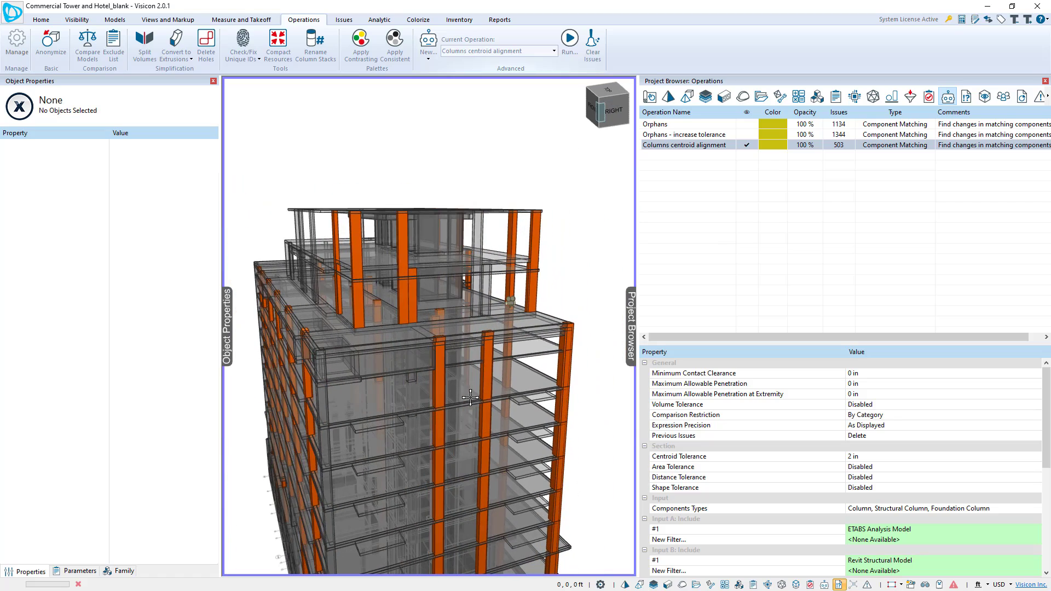
{"action": "middle_click_drag", "start_coordinate": [311, 417], "coordinate": [411, 423]}
{"action": "scroll", "coordinate": [411, 424], "scroll_direction": "up", "scroll_amount": 3}
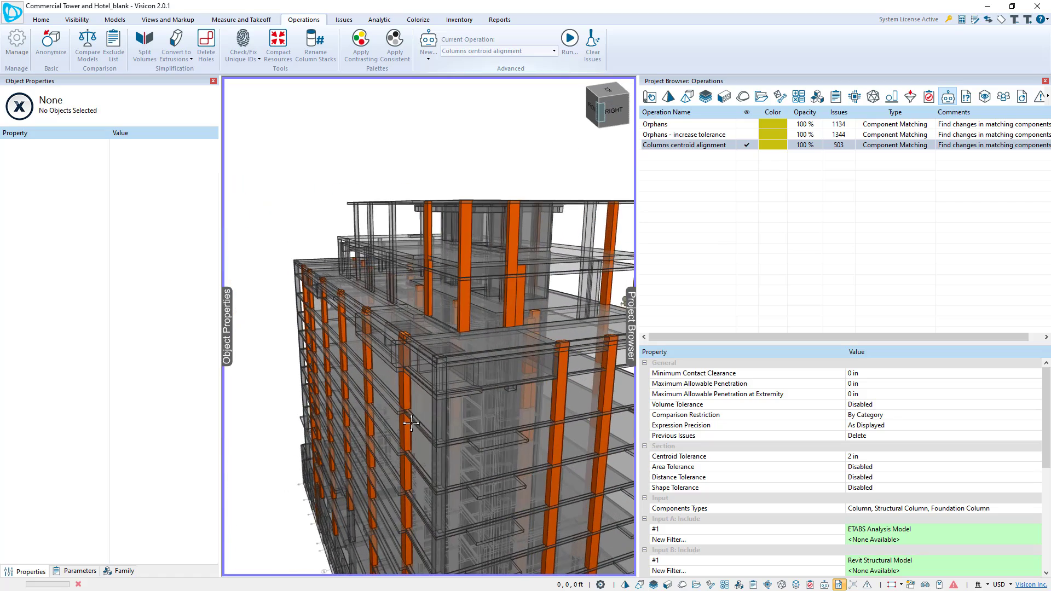
{"action": "scroll", "coordinate": [411, 423], "scroll_direction": "up", "scroll_amount": 2}
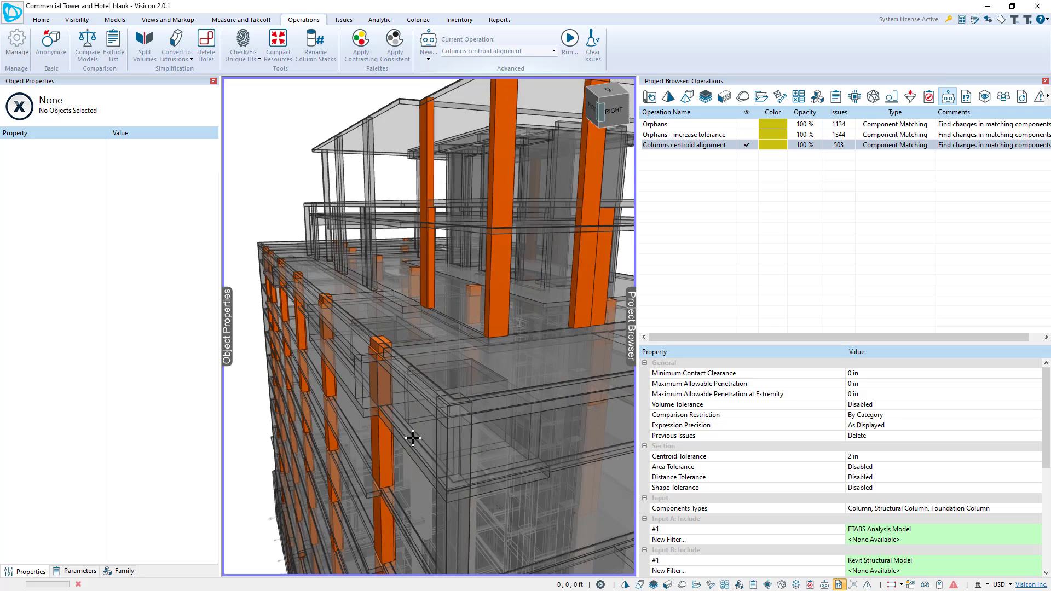
Inspect a corner column and the 38"x78" beam beside the highlighted facade columns up close
{"action": "left_click", "coordinate": [454, 453]}
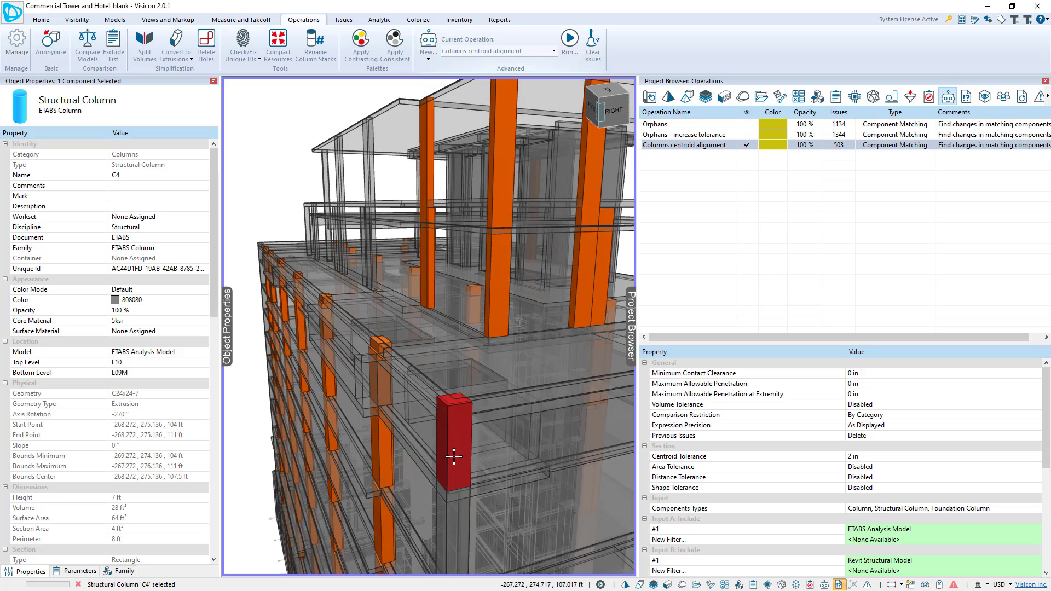
{"action": "left_click", "coordinate": [268, 202]}
{"action": "middle_click_drag", "start_coordinate": [404, 422], "coordinate": [425, 438]}
{"action": "scroll", "coordinate": [399, 398], "scroll_direction": "up", "scroll_amount": 5}
{"action": "left_click", "coordinate": [405, 379]}
{"action": "scroll", "coordinate": [427, 349], "scroll_direction": "up", "scroll_amount": 5}
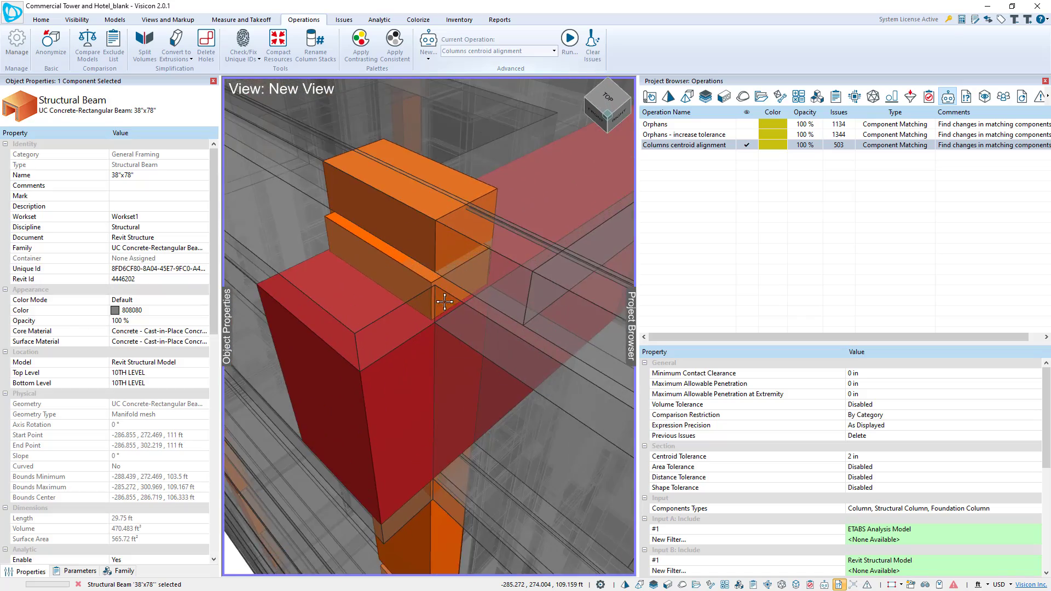
{"action": "middle_click_drag", "start_coordinate": [438, 298], "coordinate": [482, 374]}
{"action": "scroll", "coordinate": [449, 307], "scroll_direction": "down", "scroll_amount": 2}
{"action": "scroll", "coordinate": [432, 296], "scroll_direction": "down", "scroll_amount": 4}
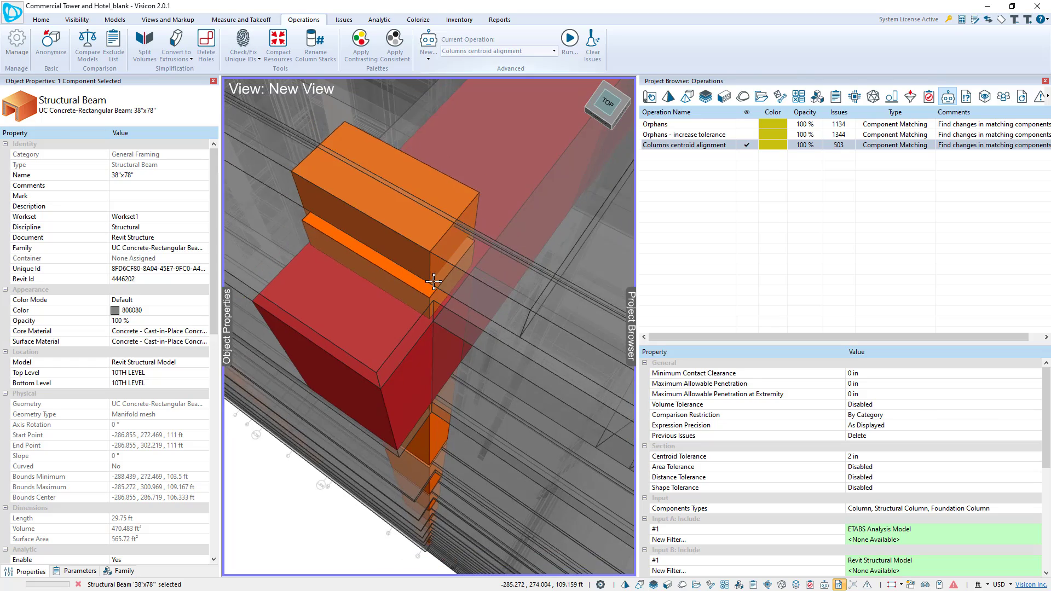
{"action": "mouse_move", "coordinate": [432, 307]}
{"action": "middle_mouse_down"}
{"action": "mouse_move", "coordinate": [429, 429]}
{"action": "mouse_move", "coordinate": [415, 296]}
{"action": "middle_mouse_up"}
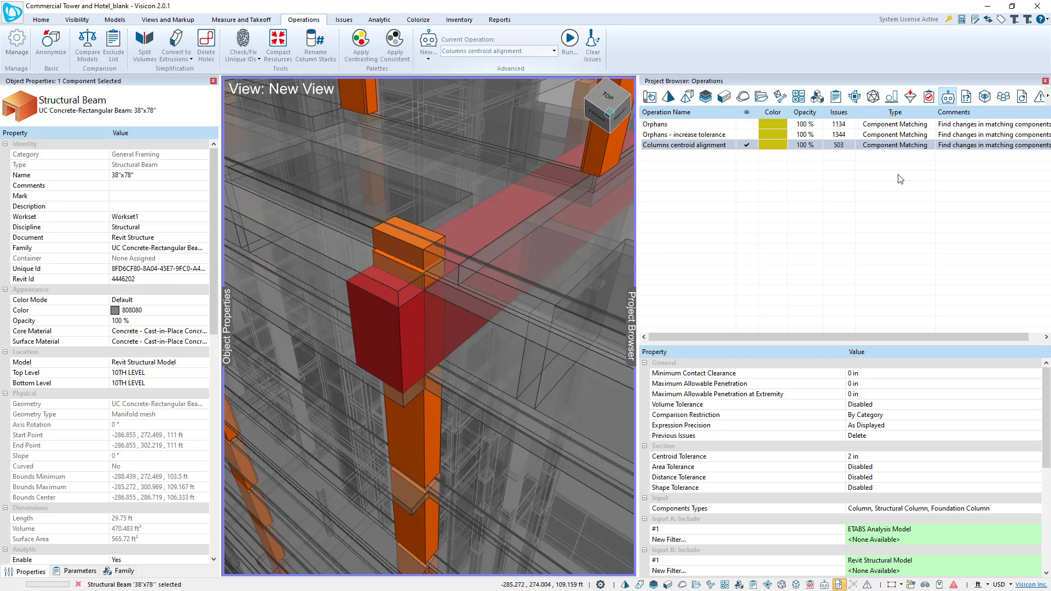
Select issue 9350 in the issues list and turn on Auto-Fit to view its two columns from above
{"action": "left_click", "coordinate": [966, 99]}
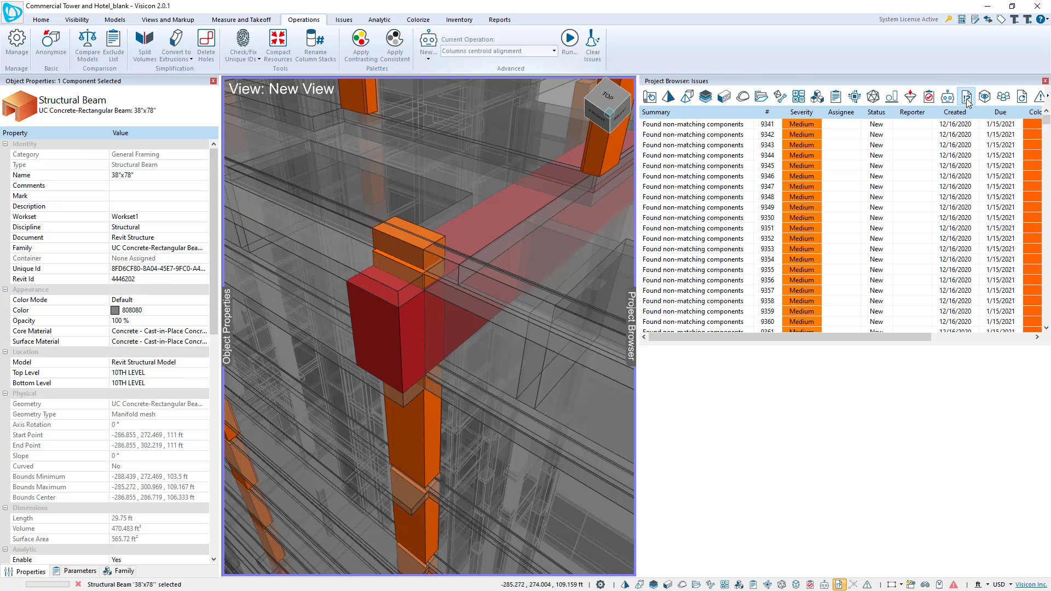
{"action": "left_click", "coordinate": [691, 219]}
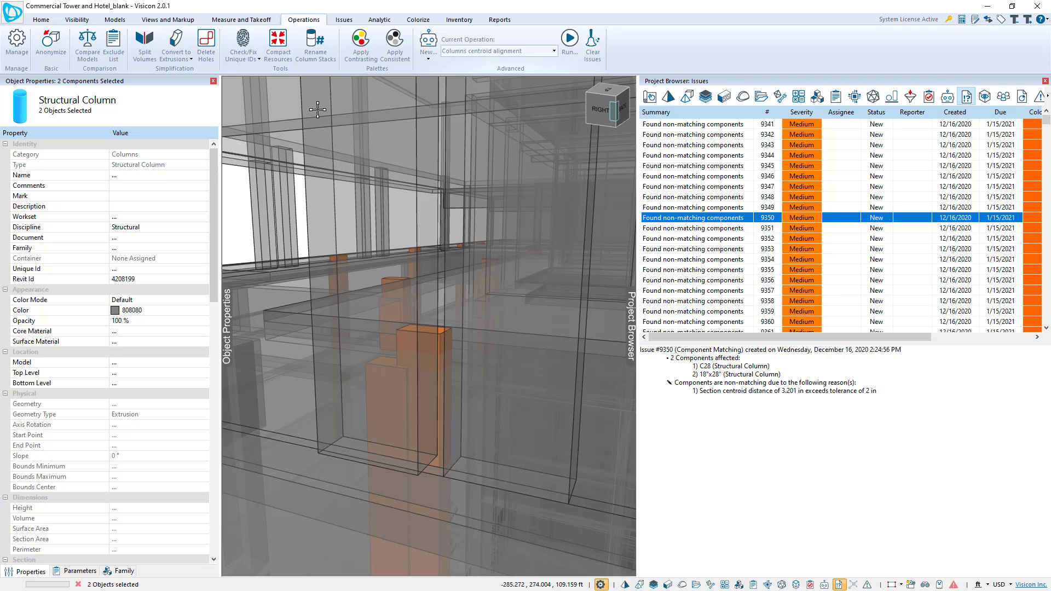
{"action": "left_click", "coordinate": [39, 20]}
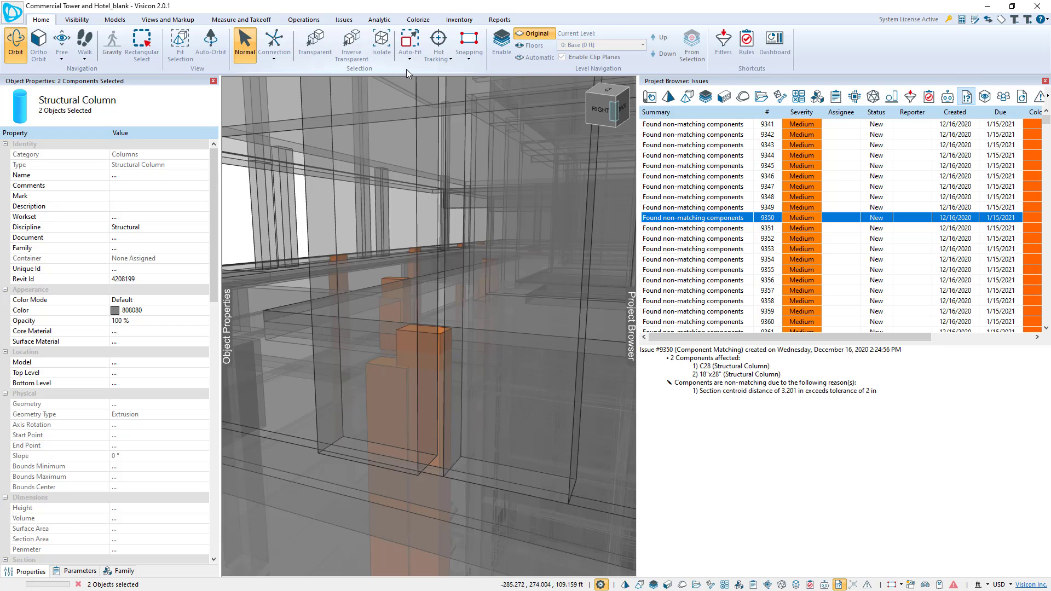
{"action": "left_click", "coordinate": [409, 41]}
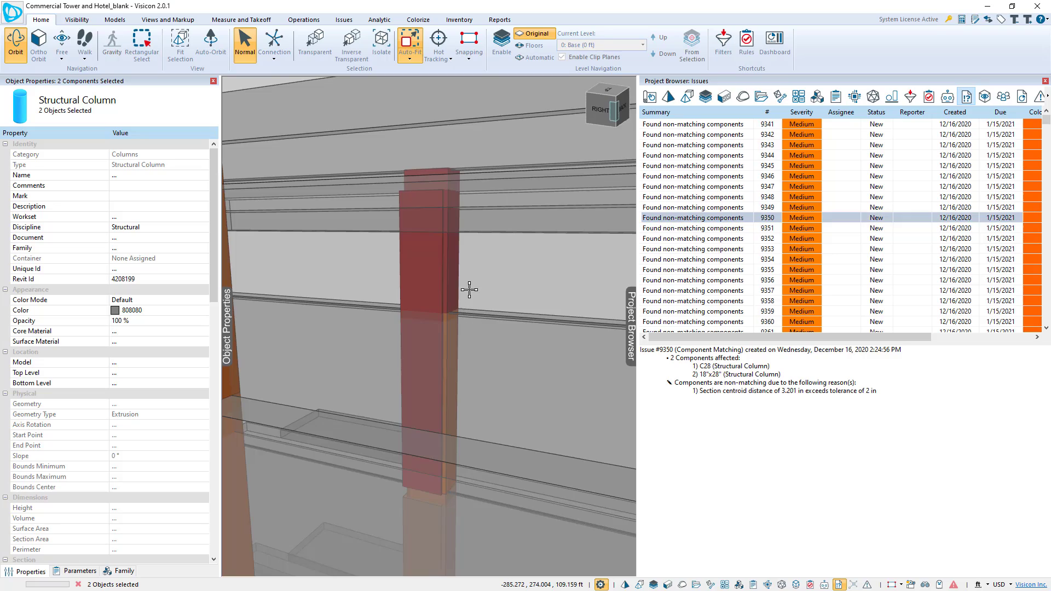
{"action": "left_click_drag", "start_coordinate": [469, 289], "coordinate": [426, 250]}
{"action": "left_click_drag", "start_coordinate": [520, 275], "coordinate": [427, 269]}
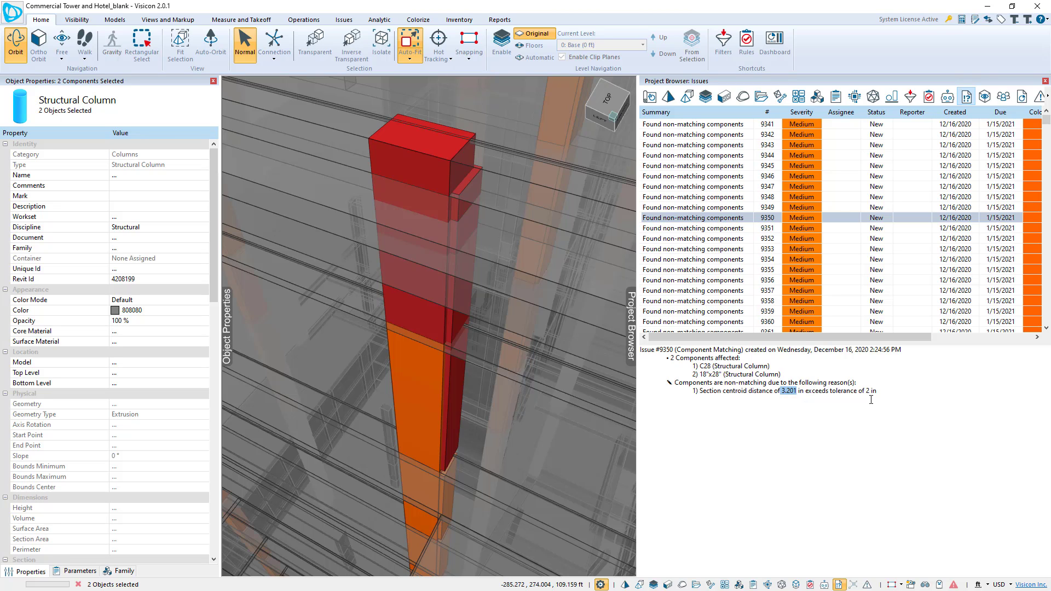
Review the centroid distances and affected columns of issues 9356, 9383 and 9415
{"action": "left_click", "coordinate": [702, 281]}
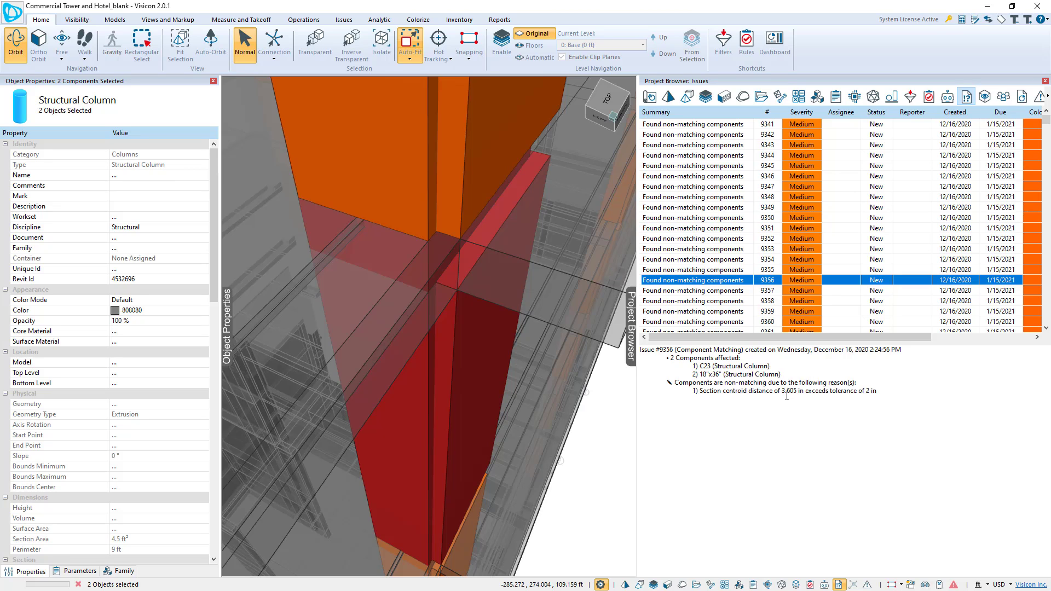
{"action": "scroll", "coordinate": [737, 295], "scroll_direction": "down", "scroll_amount": 9}
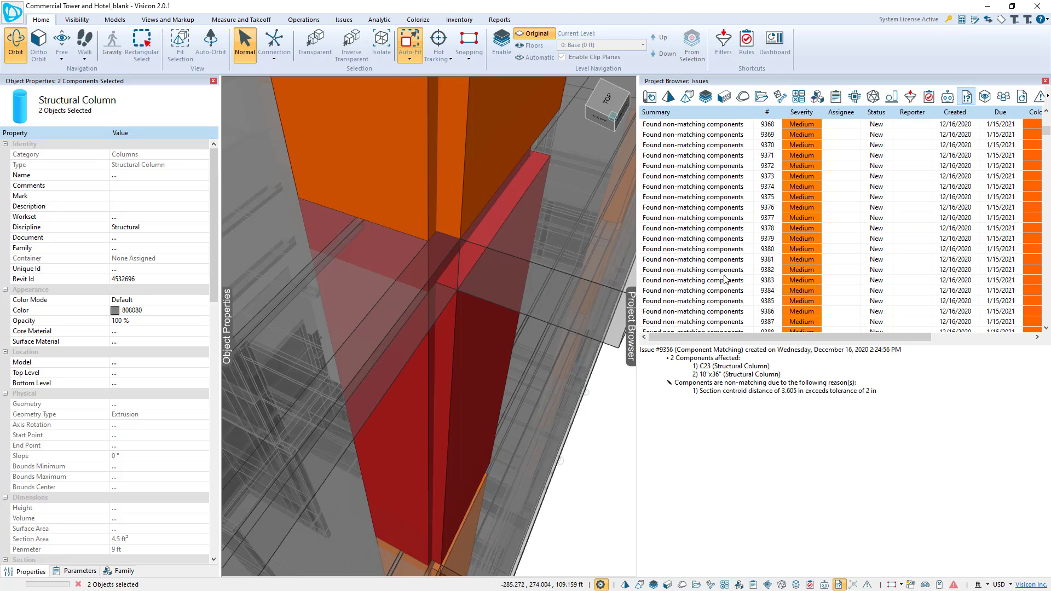
{"action": "left_click", "coordinate": [726, 280]}
{"action": "scroll", "coordinate": [705, 262], "scroll_direction": "down", "scroll_amount": 10}
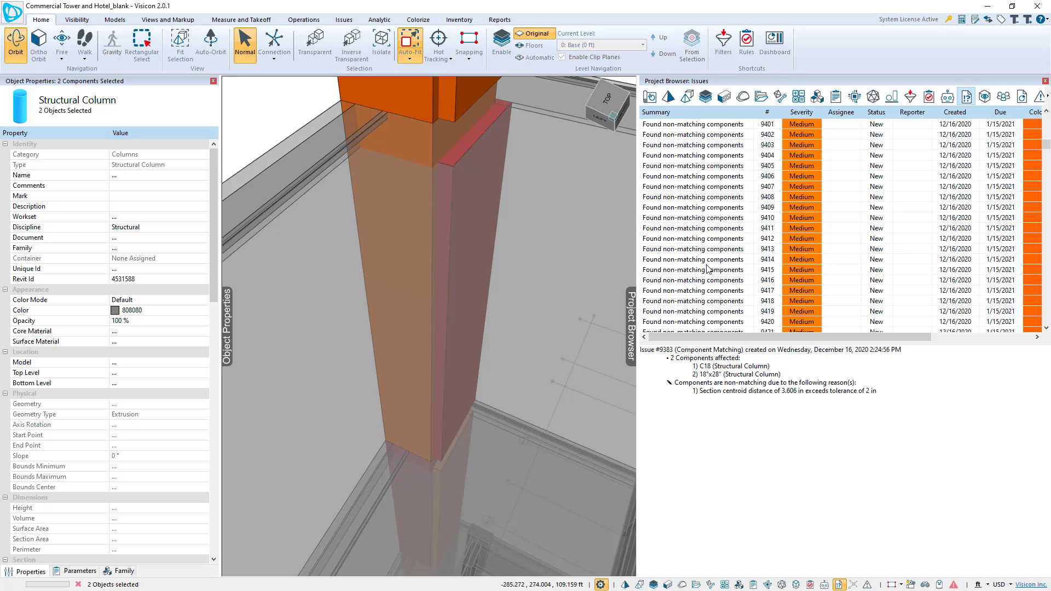
{"action": "left_click", "coordinate": [706, 269]}
{"action": "scroll", "coordinate": [743, 301], "scroll_direction": "up", "scroll_amount": 20}
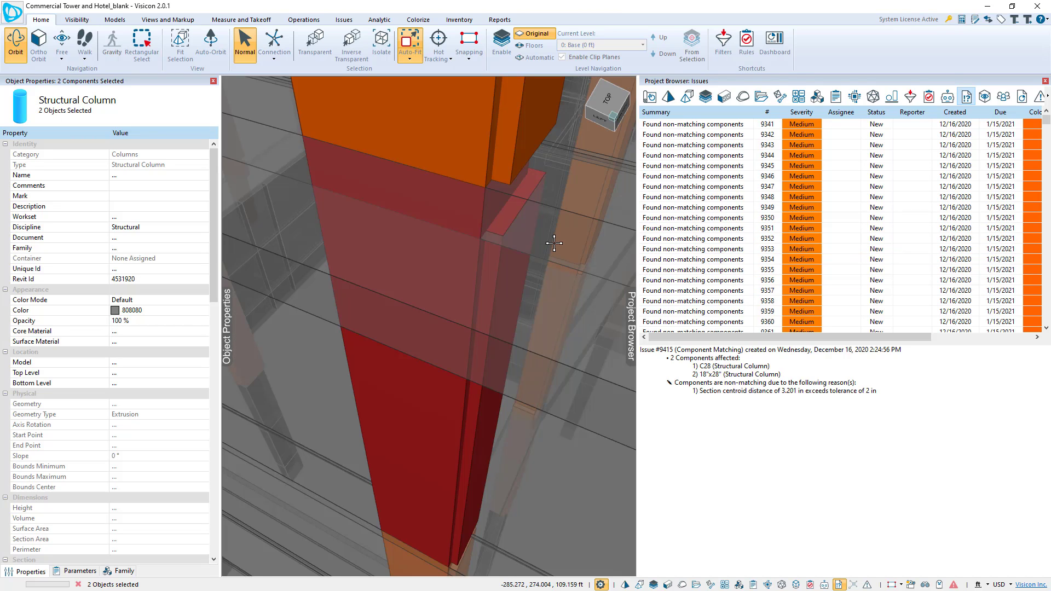
{"action": "scroll", "coordinate": [530, 279], "scroll_direction": "down", "scroll_amount": 6}
{"action": "scroll", "coordinate": [531, 279], "scroll_direction": "down", "scroll_amount": 5}
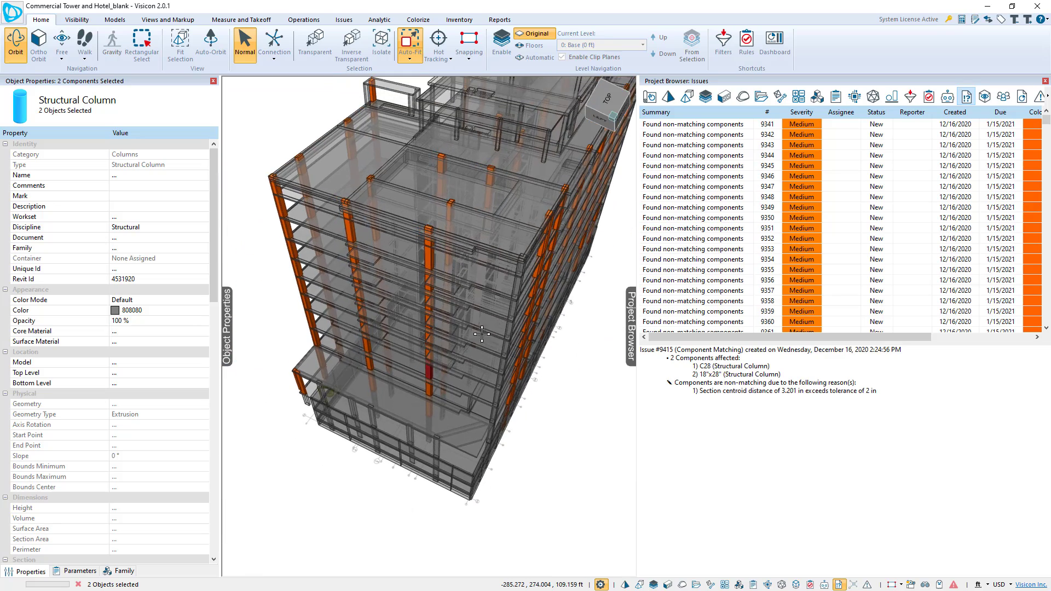
Widen the operation name column and rename the centroid operation "Columns centroid alignment - 2in"
{"action": "left_click", "coordinate": [949, 99]}
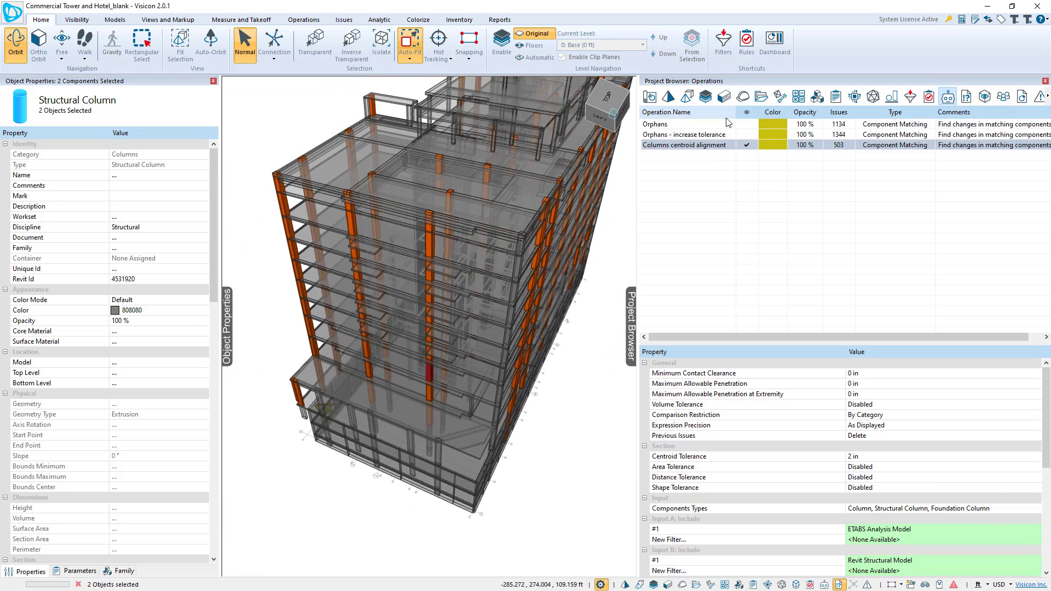
{"action": "left_click_drag", "start_coordinate": [736, 114], "coordinate": [815, 116]}
{"action": "left_click", "coordinate": [780, 144]}
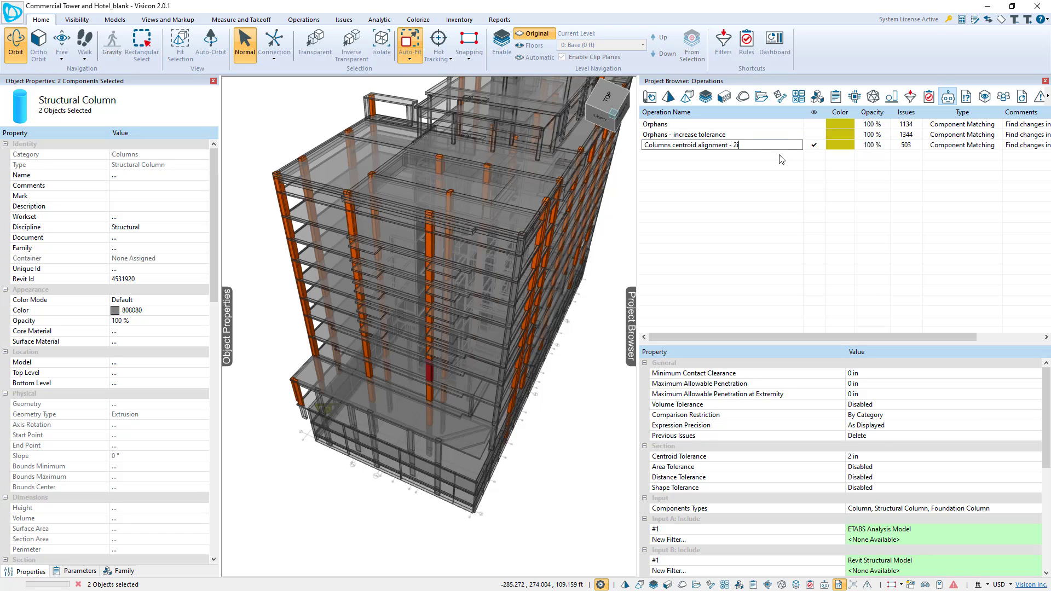
{"action": "key", "text": "Return"}
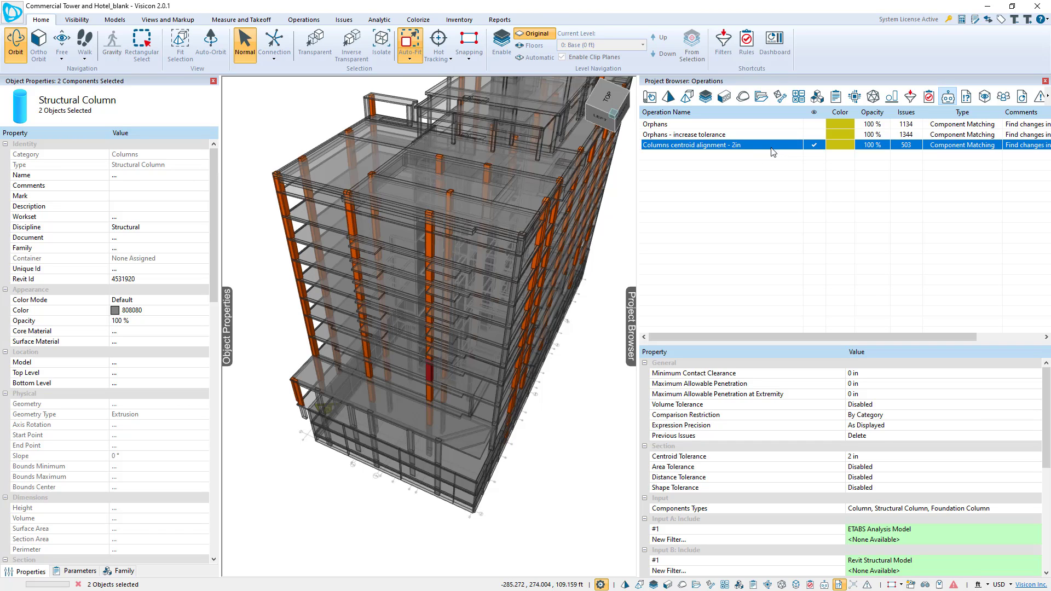
Clone the 2in operation as "Columns centroid alignment - 6in" and turn off the display of the original
{"action": "right_click", "coordinate": [768, 151]}
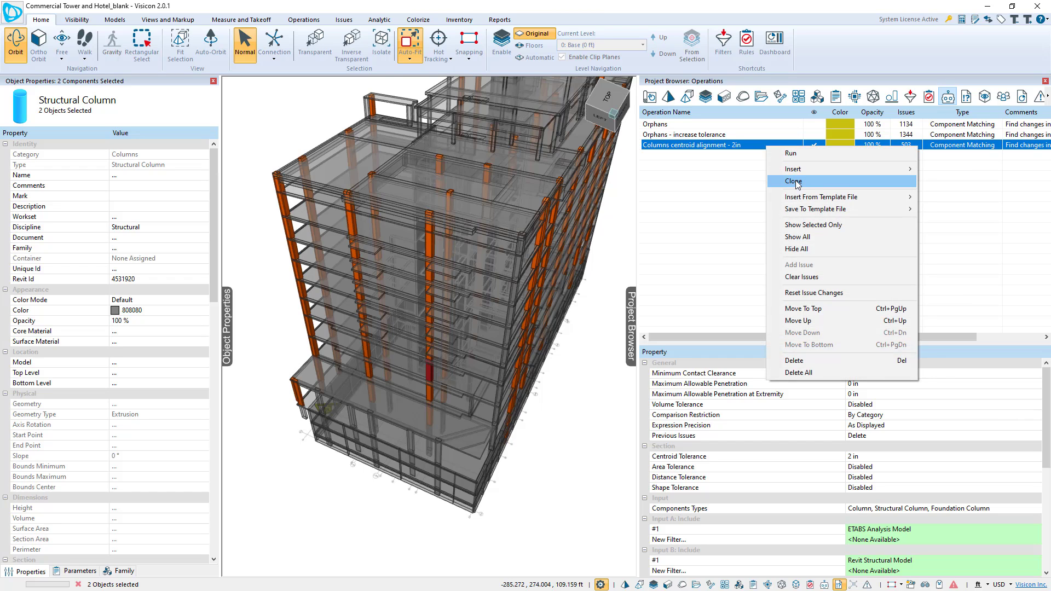
{"action": "left_click", "coordinate": [793, 181]}
{"action": "left_click", "coordinate": [766, 155]}
{"action": "left_click_drag", "start_coordinate": [764, 156], "coordinate": [734, 157]}
{"action": "type", "text": "6"}
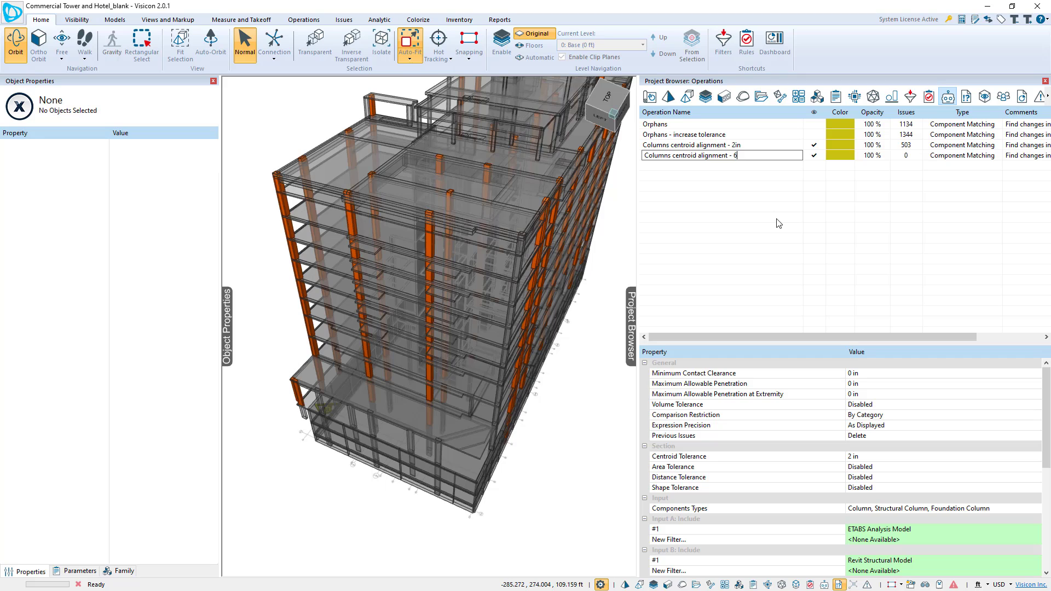
{"action": "type", "text": "in"}
{"action": "key", "text": "Return"}
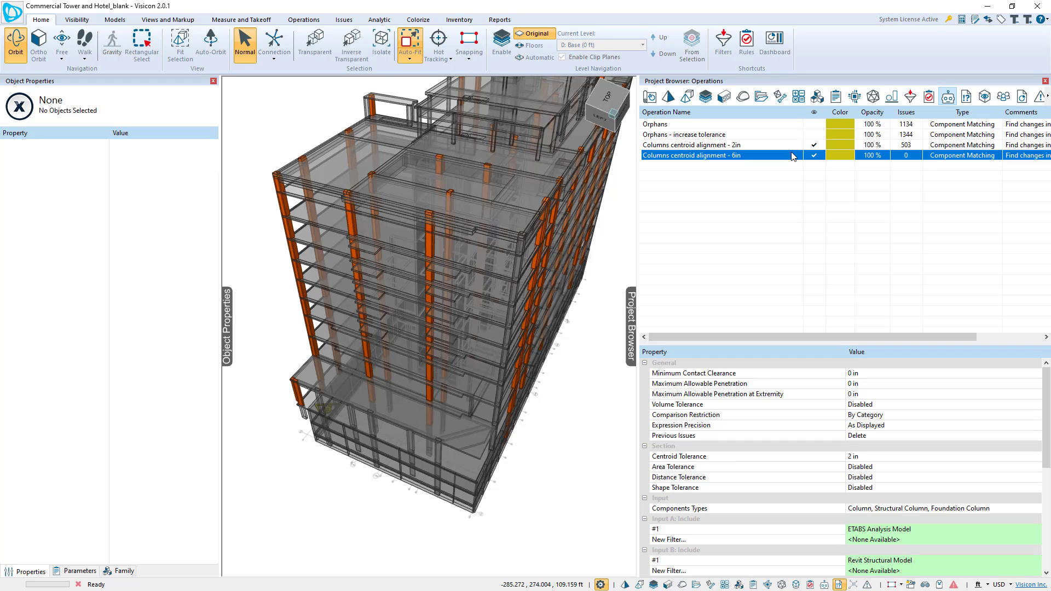
{"action": "left_click", "coordinate": [812, 145]}
Set the Centroid Tolerance of Columns centroid alignment - 6in to 6 in and run the operation
{"action": "left_click", "coordinate": [769, 156]}
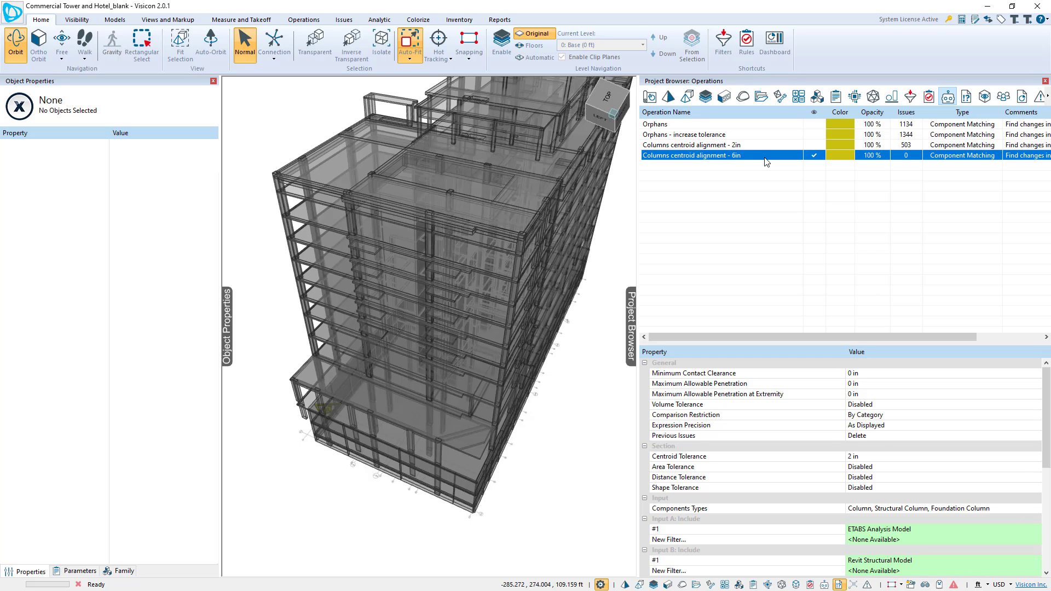
{"action": "scroll", "coordinate": [895, 431], "scroll_direction": "down", "scroll_amount": 1}
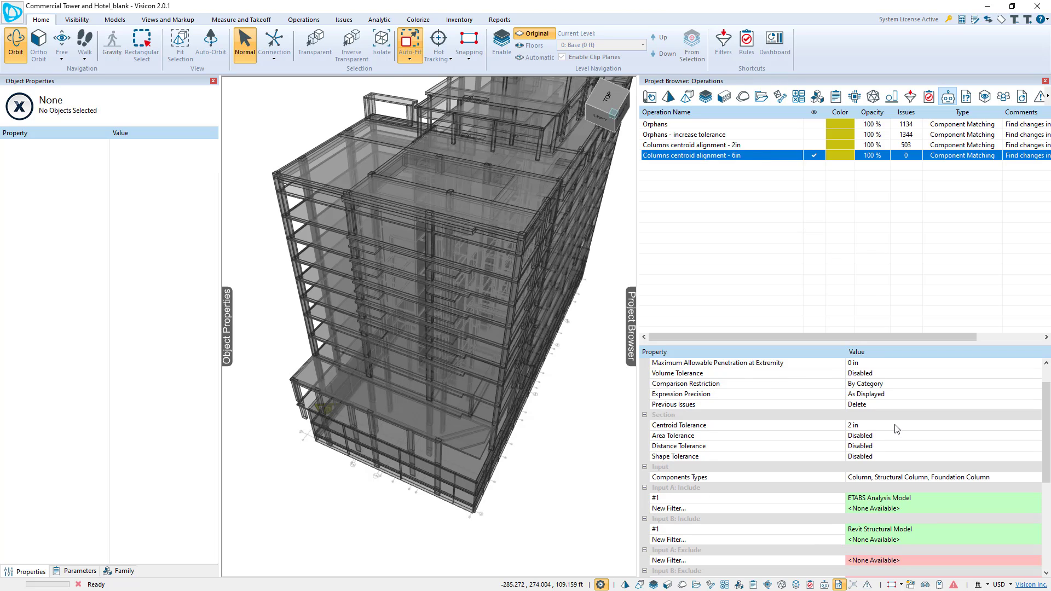
{"action": "left_click", "coordinate": [863, 425]}
{"action": "left_click_drag", "start_coordinate": [859, 423], "coordinate": [783, 417]}
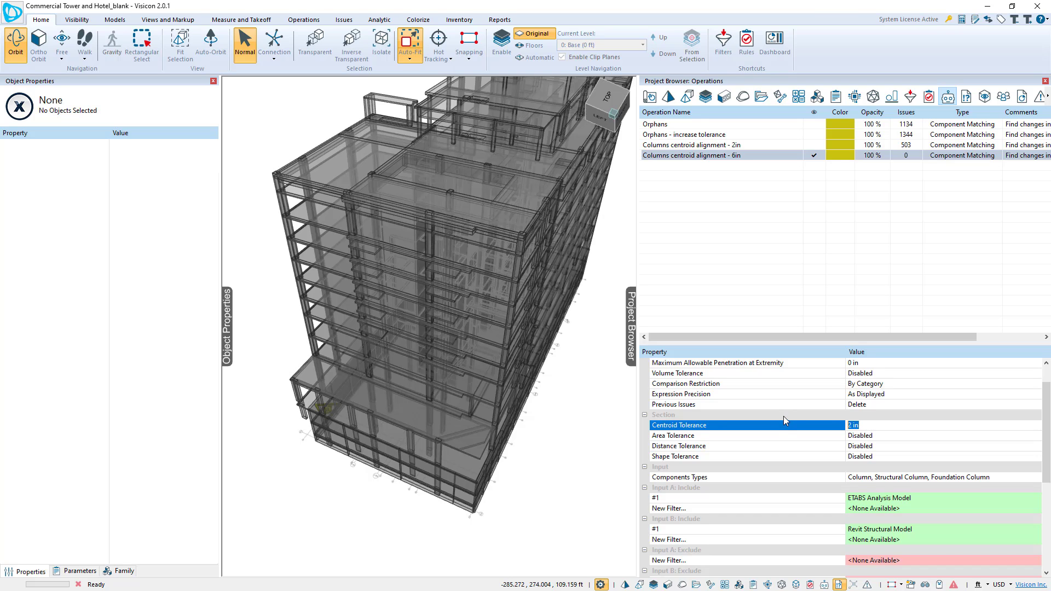
{"action": "type", "text": "6"}
{"action": "key", "text": "Return"}
{"action": "double_click", "coordinate": [783, 157]}
{"action": "left_click_drag", "start_coordinate": [608, 359], "coordinate": [386, 299]}
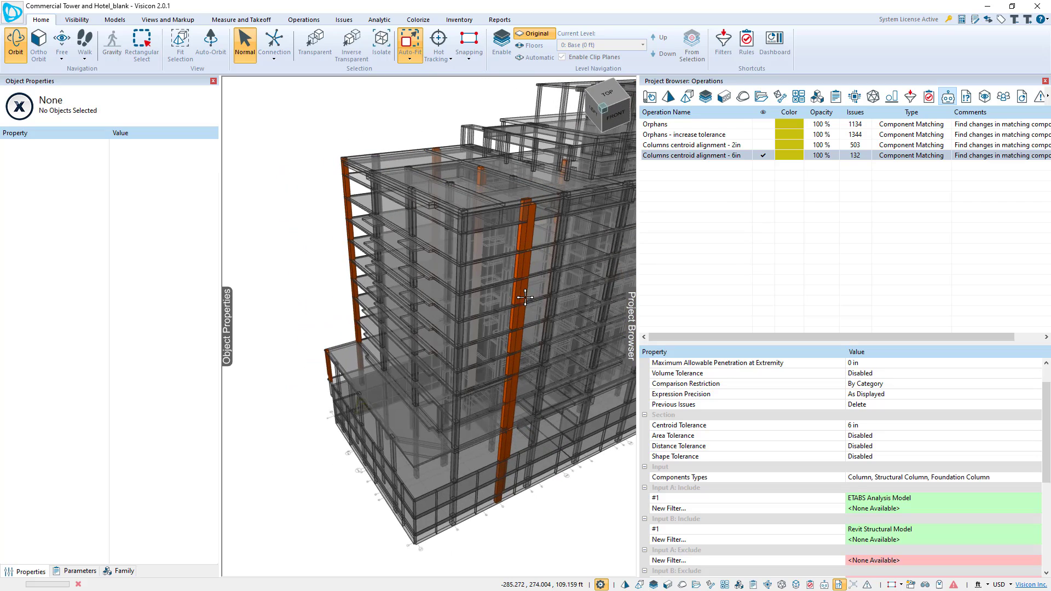
Select the highlighted 18"x36" facade column below the 10th level to zoom to it, and turn off Auto-Fit
{"action": "left_click", "coordinate": [530, 266]}
{"action": "left_click", "coordinate": [414, 39]}
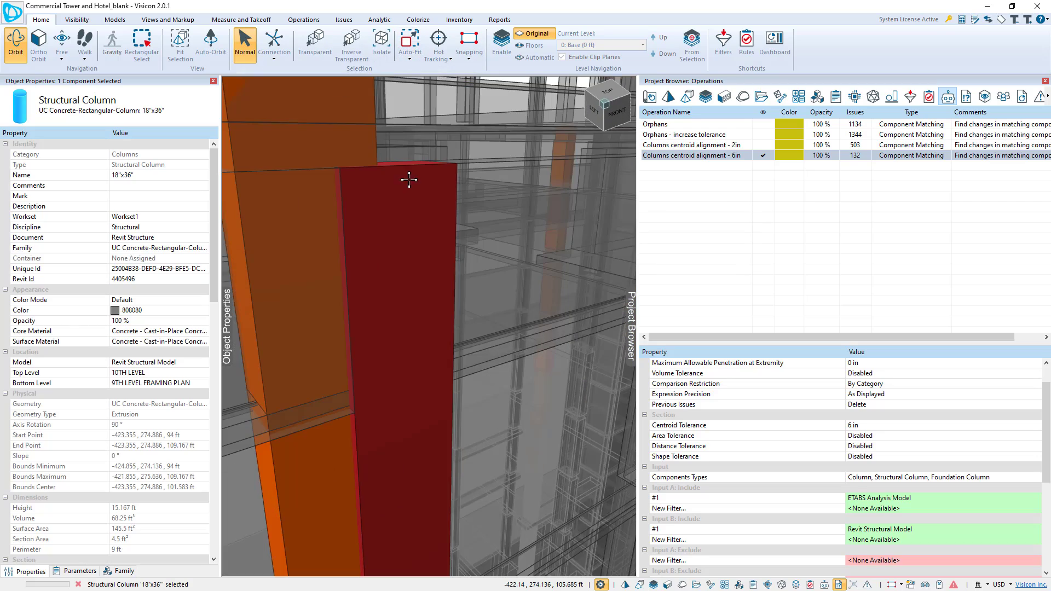
Open the issues list, select issue #9855 and examine its centroid distance reason and the affected column pair in the model
{"action": "left_click_drag", "start_coordinate": [427, 248], "coordinate": [397, 290]}
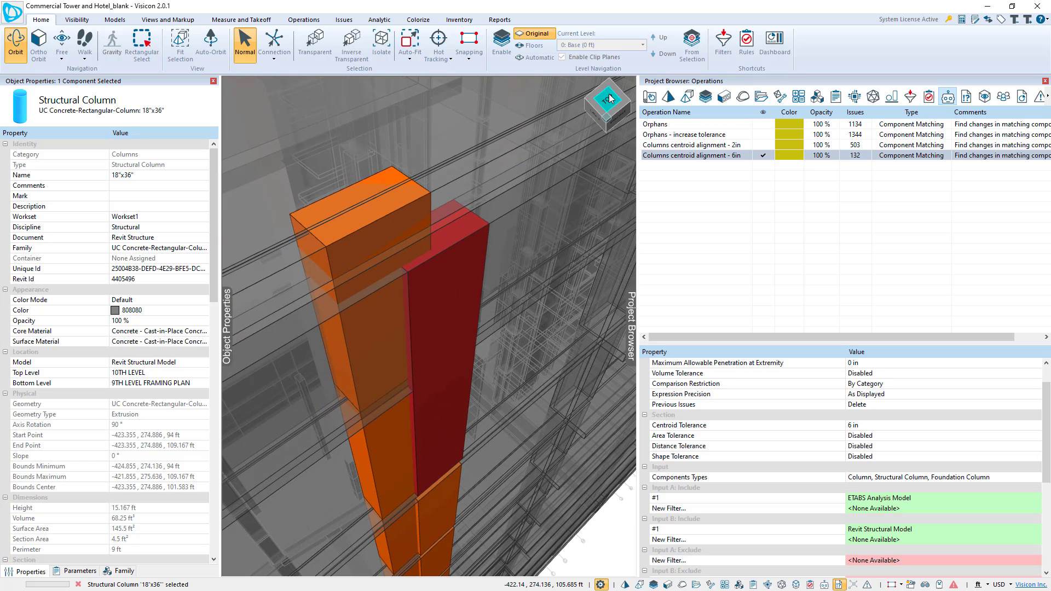
{"action": "left_click", "coordinate": [966, 97]}
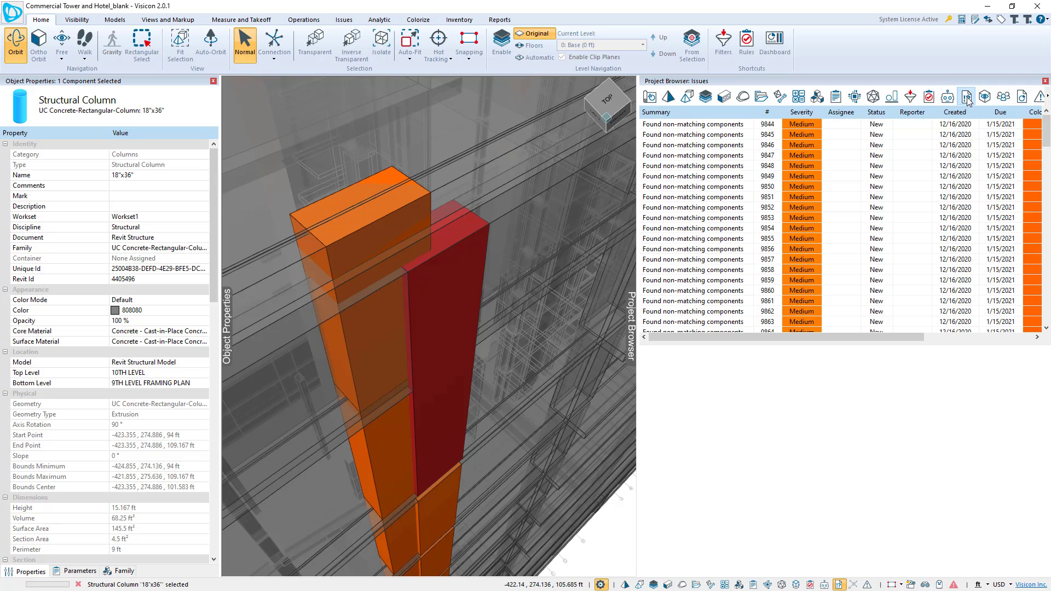
{"action": "left_click", "coordinate": [704, 241]}
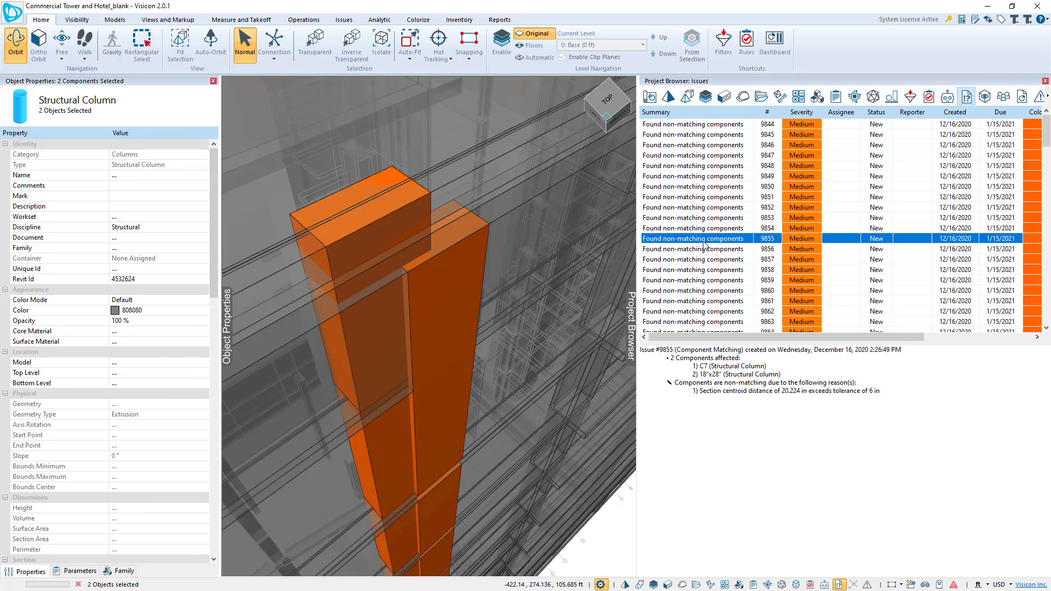
{"action": "left_click", "coordinate": [789, 390]}
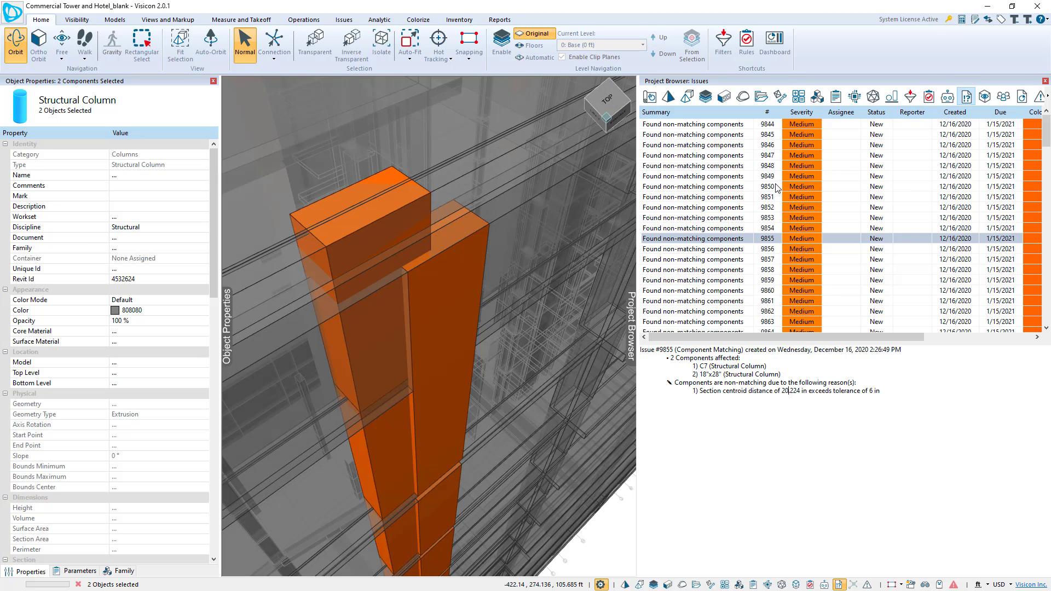
{"action": "scroll", "coordinate": [542, 267], "scroll_direction": "down", "scroll_amount": 10}
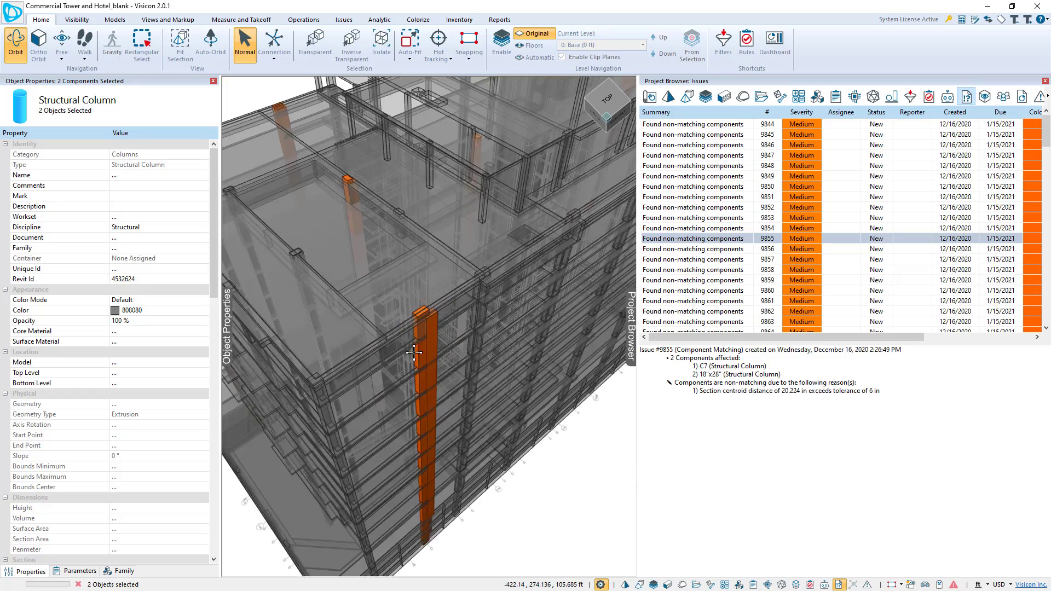
{"action": "left_click_drag", "start_coordinate": [414, 352], "coordinate": [490, 295]}
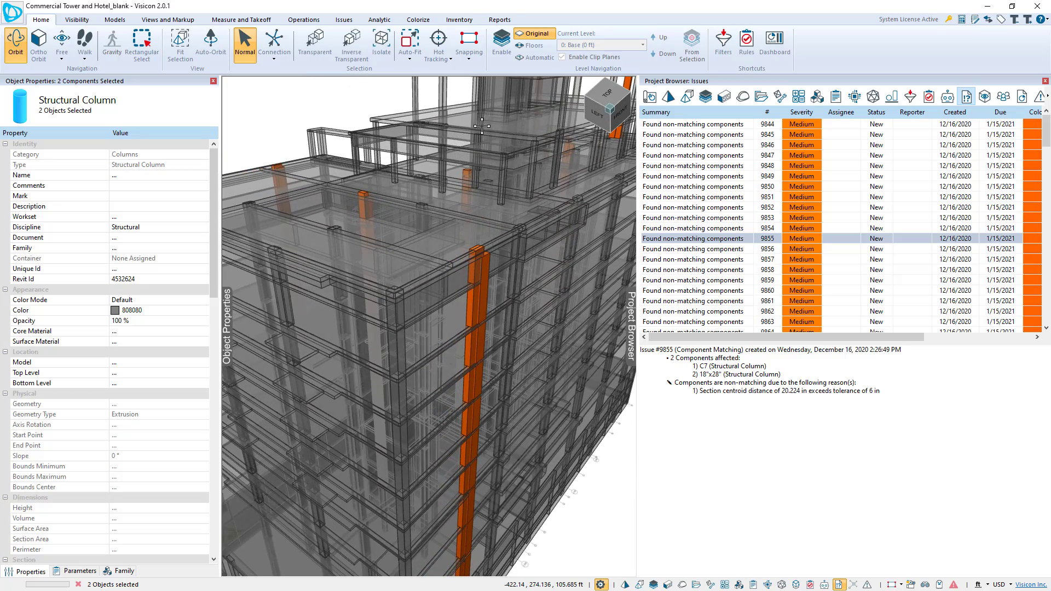
Create a new Issues Summary report and add the Columns centroid alignment - 6in operation to it
{"action": "left_click", "coordinate": [500, 21]}
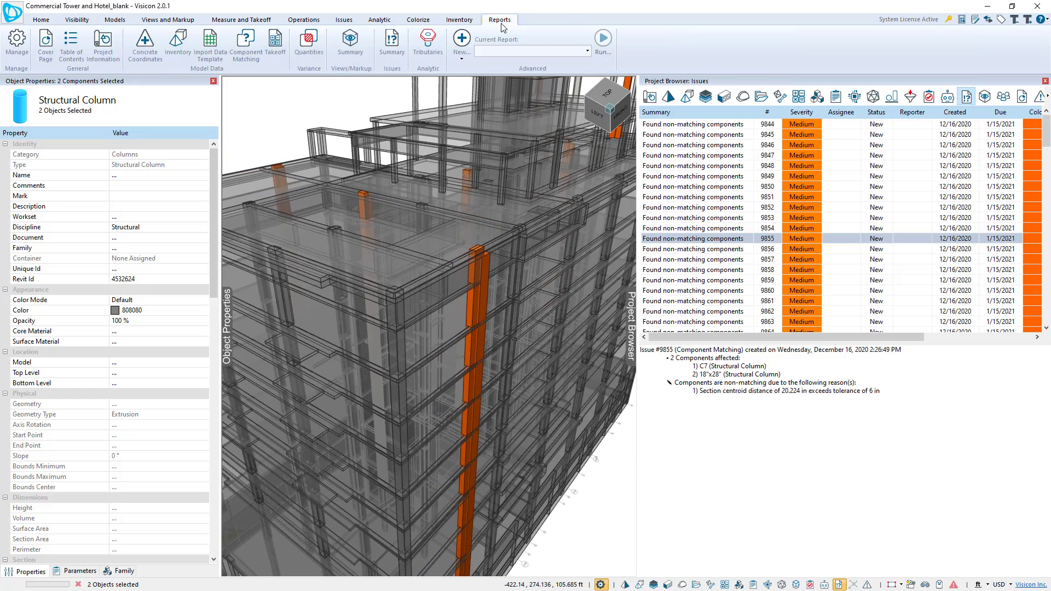
{"action": "left_click", "coordinate": [463, 57]}
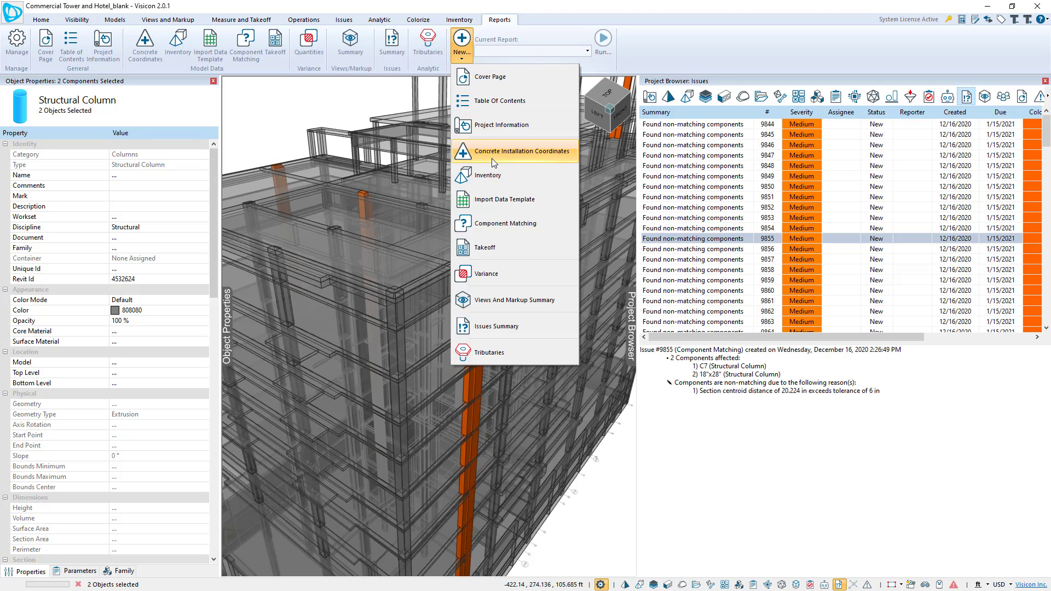
{"action": "left_click", "coordinate": [498, 327]}
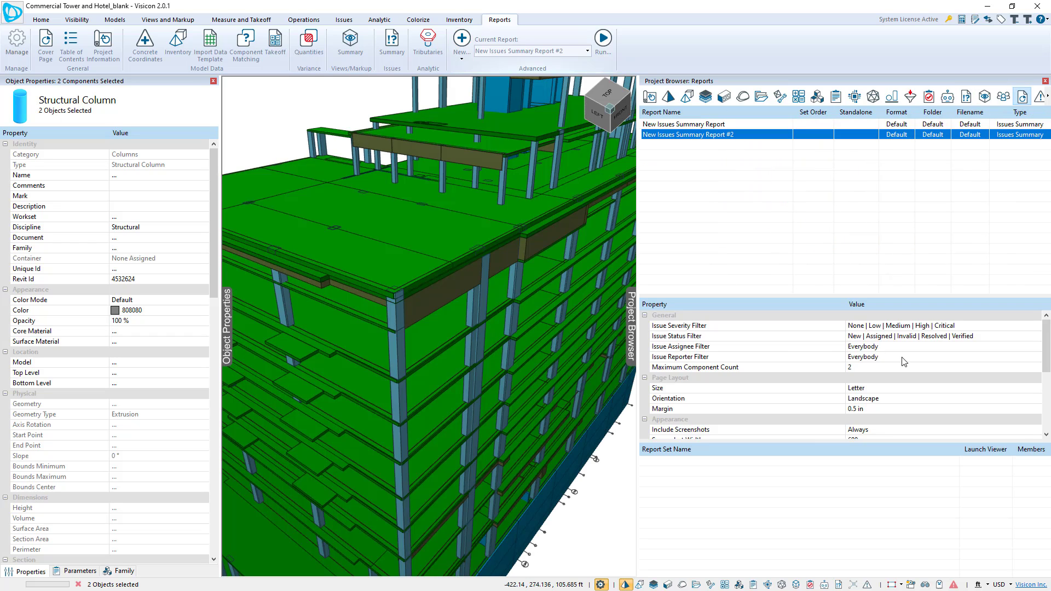
{"action": "scroll", "coordinate": [902, 364], "scroll_direction": "down", "scroll_amount": 4}
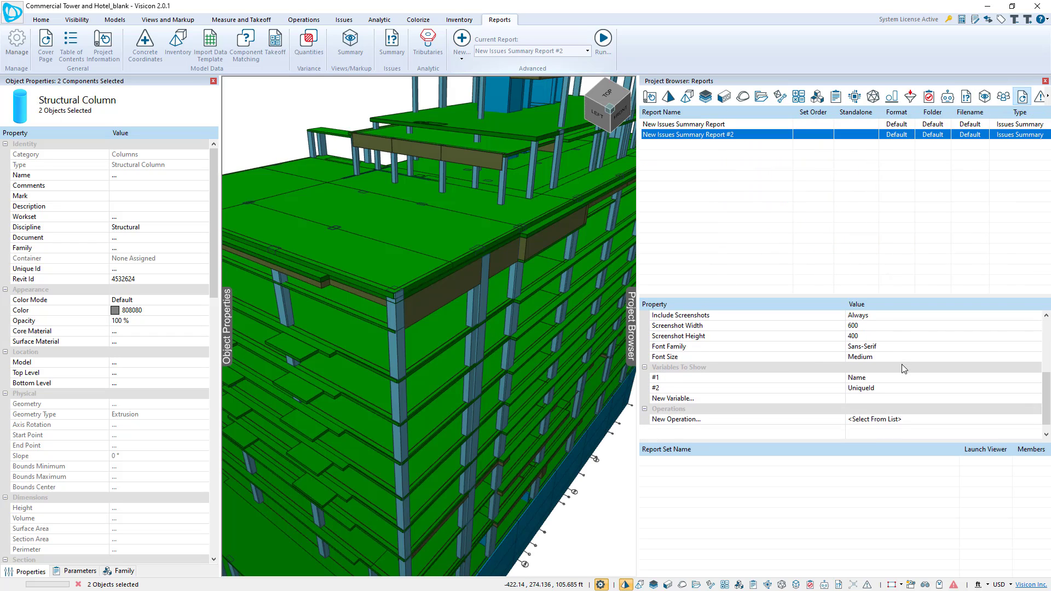
{"action": "left_click", "coordinate": [767, 410]}
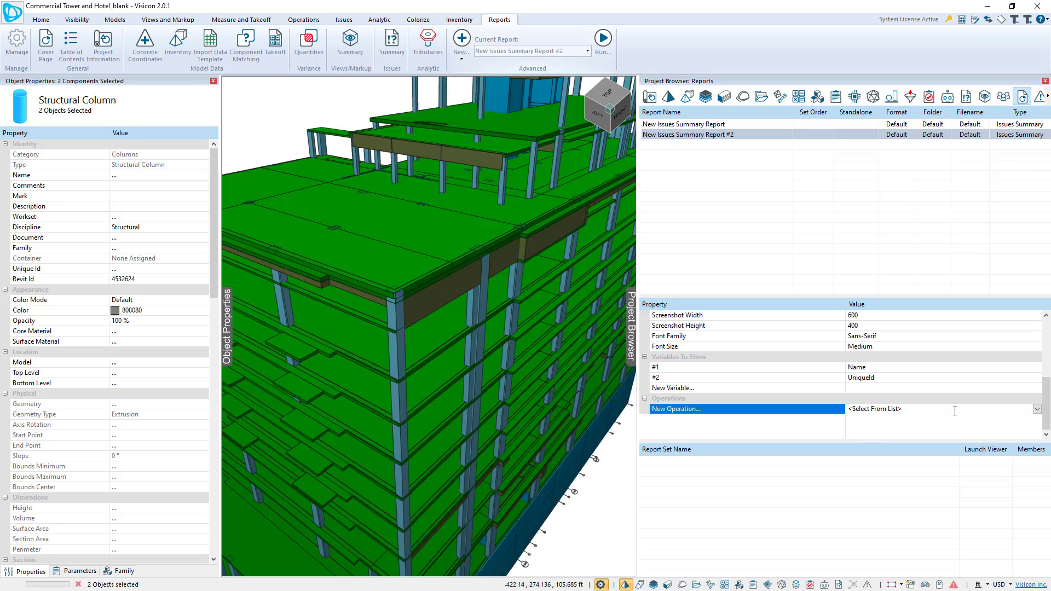
{"action": "left_click", "coordinate": [1036, 409]}
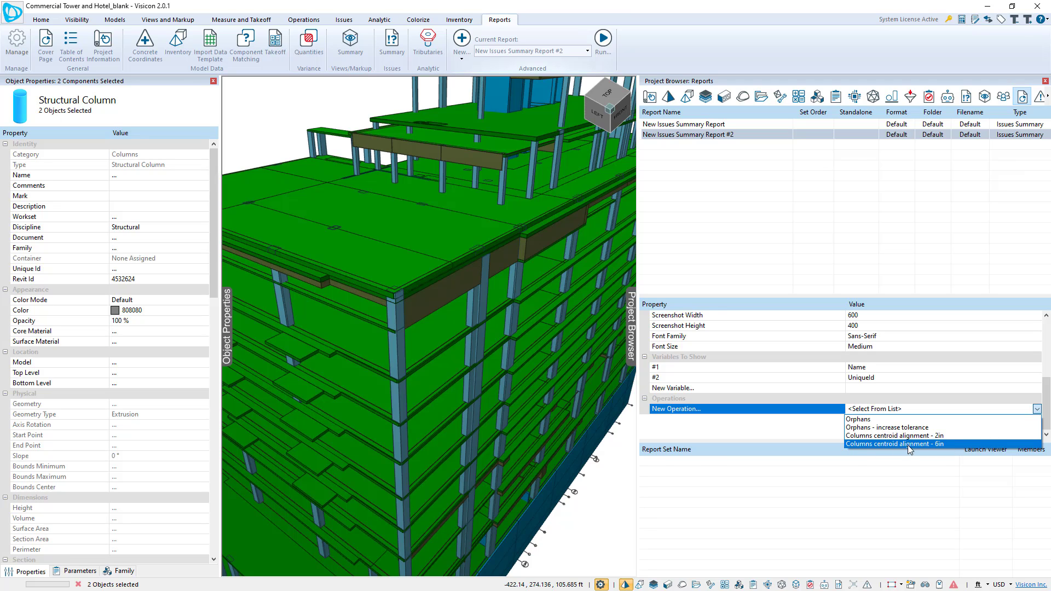
{"action": "left_click", "coordinate": [934, 444]}
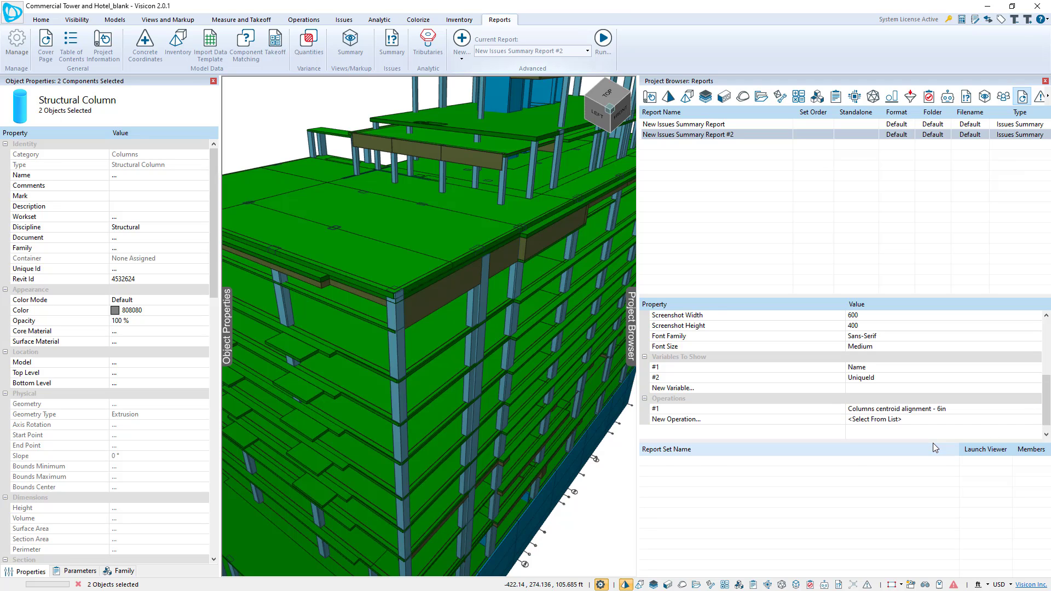
Run New Issues Summary Report #2 to generate its Excel workbook
{"action": "left_click", "coordinate": [733, 137]}
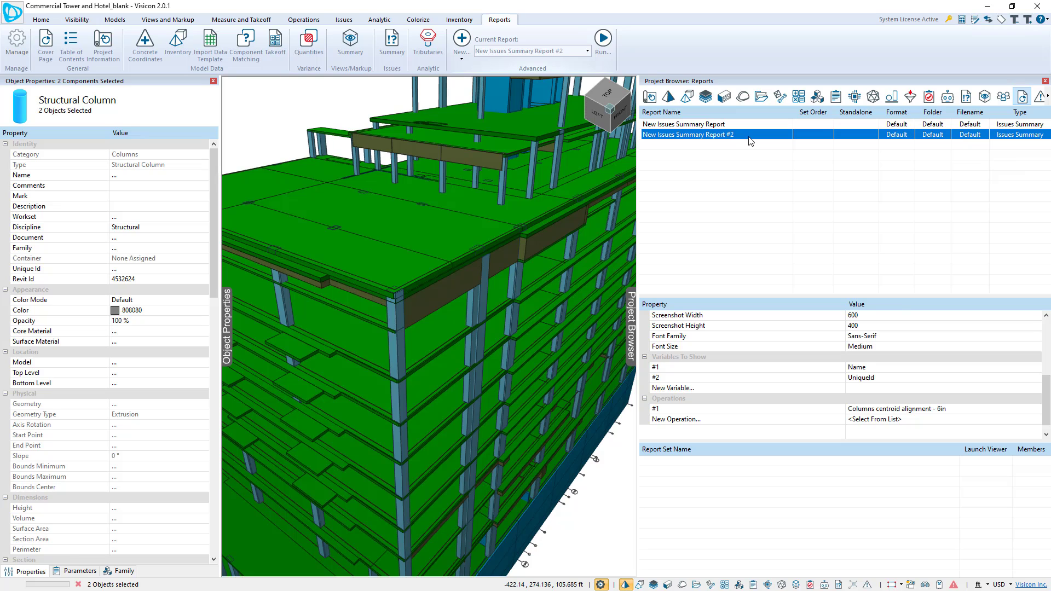
{"action": "right_click", "coordinate": [749, 137]}
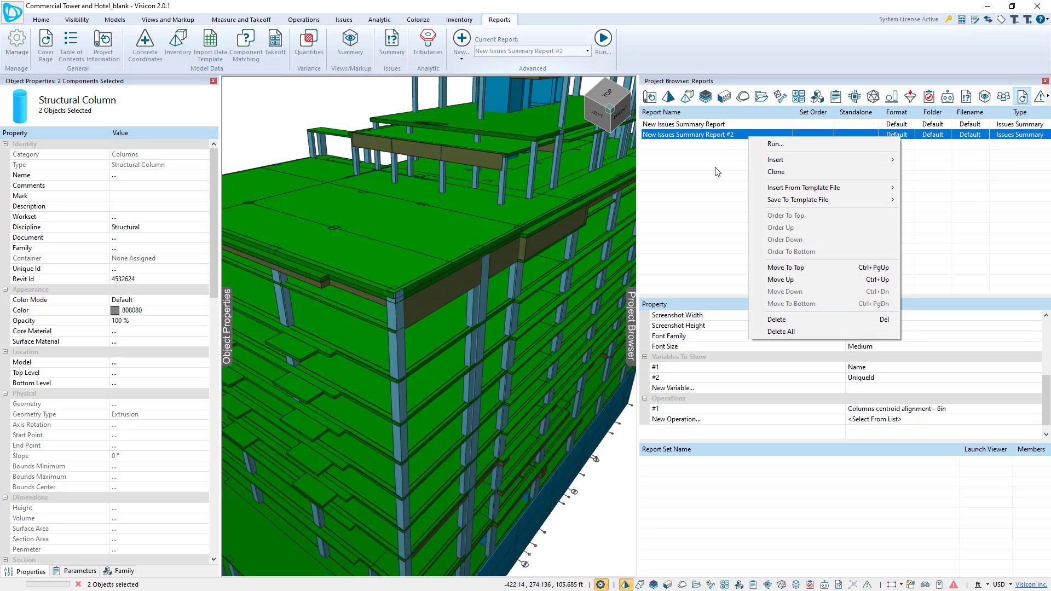
{"action": "left_click", "coordinate": [720, 192]}
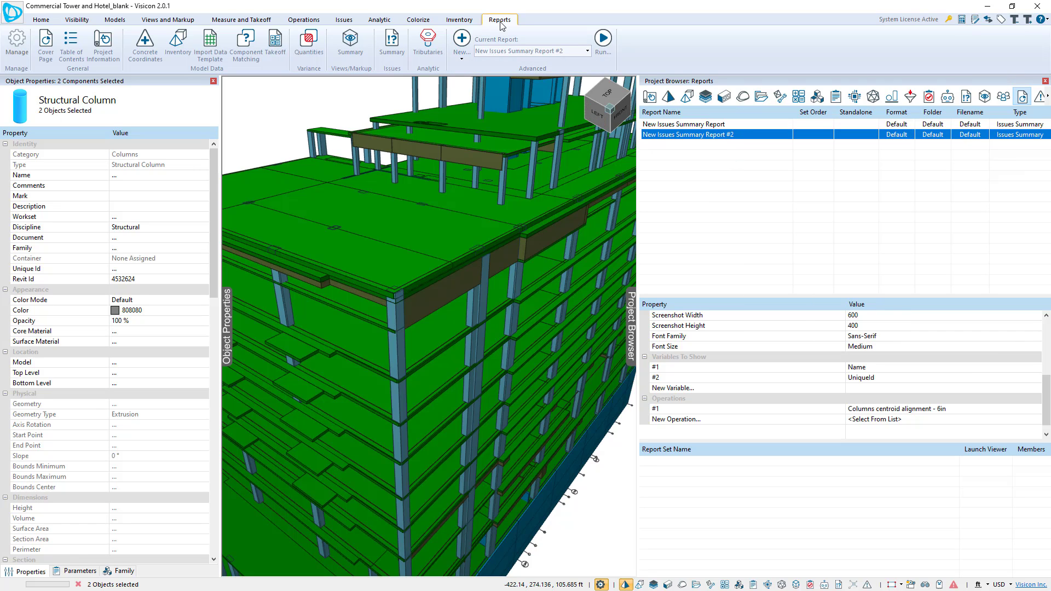
{"action": "left_click", "coordinate": [602, 38]}
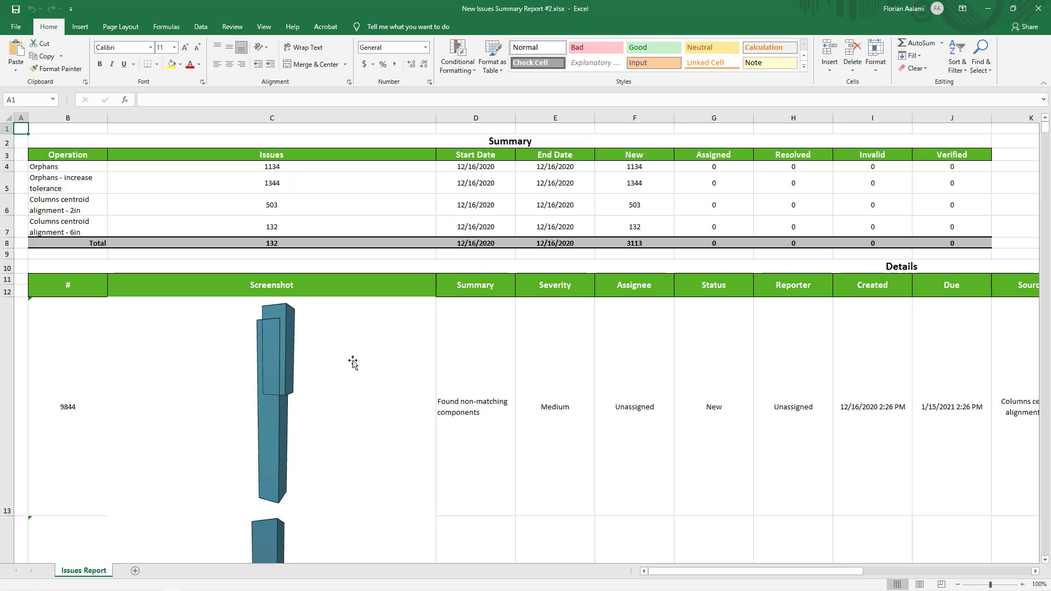
Examine the generated Excel report's screenshots, Object A and Object B name and UniqueId columns and comments, and close the workbook
{"action": "scroll", "coordinate": [353, 362], "scroll_direction": "down", "scroll_amount": 8}
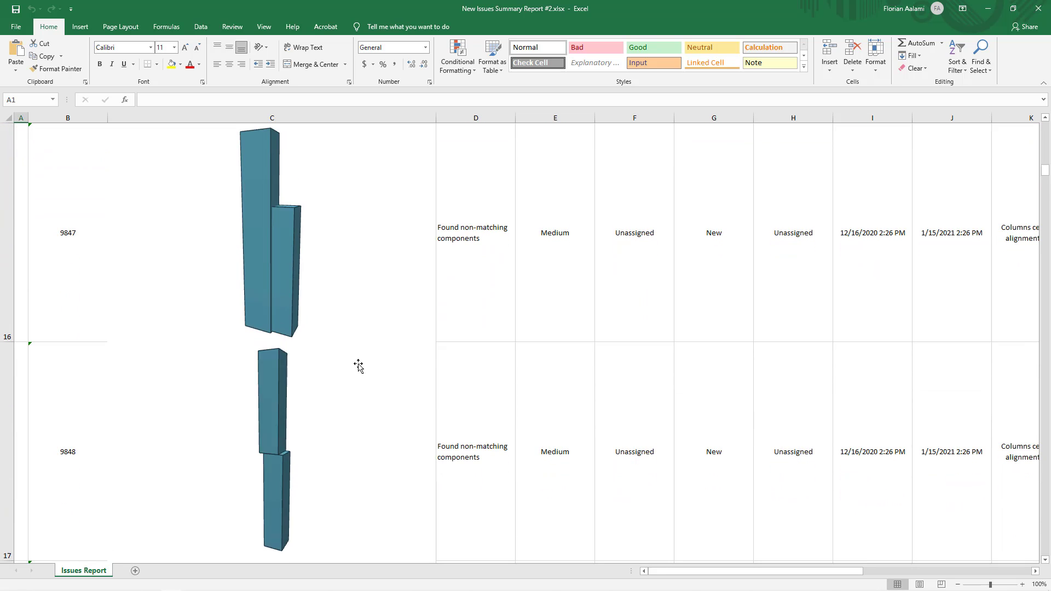
{"action": "scroll", "coordinate": [312, 289], "scroll_direction": "up", "scroll_amount": 1}
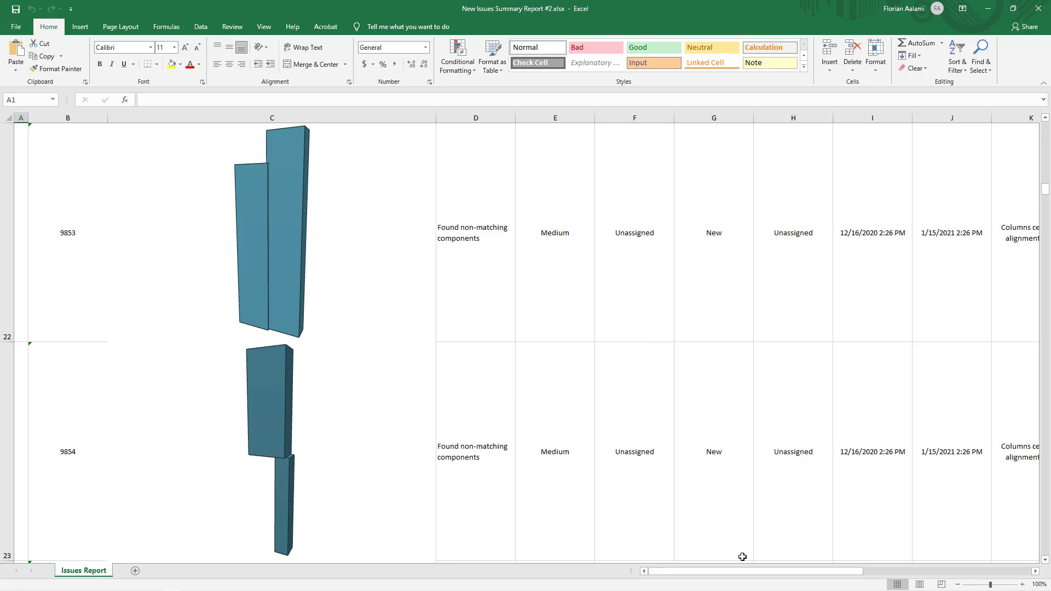
{"action": "left_click_drag", "start_coordinate": [727, 572], "coordinate": [894, 572]}
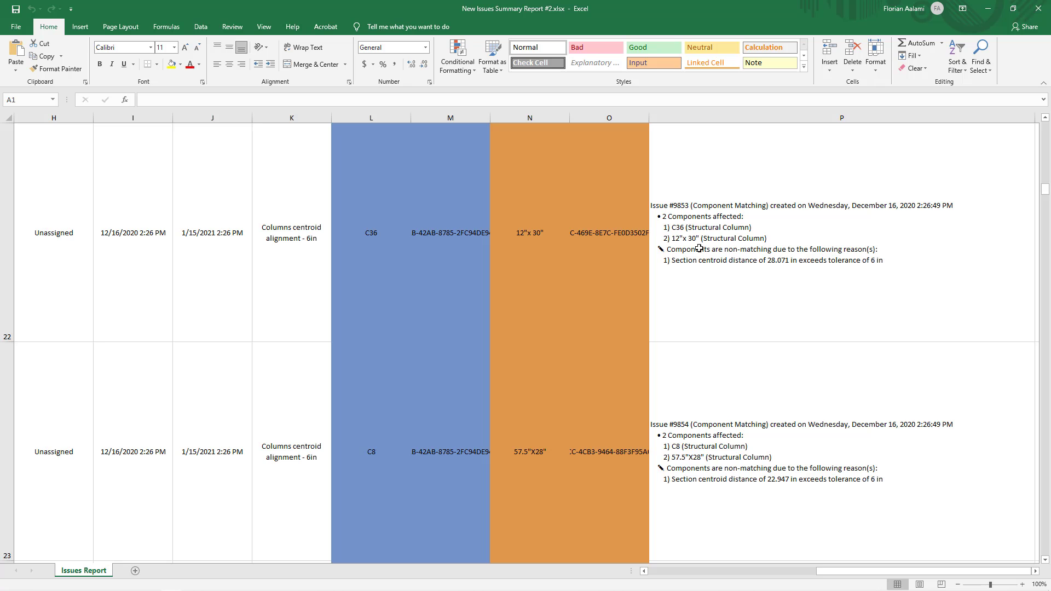
{"action": "scroll", "coordinate": [697, 252], "scroll_direction": "up", "scroll_amount": 7}
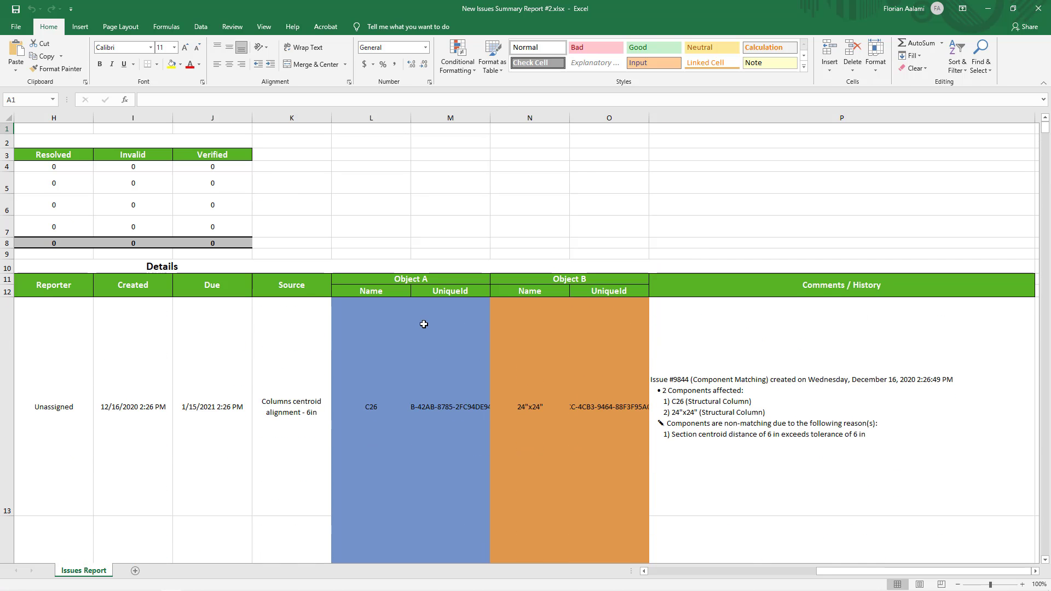
{"action": "left_click", "coordinate": [372, 291]}
{"action": "left_click", "coordinate": [428, 288]}
{"action": "left_click", "coordinate": [528, 292]}
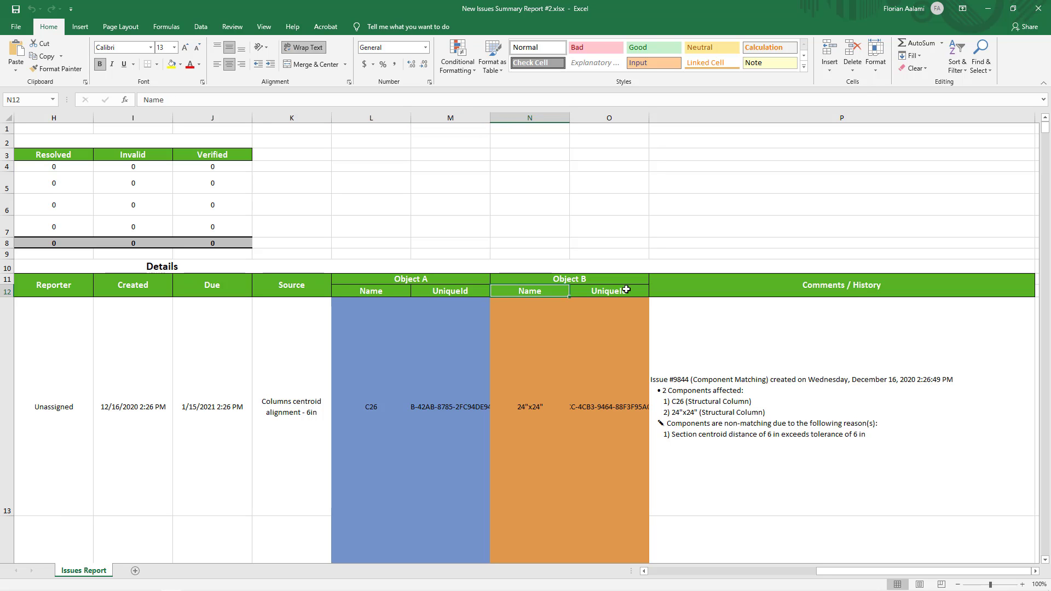
{"action": "left_click", "coordinate": [620, 291]}
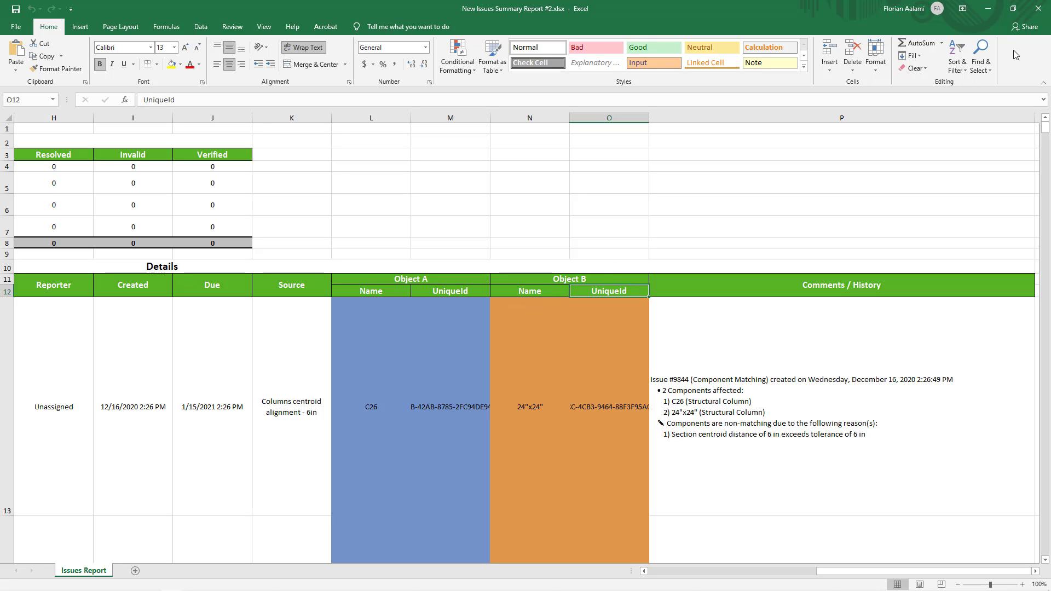
{"action": "left_click", "coordinate": [1027, 11]}
Inspect the Variables To Show settings of New Issues Summary Report #2, including the entry for adding a new variable
{"action": "scroll", "coordinate": [742, 382], "scroll_direction": "down", "scroll_amount": 1}
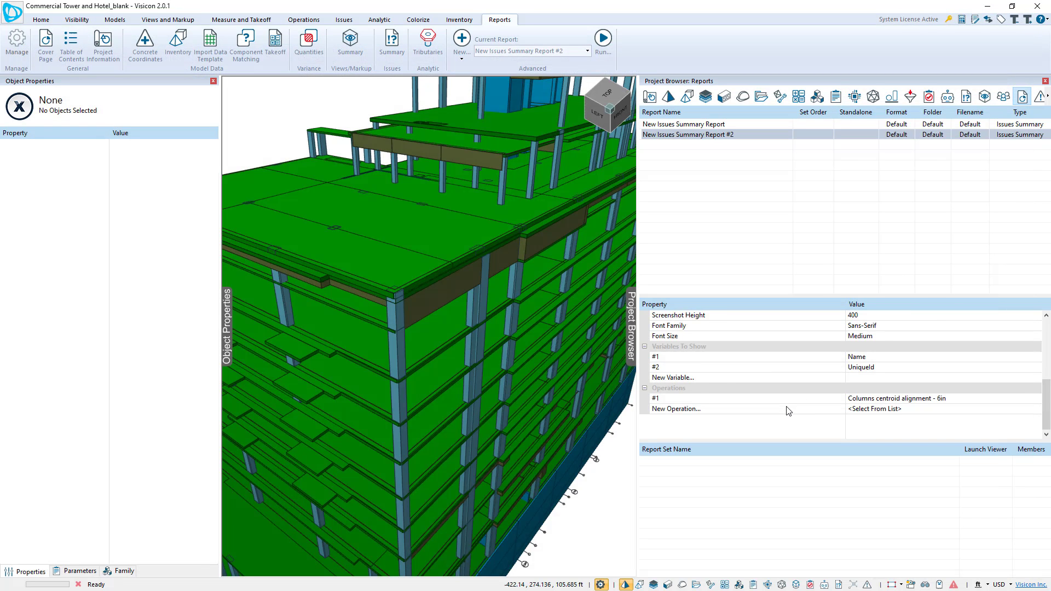
{"action": "scroll", "coordinate": [742, 382], "scroll_direction": "up", "scroll_amount": 1}
{"action": "left_click", "coordinate": [740, 378]}
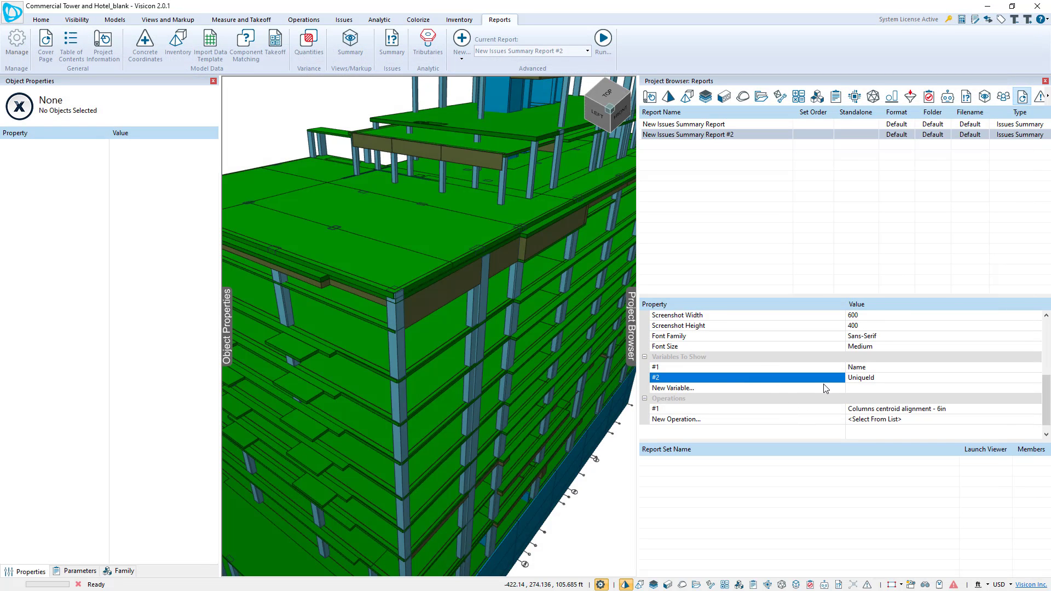
{"action": "left_click", "coordinate": [847, 388]}
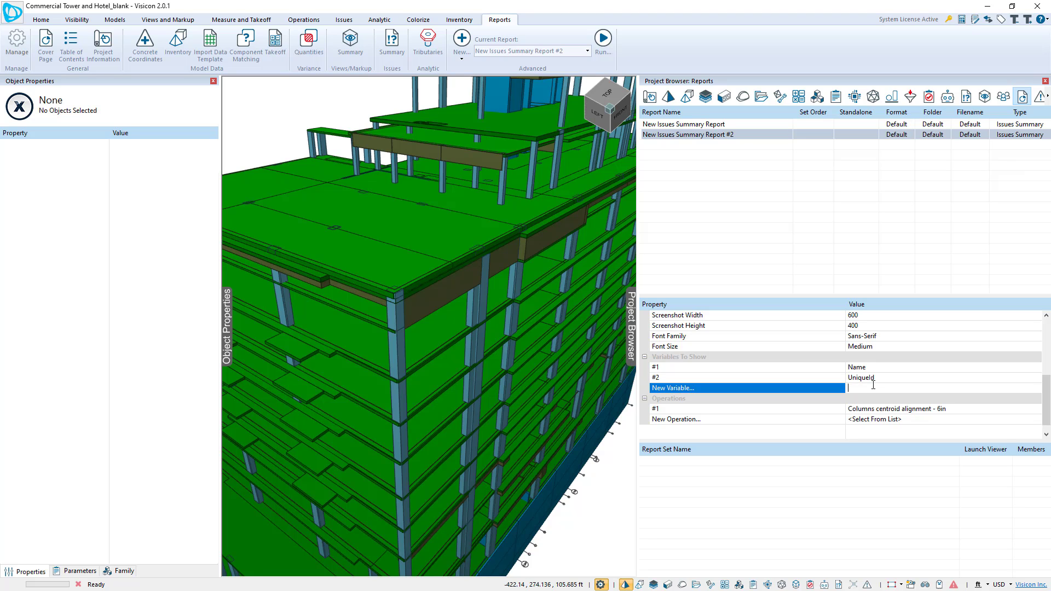
Return to the operations list, clone Columns centroid alignment - 6in and turn off the display of the original
{"action": "scroll", "coordinate": [401, 392], "scroll_direction": "down", "scroll_amount": 5}
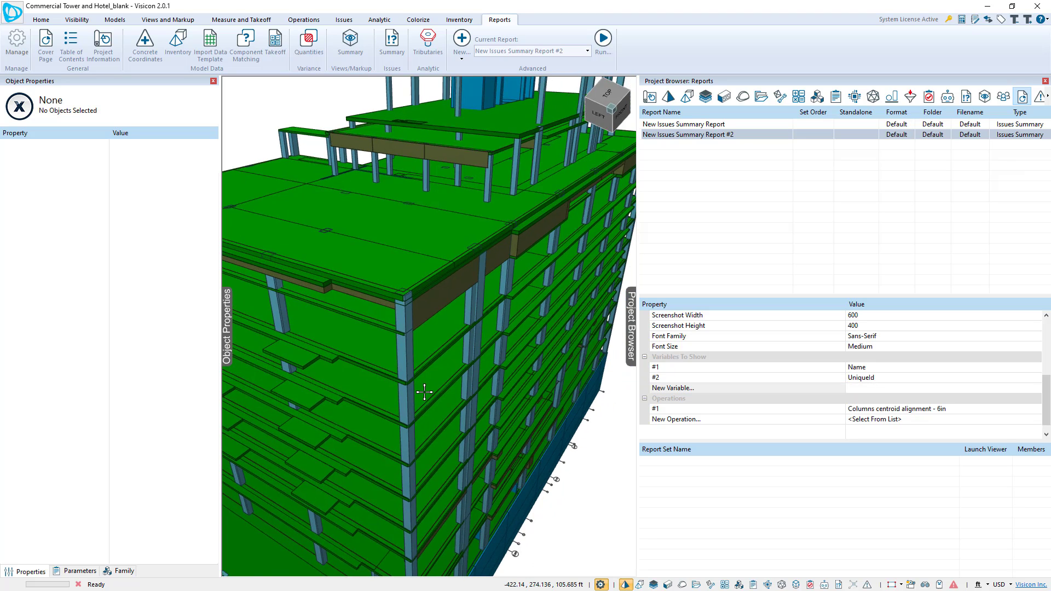
{"action": "middle_click_drag", "start_coordinate": [463, 412], "coordinate": [455, 407]}
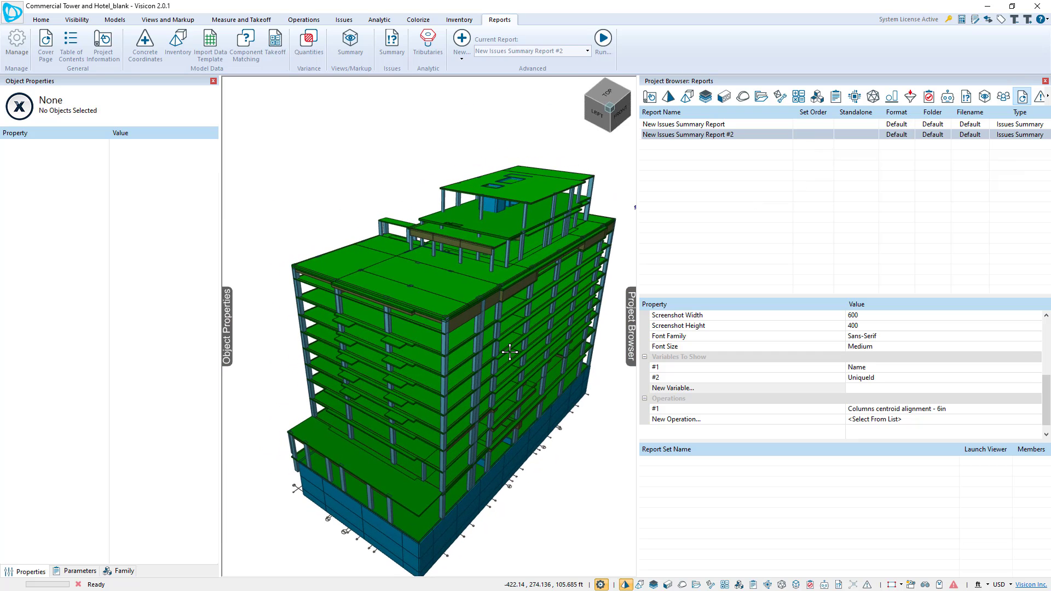
{"action": "left_click", "coordinate": [948, 98]}
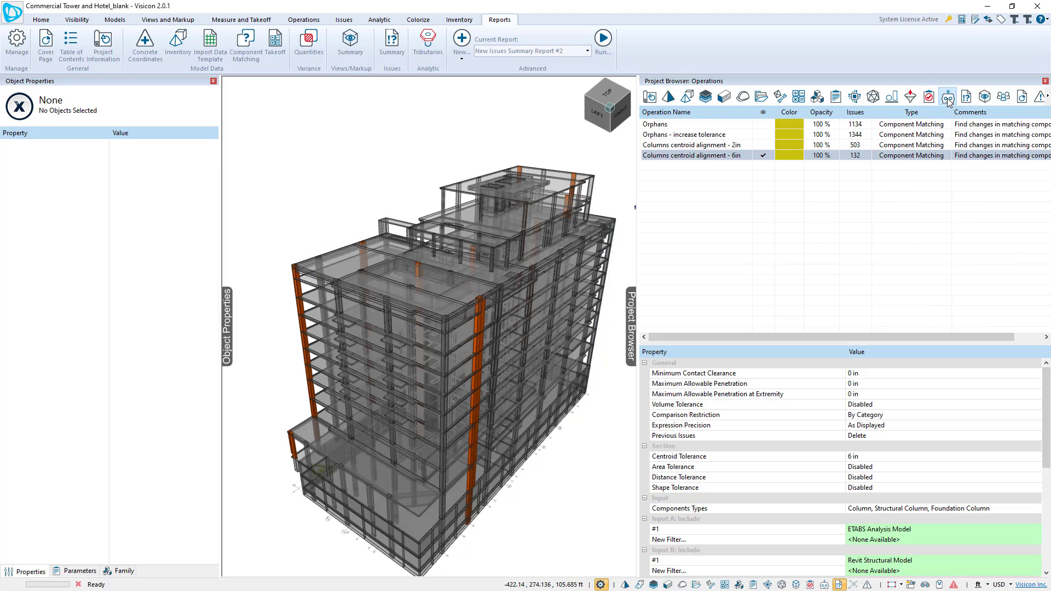
{"action": "right_click", "coordinate": [715, 157]}
{"action": "left_click", "coordinate": [736, 189]}
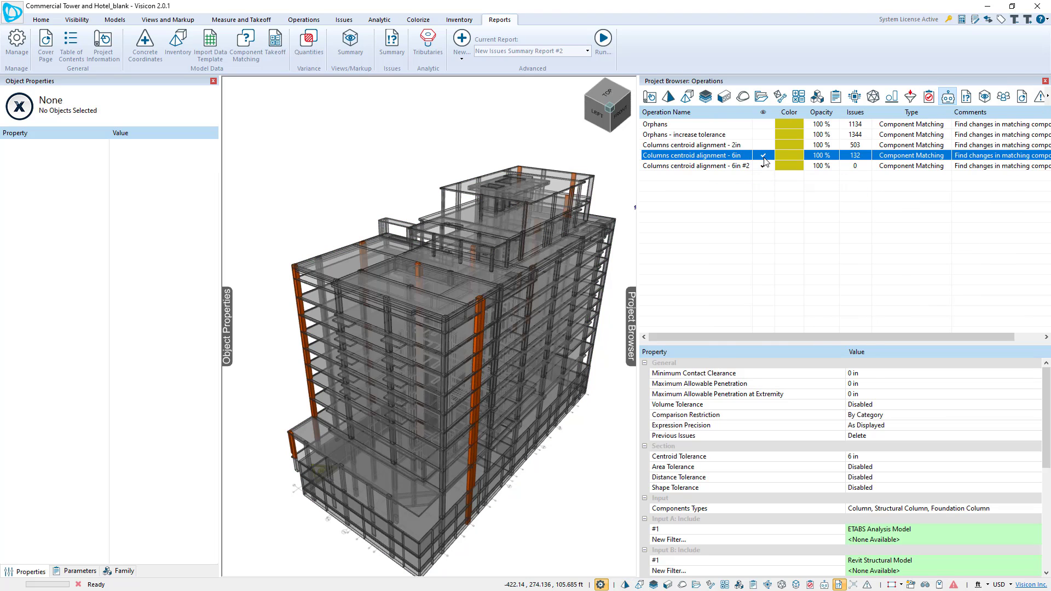
{"action": "left_click", "coordinate": [763, 157]}
Rename the cloned operation "Columns Area check"
{"action": "double_click", "coordinate": [717, 167]}
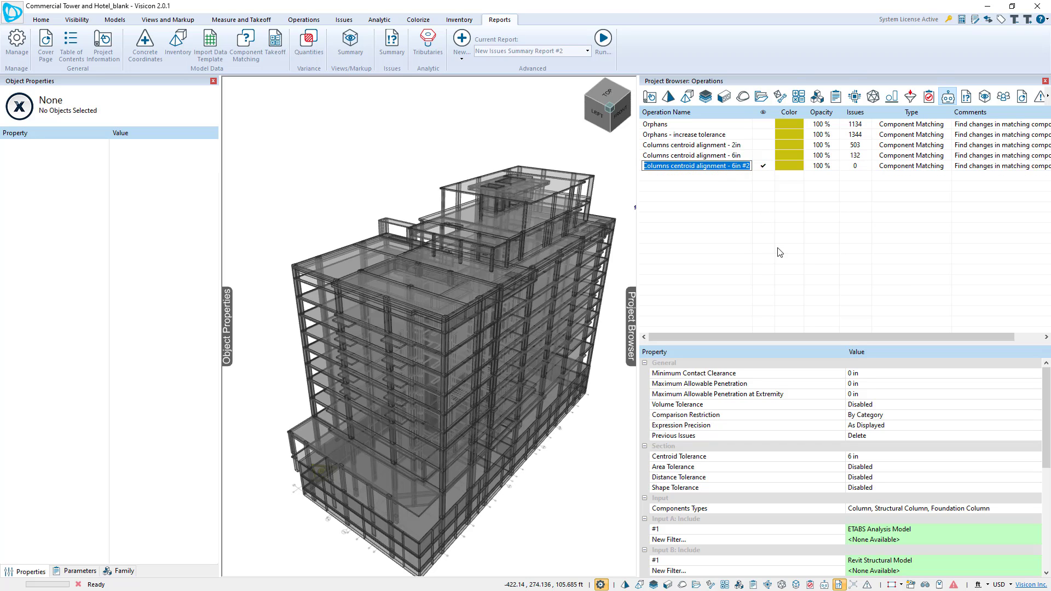
{"action": "type", "text": "Columns Area che"}
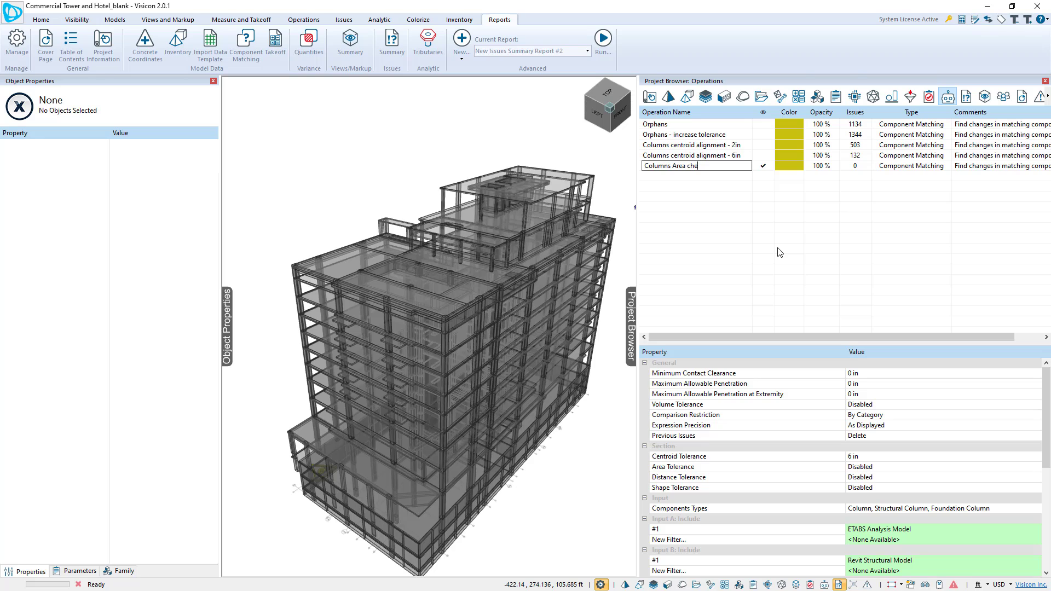
{"action": "type", "text": "ck"}
{"action": "key", "text": "Return"}
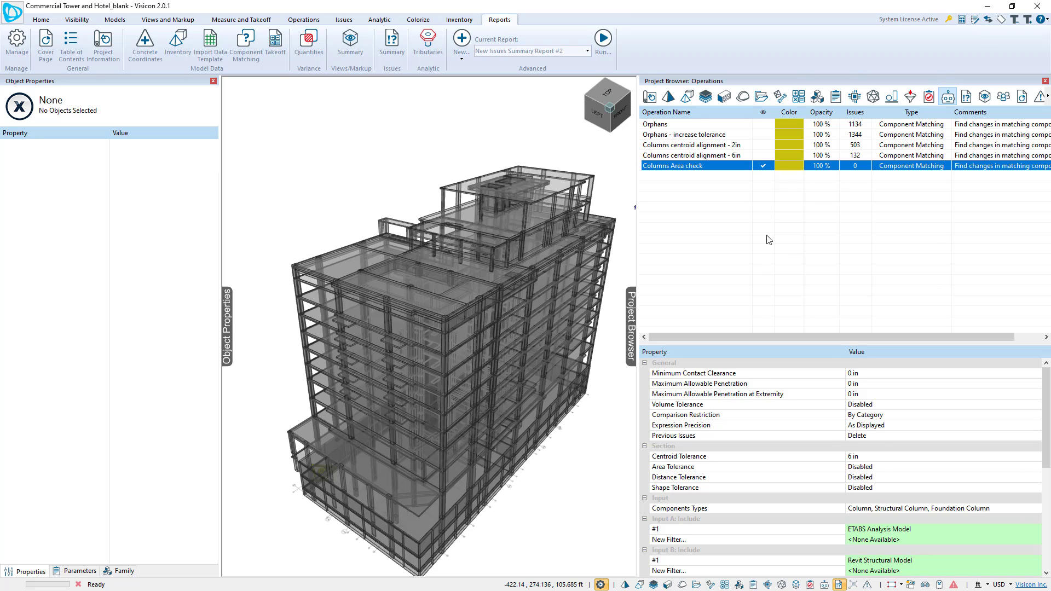
Disable the centroid tolerance of the Columns Area check operation and set its area tolerance to 5 %
{"action": "scroll", "coordinate": [887, 410], "scroll_direction": "down", "scroll_amount": 1}
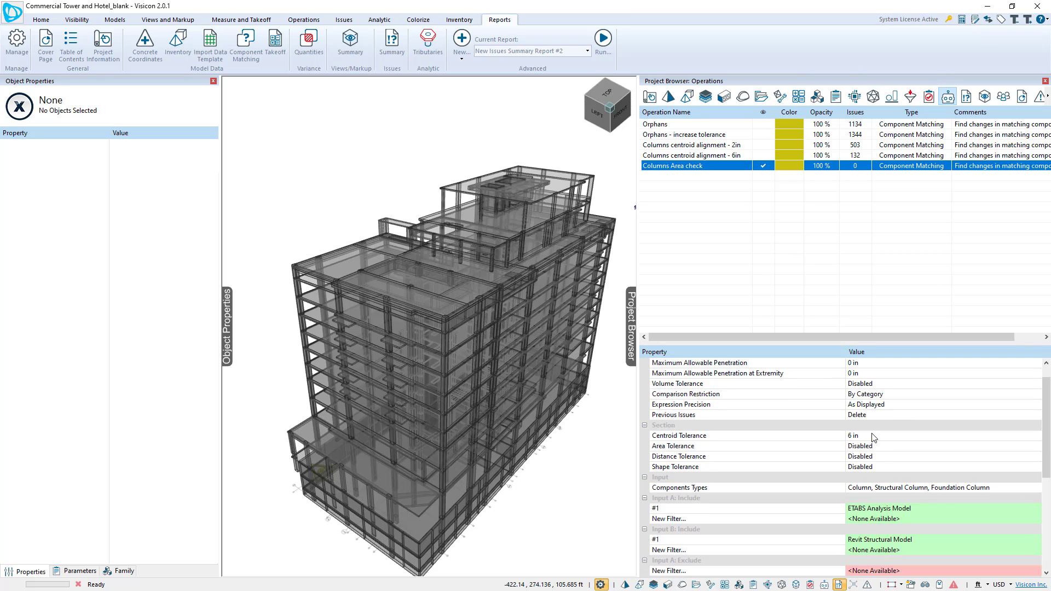
{"action": "left_click", "coordinate": [863, 426]}
{"action": "key", "text": "BackSpace"}
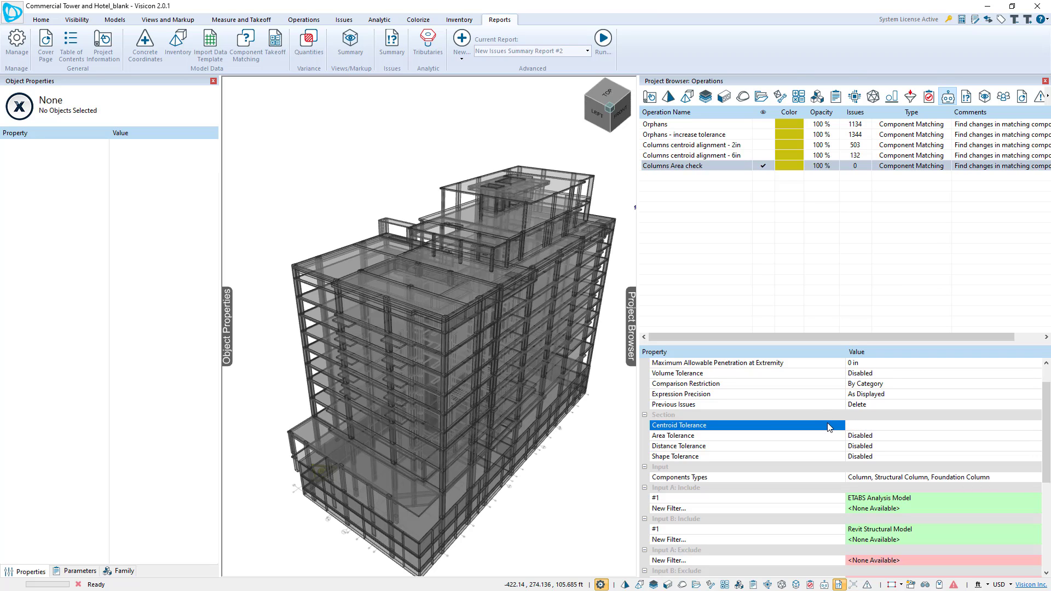
{"action": "key", "text": "Return"}
{"action": "left_click", "coordinate": [721, 436]}
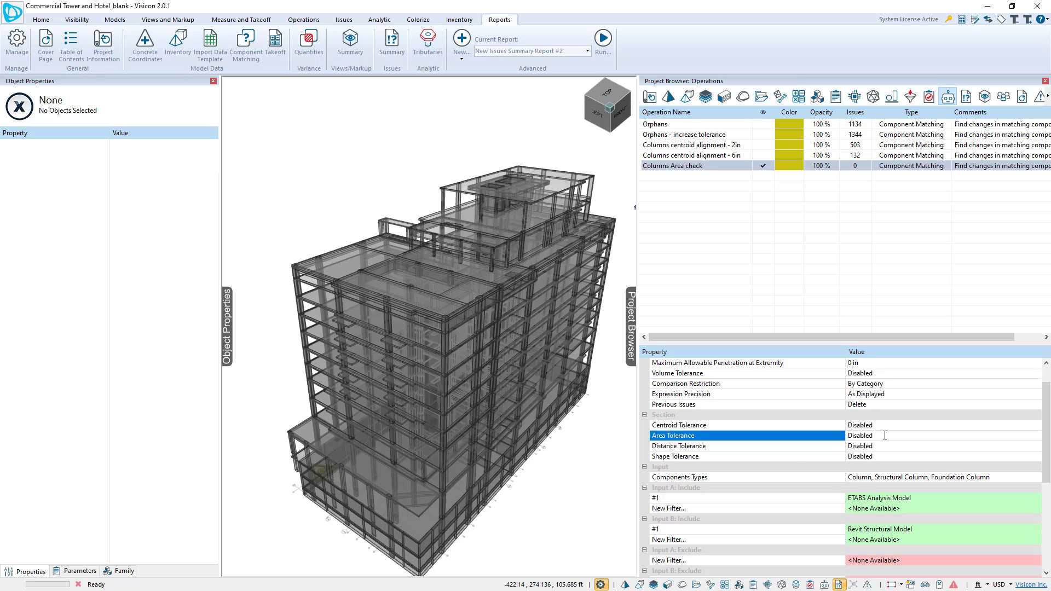
{"action": "left_click", "coordinate": [884, 435]}
{"action": "type", "text": "6"}
{"action": "type", "text": "5"}
{"action": "key", "text": "Return"}
Run the Columns Area check operation and dismiss its results summary
{"action": "right_click", "coordinate": [728, 167]}
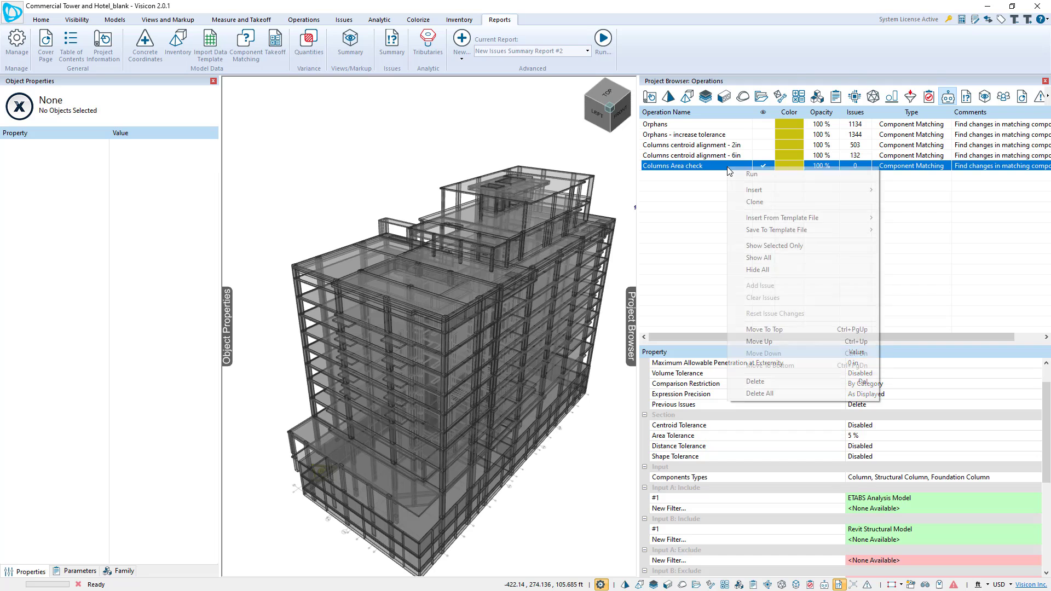
{"action": "left_click", "coordinate": [747, 175]}
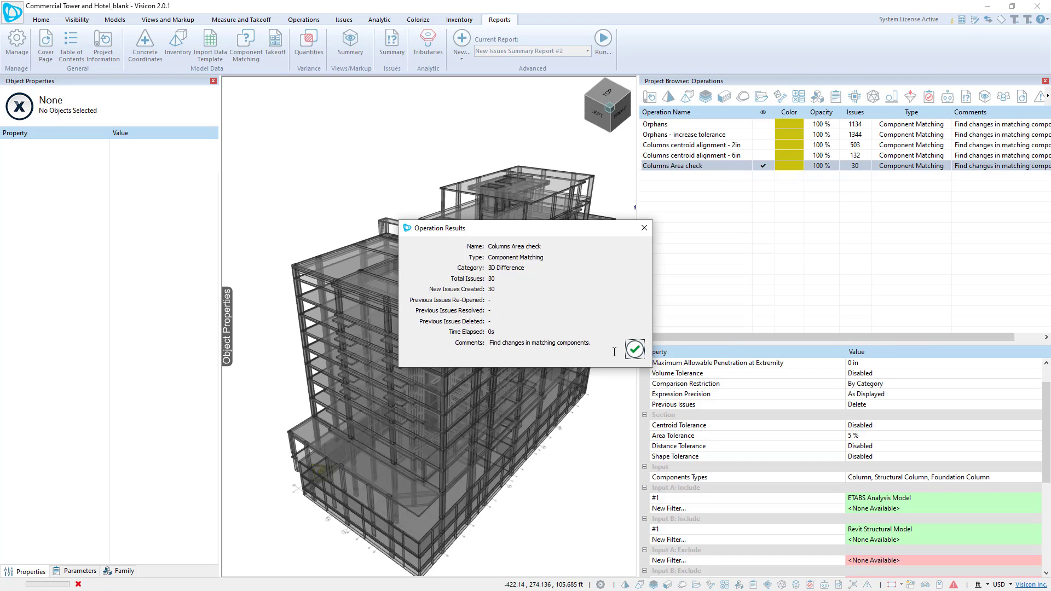
{"action": "left_click", "coordinate": [635, 349]}
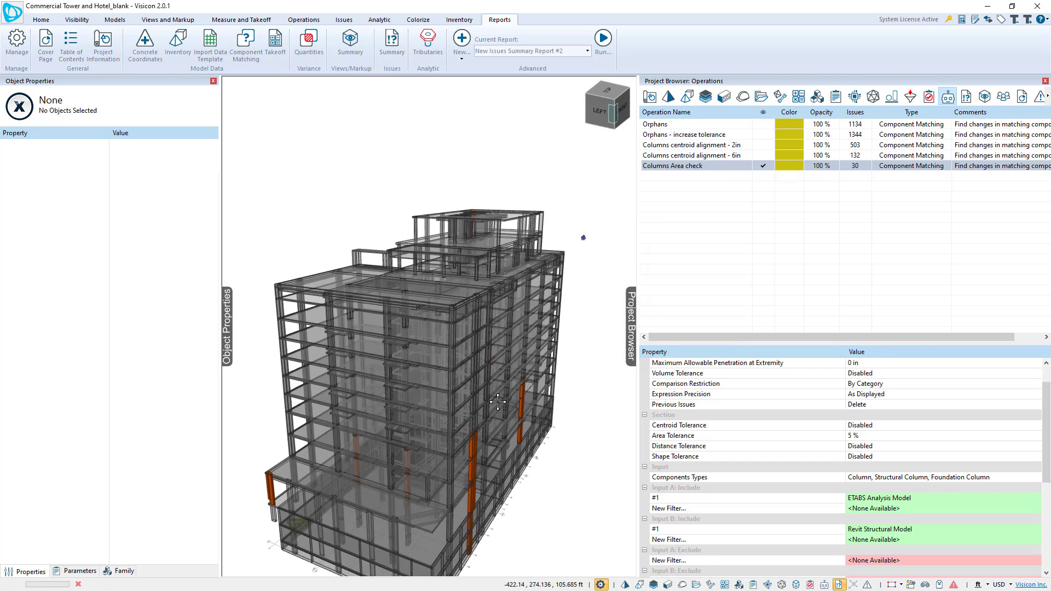
Examine the highlighted mismatched columns around the L03 slab up close
{"action": "double_click", "coordinate": [485, 462]}
{"action": "scroll", "coordinate": [439, 387], "scroll_direction": "up", "scroll_amount": 8}
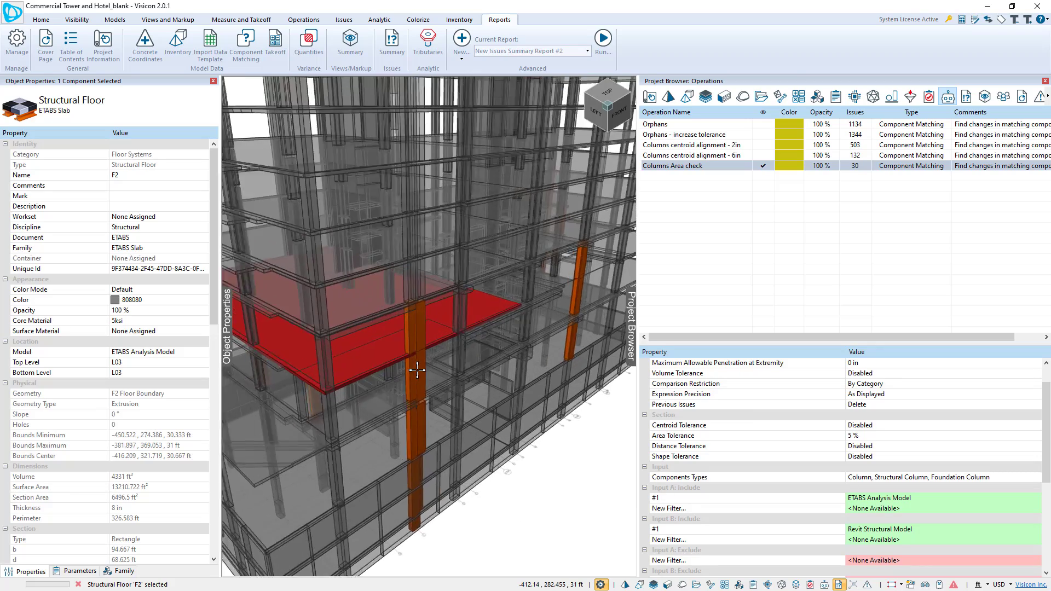
{"action": "middle_click_drag", "start_coordinate": [401, 315], "coordinate": [378, 351]}
{"action": "scroll", "coordinate": [379, 348], "scroll_direction": "up", "scroll_amount": 2}
{"action": "scroll", "coordinate": [424, 307], "scroll_direction": "up", "scroll_amount": 2}
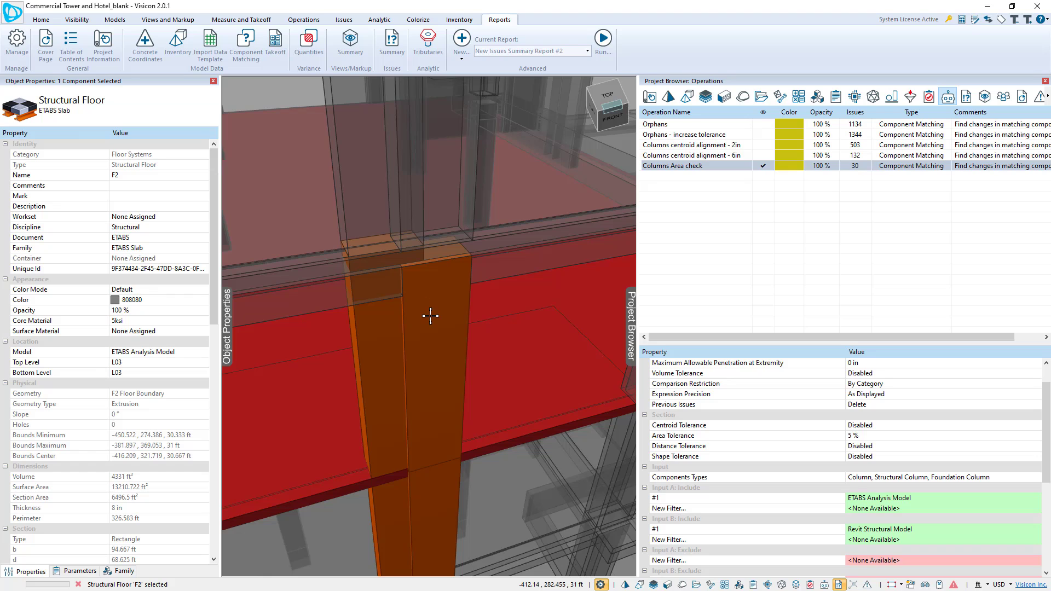
{"action": "middle_click_drag", "start_coordinate": [402, 335], "coordinate": [454, 311]}
{"action": "scroll", "coordinate": [453, 311], "scroll_direction": "down", "scroll_amount": 2}
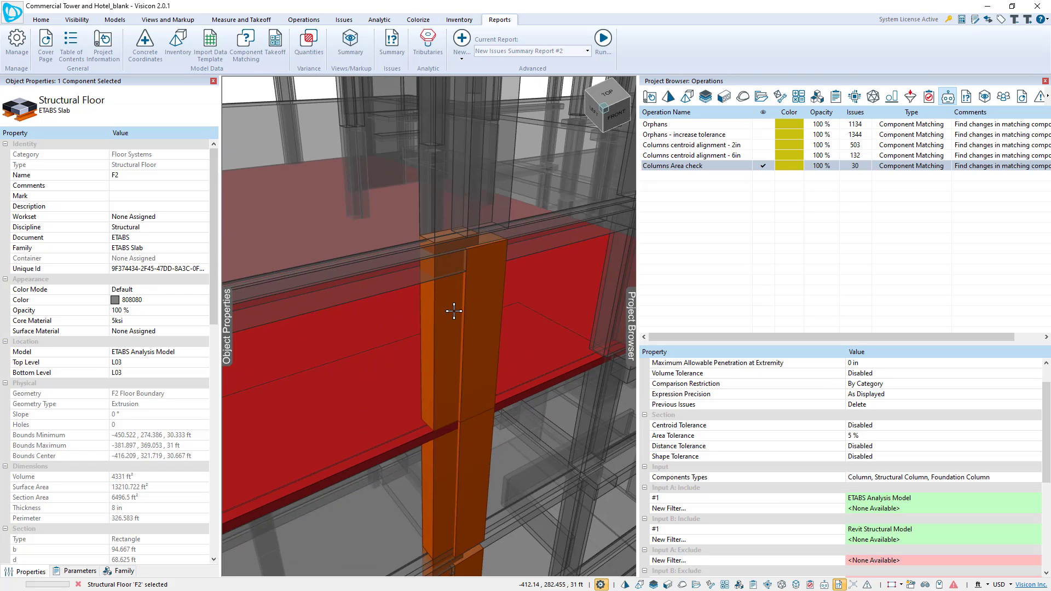
{"action": "scroll", "coordinate": [454, 311], "scroll_direction": "down", "scroll_amount": 6}
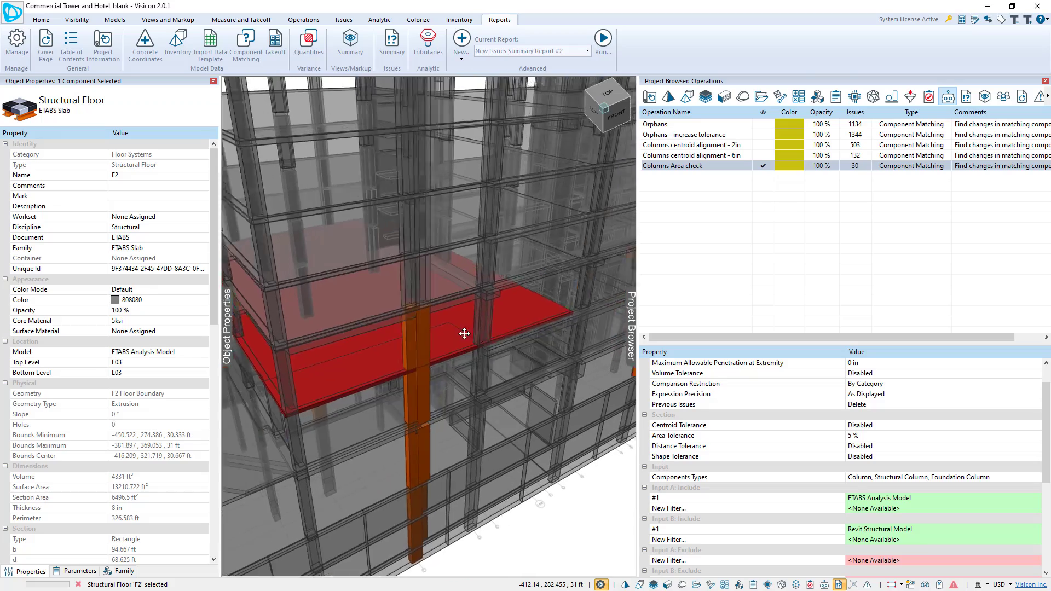
Compare the section properties of the overlapping ETABS column C13 and Revit 24"x36" column between the third and fourth levels
{"action": "left_click", "coordinate": [537, 289]}
{"action": "scroll", "coordinate": [424, 335], "scroll_direction": "up", "scroll_amount": 10}
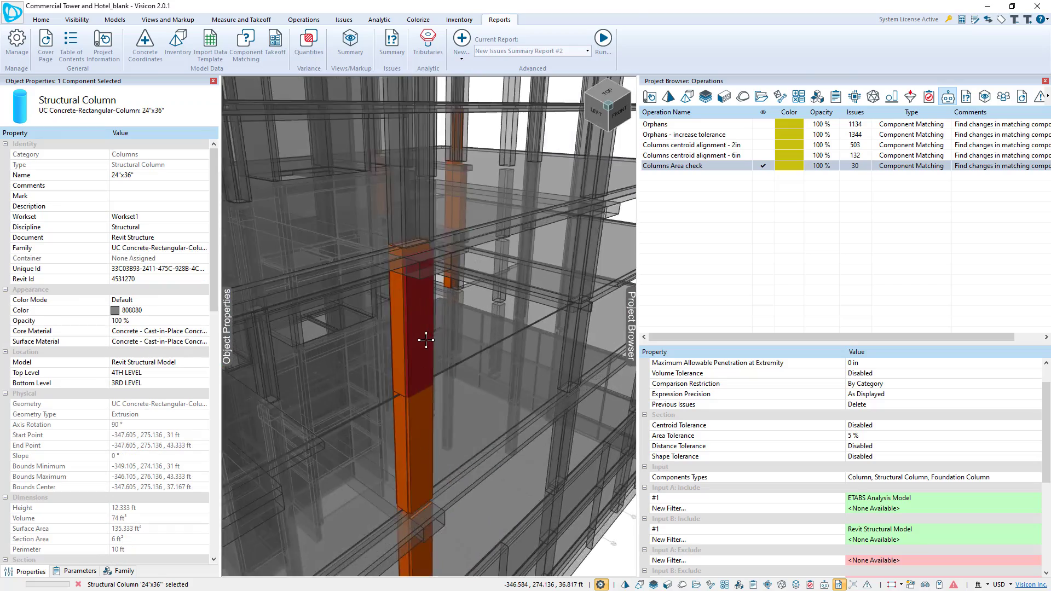
{"action": "middle_click_drag", "start_coordinate": [363, 417], "coordinate": [418, 347]}
{"action": "left_click", "coordinate": [408, 348]}
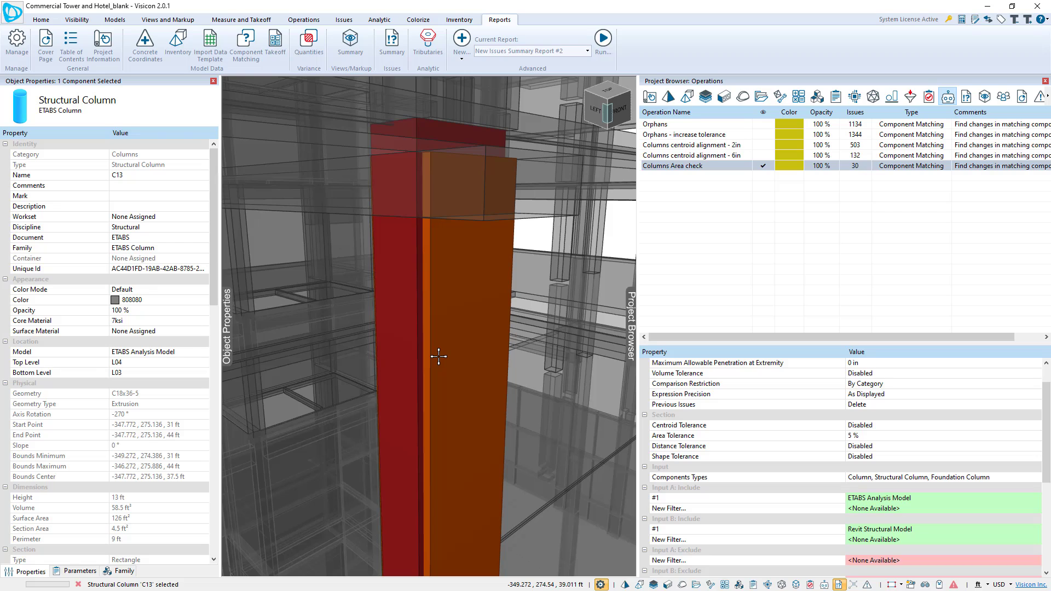
{"action": "left_click", "coordinate": [538, 242]}
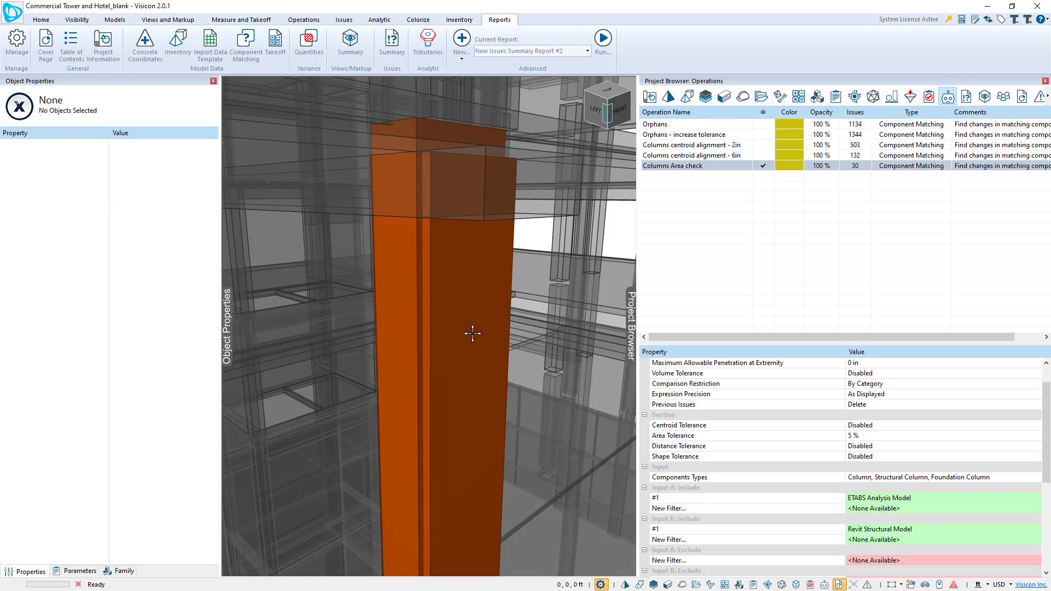
{"action": "left_click", "coordinate": [462, 296]}
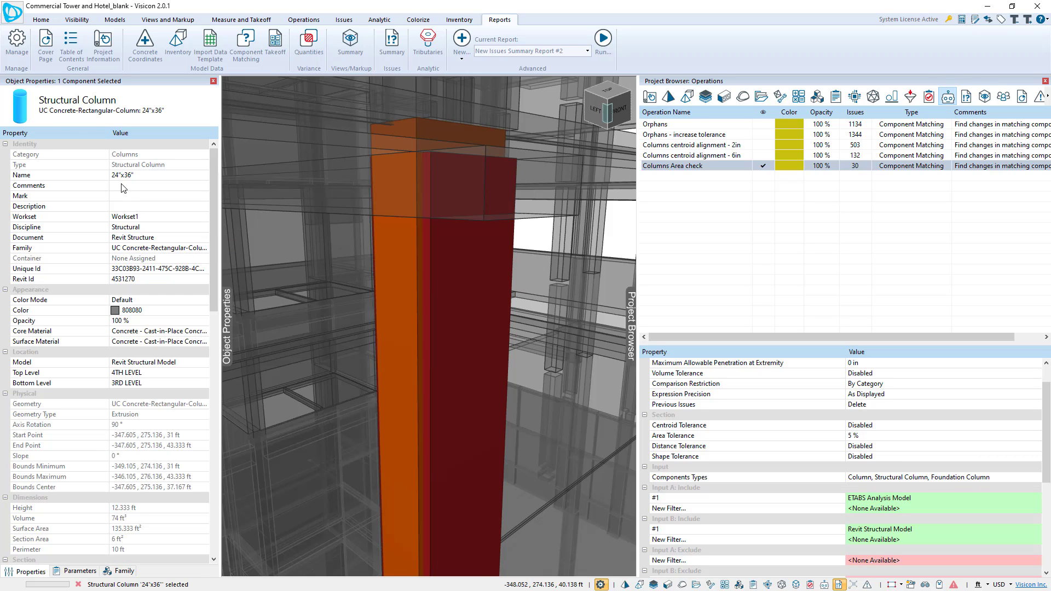
{"action": "left_click", "coordinate": [411, 275]}
{"action": "scroll", "coordinate": [142, 374], "scroll_direction": "down", "scroll_amount": 3}
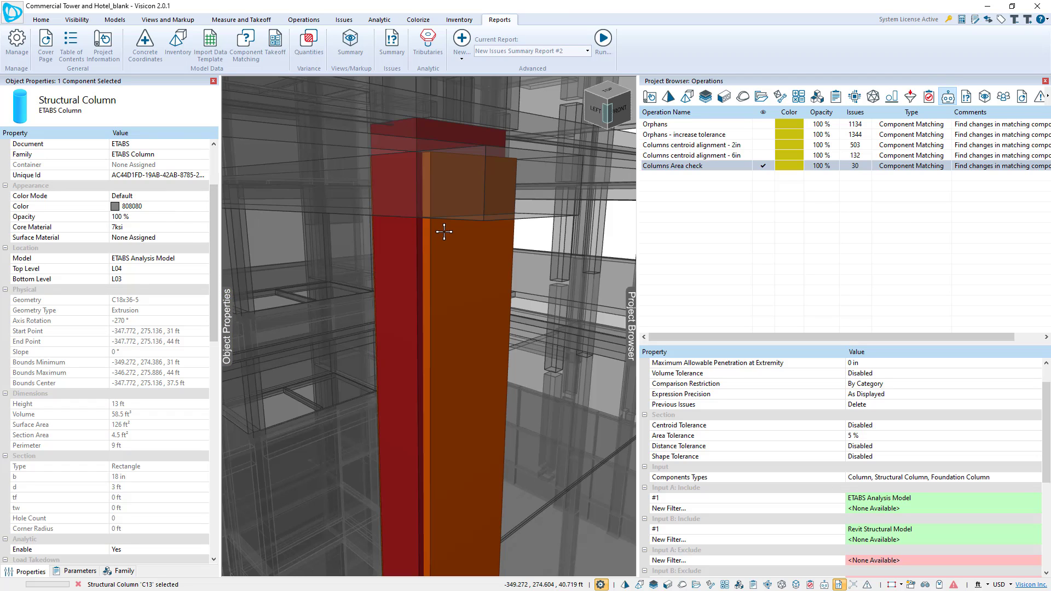
{"action": "left_click", "coordinate": [471, 260]}
{"action": "scroll", "coordinate": [128, 209], "scroll_direction": "up", "scroll_amount": 3}
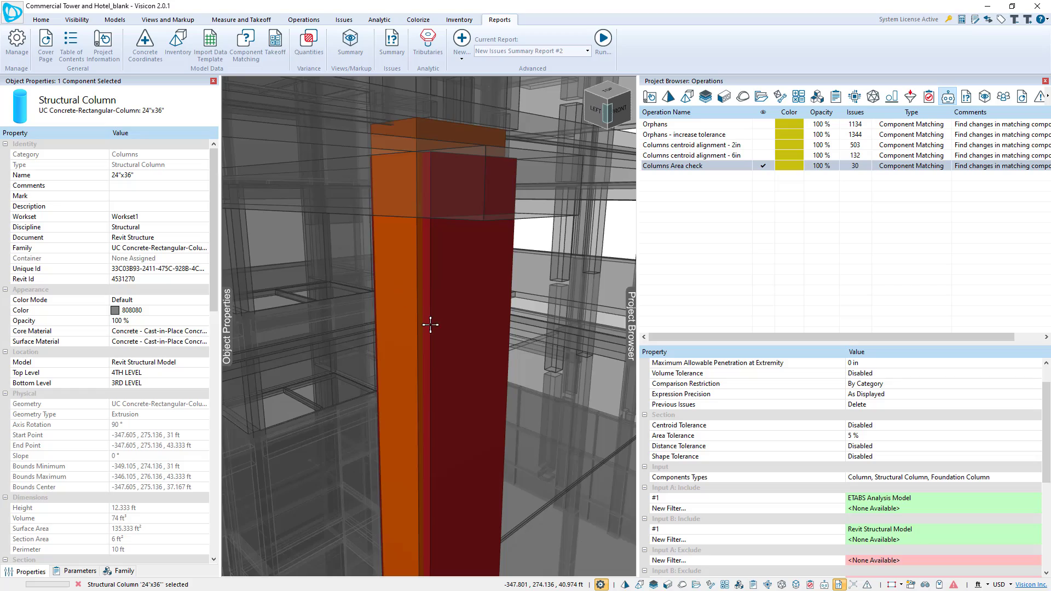
Examine the whole tower from the opposite side for other highlighted columns with area mismatches
{"action": "scroll", "coordinate": [430, 324], "scroll_direction": "down", "scroll_amount": 10}
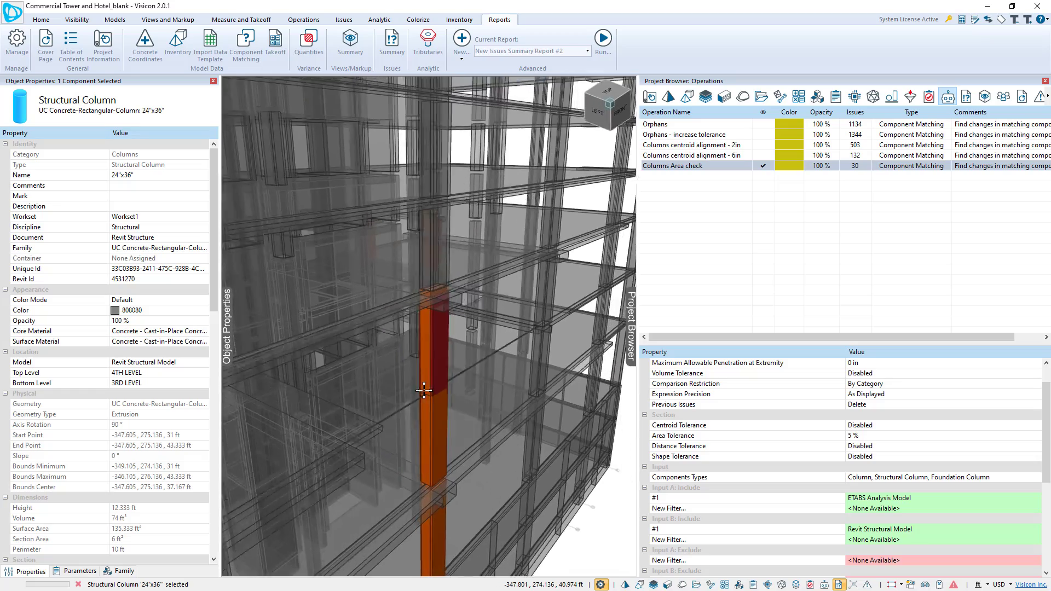
{"action": "scroll", "coordinate": [423, 390], "scroll_direction": "down", "scroll_amount": 8}
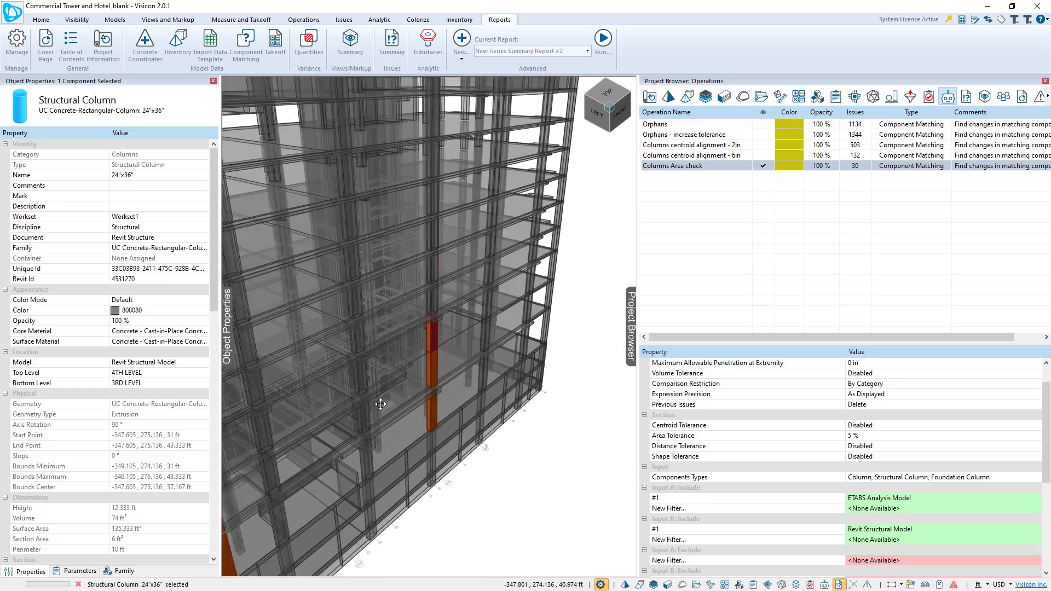
{"action": "scroll", "coordinate": [381, 404], "scroll_direction": "down", "scroll_amount": 8}
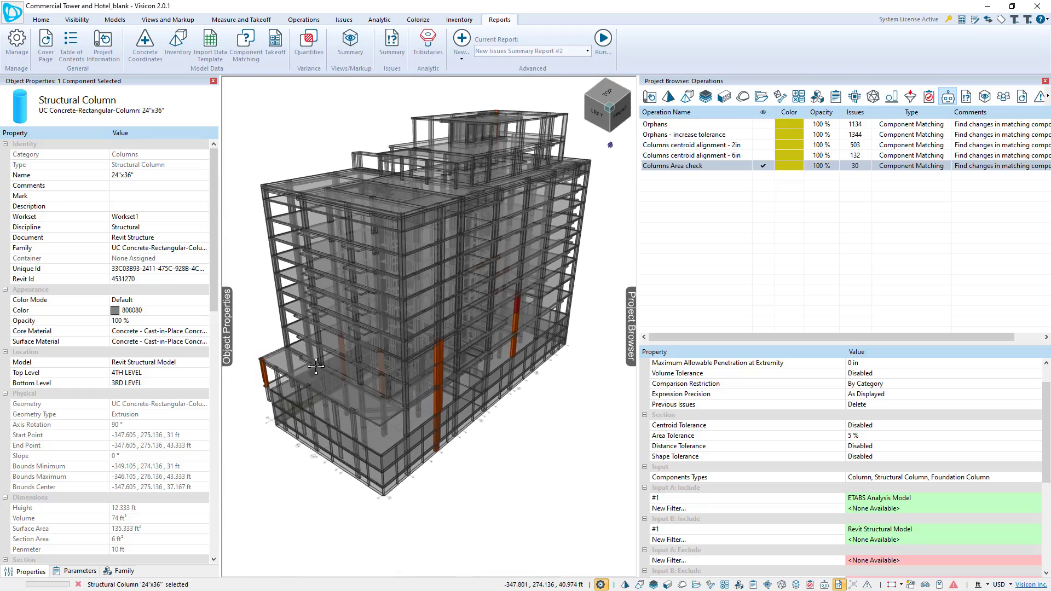
{"action": "mouse_move", "coordinate": [316, 365]}
{"action": "middle_mouse_down"}
{"action": "mouse_move", "coordinate": [393, 385]}
{"action": "mouse_move", "coordinate": [361, 394]}
{"action": "mouse_move", "coordinate": [384, 409]}
{"action": "mouse_move", "coordinate": [426, 394]}
{"action": "middle_mouse_up"}
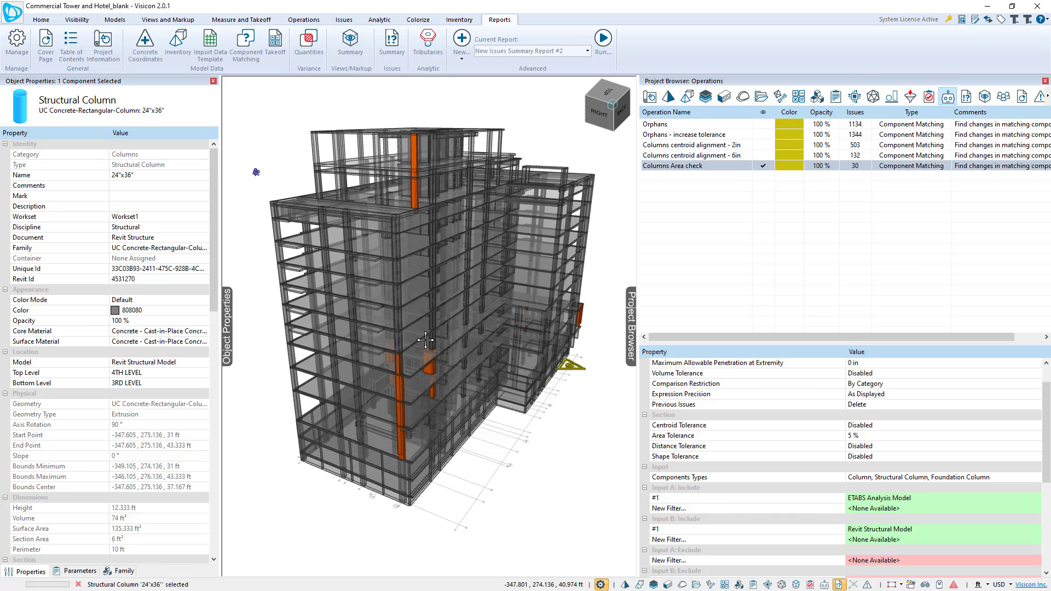
Minimize the tower project and switch to the Visicon window with the CA_Steel_shop_model_check project
{"action": "left_click", "coordinate": [988, 10]}
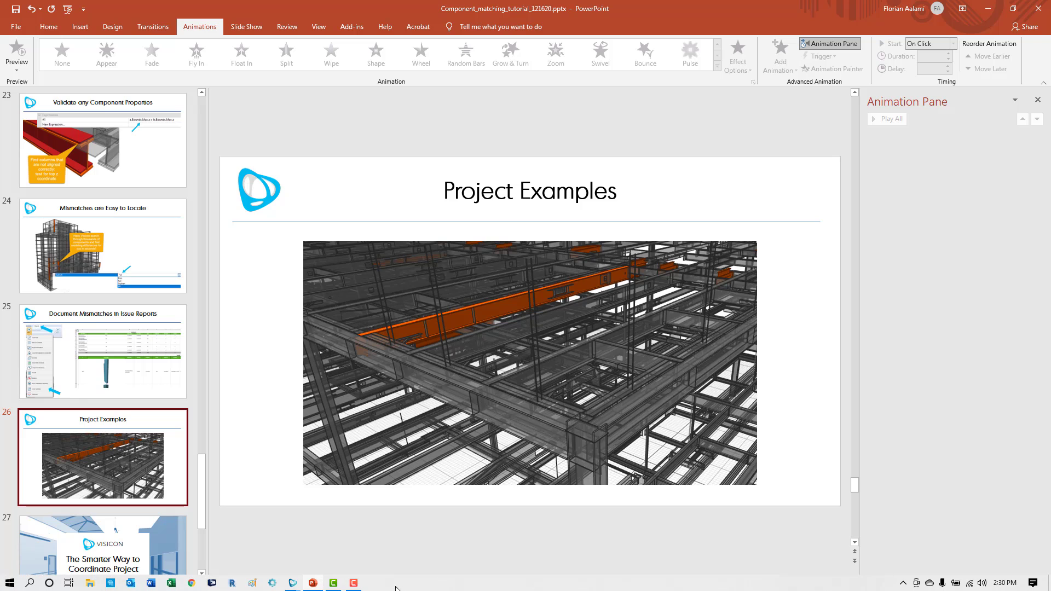
{"action": "mouse_move", "coordinate": [292, 584]}
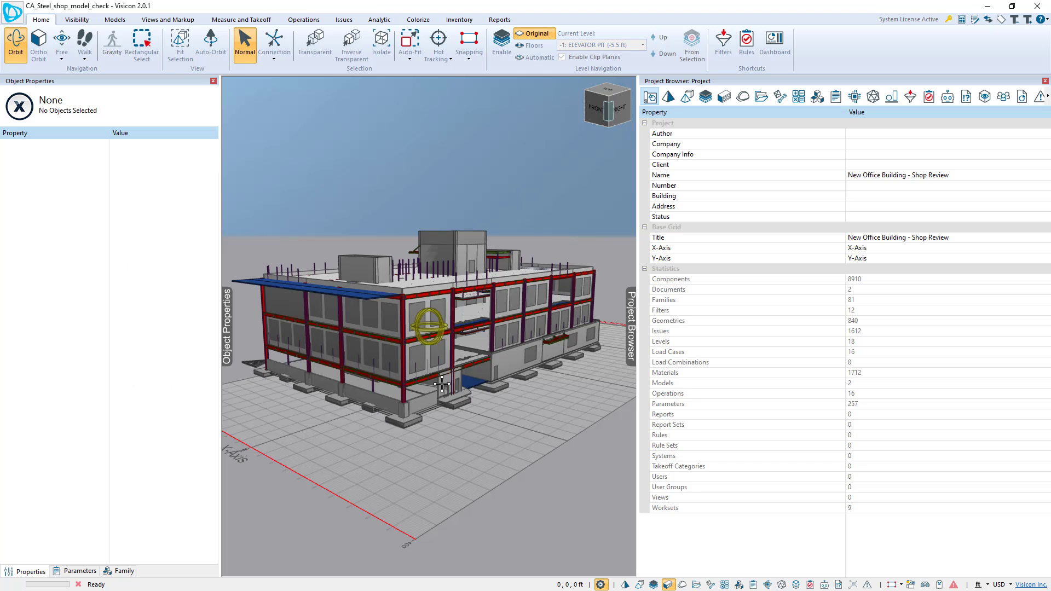
{"action": "left_click", "coordinate": [345, 558]}
{"action": "left_click_drag", "start_coordinate": [459, 376], "coordinate": [480, 427]}
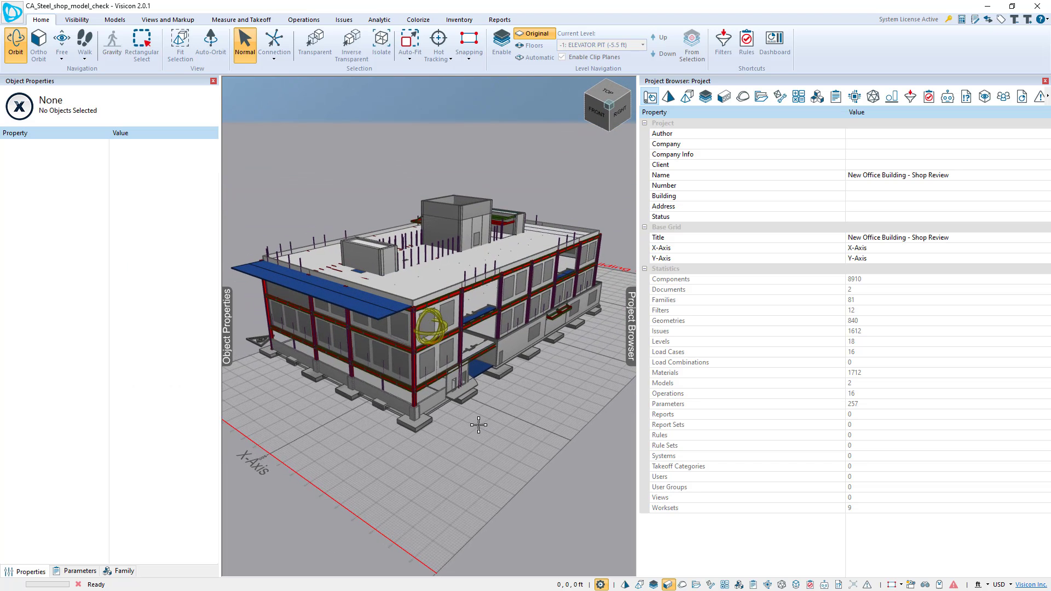
List the project's models and select Structural Revit and Tekla Shops in turn to see what each contains
{"action": "left_click", "coordinate": [687, 98]}
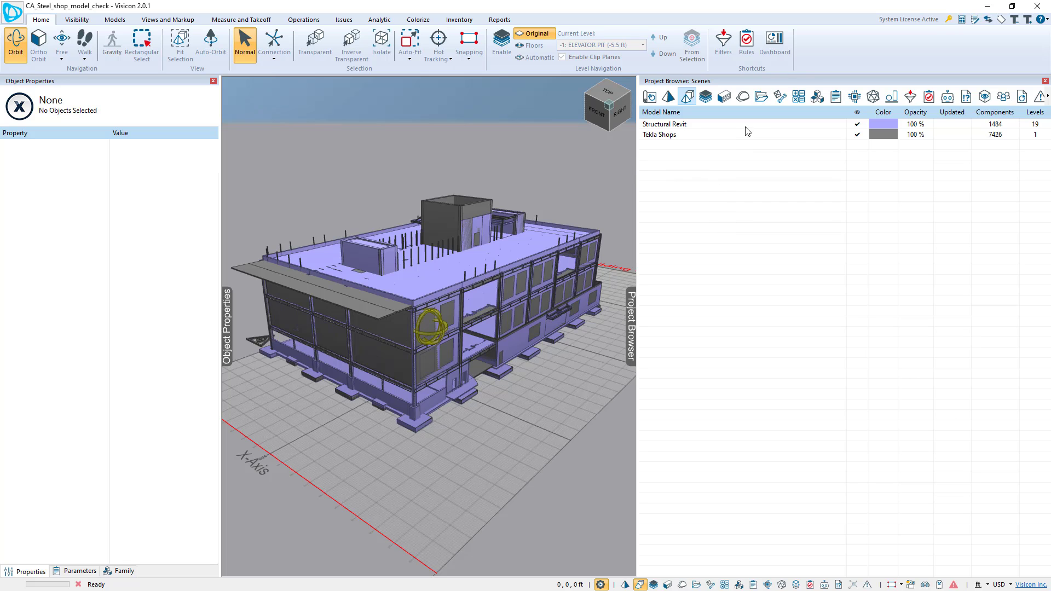
{"action": "left_click", "coordinate": [673, 125]}
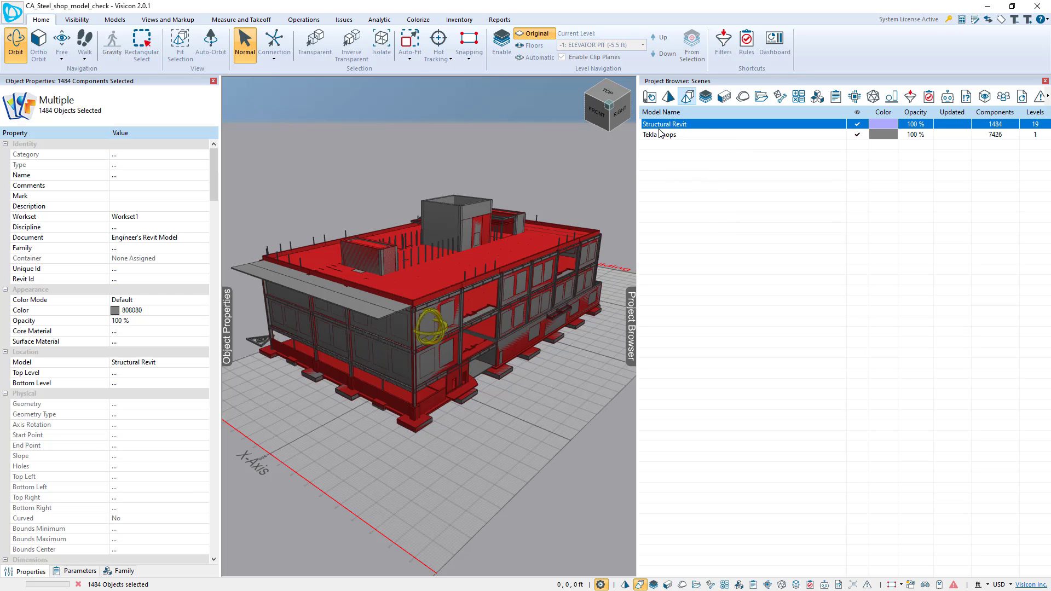
{"action": "left_click", "coordinate": [708, 136]}
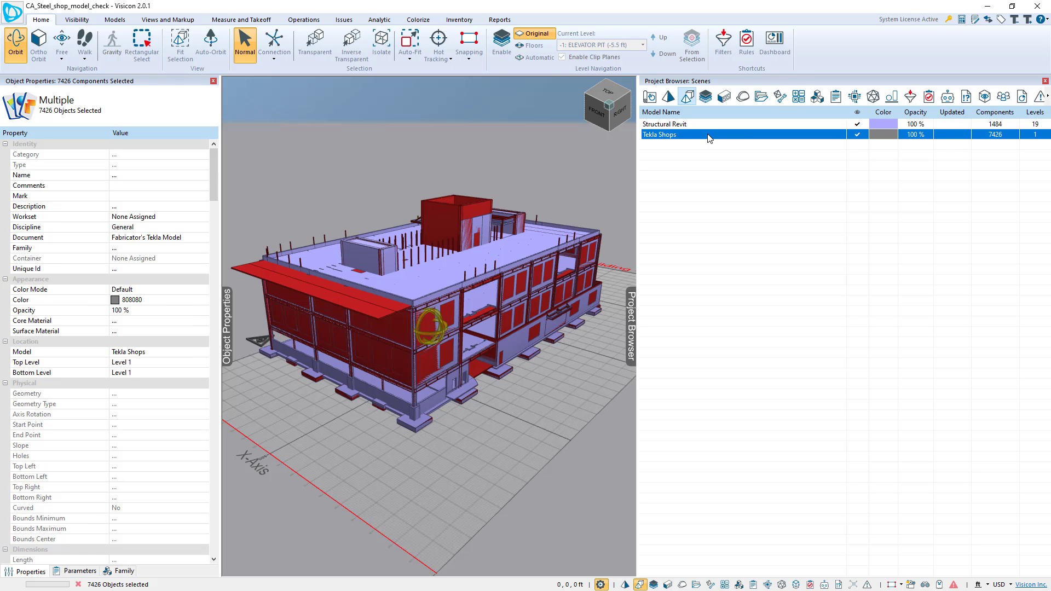
{"action": "left_click", "coordinate": [738, 125]}
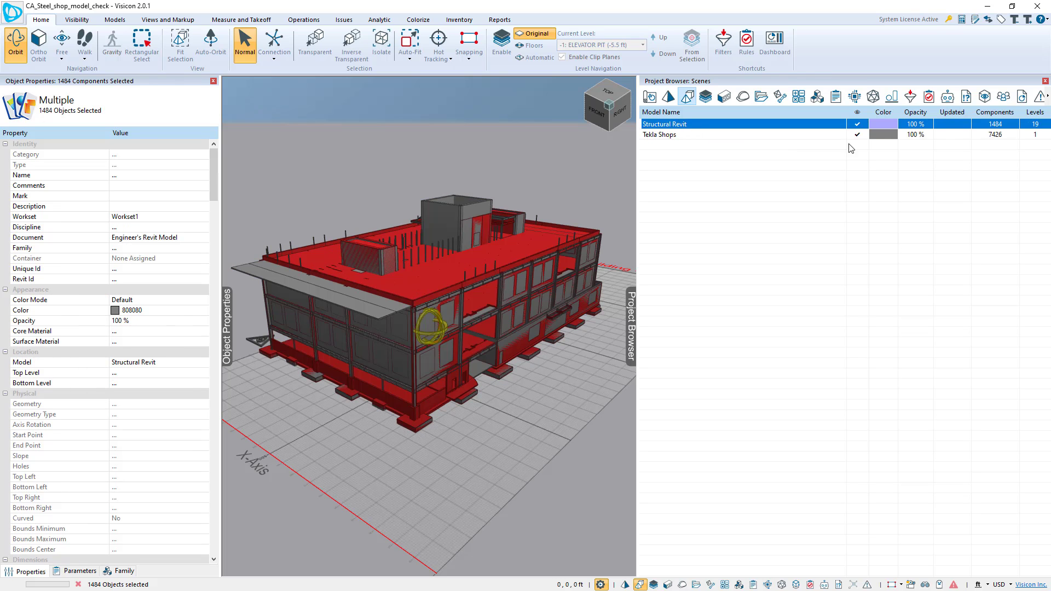
Hide the Tekla Shops model and inspect the Structural Revit model on its own
{"action": "left_click", "coordinate": [864, 137]}
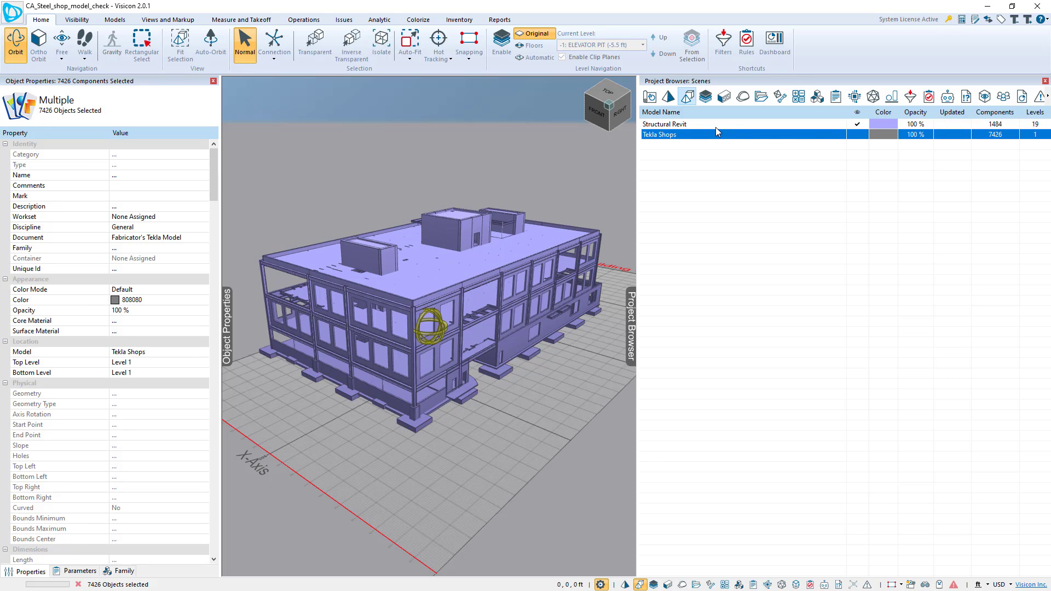
{"action": "left_click", "coordinate": [818, 125]}
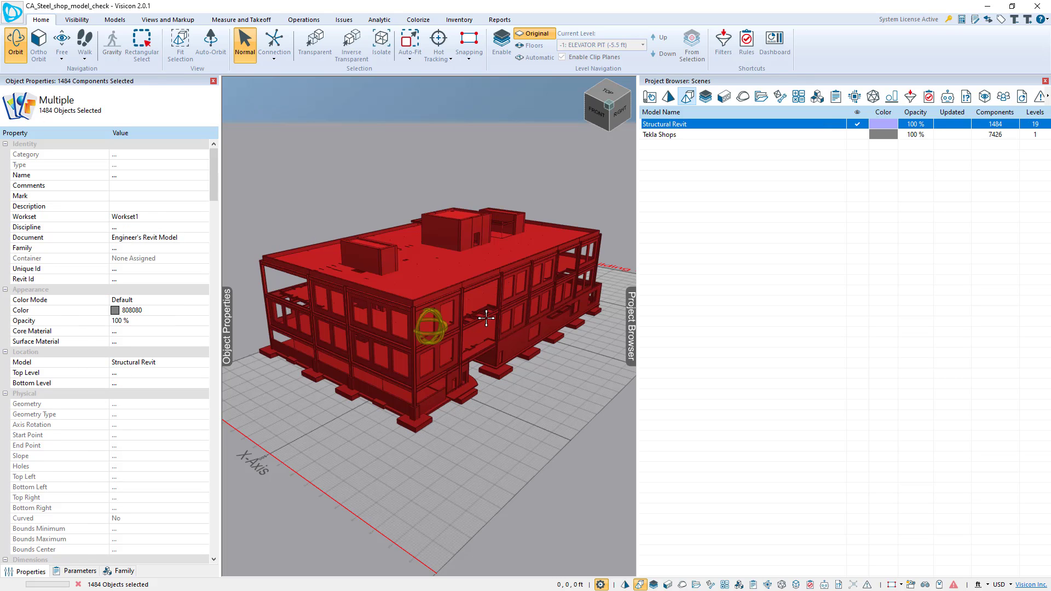
{"action": "left_click_drag", "start_coordinate": [552, 312], "coordinate": [476, 284]}
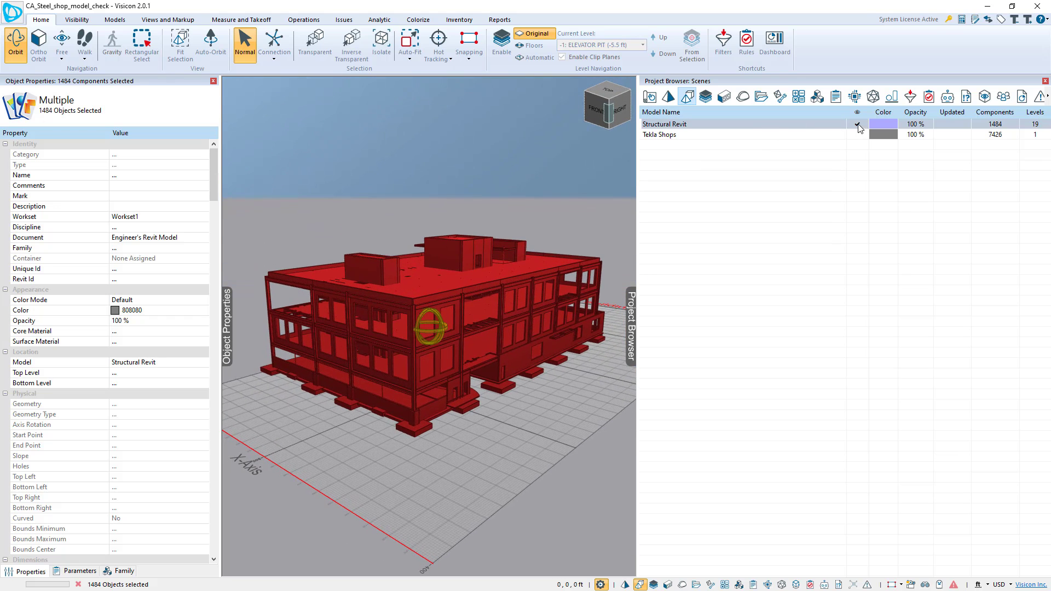
Hide the Structural Revit model, display Tekla Shops instead, and examine its steel framing from below and above
{"action": "left_click", "coordinate": [857, 125]}
{"action": "left_click", "coordinate": [857, 135]}
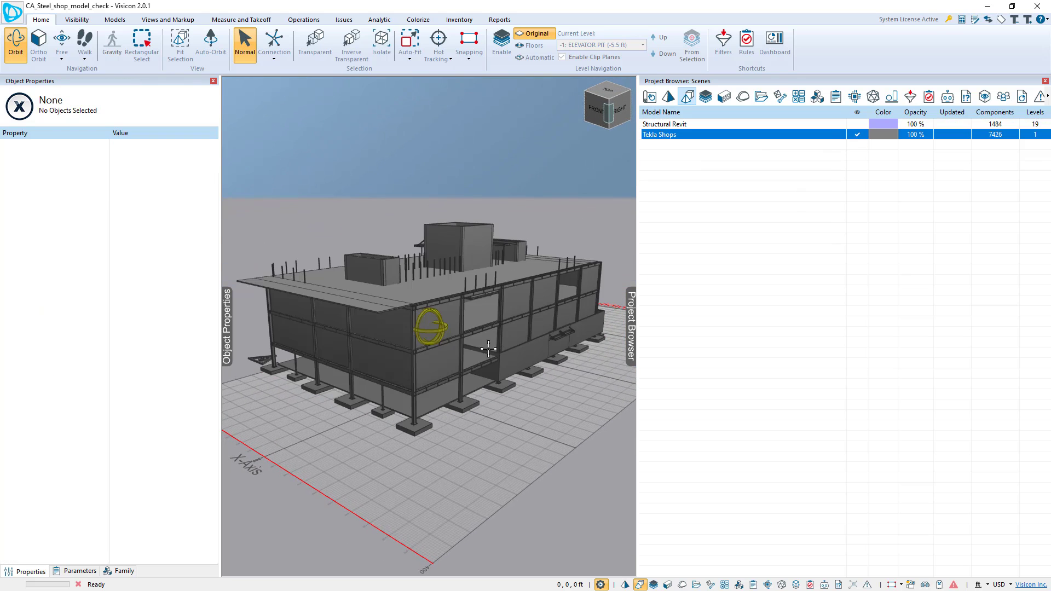
{"action": "left_click_drag", "start_coordinate": [488, 349], "coordinate": [464, 366]}
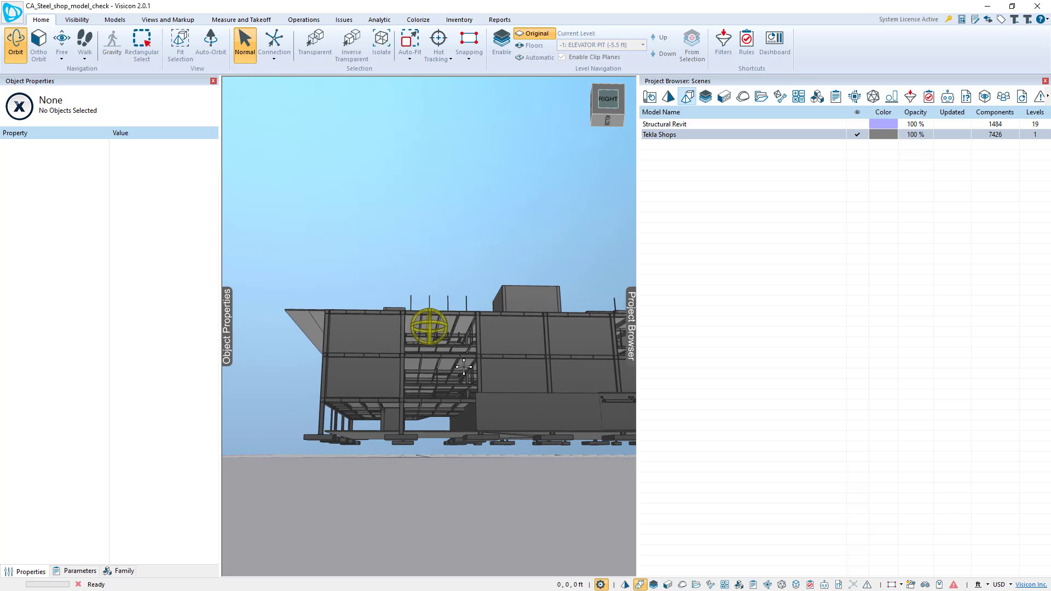
{"action": "scroll", "coordinate": [463, 367], "scroll_direction": "up", "scroll_amount": 8}
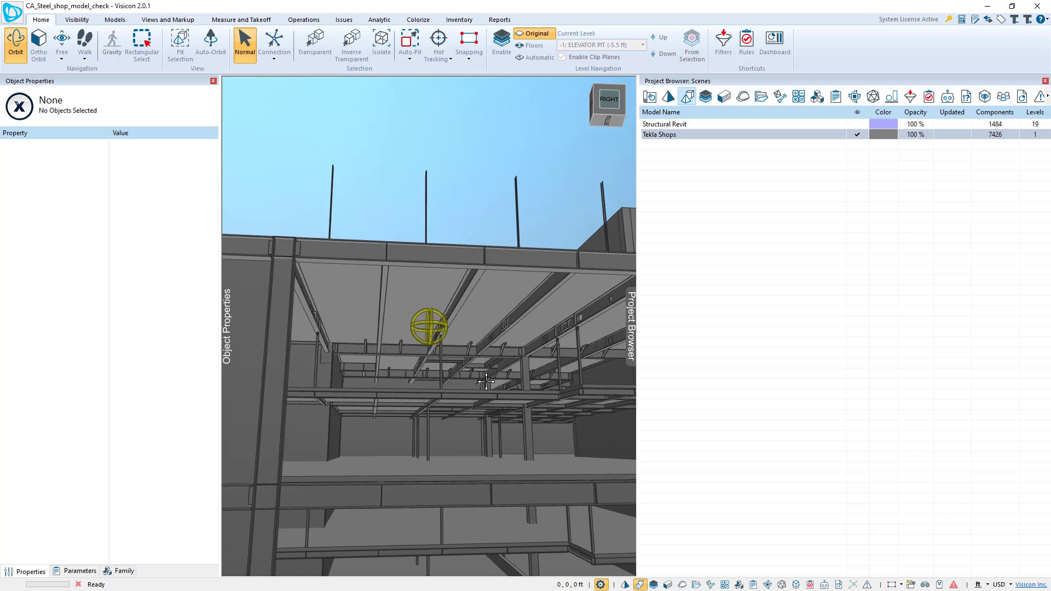
{"action": "scroll", "coordinate": [485, 381], "scroll_direction": "down", "scroll_amount": 4}
{"action": "scroll", "coordinate": [375, 371], "scroll_direction": "down", "scroll_amount": 6}
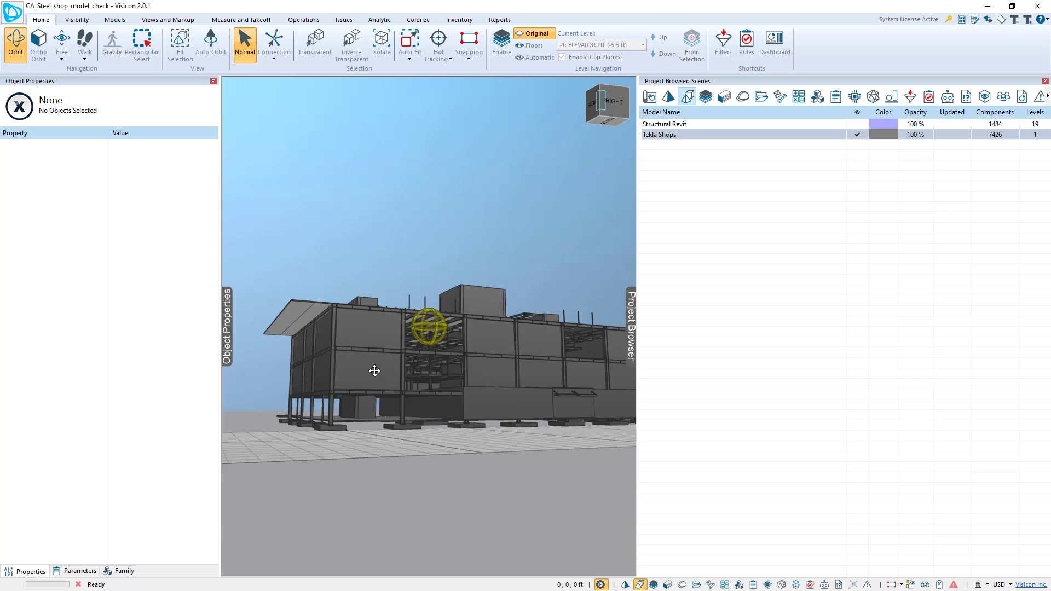
{"action": "scroll", "coordinate": [375, 371], "scroll_direction": "down", "scroll_amount": 5}
{"action": "left_click_drag", "start_coordinate": [364, 358], "coordinate": [507, 434]}
{"action": "scroll", "coordinate": [504, 429], "scroll_direction": "up", "scroll_amount": 3}
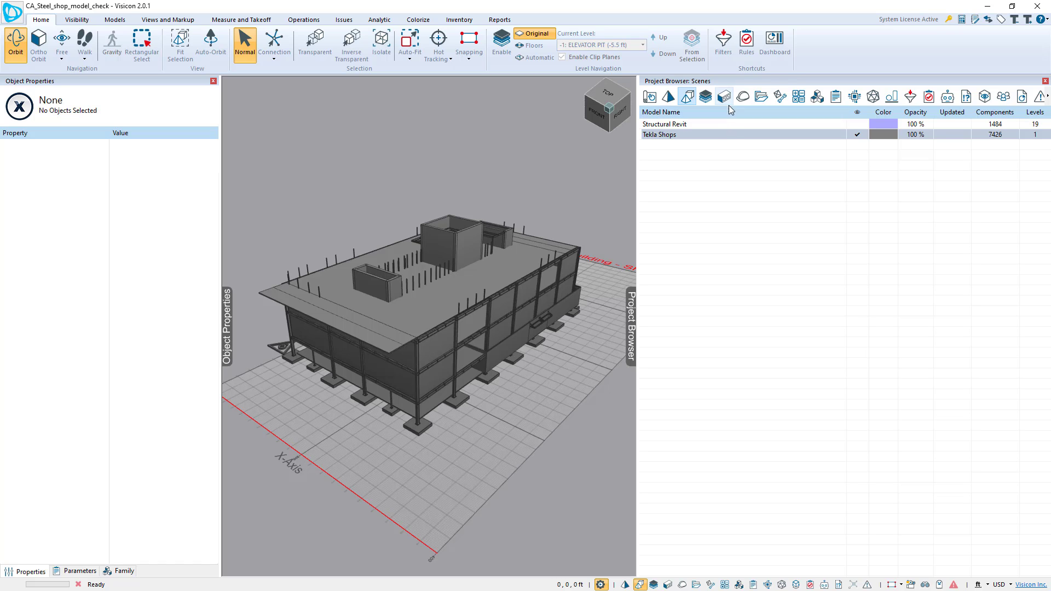
Select the Tekla Shops model and the Structural Revit model in turn, and clear the selection
{"action": "left_click", "coordinate": [718, 135]}
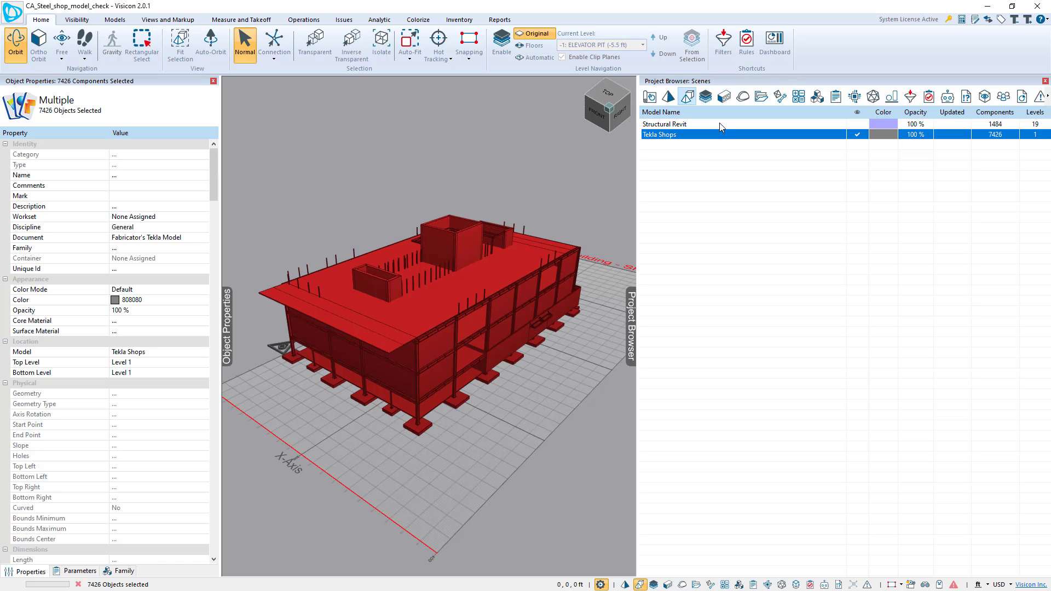
{"action": "left_click", "coordinate": [721, 126]}
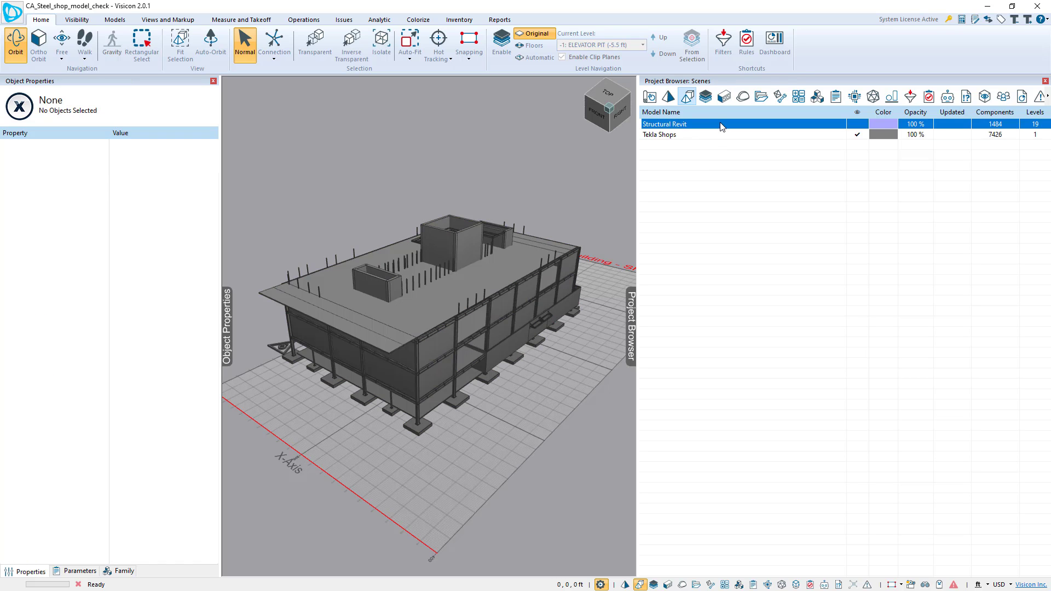
{"action": "left_click", "coordinate": [579, 185]}
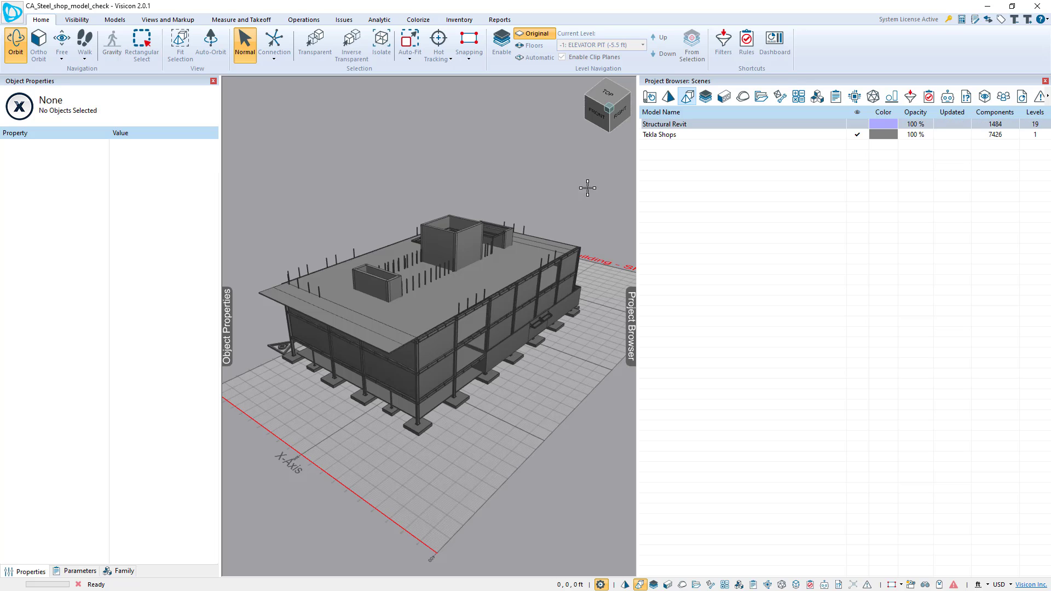
List the project's operations and review the settings of Columns - centroid 2 in tolerance and Beams - orphans - X
{"action": "left_click", "coordinate": [948, 99]}
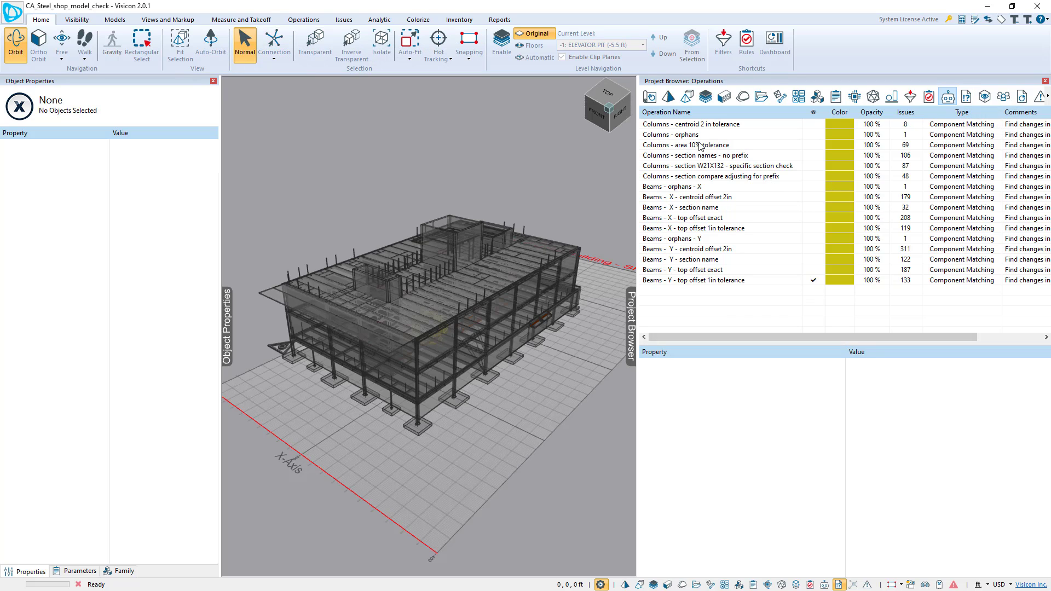
{"action": "left_click", "coordinate": [652, 125]}
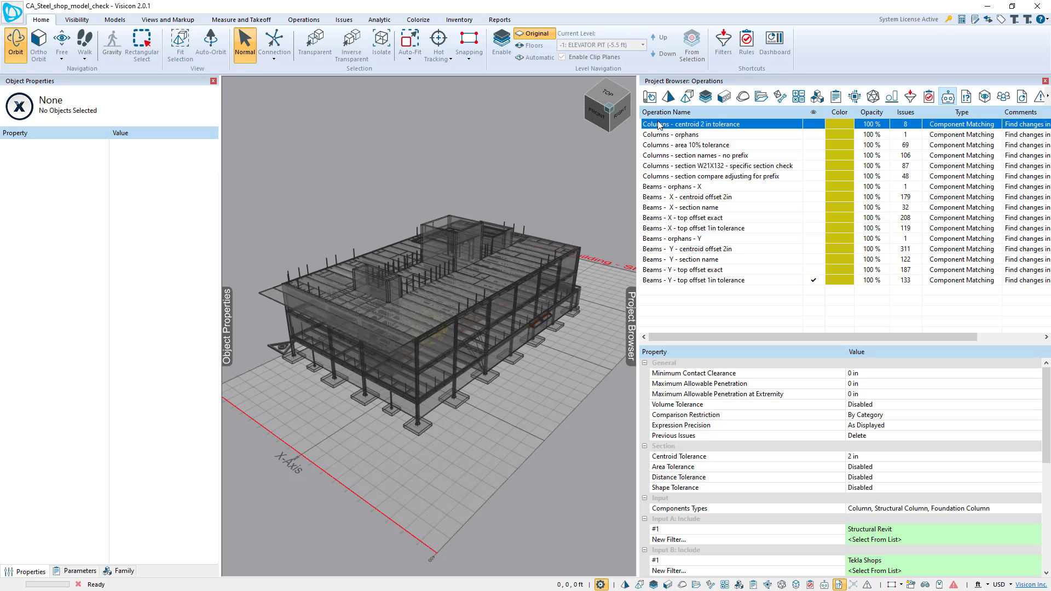
{"action": "left_click", "coordinate": [665, 189]}
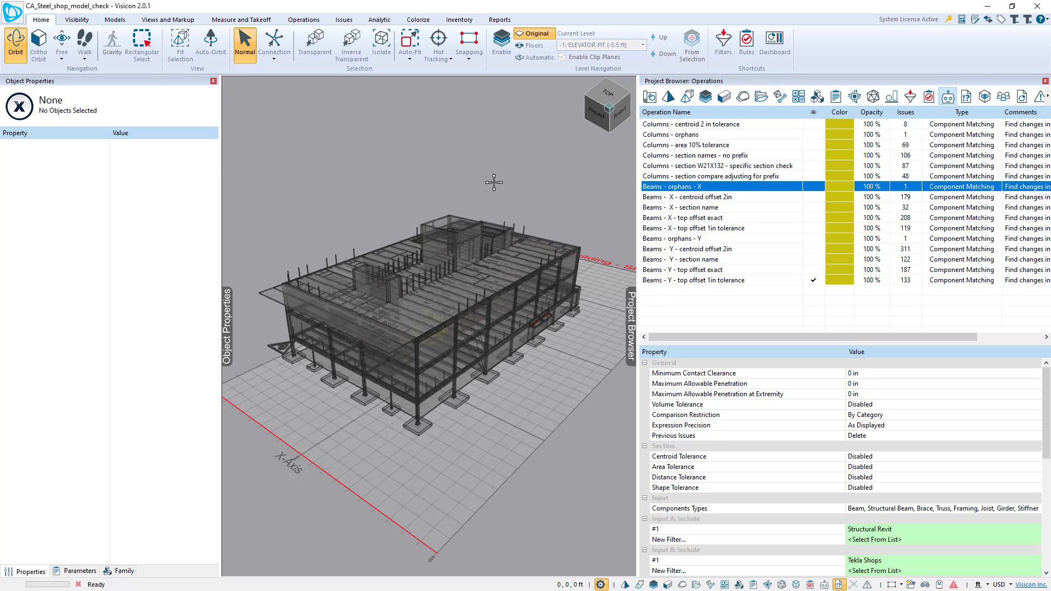
Turn off all component categories and display only the framing category
{"action": "left_click", "coordinate": [77, 20]}
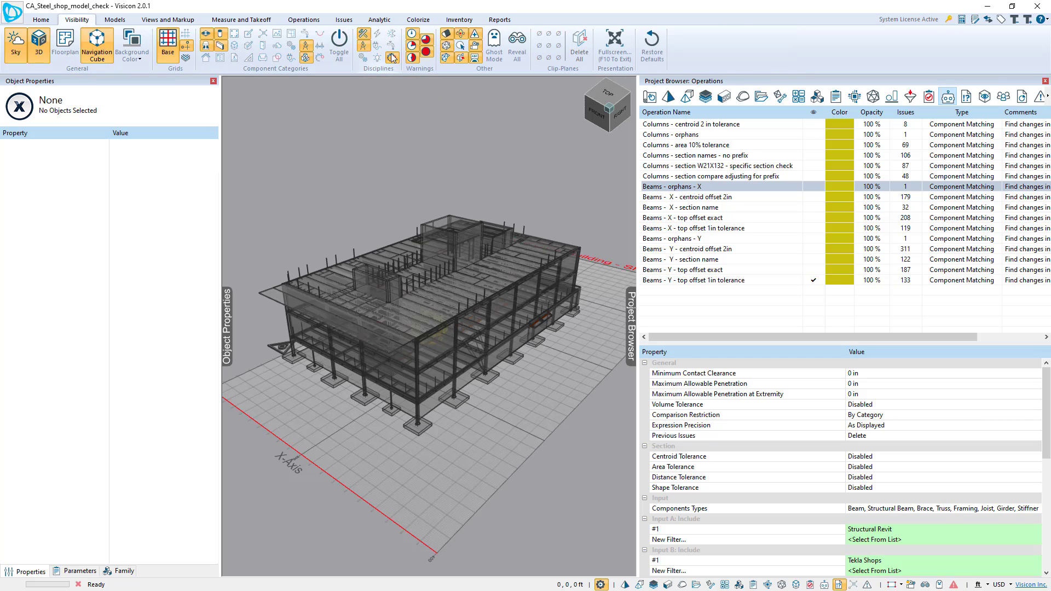
{"action": "left_click", "coordinate": [344, 49]}
{"action": "left_click", "coordinate": [206, 45]}
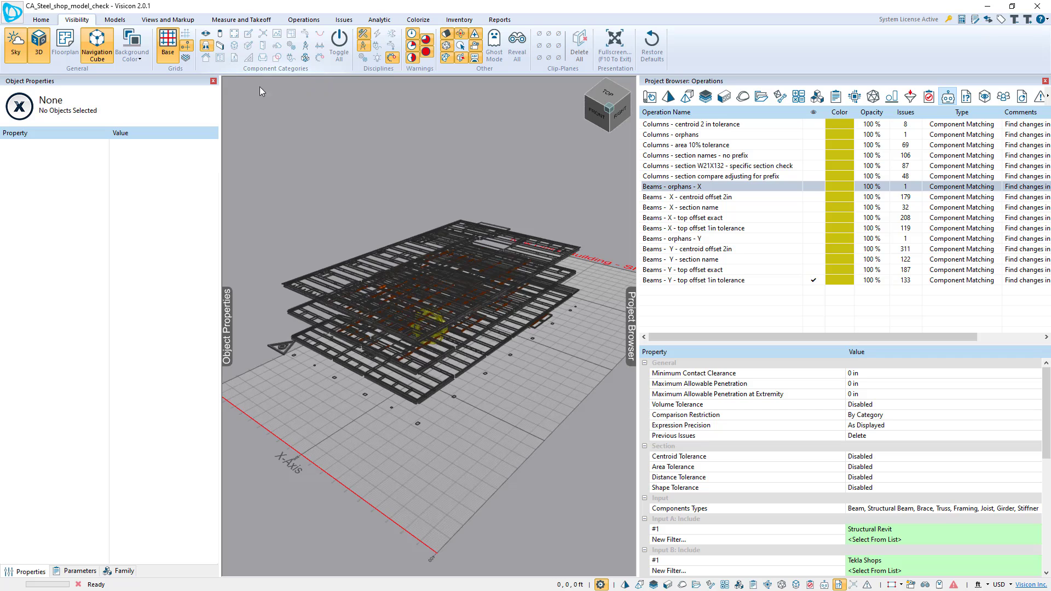
Hide the Beams - Y - top offset 1in tolerance results and display those of Beams - orphans - X
{"action": "left_click", "coordinate": [813, 280]}
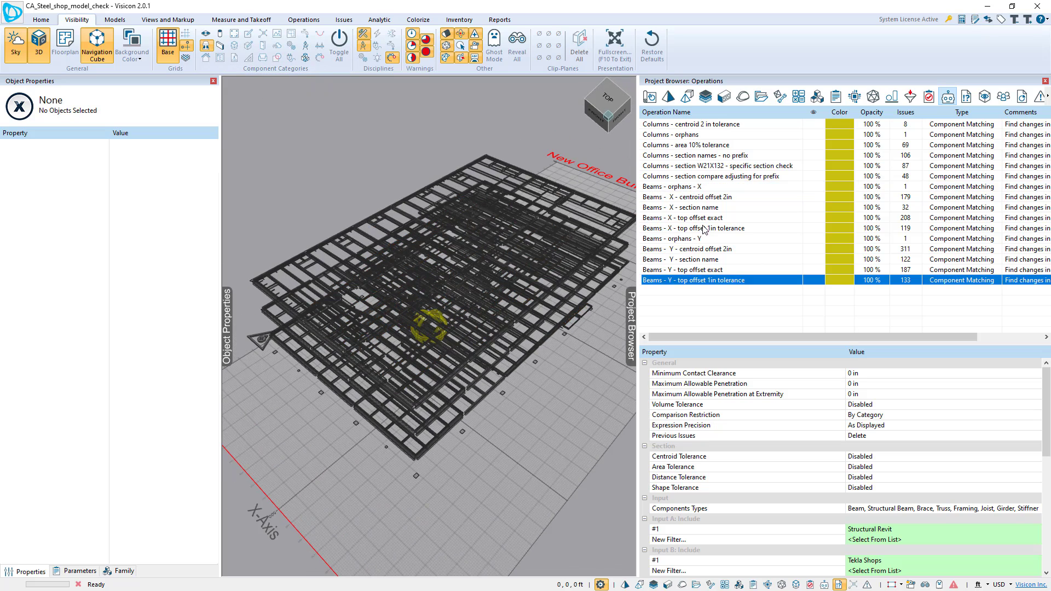
{"action": "left_click", "coordinate": [813, 188]}
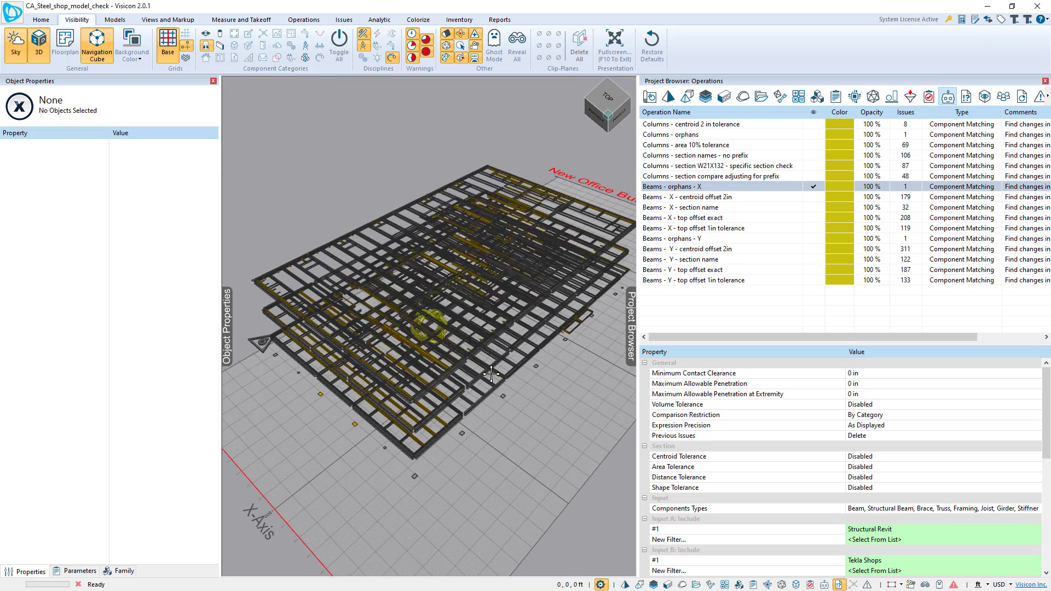
Inspect the highlighted orphan beams up close, checking the properties of an edge beam and a small angle beside it
{"action": "mouse_move", "coordinate": [429, 432]}
{"action": "middle_mouse_down"}
{"action": "mouse_move", "coordinate": [455, 468]}
{"action": "mouse_move", "coordinate": [426, 472]}
{"action": "mouse_move", "coordinate": [399, 442]}
{"action": "mouse_move", "coordinate": [400, 410]}
{"action": "middle_mouse_up"}
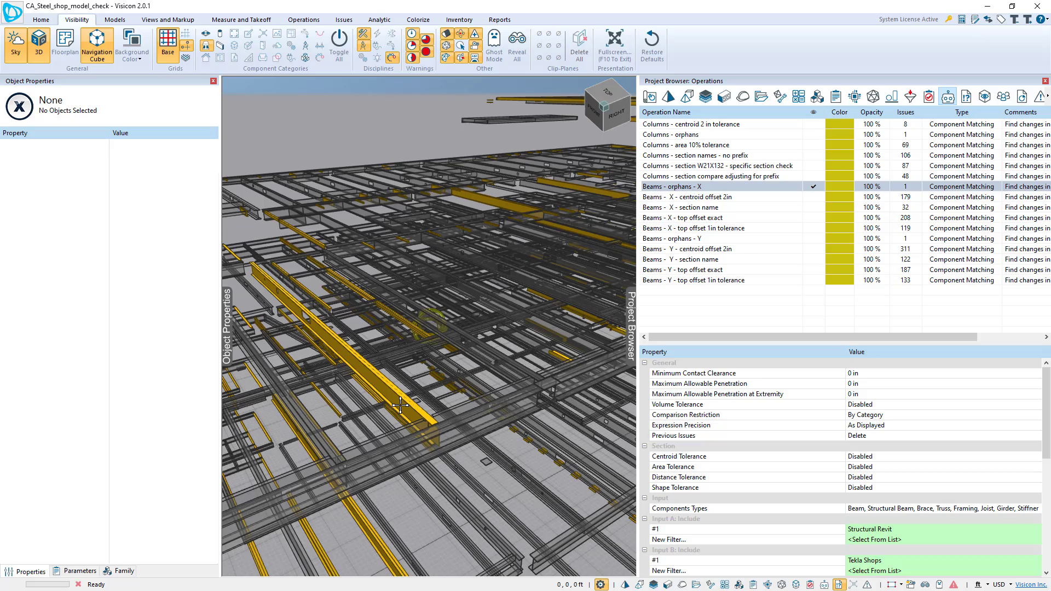
{"action": "middle_click_drag", "start_coordinate": [400, 405], "coordinate": [526, 375]}
{"action": "double_click", "coordinate": [529, 412]}
{"action": "scroll", "coordinate": [393, 382], "scroll_direction": "up", "scroll_amount": 5}
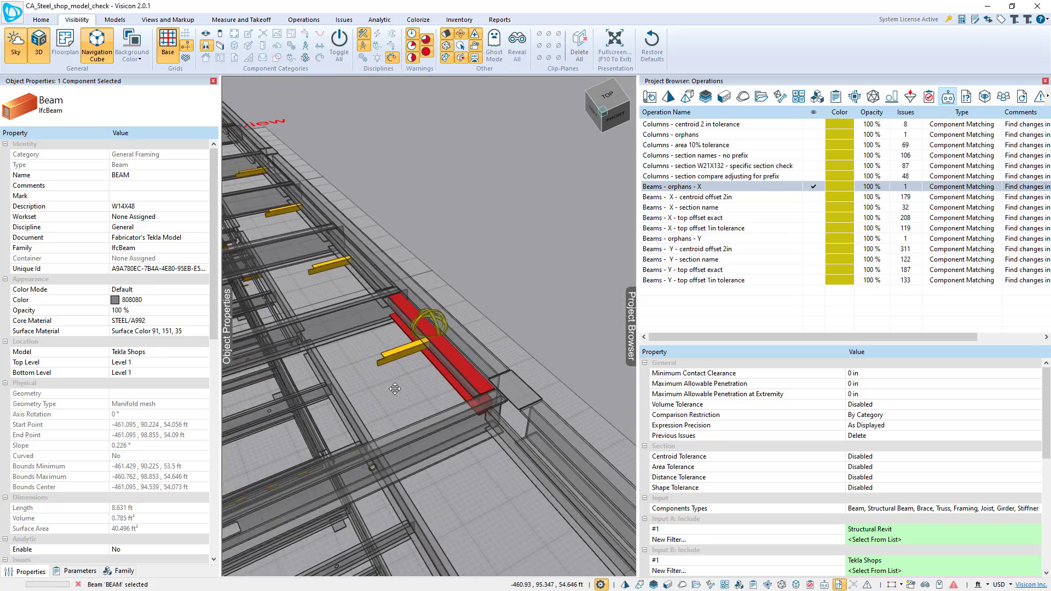
{"action": "middle_click_drag", "start_coordinate": [396, 389], "coordinate": [481, 380]}
{"action": "left_click", "coordinate": [465, 409]}
{"action": "left_click", "coordinate": [481, 379]}
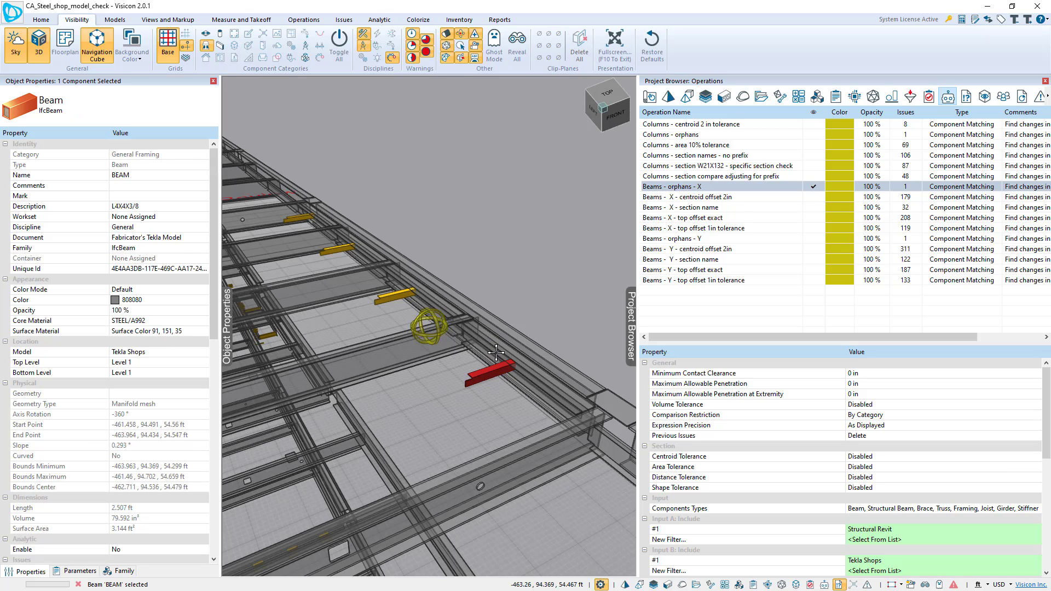
{"action": "scroll", "coordinate": [496, 353], "scroll_direction": "down", "scroll_amount": 5}
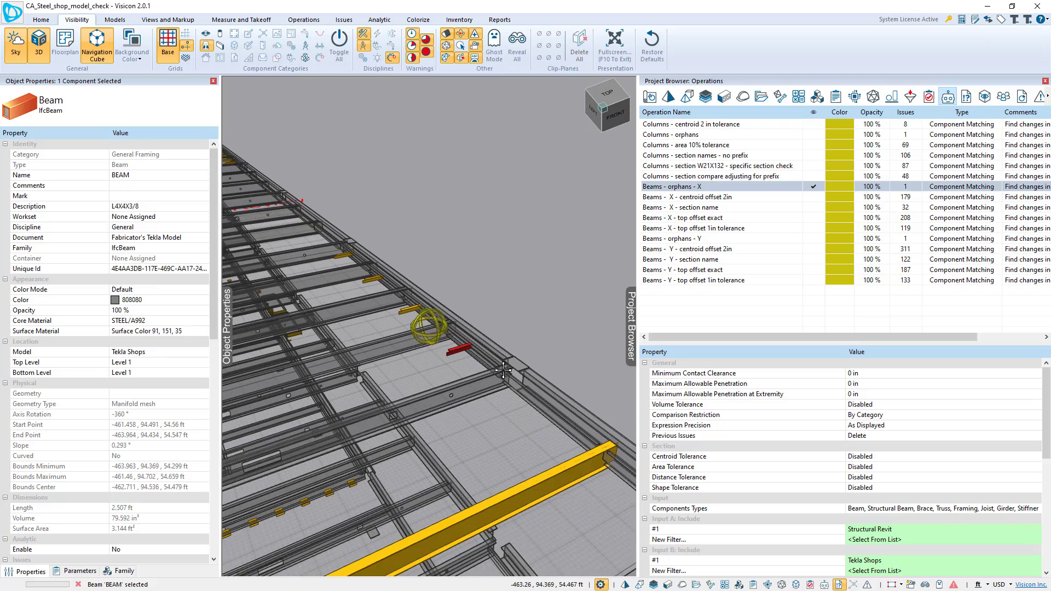
{"action": "middle_click_drag", "start_coordinate": [525, 397], "coordinate": [586, 436]}
{"action": "left_click", "coordinate": [510, 444]}
Display the Beams - X - section name results instead of Beams - orphans - X, and check the operation's matching expression
{"action": "left_click", "coordinate": [813, 188]}
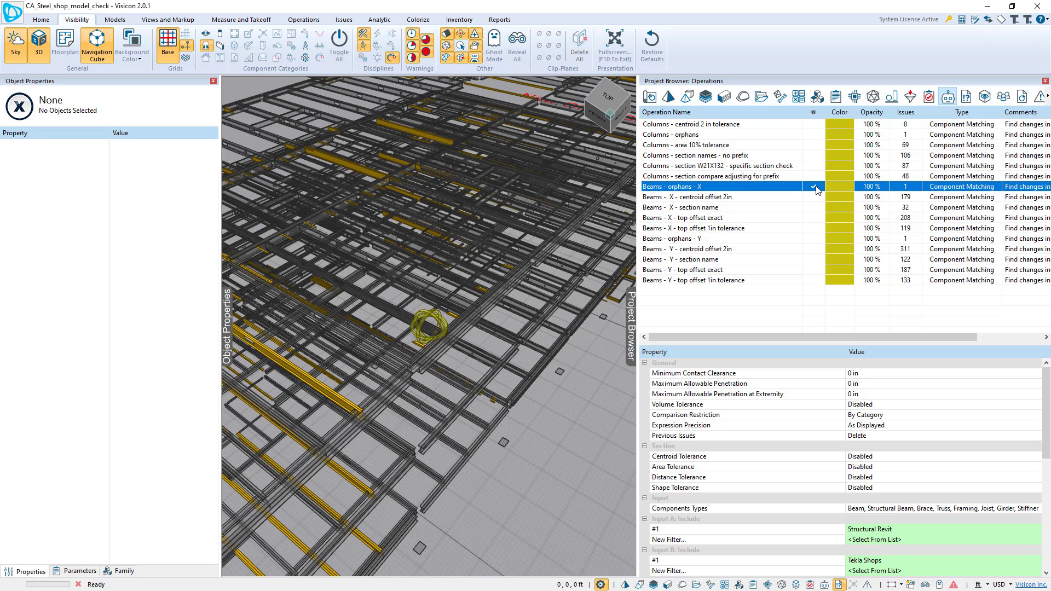
{"action": "left_click", "coordinate": [681, 208]}
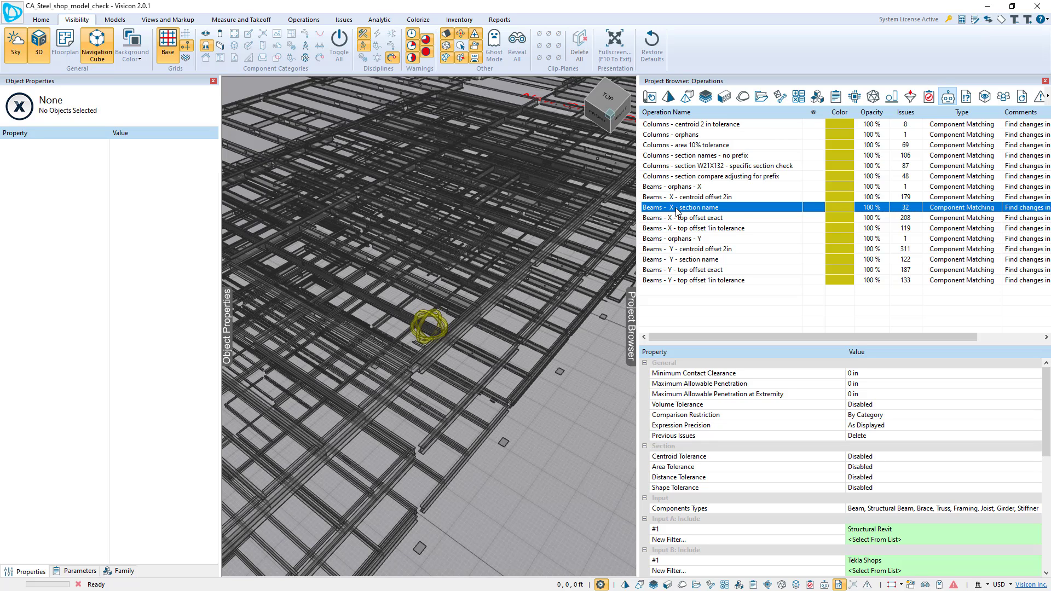
{"action": "left_click", "coordinate": [817, 208]}
{"action": "scroll", "coordinate": [854, 424], "scroll_direction": "down", "scroll_amount": 8}
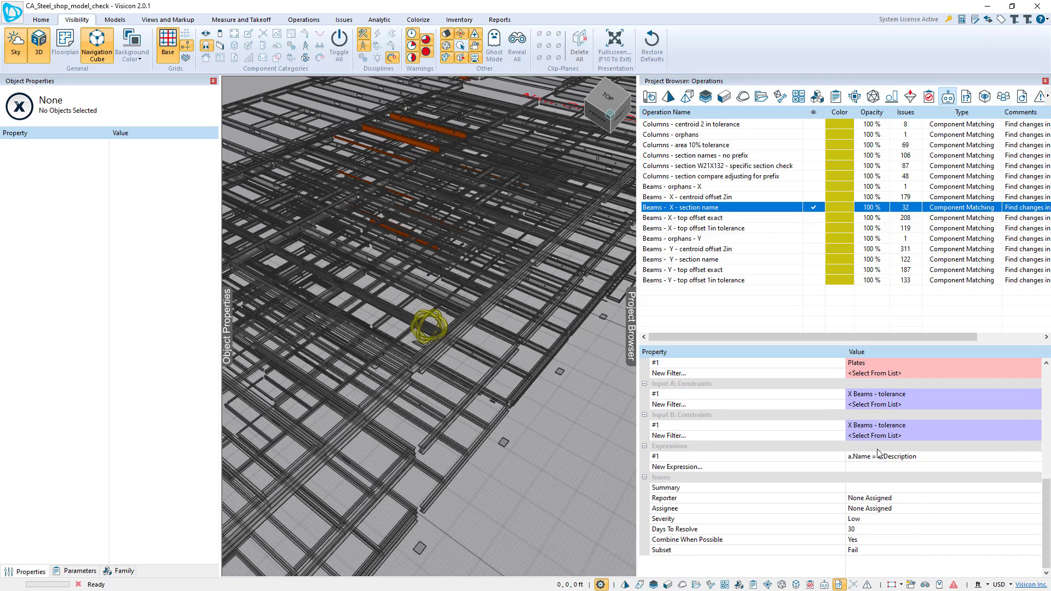
{"action": "left_click", "coordinate": [879, 460]}
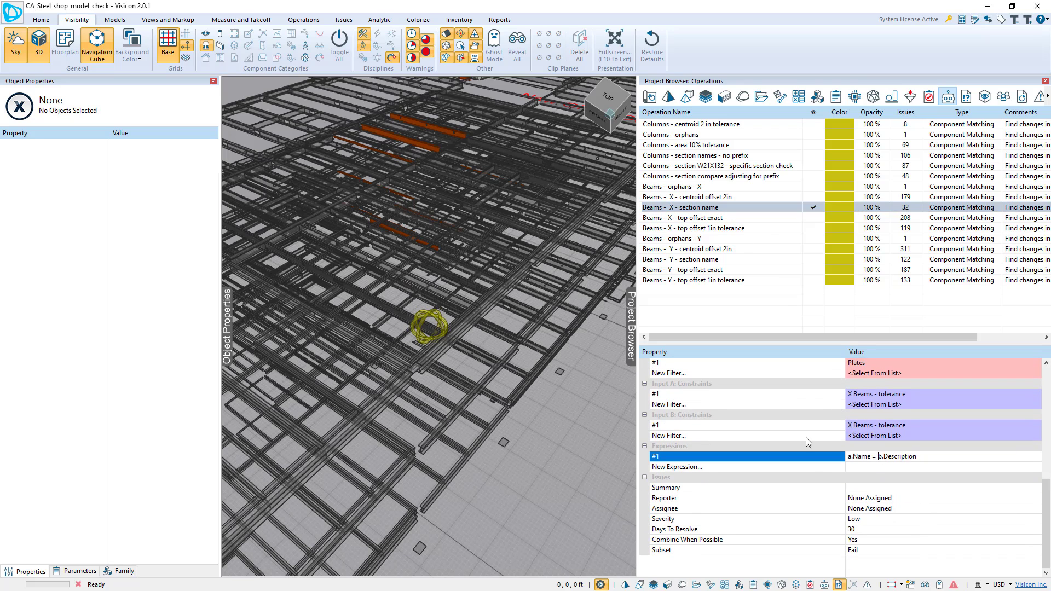
Focus on a flagged section-name beam and select the Tekla Shops beam to show its properties
{"action": "left_click", "coordinate": [435, 146]}
{"action": "double_click", "coordinate": [435, 147]}
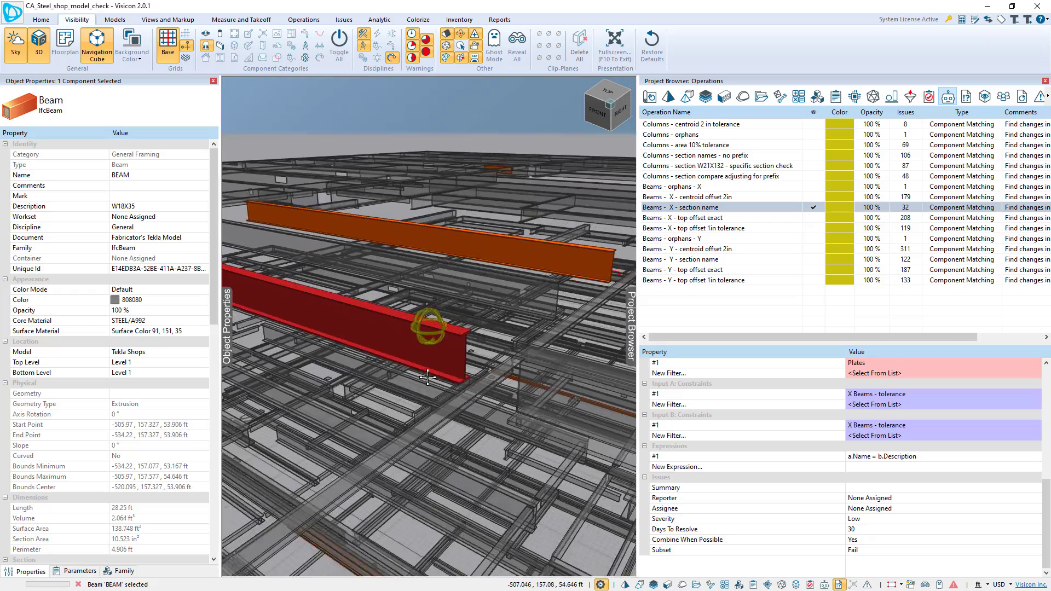
{"action": "middle_click_drag", "start_coordinate": [494, 409], "coordinate": [377, 394]}
{"action": "left_click", "coordinate": [356, 233]}
{"action": "middle_click_drag", "start_coordinate": [452, 382], "coordinate": [458, 386]}
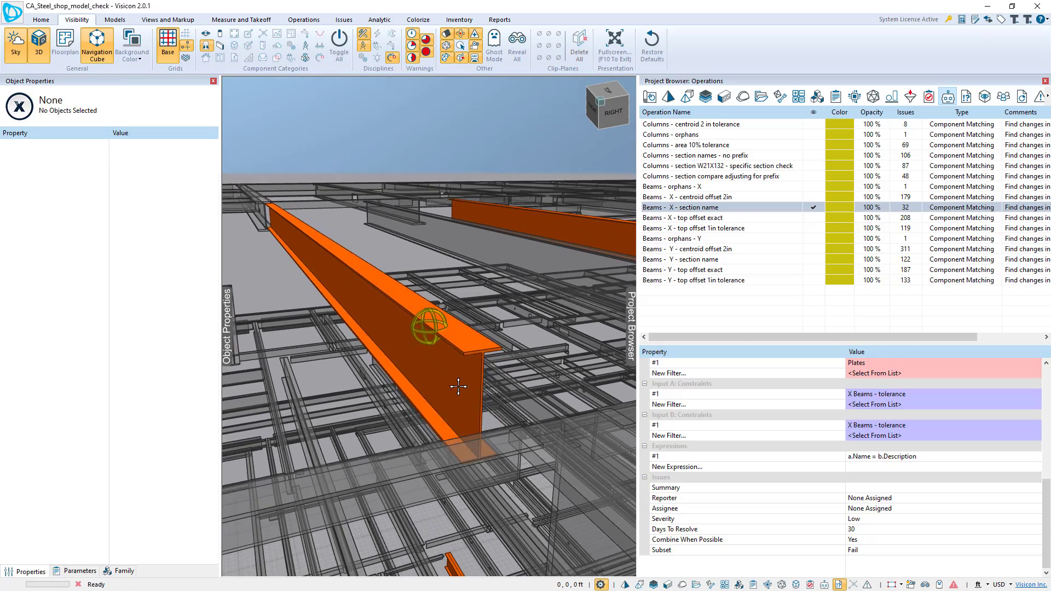
{"action": "left_click", "coordinate": [459, 387]}
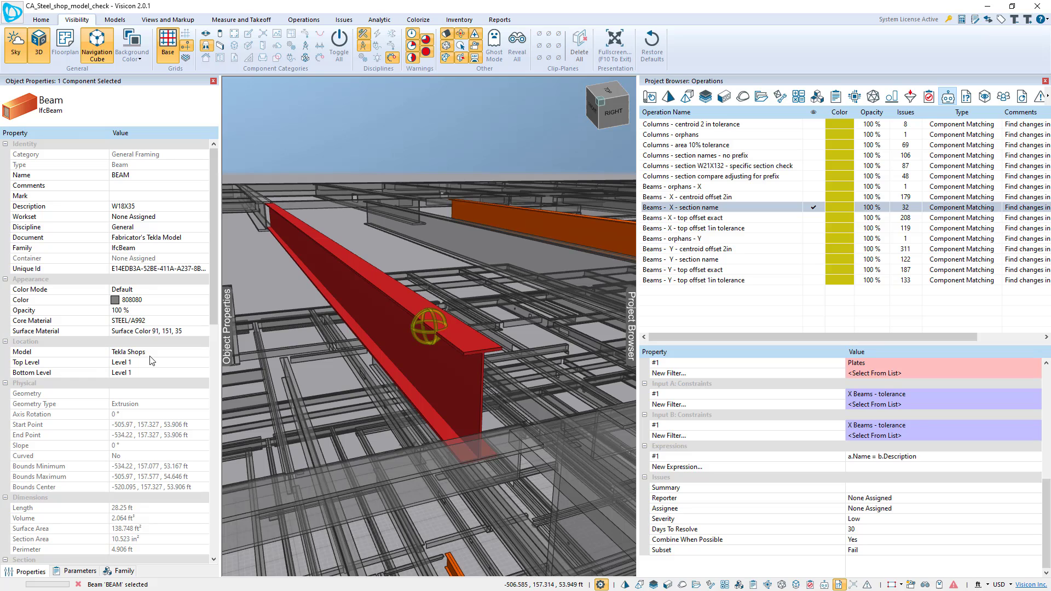
Compare the Tekla beam's Name and Description properties with the b.Description part of the operation's expression
{"action": "left_click", "coordinate": [96, 176]}
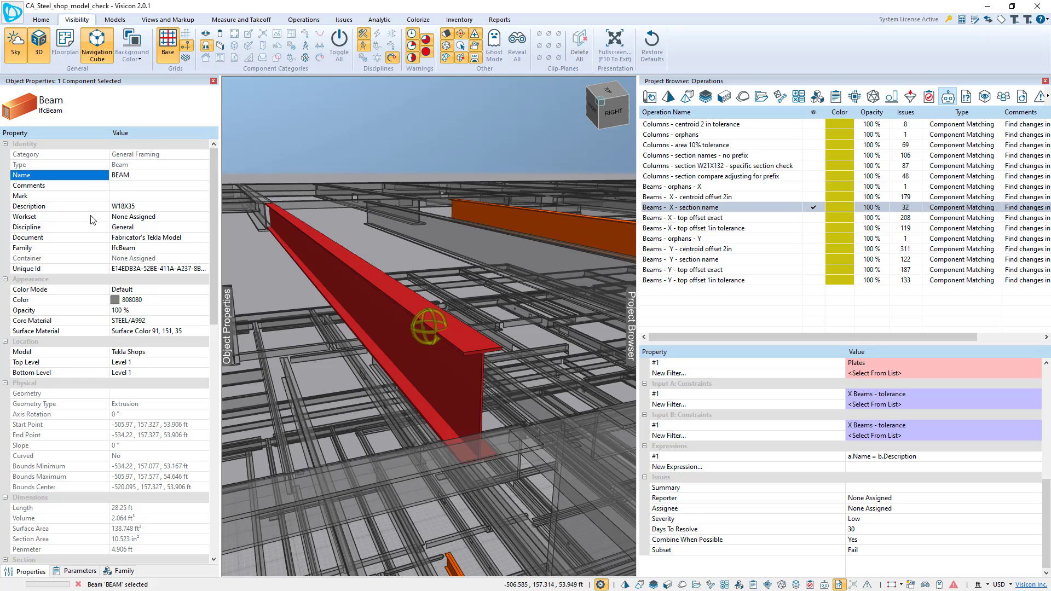
{"action": "left_click", "coordinate": [78, 206]}
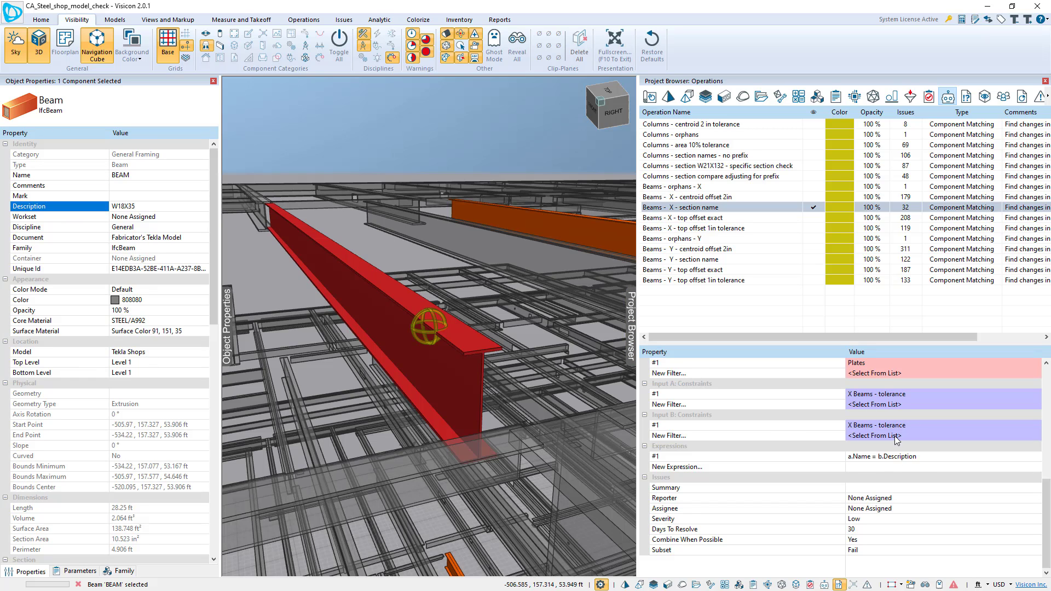
{"action": "left_click", "coordinate": [894, 457]}
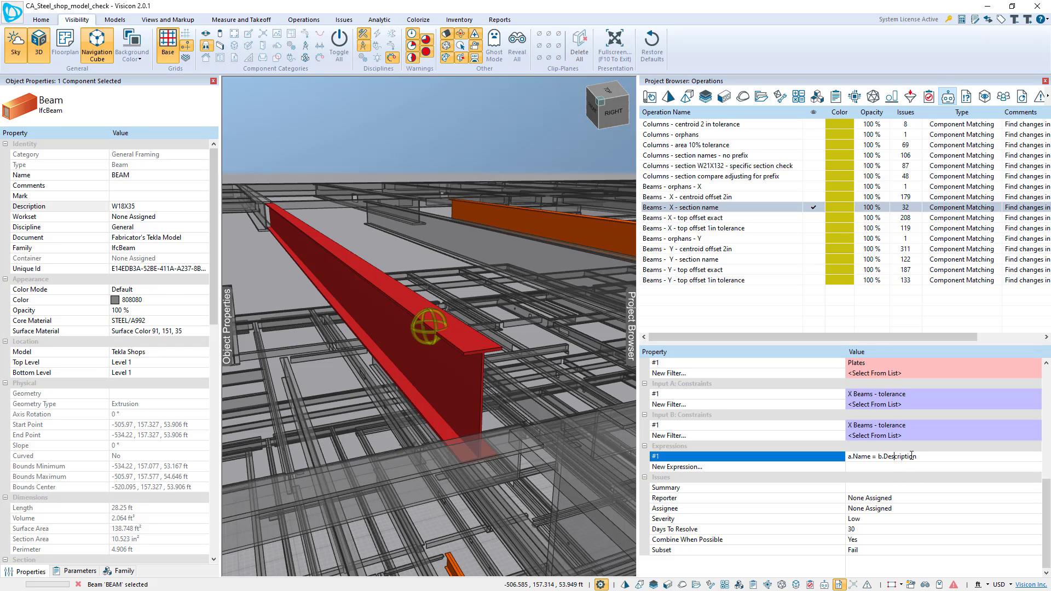
{"action": "left_click_drag", "start_coordinate": [916, 456], "coordinate": [880, 454]}
Examine the flagged beam from its end and side, and clear the selection
{"action": "left_click", "coordinate": [445, 365]}
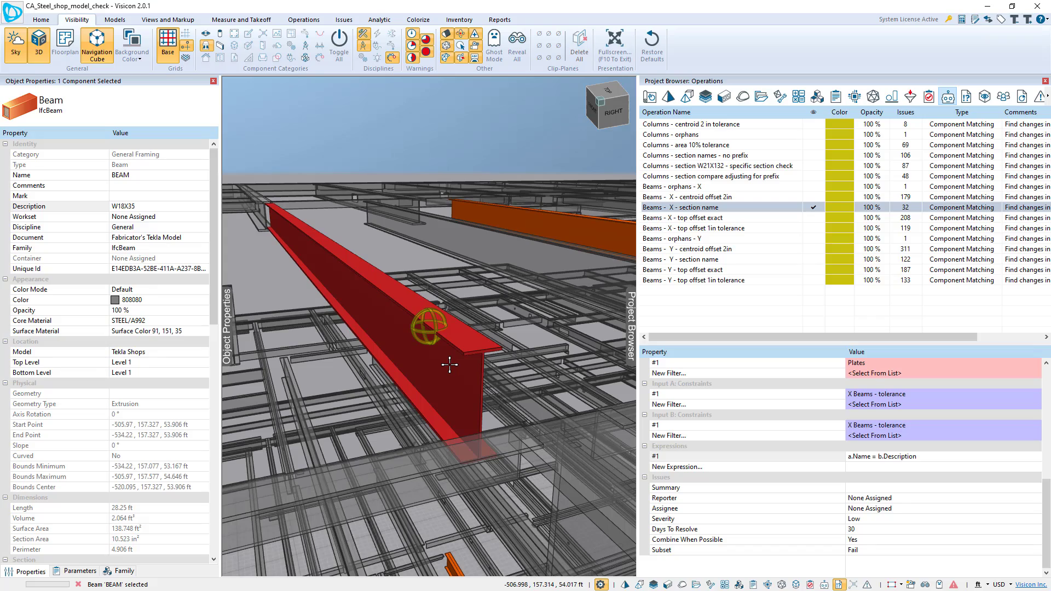
{"action": "left_click", "coordinate": [449, 364]}
{"action": "middle_click_drag", "start_coordinate": [492, 402], "coordinate": [494, 257]}
{"action": "middle_click_drag", "start_coordinate": [514, 219], "coordinate": [476, 301]}
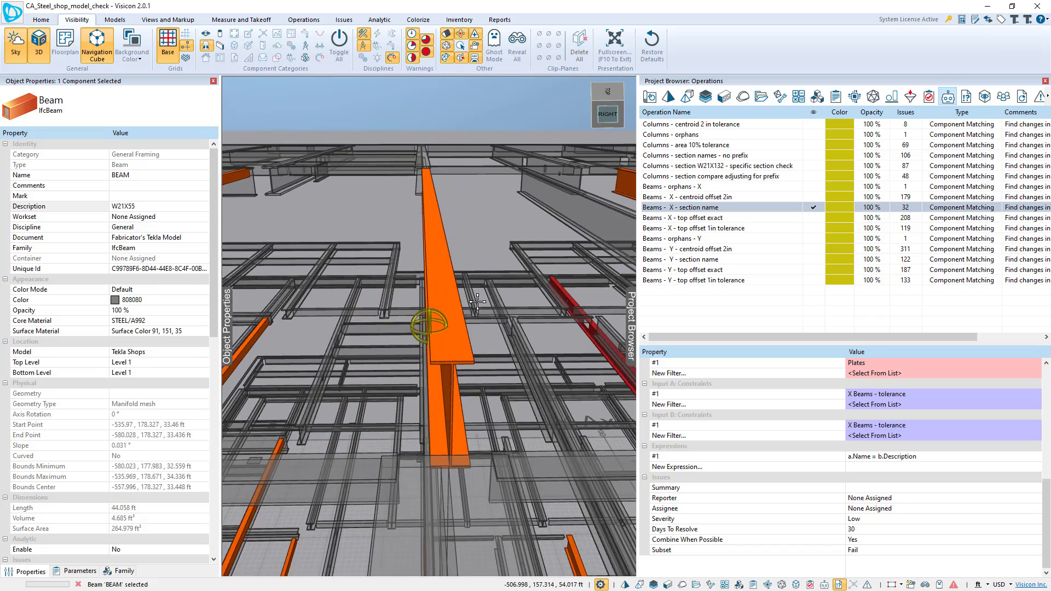
{"action": "left_click", "coordinate": [412, 316]}
{"action": "middle_click_drag", "start_coordinate": [412, 316], "coordinate": [446, 292]}
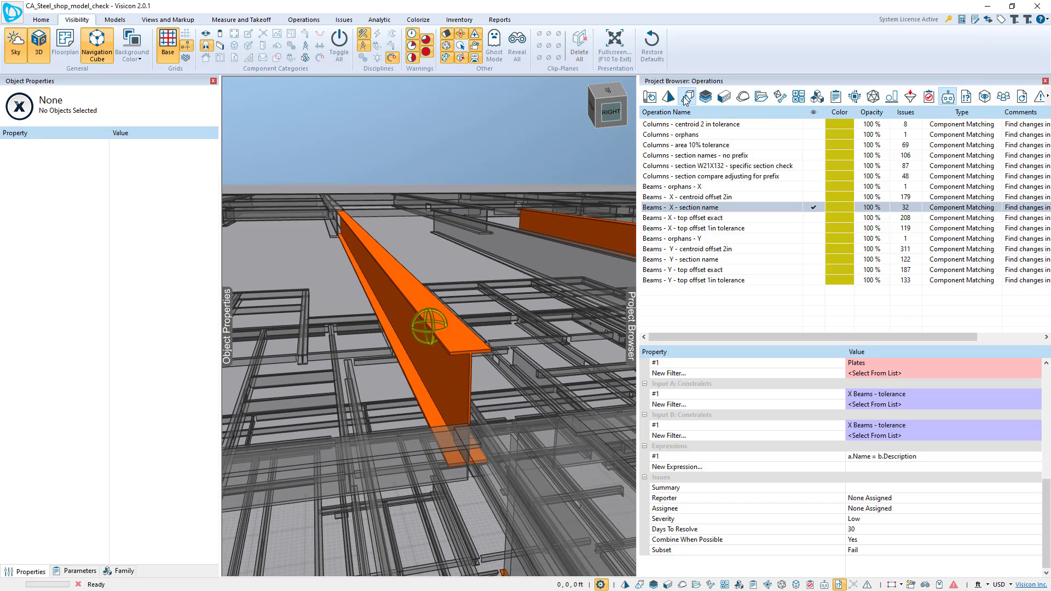
Display the Structural Revit model together with Tekla Shops around the flagged beam
{"action": "left_click", "coordinate": [687, 96]}
{"action": "left_click", "coordinate": [862, 125]}
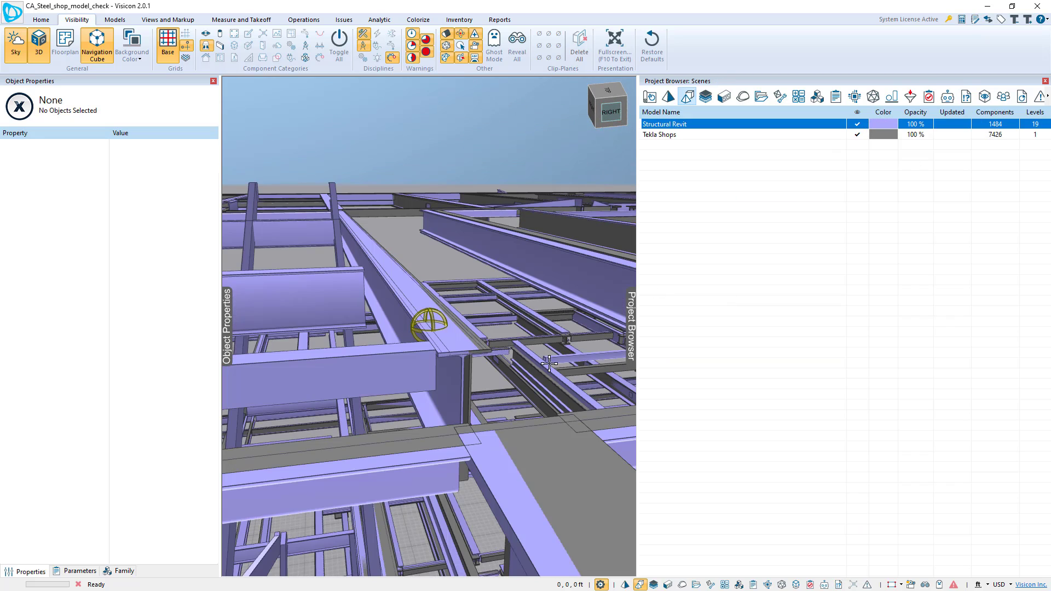
{"action": "middle_click_drag", "start_coordinate": [506, 354], "coordinate": [465, 364]}
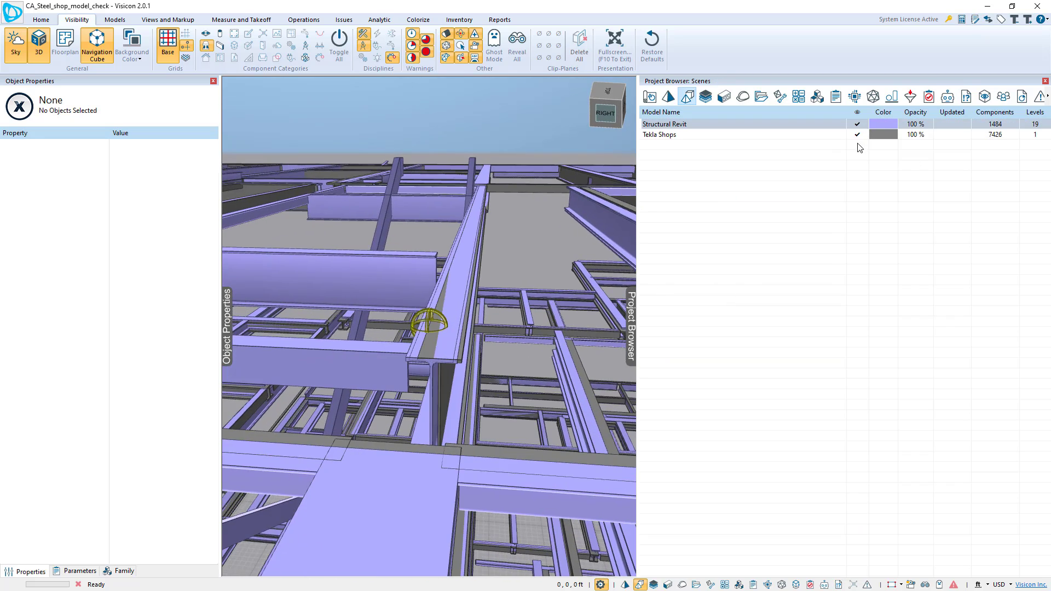
Return to the operation results and check the Description of the Tekla Shops beam in the flagged overlapping pair
{"action": "left_click", "coordinate": [948, 97]}
{"action": "scroll", "coordinate": [434, 383], "scroll_direction": "up", "scroll_amount": 5}
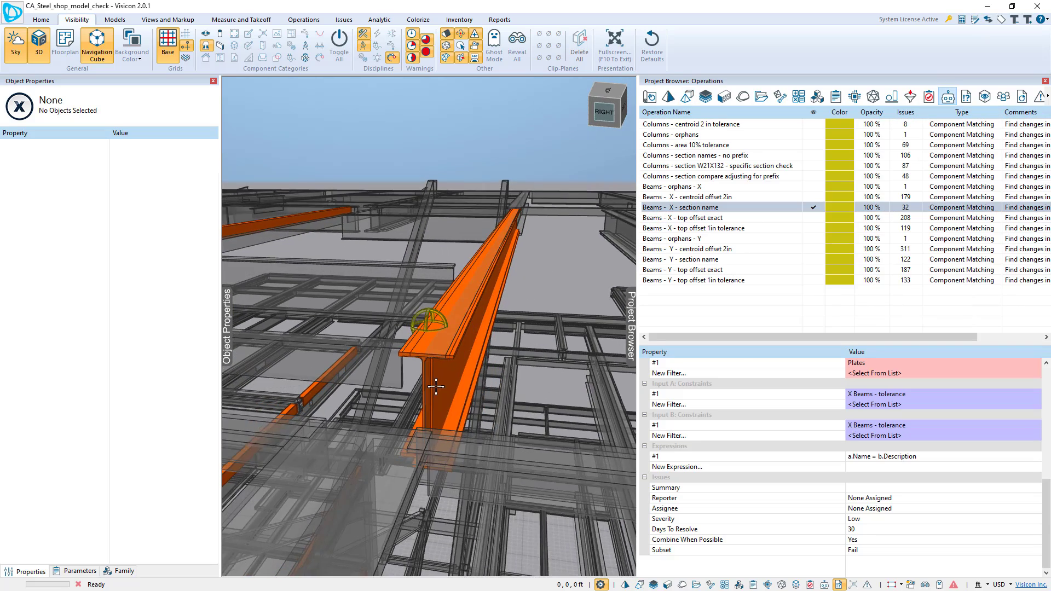
{"action": "middle_click_drag", "start_coordinate": [449, 402], "coordinate": [449, 369]}
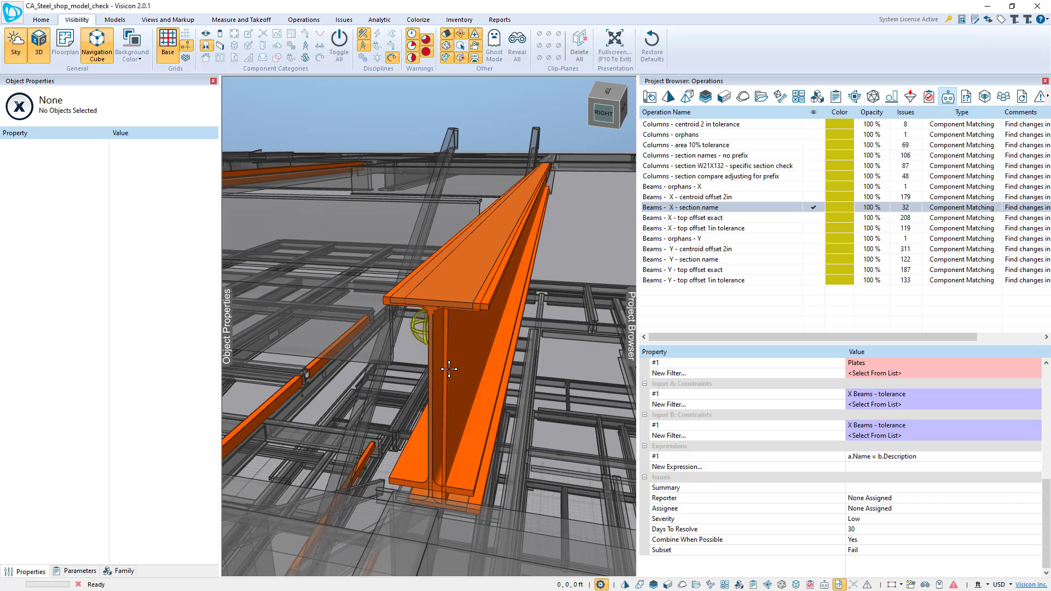
{"action": "left_click", "coordinate": [486, 304]}
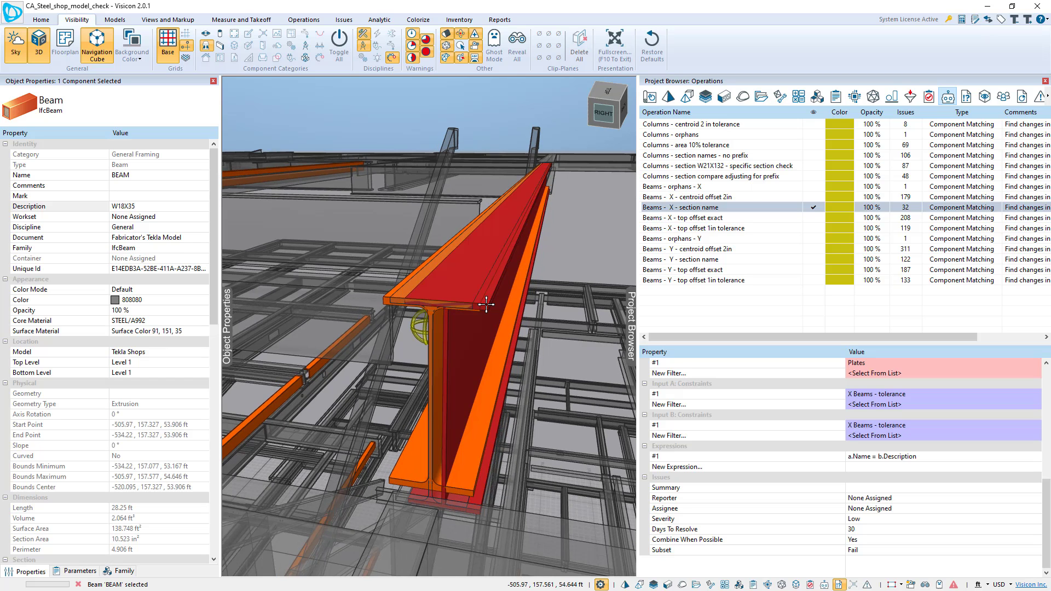
{"action": "left_click", "coordinate": [59, 208]}
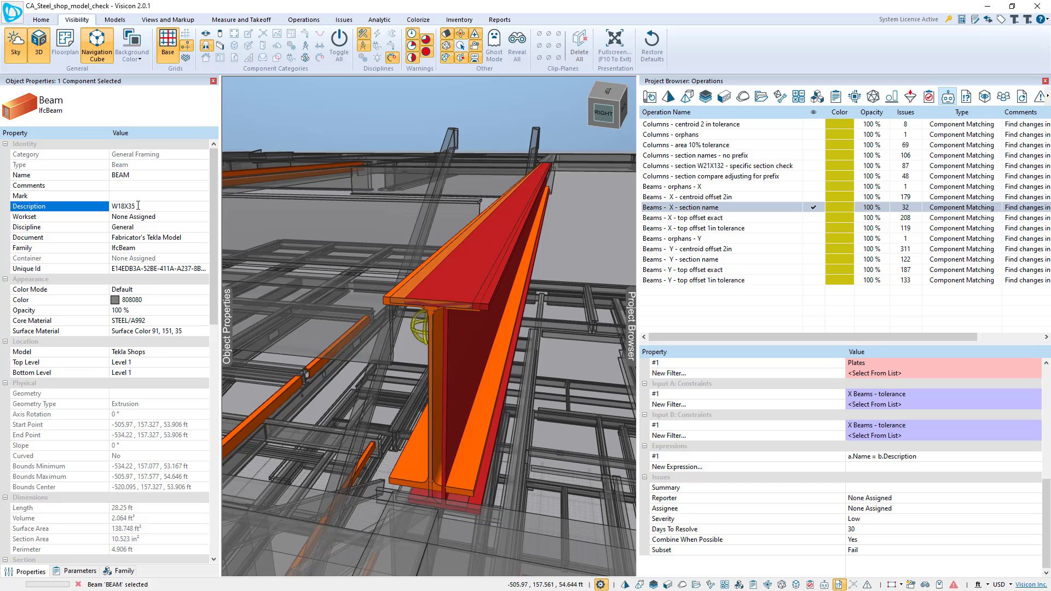
{"action": "left_click_drag", "start_coordinate": [138, 206], "coordinate": [112, 207]}
Select the overlapping Structural Revit beam and check its section in the Name property
{"action": "left_click", "coordinate": [387, 299]}
{"action": "left_click", "coordinate": [102, 177]}
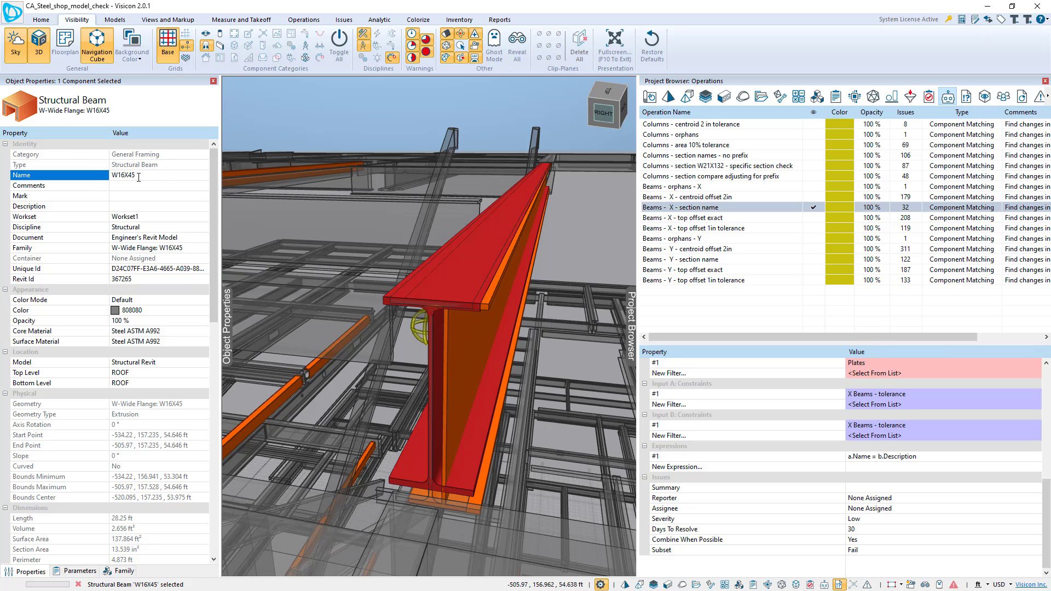
{"action": "left_click_drag", "start_coordinate": [141, 175], "coordinate": [110, 175]}
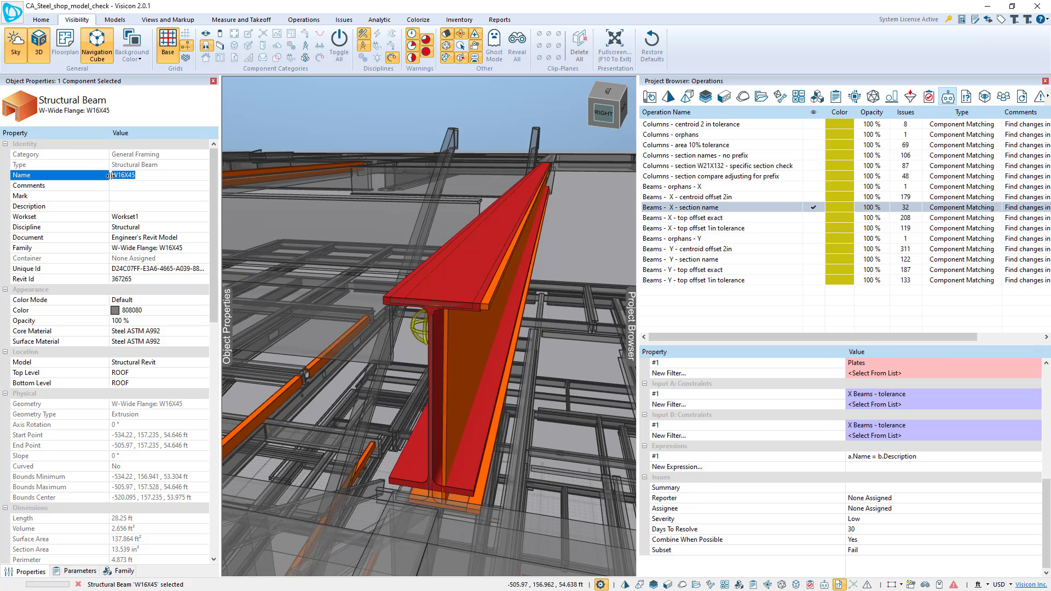
Switch the selection between the overlapping Tekla Shops and Structural Revit beams and check the Tekla beam's section in the Description property
{"action": "left_click", "coordinate": [484, 305]}
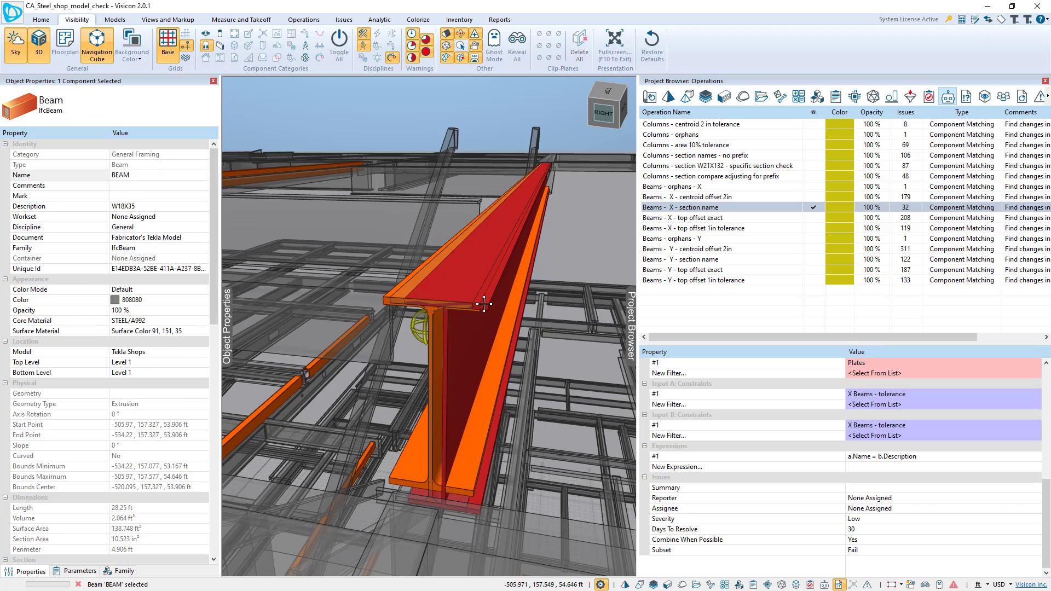
{"action": "left_click", "coordinate": [387, 299]}
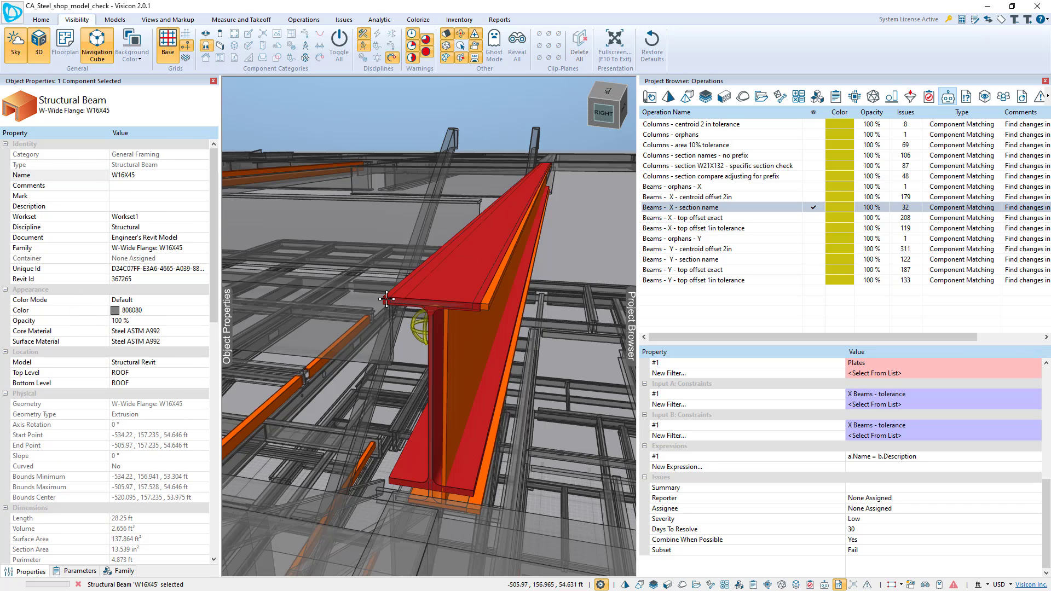
{"action": "left_click", "coordinate": [484, 305]}
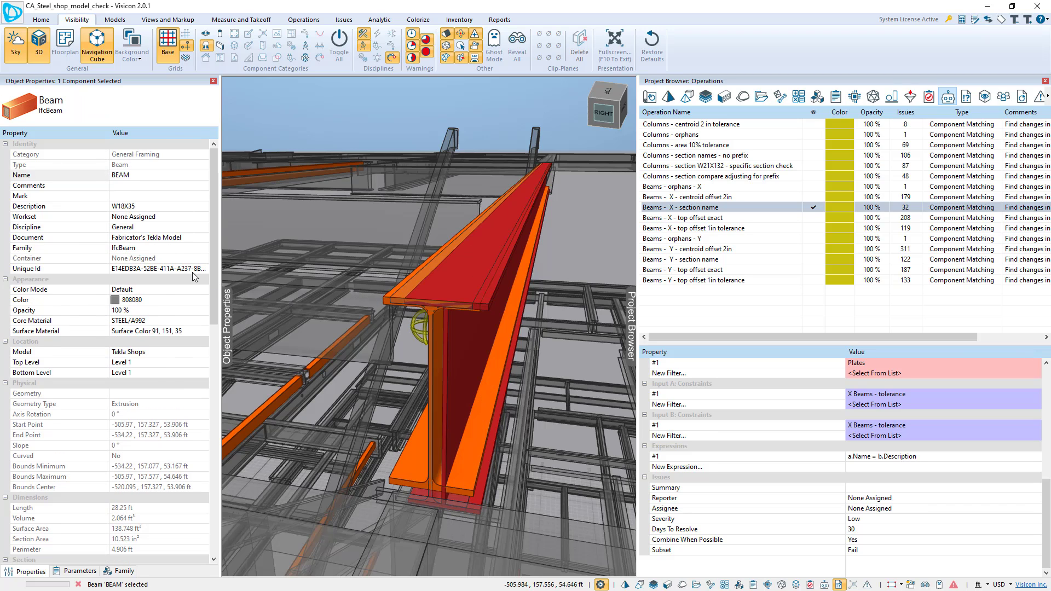
{"action": "left_click", "coordinate": [135, 208]}
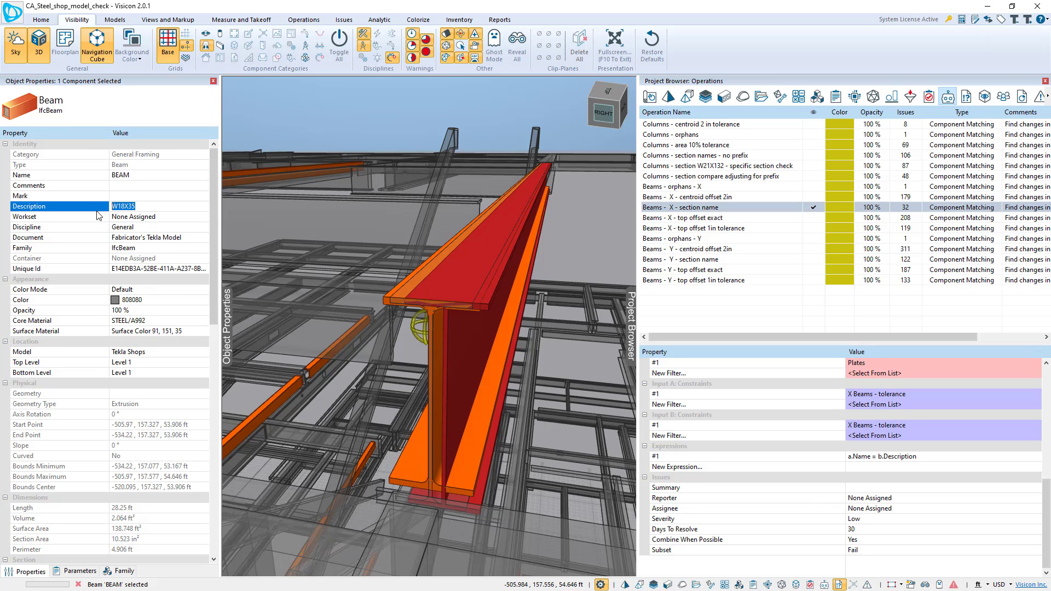
{"action": "left_click", "coordinate": [144, 209]}
{"action": "middle_click_drag", "start_coordinate": [550, 391], "coordinate": [543, 383]}
{"action": "left_click", "coordinate": [543, 382]}
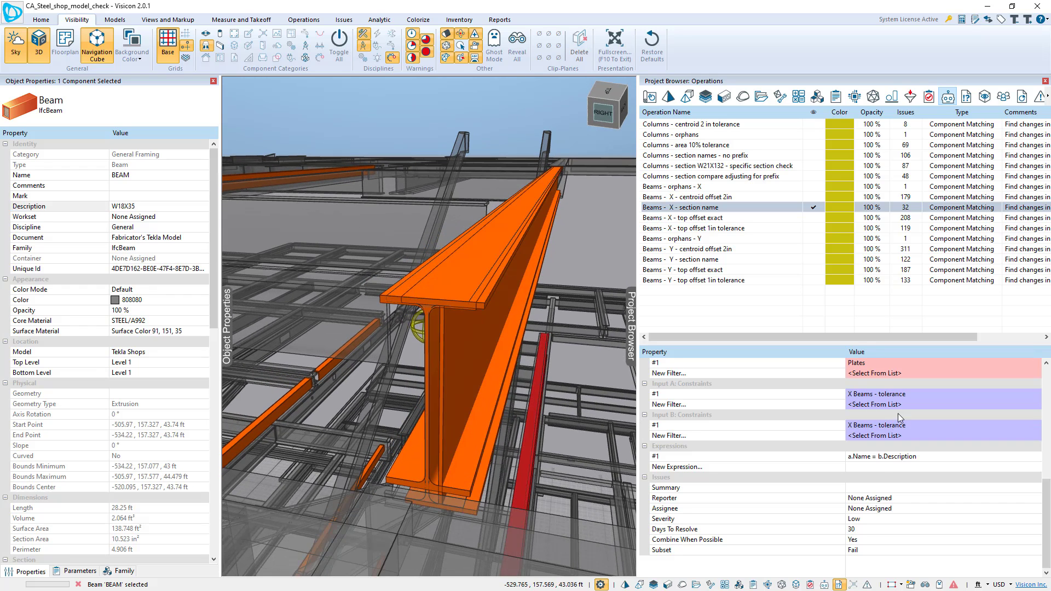
Review the a.Name = b.Description expression of the Beams - X - section name operation together with its input filters
{"action": "left_click", "coordinate": [886, 456]}
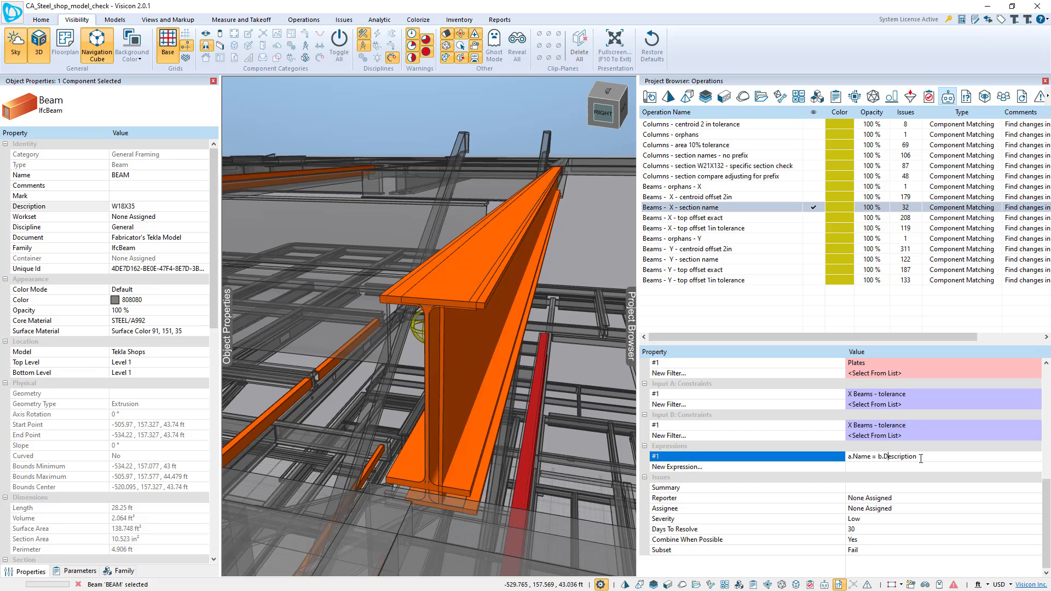
{"action": "left_click_drag", "start_coordinate": [921, 458], "coordinate": [809, 477]}
{"action": "scroll", "coordinate": [870, 441], "scroll_direction": "up", "scroll_amount": 4}
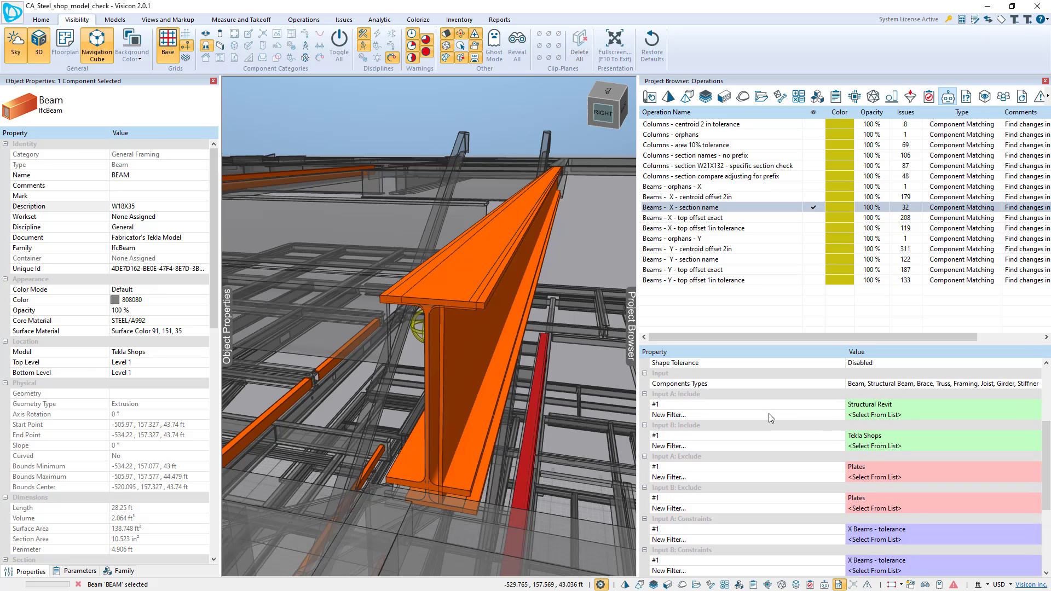
{"action": "scroll", "coordinate": [867, 411], "scroll_direction": "down", "scroll_amount": 4}
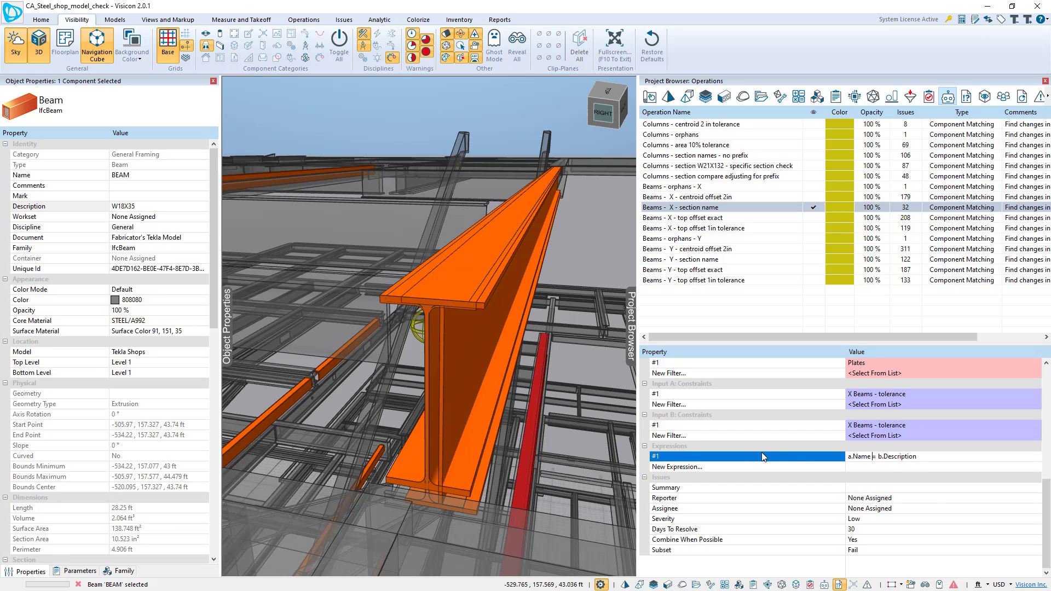
{"action": "left_click", "coordinate": [887, 465]}
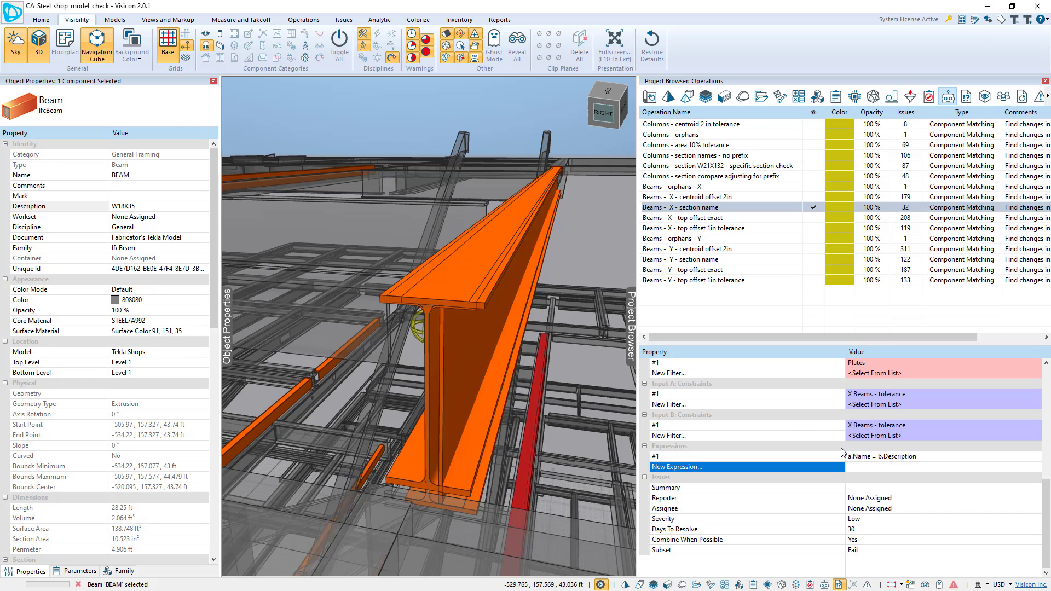
{"action": "left_click", "coordinate": [47, 176]}
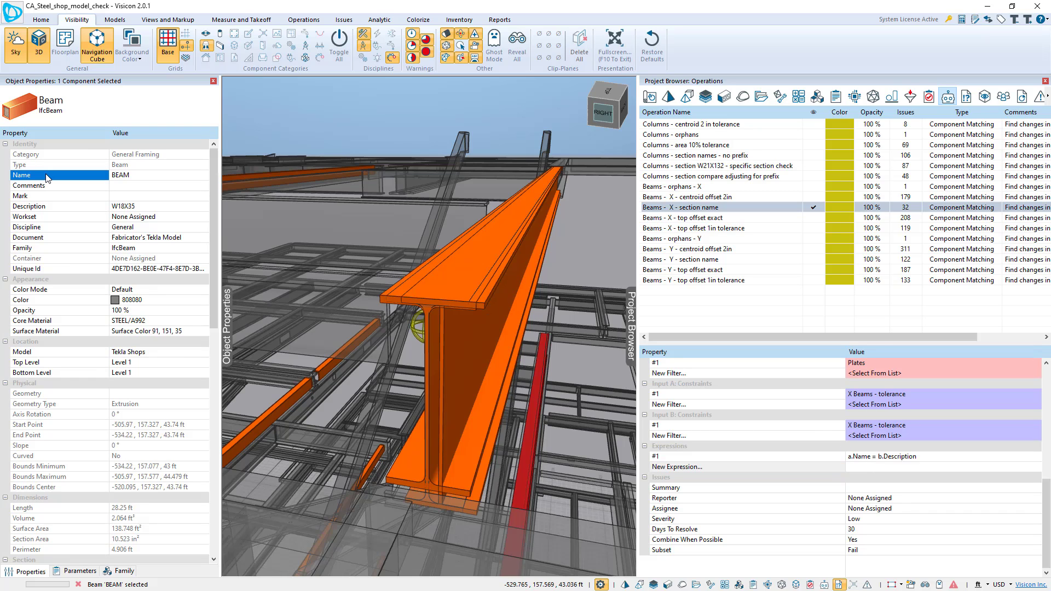
{"action": "right_click", "coordinate": [47, 176]}
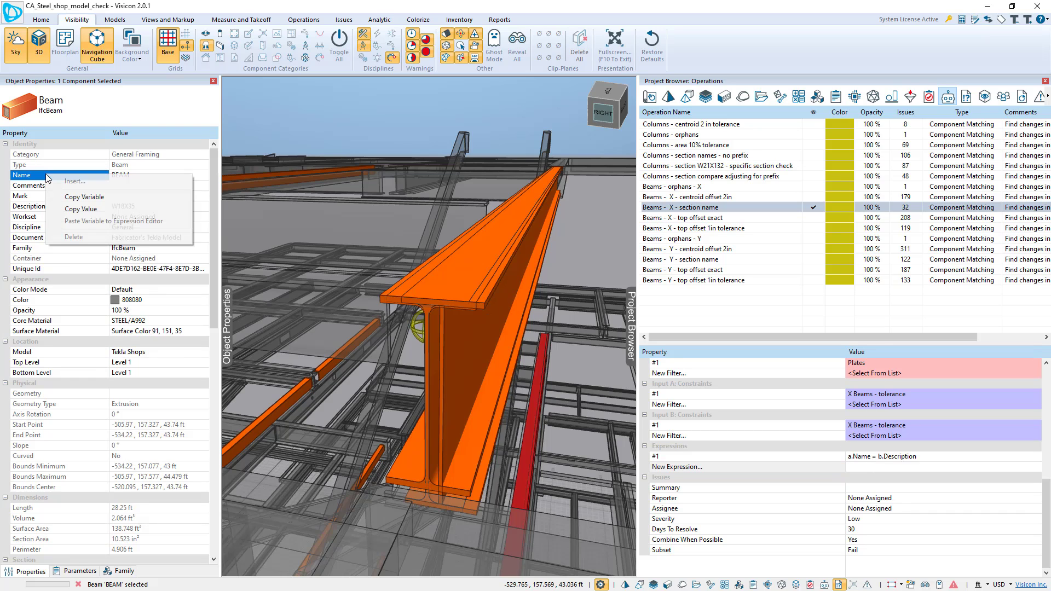
{"action": "left_click", "coordinate": [100, 197]}
{"action": "left_click", "coordinate": [867, 467]}
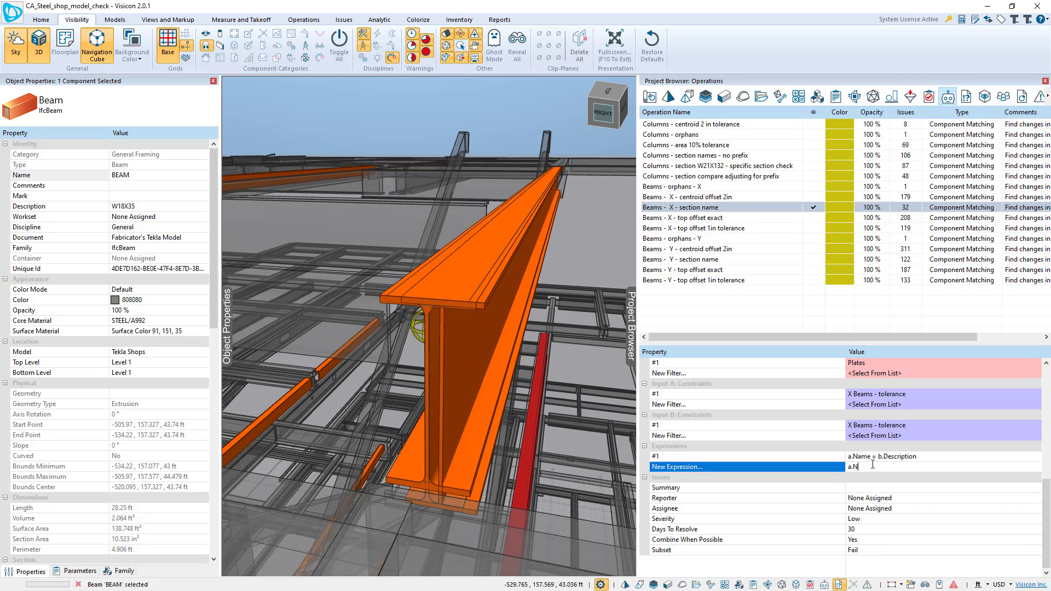
{"action": "left_click", "coordinate": [954, 456]}
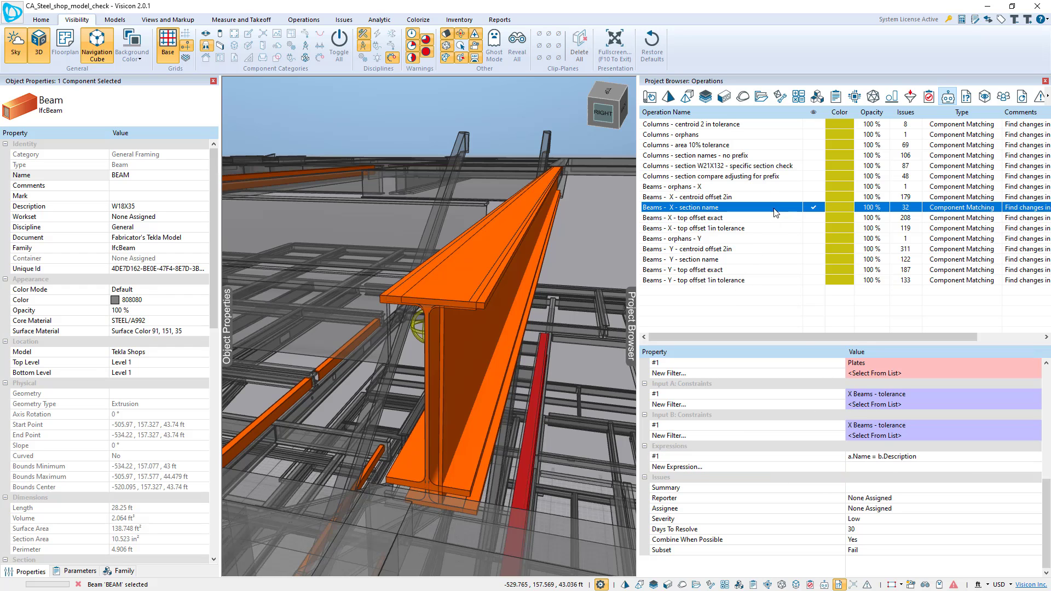
Compare the Structural Revit beam's Name with the overlapping Tekla Shops beam's Description, then clear the selection
{"action": "left_click_drag", "start_coordinate": [507, 366], "coordinate": [469, 376]}
{"action": "left_click", "coordinate": [478, 366]}
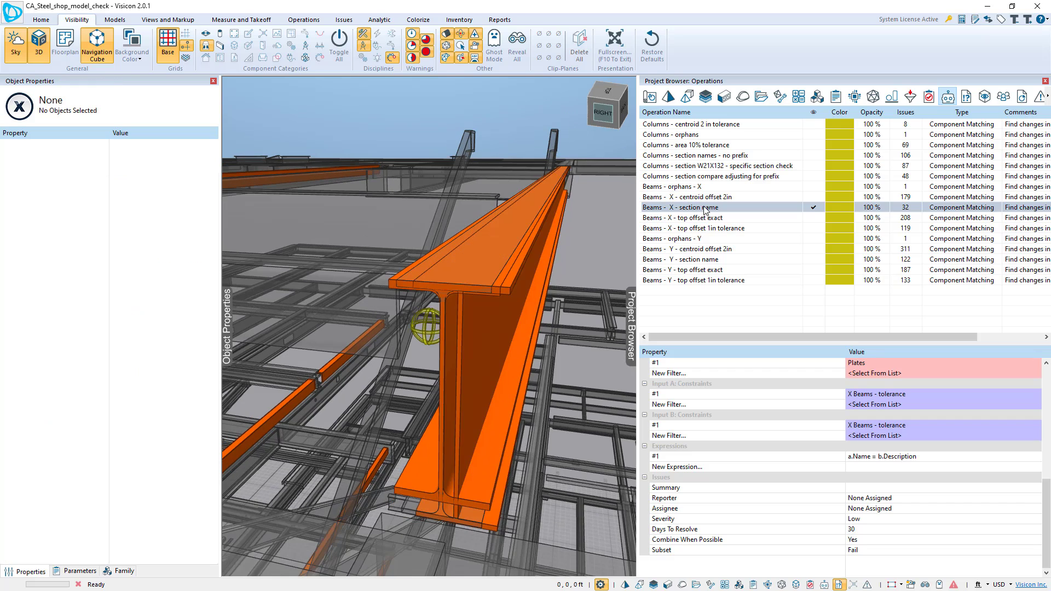
{"action": "left_click", "coordinate": [705, 209]}
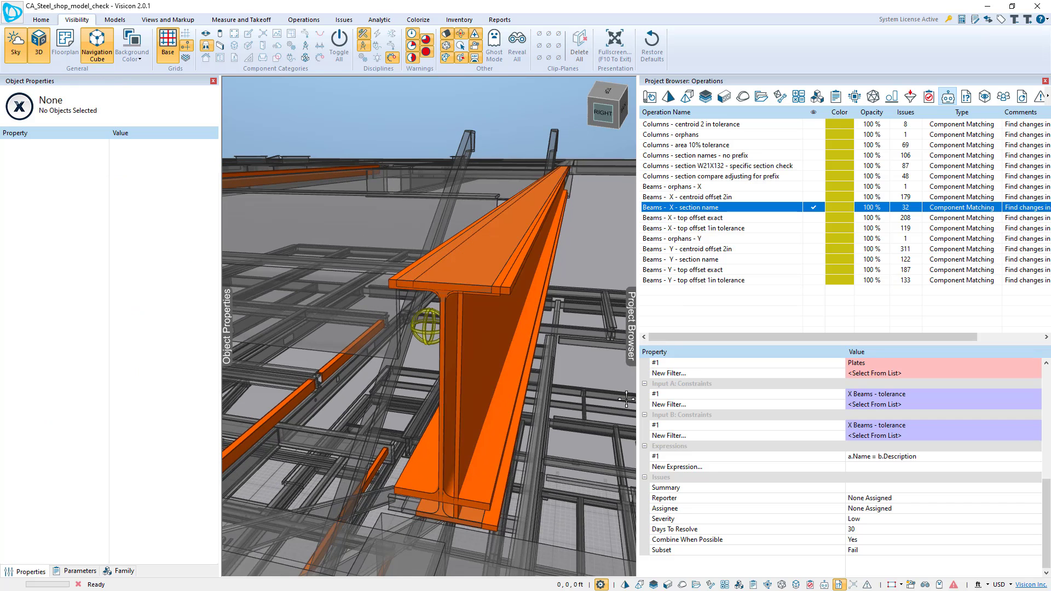
{"action": "left_click", "coordinate": [474, 499]}
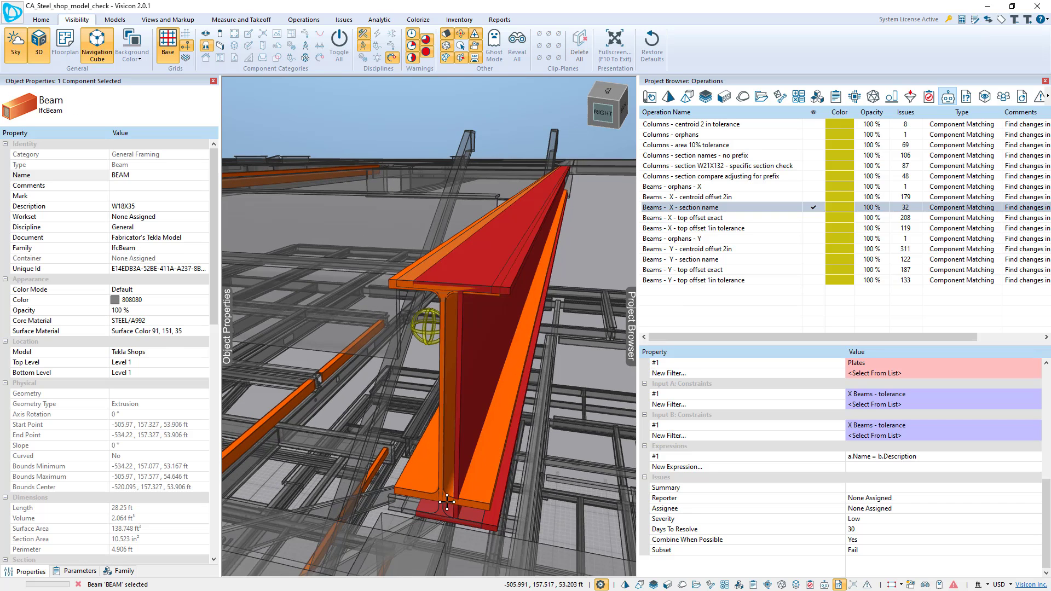
{"action": "left_click", "coordinate": [578, 267]}
{"action": "left_click_drag", "start_coordinate": [481, 432], "coordinate": [475, 484]}
{"action": "left_click", "coordinate": [475, 484]}
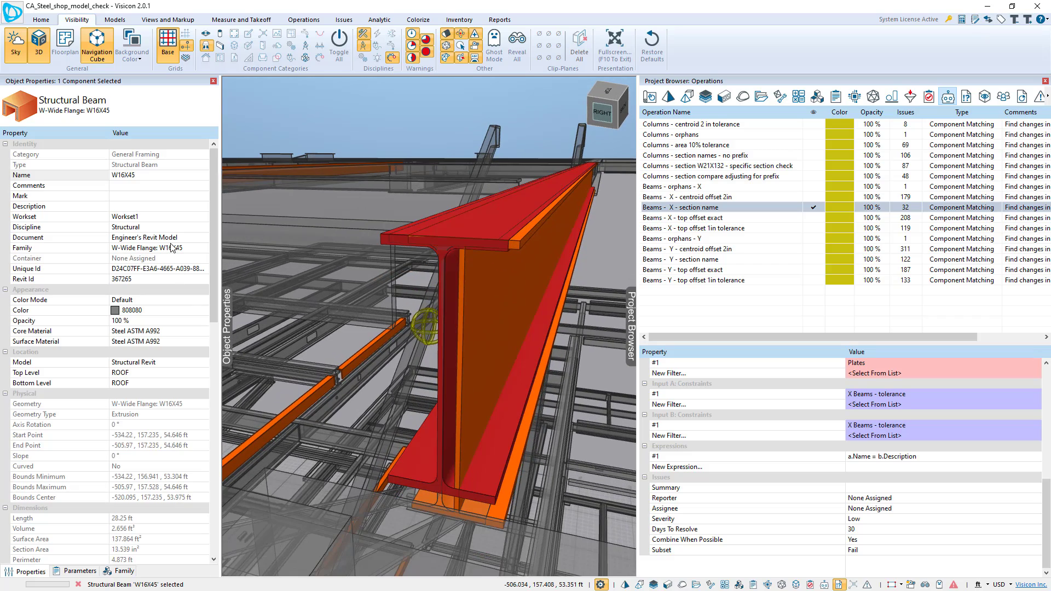
{"action": "left_click", "coordinate": [501, 511]}
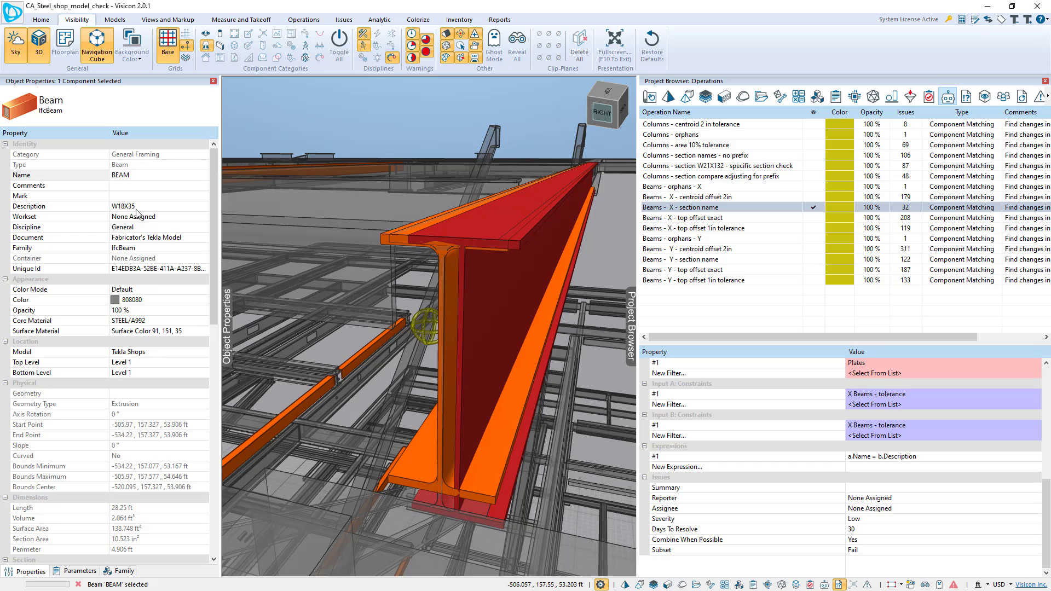
{"action": "left_click", "coordinate": [604, 268]}
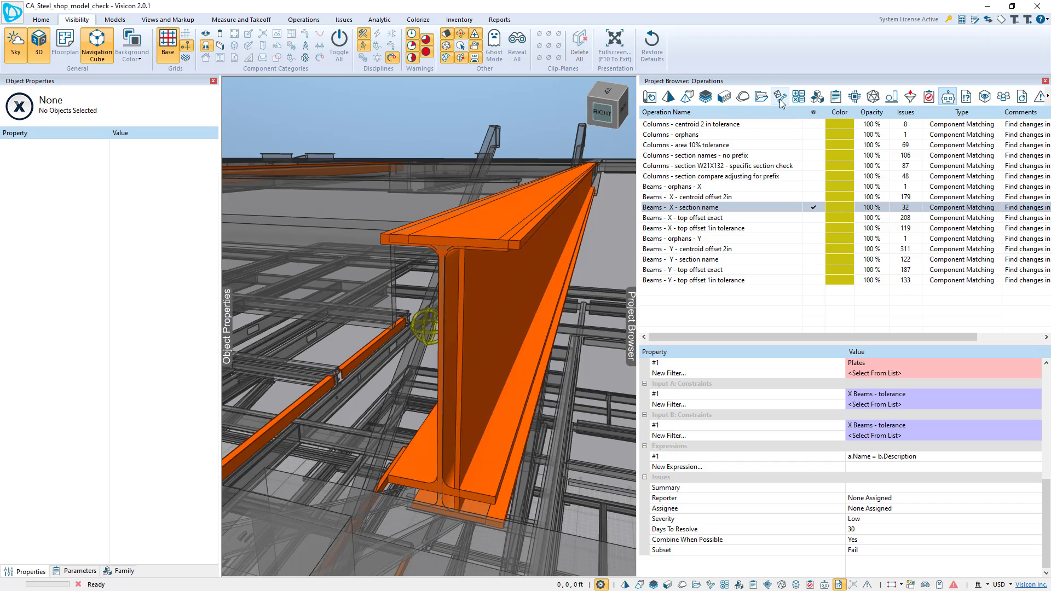
Hide the Structural Revit model so only Tekla Shops is displayed, and select the flagged beam to check its properties
{"action": "left_click", "coordinate": [687, 97]}
{"action": "left_click", "coordinate": [857, 134]}
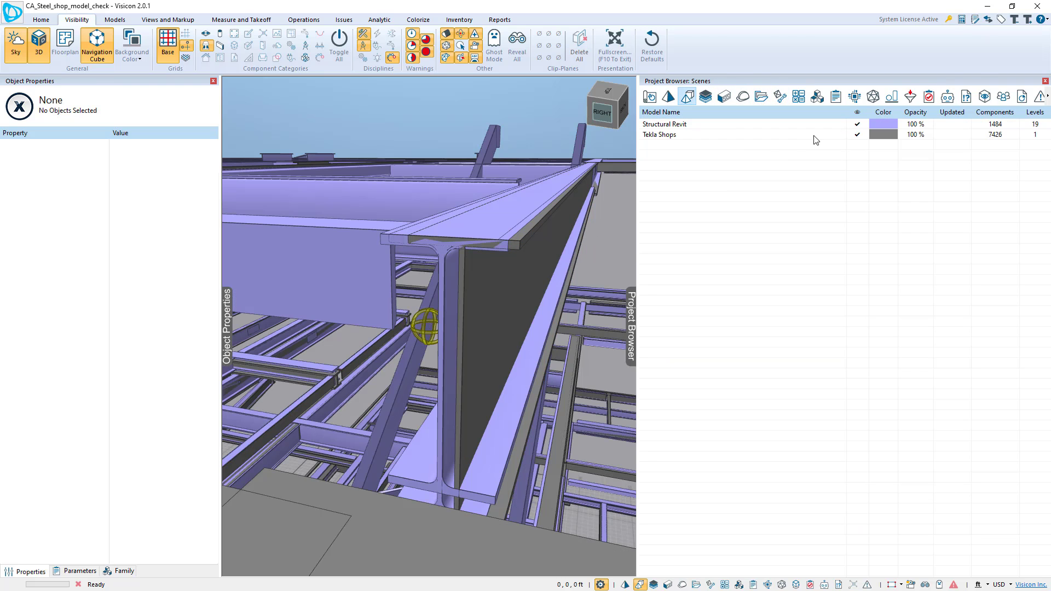
{"action": "left_click", "coordinate": [858, 124]}
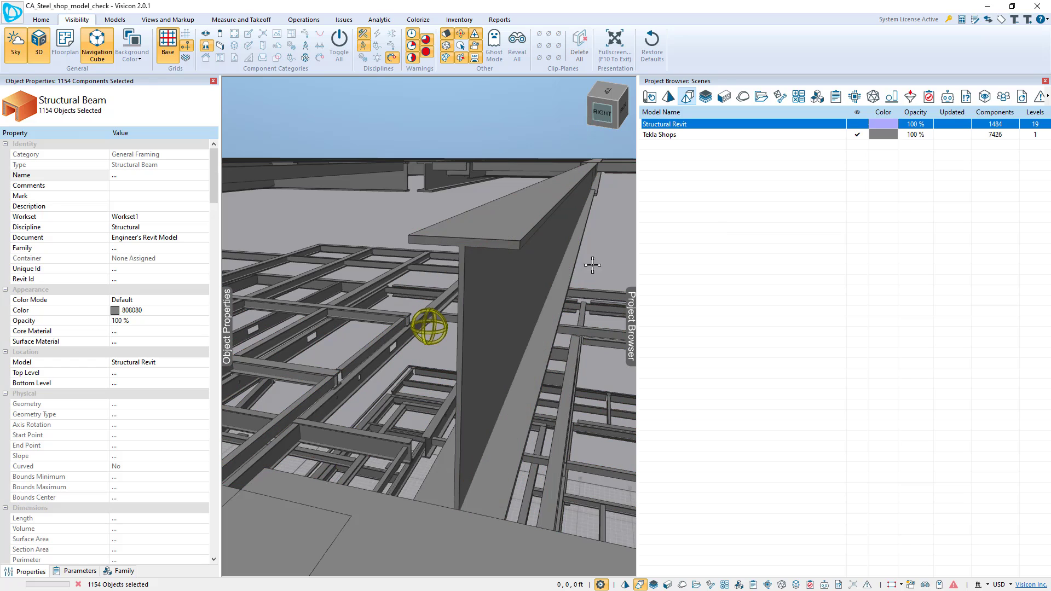
{"action": "left_click", "coordinate": [506, 278]}
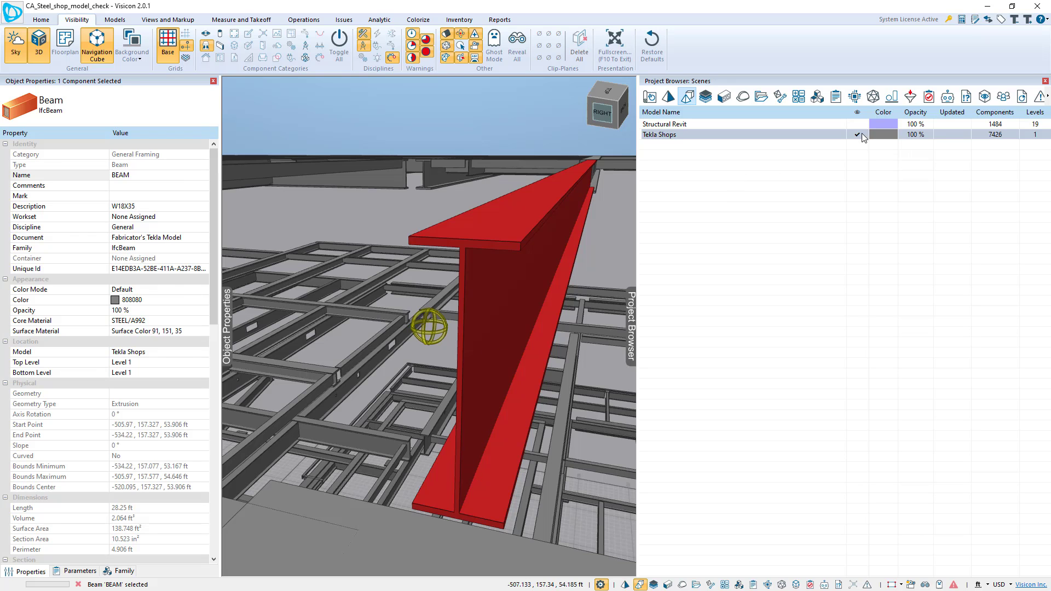
Display only the Structural Revit model and select each of the two overlapping beams to compare their Name properties
{"action": "left_click", "coordinate": [857, 135]}
{"action": "left_click", "coordinate": [857, 124]}
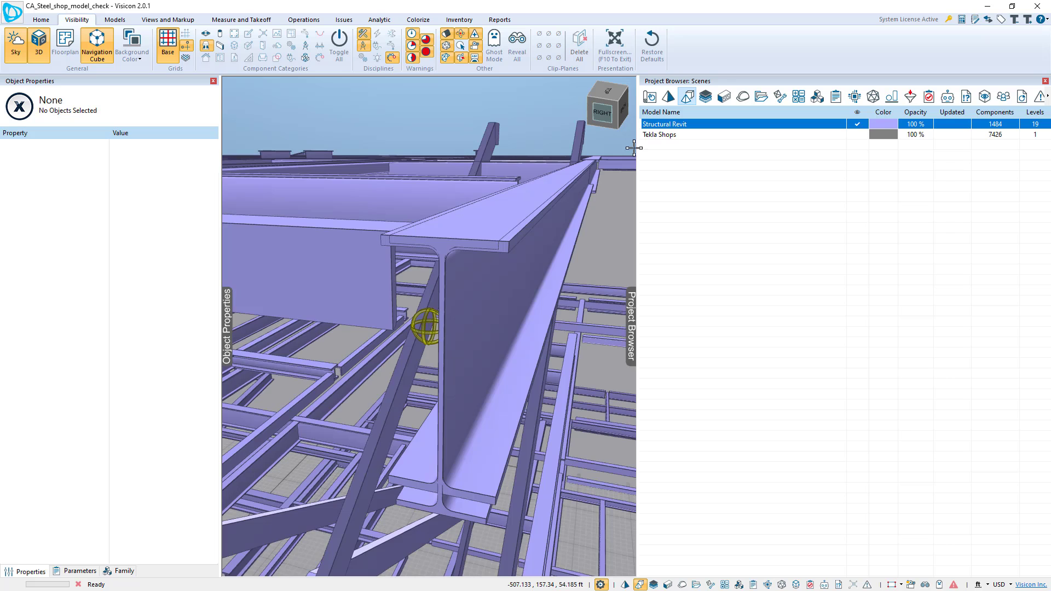
{"action": "left_click", "coordinate": [467, 414]}
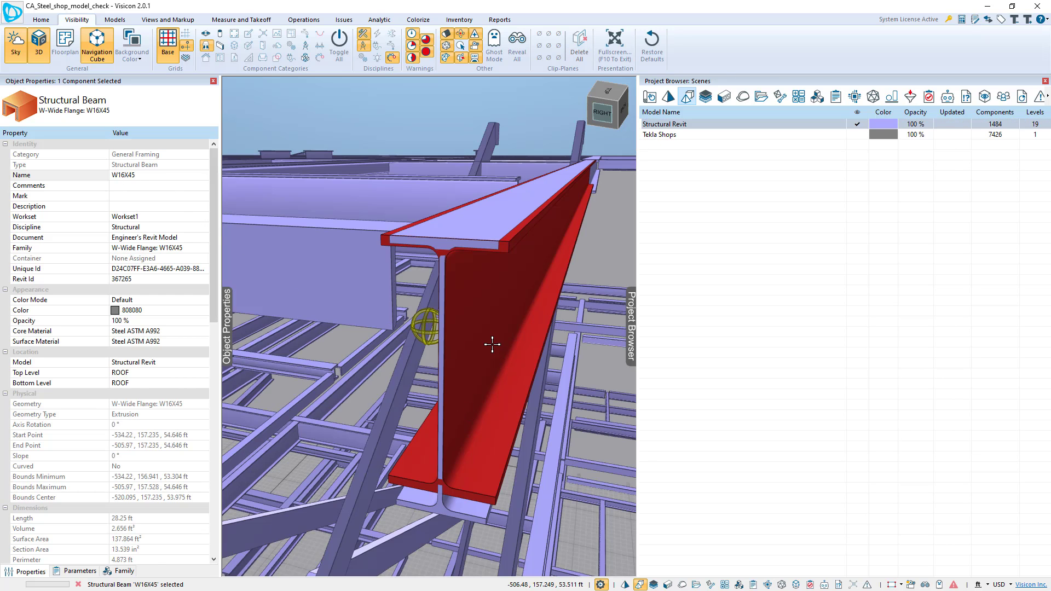
{"action": "left_click", "coordinate": [462, 509]}
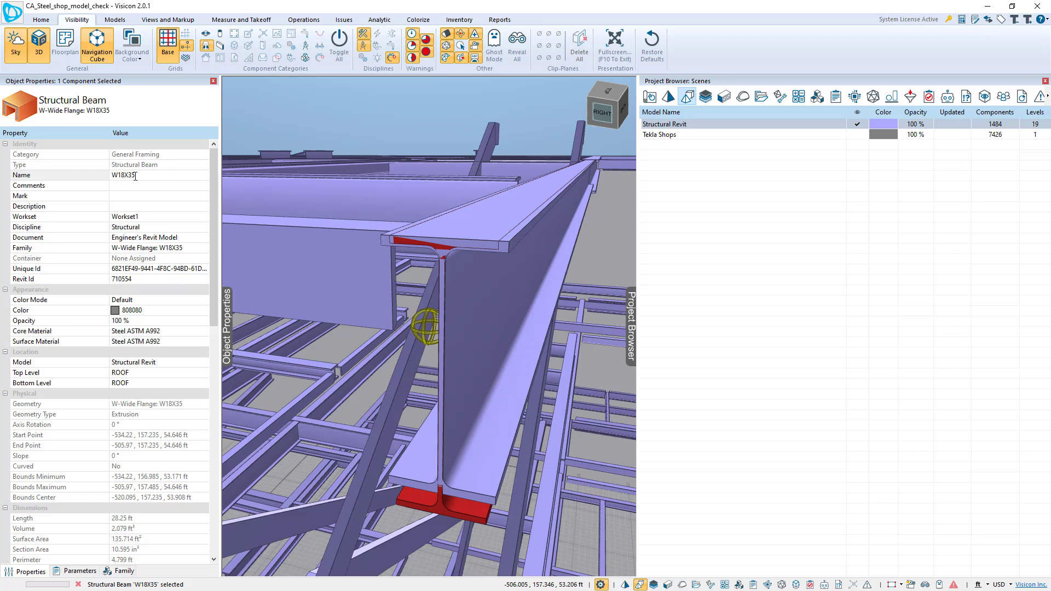
{"action": "left_click", "coordinate": [459, 509]}
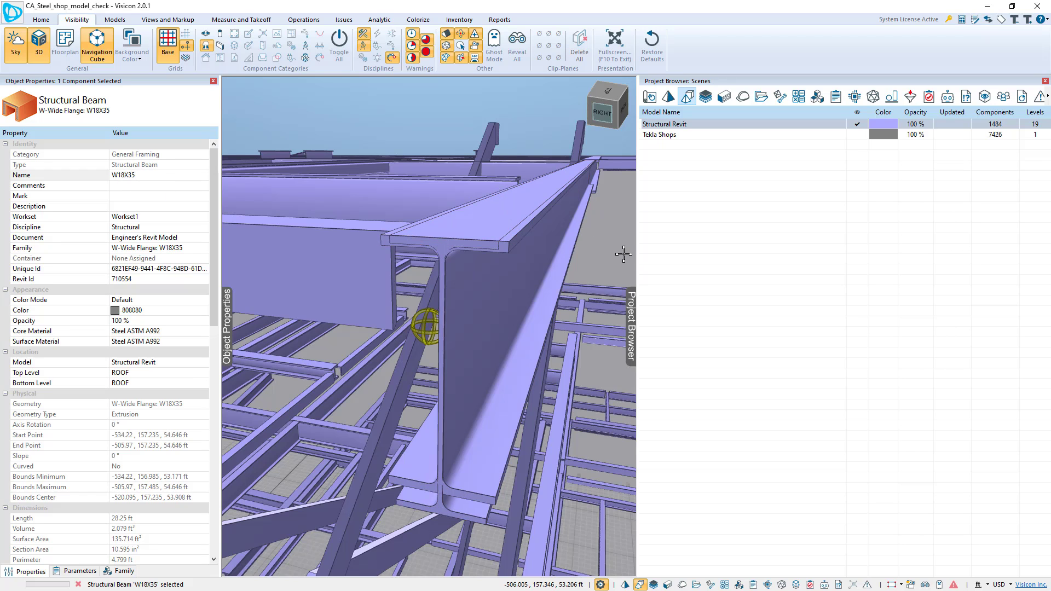
{"action": "left_click", "coordinate": [470, 485]}
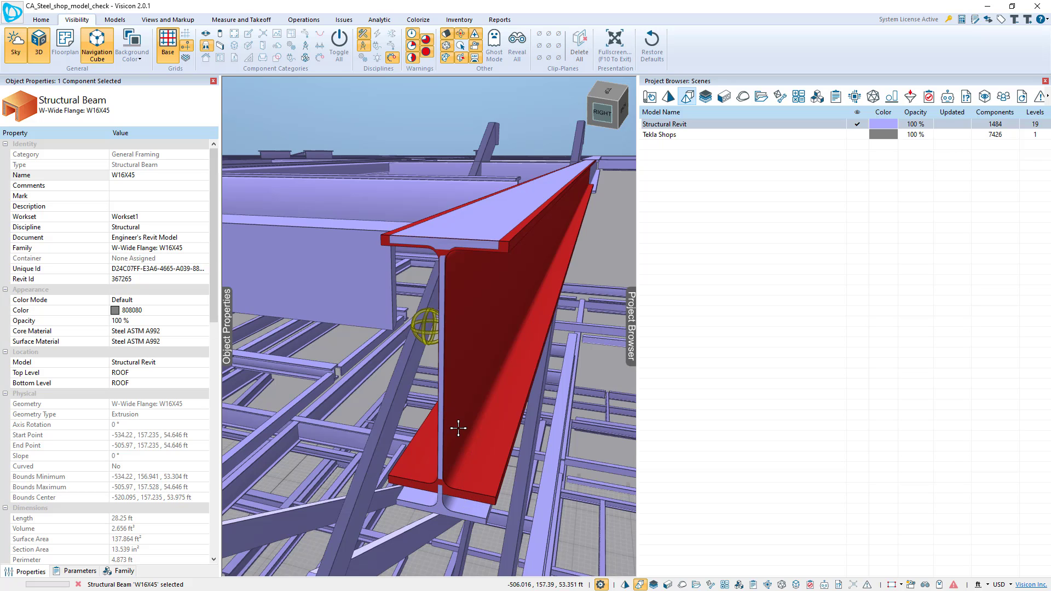
Examine the duplicated Structural Revit beams from a slightly different angle, selecting the smaller inner beam and the wider outer beam in turn
{"action": "mouse_move", "coordinate": [448, 421]}
{"action": "middle_mouse_down"}
{"action": "mouse_move", "coordinate": [514, 421]}
{"action": "mouse_move", "coordinate": [431, 411]}
{"action": "mouse_move", "coordinate": [429, 420]}
{"action": "middle_mouse_up"}
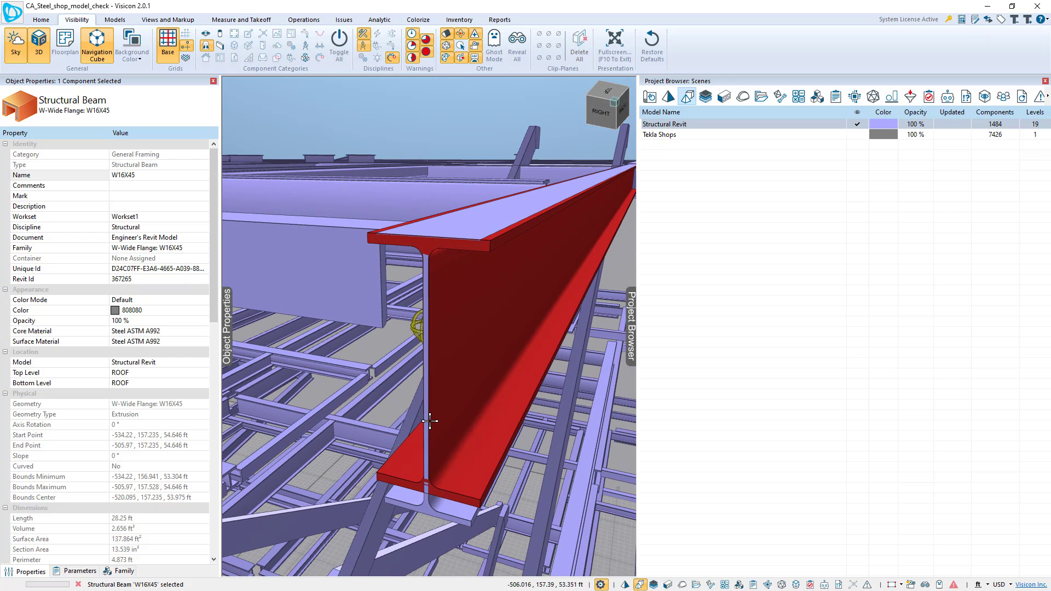
{"action": "left_click", "coordinate": [623, 276]}
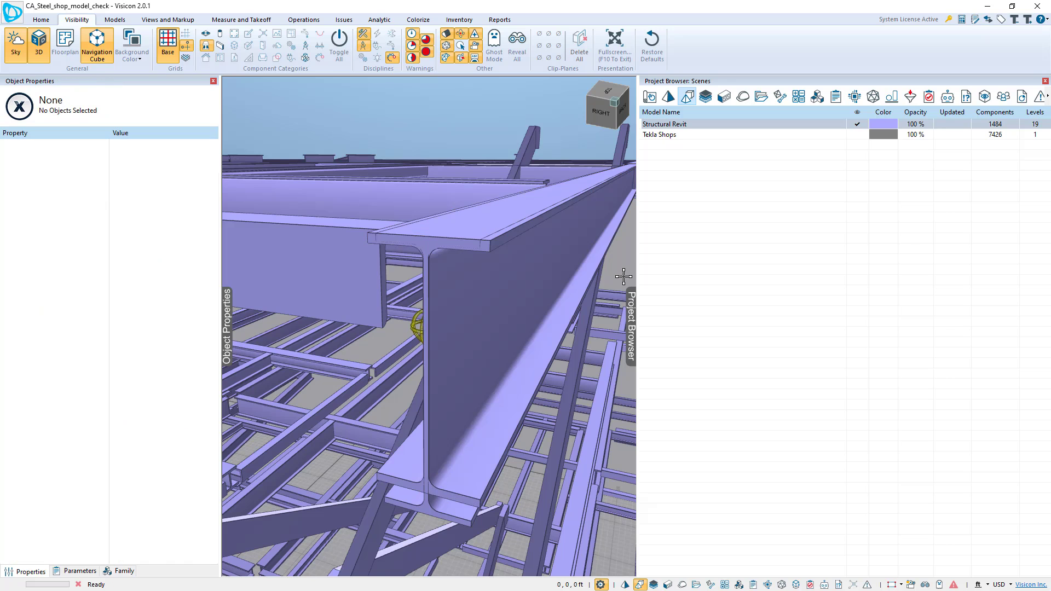
{"action": "middle_click_drag", "start_coordinate": [433, 503], "coordinate": [438, 504]}
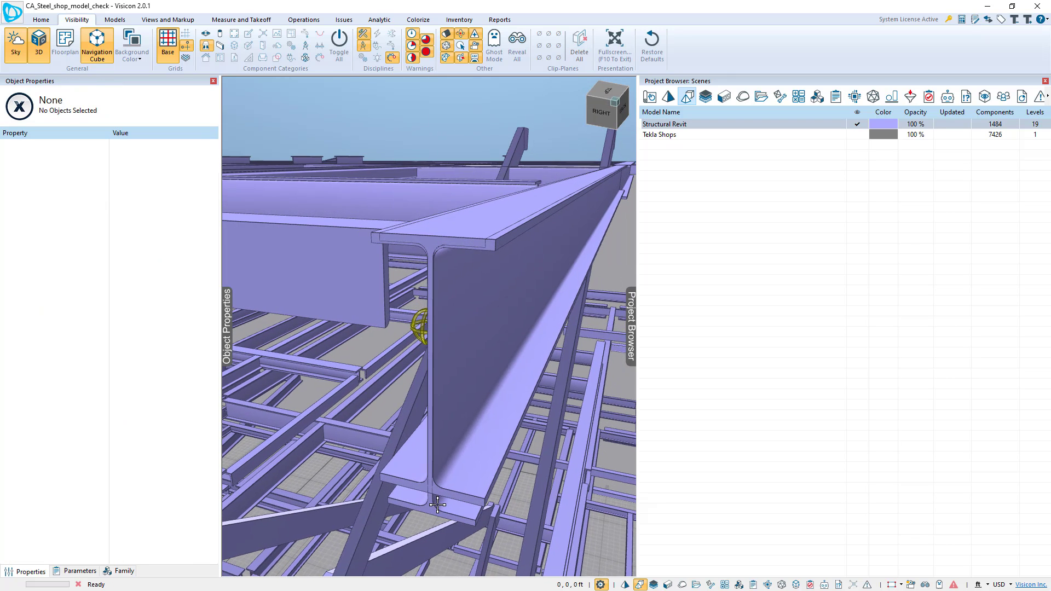
{"action": "left_click", "coordinate": [440, 506]}
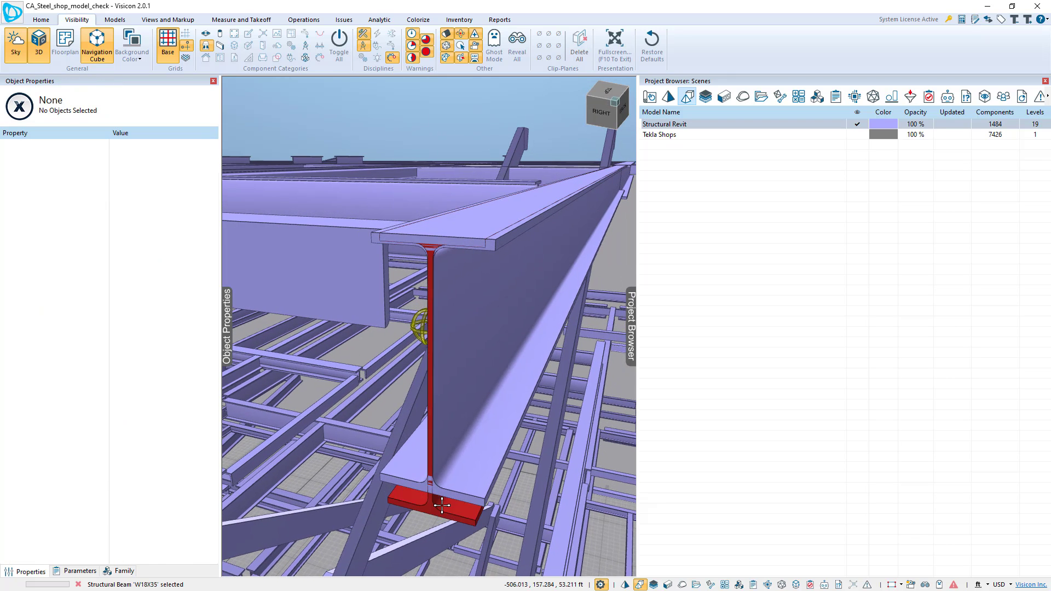
{"action": "left_click", "coordinate": [629, 261]}
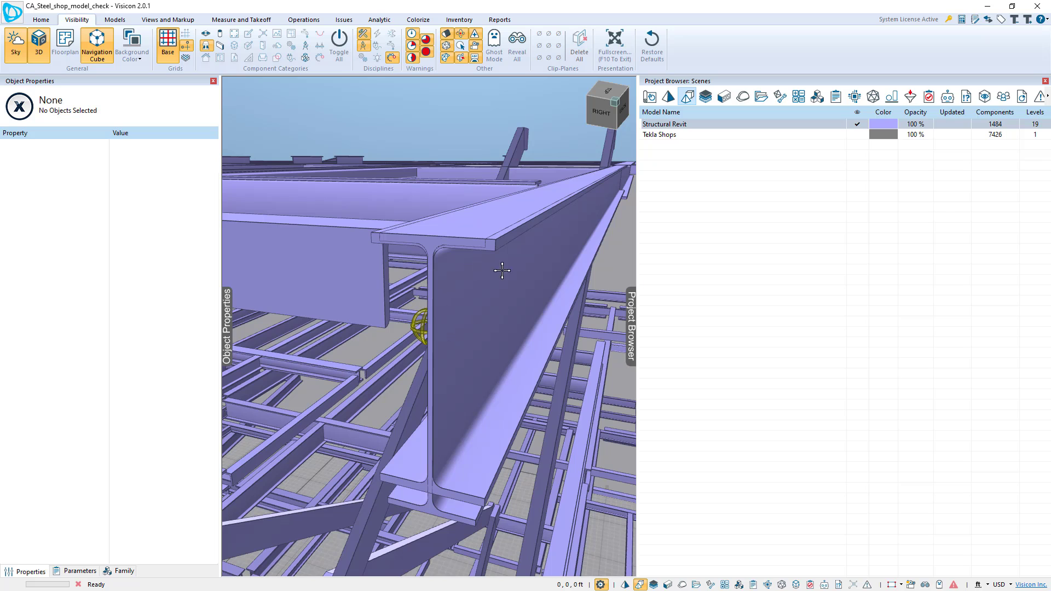
{"action": "left_click", "coordinate": [490, 242]}
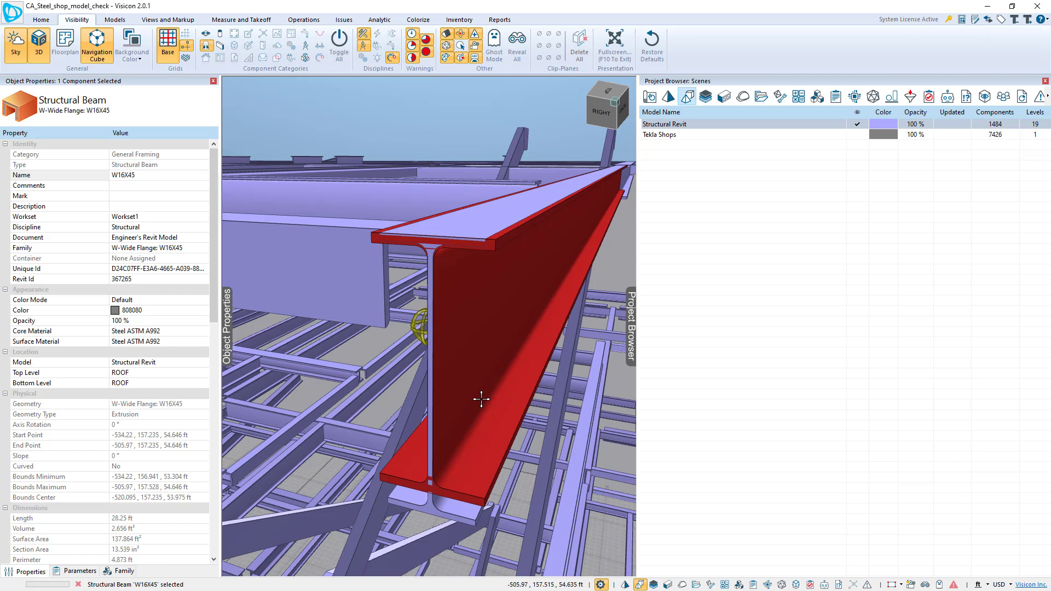
View the issues list, and return to the model scenes to display Tekla Shops together with Structural Revit
{"action": "left_click", "coordinate": [966, 97]}
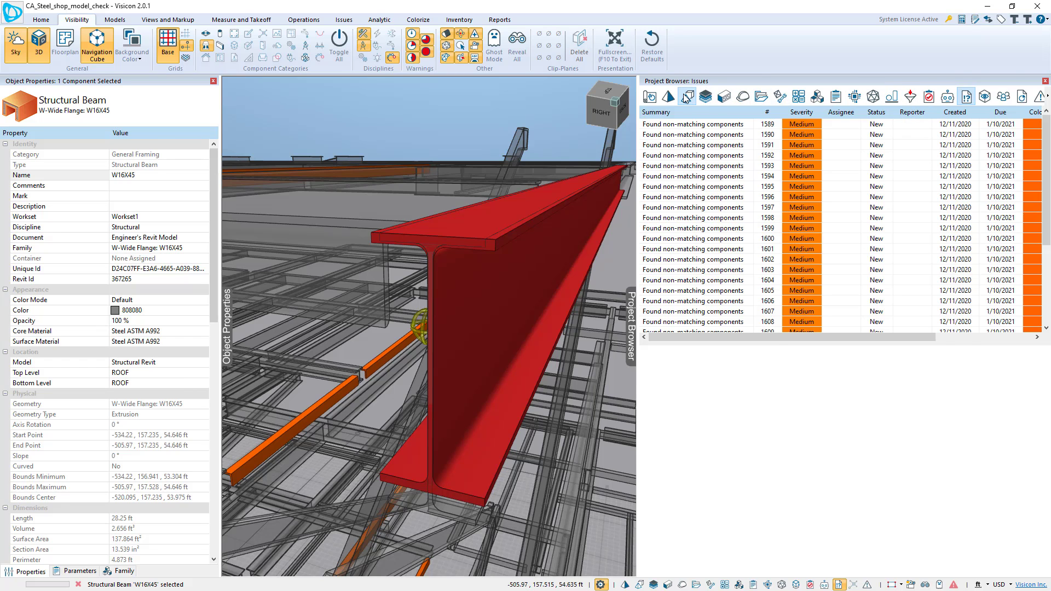
{"action": "left_click", "coordinate": [687, 97]}
{"action": "left_click", "coordinate": [858, 135]}
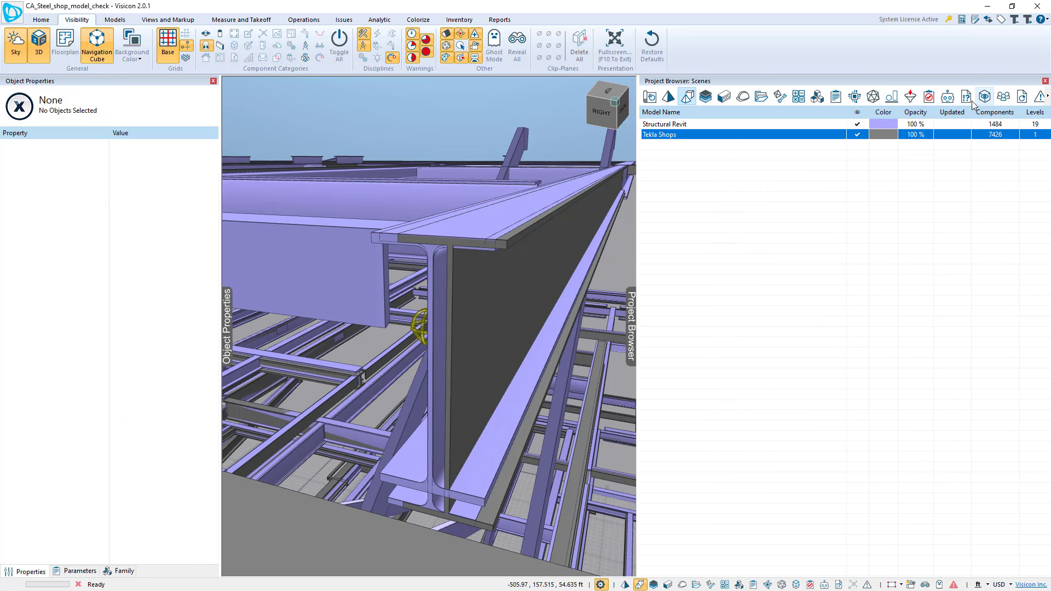
View the issues list and select each of the two overlapping flagged Structural Revit beams in turn to compare their names
{"action": "left_click", "coordinate": [966, 97]}
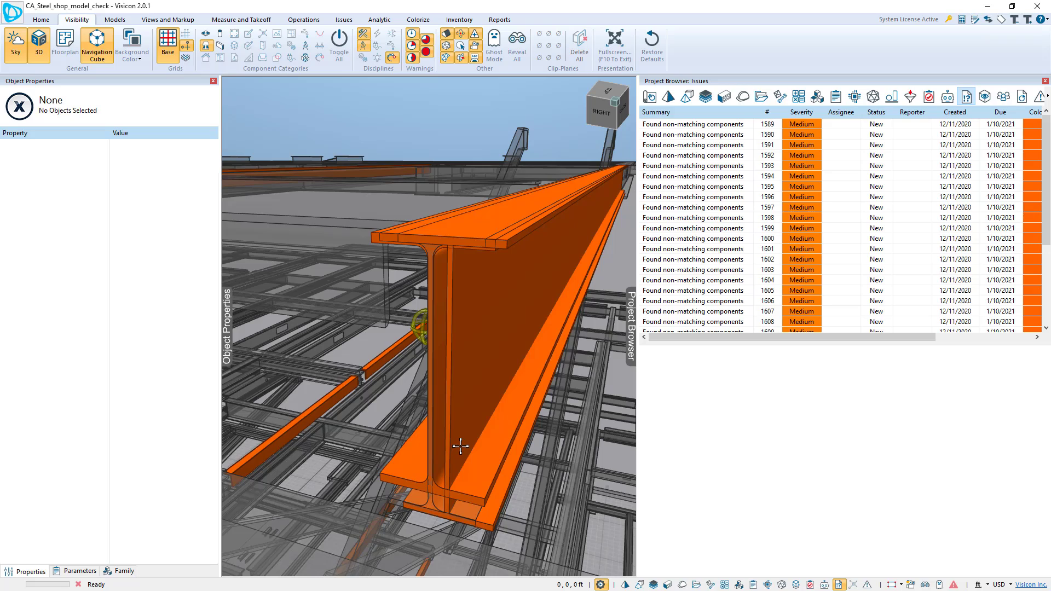
{"action": "middle_click_drag", "start_coordinate": [461, 445], "coordinate": [461, 463]}
{"action": "middle_click_drag", "start_coordinate": [427, 512], "coordinate": [431, 482]}
{"action": "left_click", "coordinate": [417, 465]}
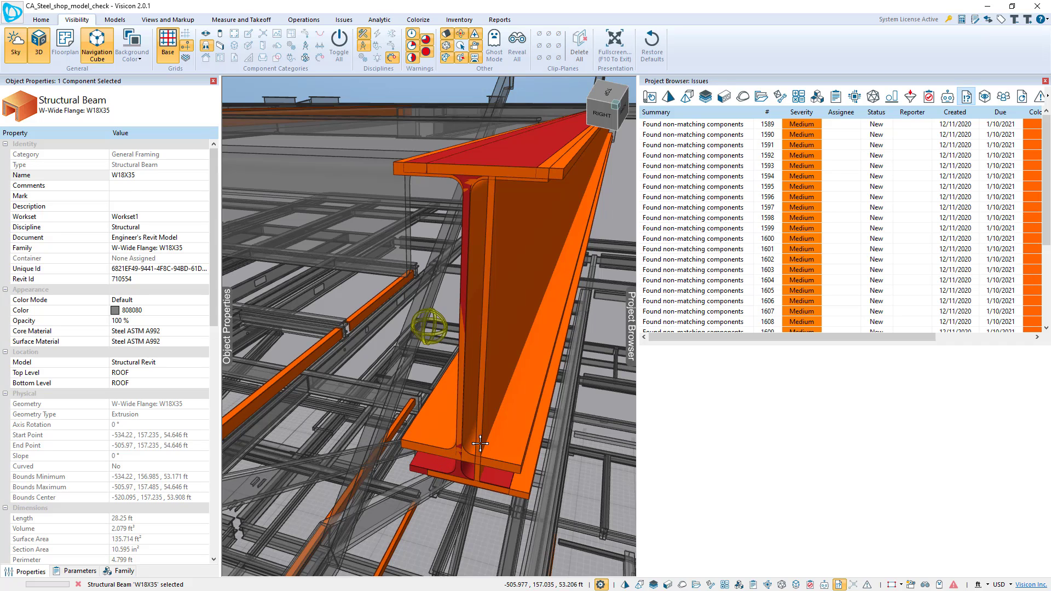
{"action": "left_click", "coordinate": [425, 438]}
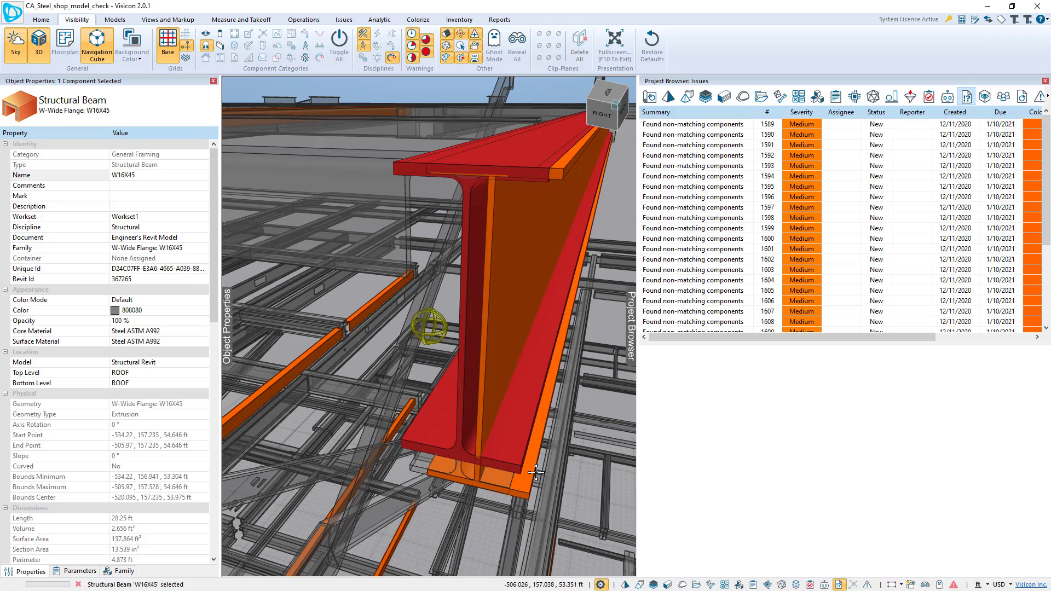
Focus on the flagged angle beam near the duplicates and select its Structural Revit and Tekla Shops versions to compare their section names
{"action": "scroll", "coordinate": [536, 473], "scroll_direction": "down", "scroll_amount": 5}
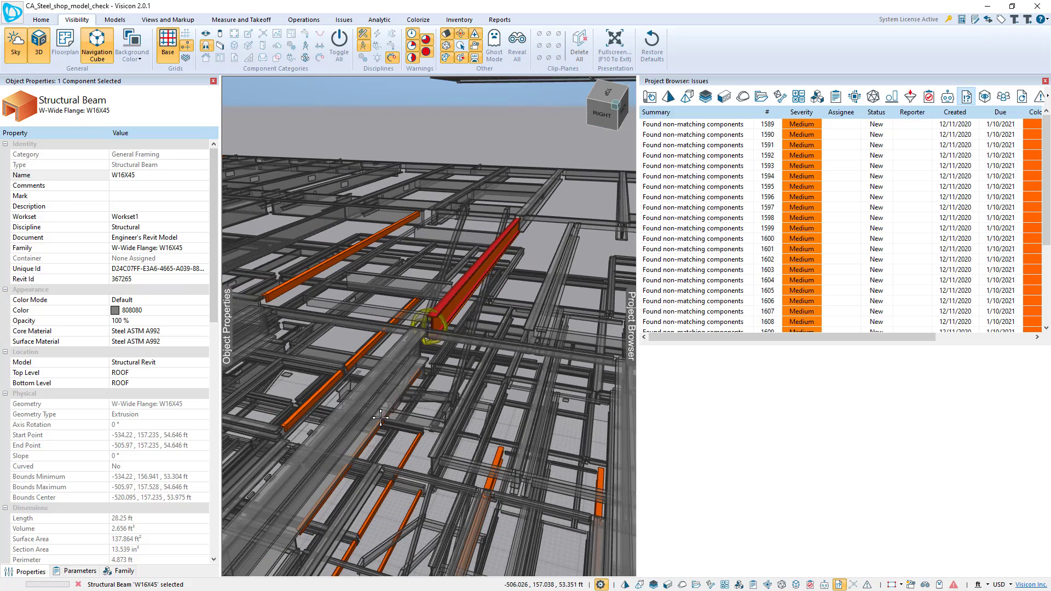
{"action": "middle_click_drag", "start_coordinate": [396, 378], "coordinate": [269, 281]}
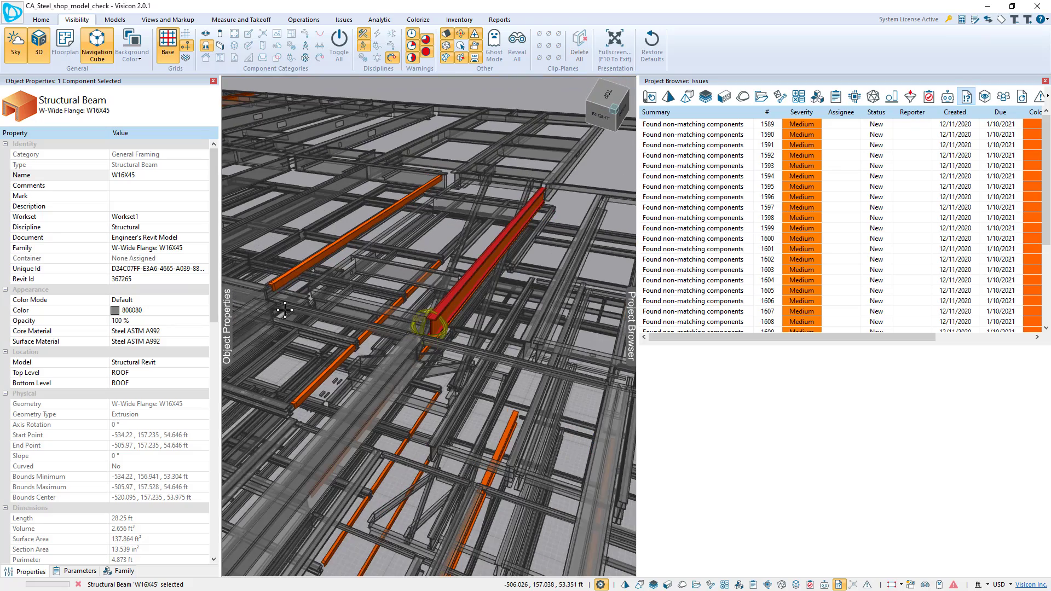
{"action": "left_click", "coordinate": [276, 282]}
{"action": "double_click", "coordinate": [279, 283]}
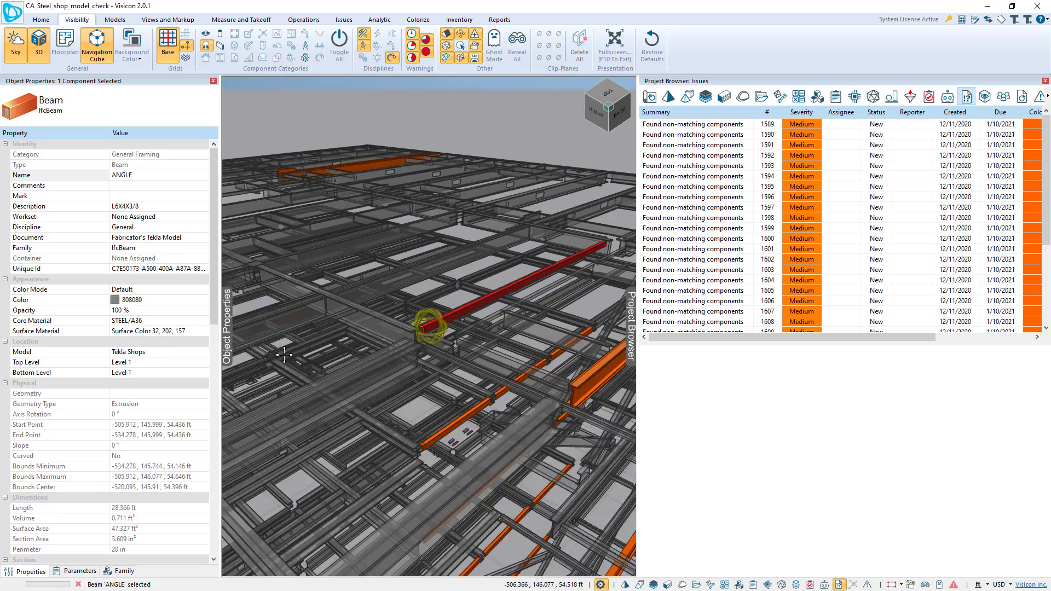
{"action": "scroll", "coordinate": [345, 402], "scroll_direction": "up", "scroll_amount": 8}
{"action": "middle_click_drag", "start_coordinate": [347, 446], "coordinate": [408, 391]}
{"action": "left_click", "coordinate": [420, 404]}
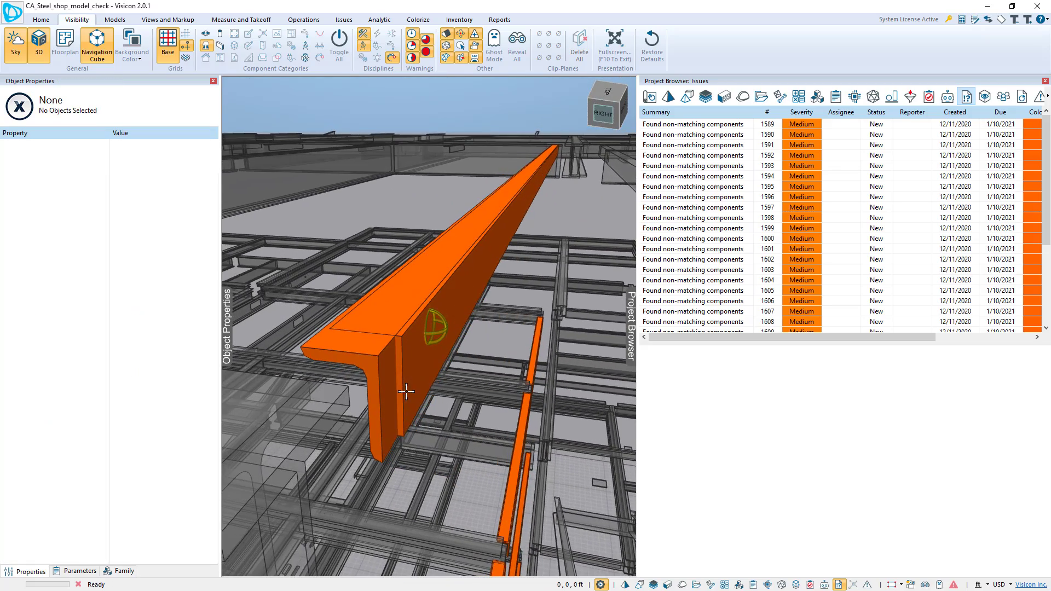
{"action": "left_click", "coordinate": [355, 350]}
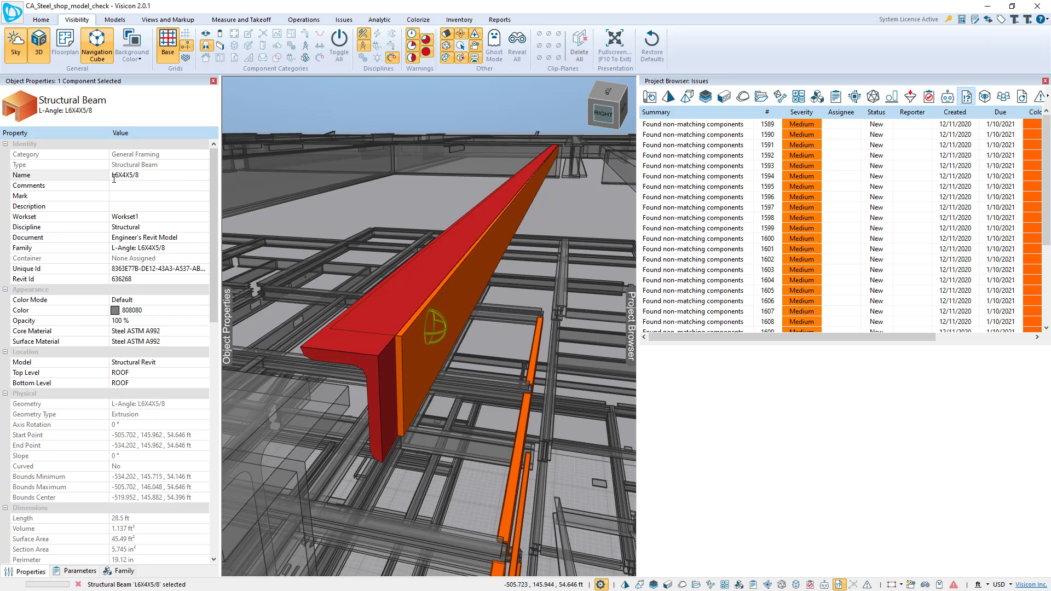
{"action": "left_click", "coordinate": [428, 354]}
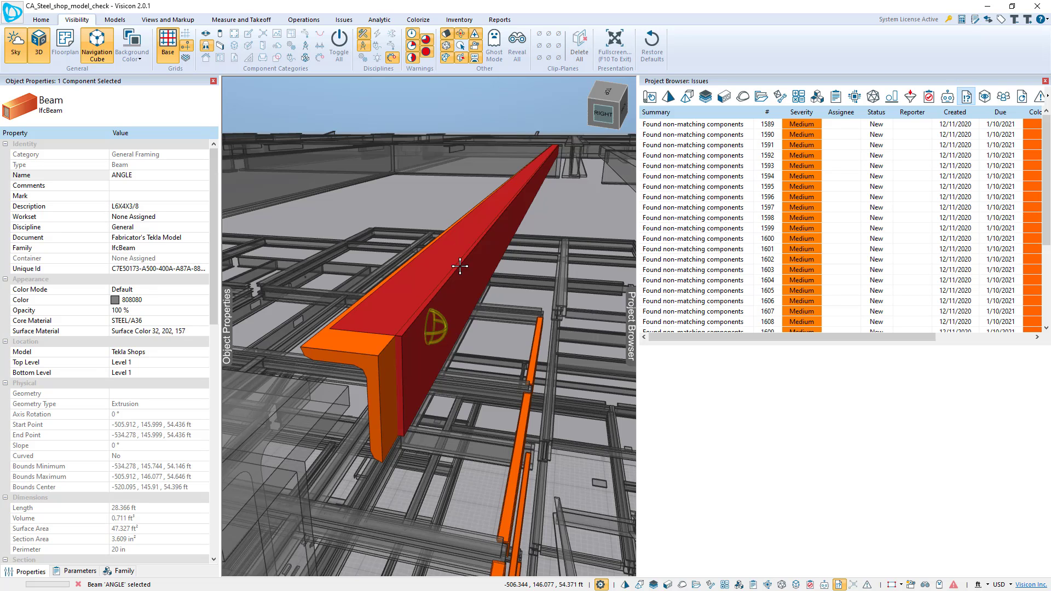
Select the Structural Revit angle and the Tekla Shops angle alternately once more to recheck Name against Description
{"action": "left_click", "coordinate": [437, 206]}
{"action": "middle_click_drag", "start_coordinate": [416, 328], "coordinate": [367, 358]}
{"action": "left_click", "coordinate": [384, 352]}
{"action": "left_click", "coordinate": [384, 351]}
{"action": "left_click", "coordinate": [368, 358]}
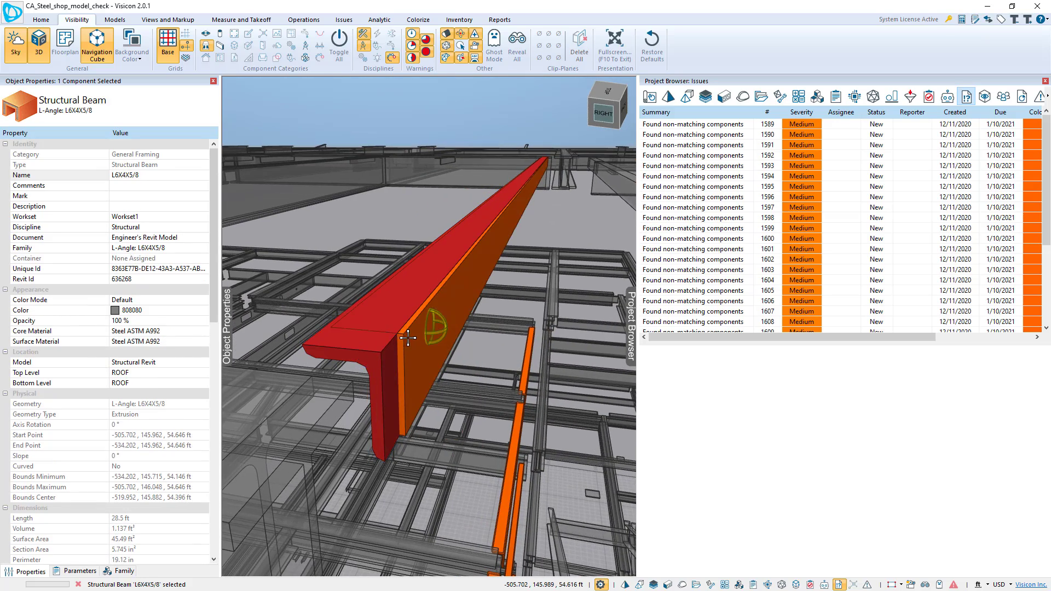
{"action": "left_click", "coordinate": [375, 356]}
{"action": "left_click", "coordinate": [380, 355]}
{"action": "left_click", "coordinate": [383, 355]}
{"action": "left_click", "coordinate": [373, 364]}
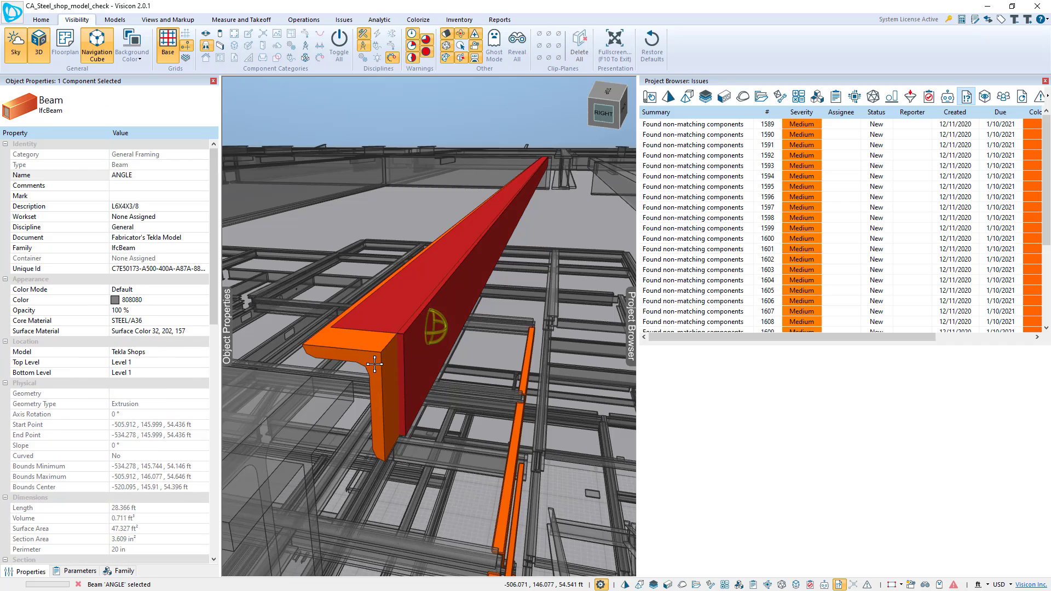
{"action": "middle_click_drag", "start_coordinate": [374, 366], "coordinate": [425, 396], "text": "shift"}
{"action": "scroll", "coordinate": [425, 396], "scroll_direction": "down", "scroll_amount": 10}
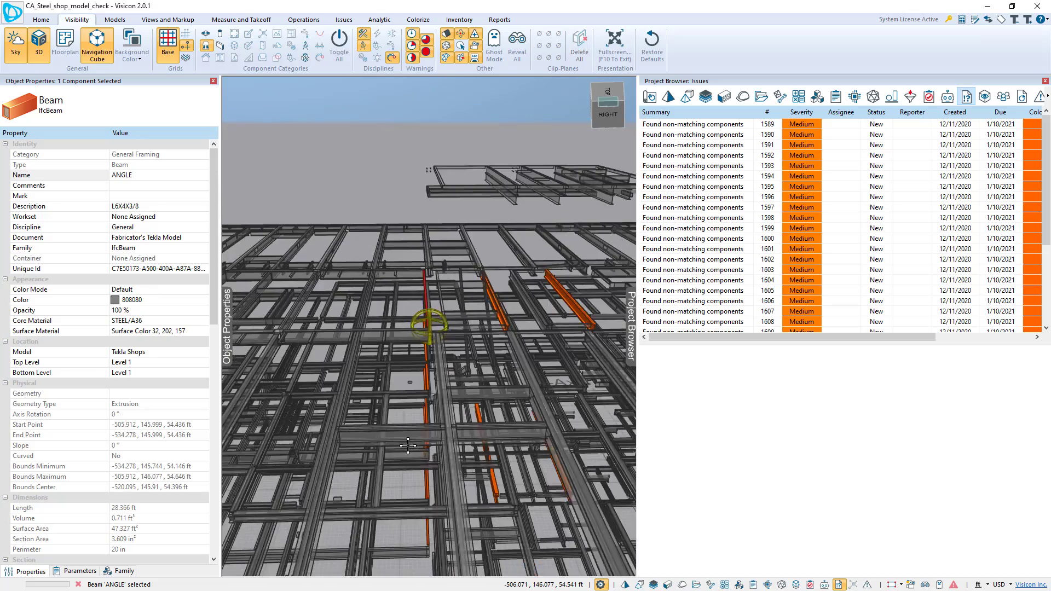
{"action": "middle_click_drag", "start_coordinate": [398, 455], "coordinate": [275, 351], "text": "shift"}
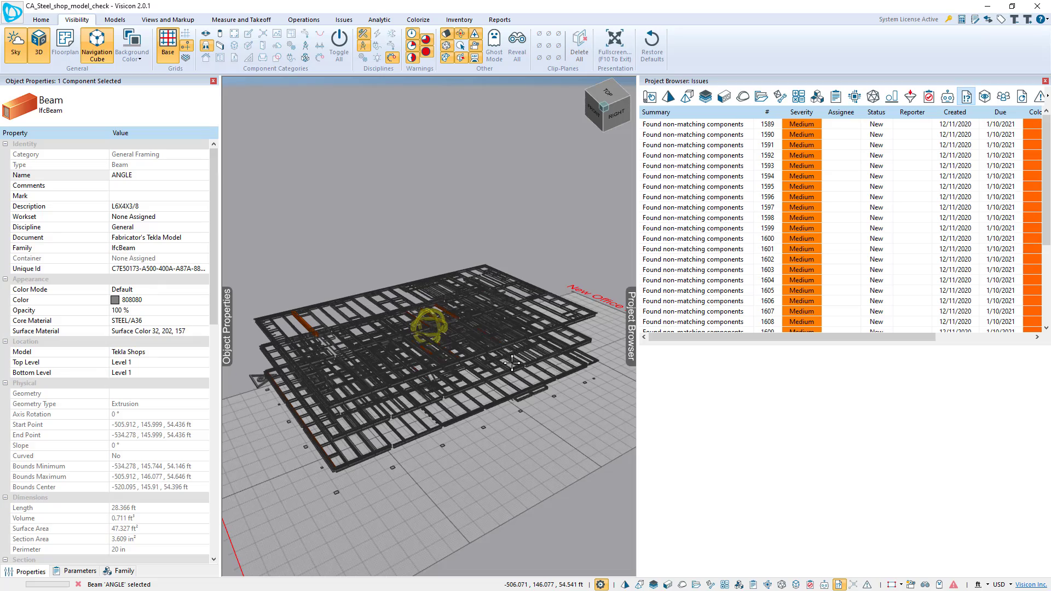
{"action": "scroll", "coordinate": [460, 402], "scroll_direction": "up", "scroll_amount": 10}
{"action": "scroll", "coordinate": [459, 402], "scroll_direction": "up", "scroll_amount": 10}
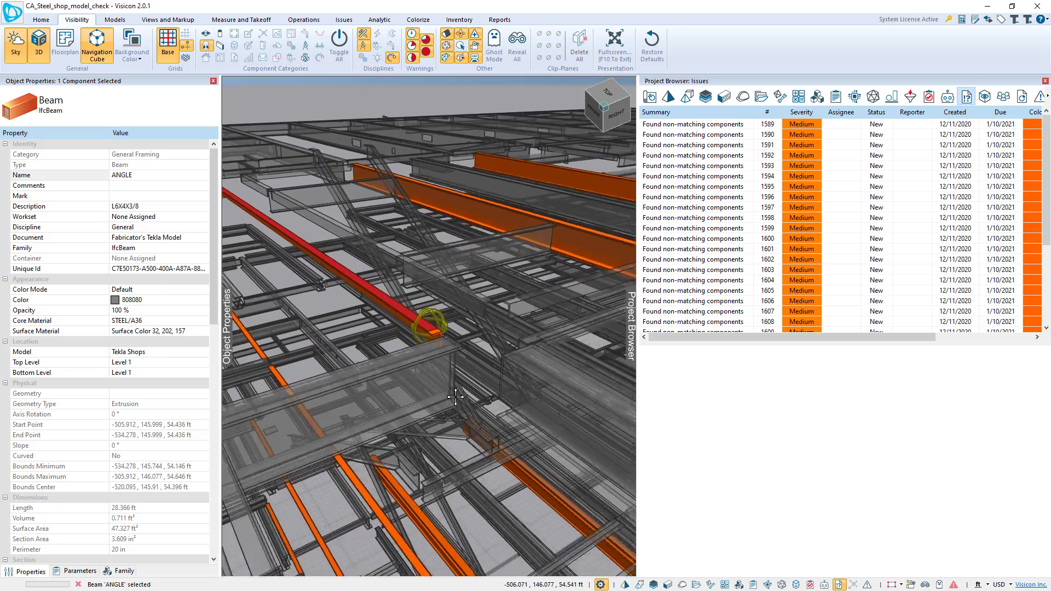
{"action": "middle_click_drag", "start_coordinate": [489, 401], "coordinate": [391, 403]}
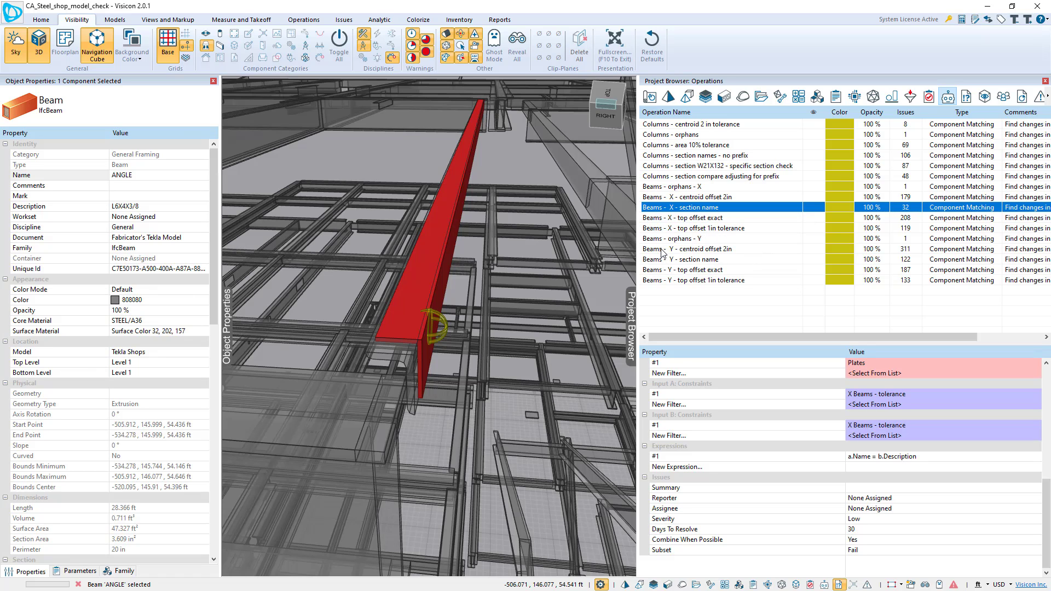
Display the issues of the "Beams - X - top offset exact" operation and examine its expression a.Bounds.Max.z = b.Bounds.Max.z
{"action": "left_click", "coordinate": [662, 219]}
{"action": "left_click", "coordinate": [816, 218]}
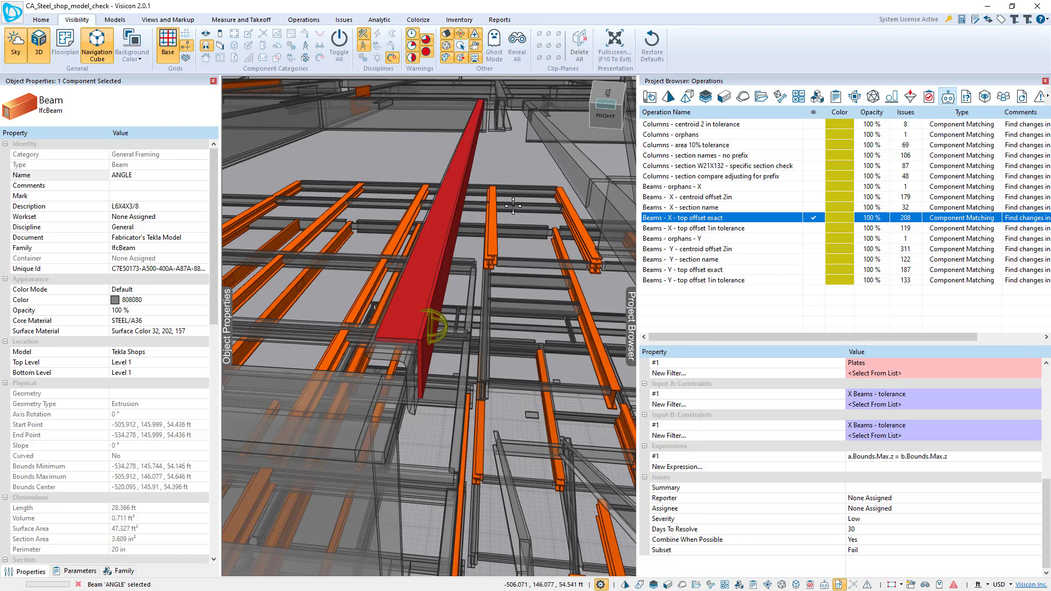
{"action": "left_click", "coordinate": [895, 457]}
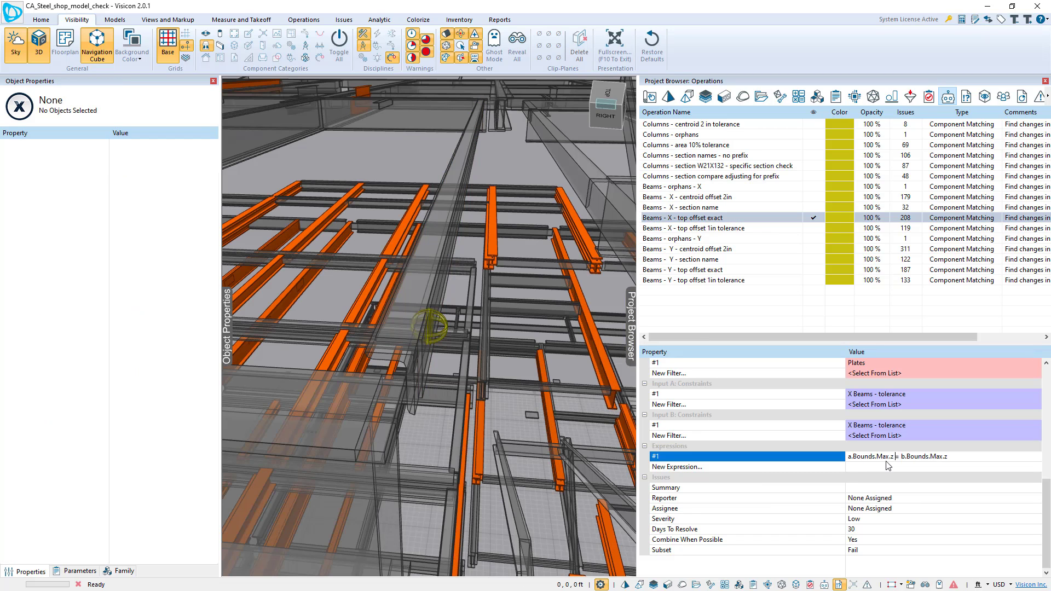
{"action": "left_click_drag", "start_coordinate": [956, 456], "coordinate": [861, 458]}
Focus on a flagged wide-flange beam in the Structural Revit model to inspect its top offset from the matching Tekla beam
{"action": "middle_click_drag", "start_coordinate": [533, 285], "coordinate": [452, 381]}
{"action": "double_click", "coordinate": [579, 254]}
{"action": "scroll", "coordinate": [452, 381], "scroll_direction": "up", "scroll_amount": 3}
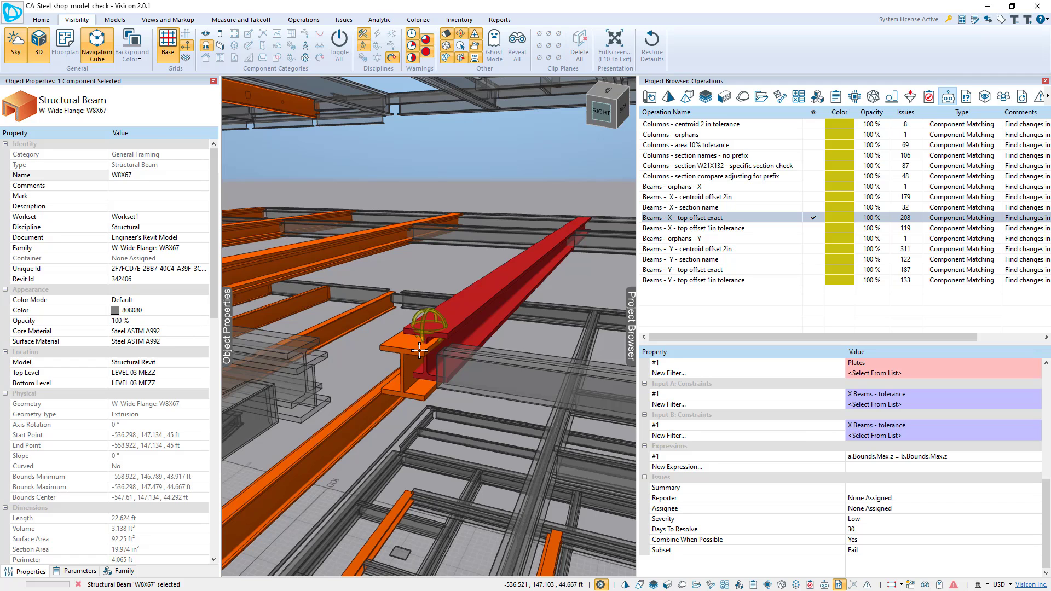
{"action": "scroll", "coordinate": [426, 350], "scroll_direction": "down", "scroll_amount": 2}
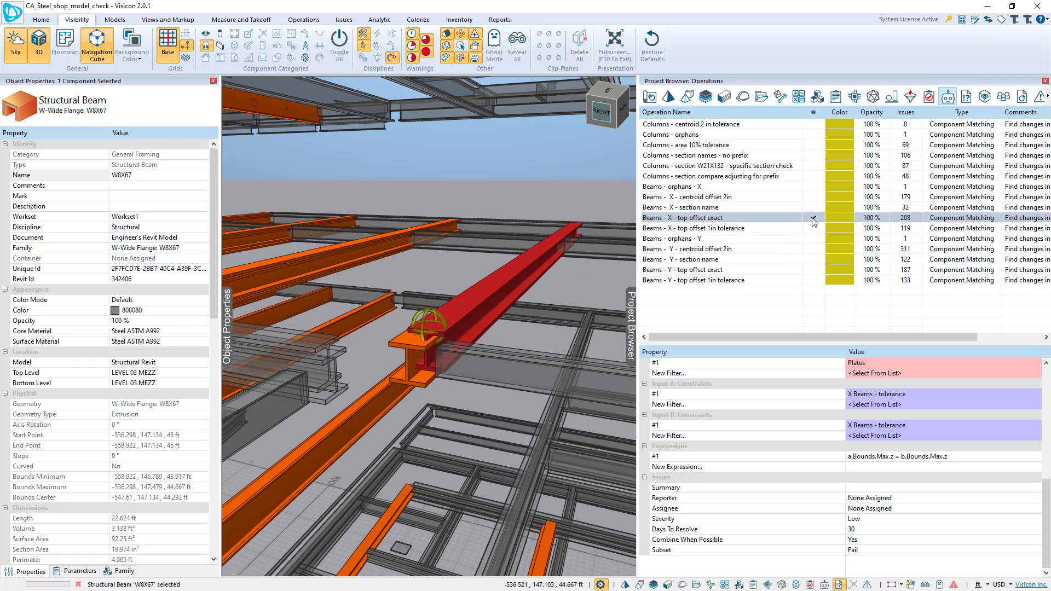
Hide the "Beams - X - top offset exact" issues and display those of "Beams - X - top offset 1in tolerance" instead
{"action": "left_click", "coordinate": [813, 220]}
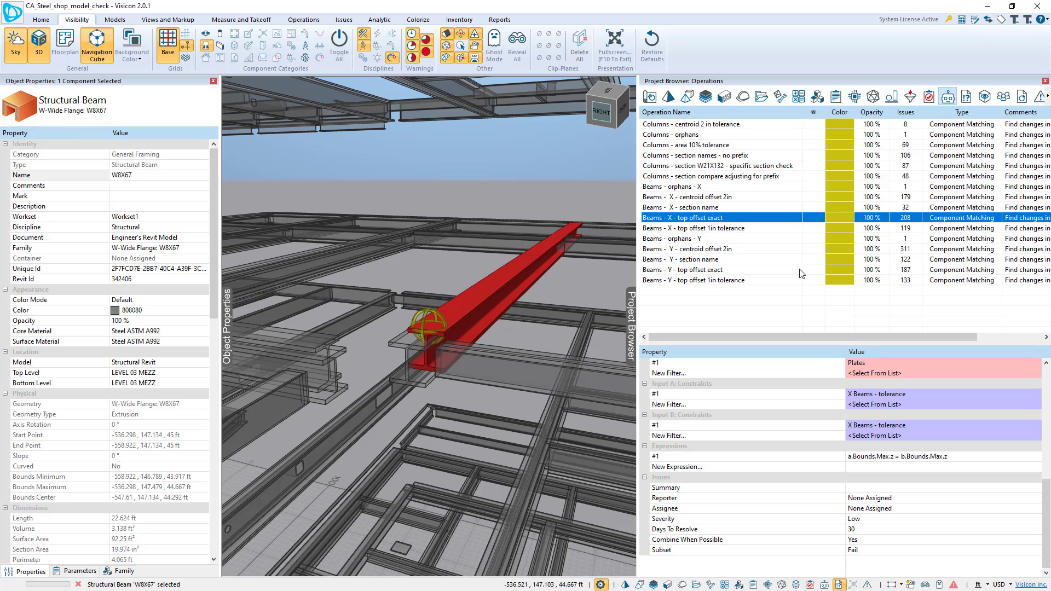
{"action": "left_click", "coordinate": [741, 249]}
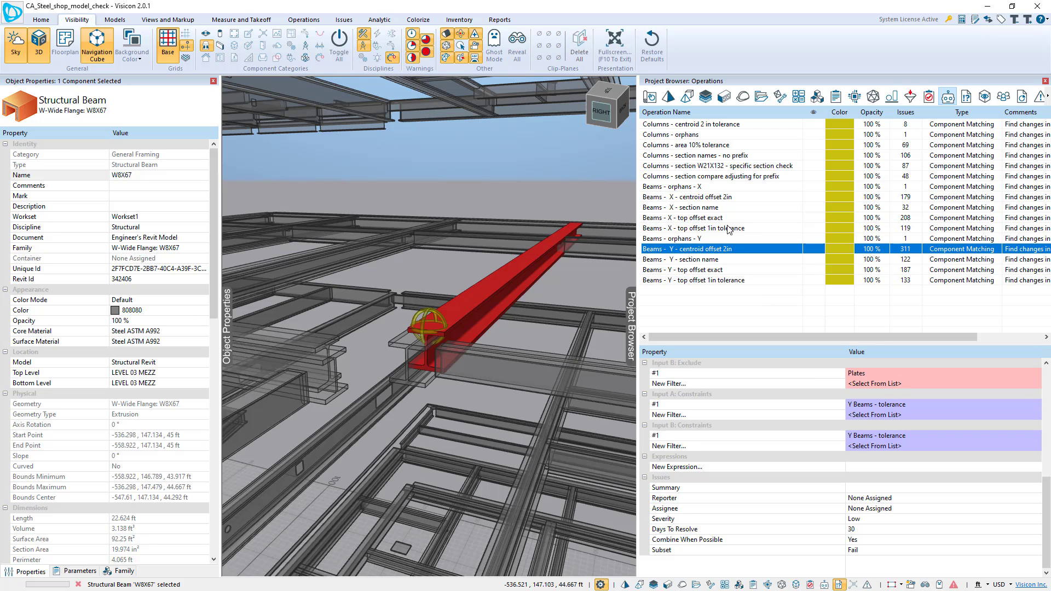
{"action": "left_click", "coordinate": [732, 229]}
{"action": "left_click", "coordinate": [814, 229]}
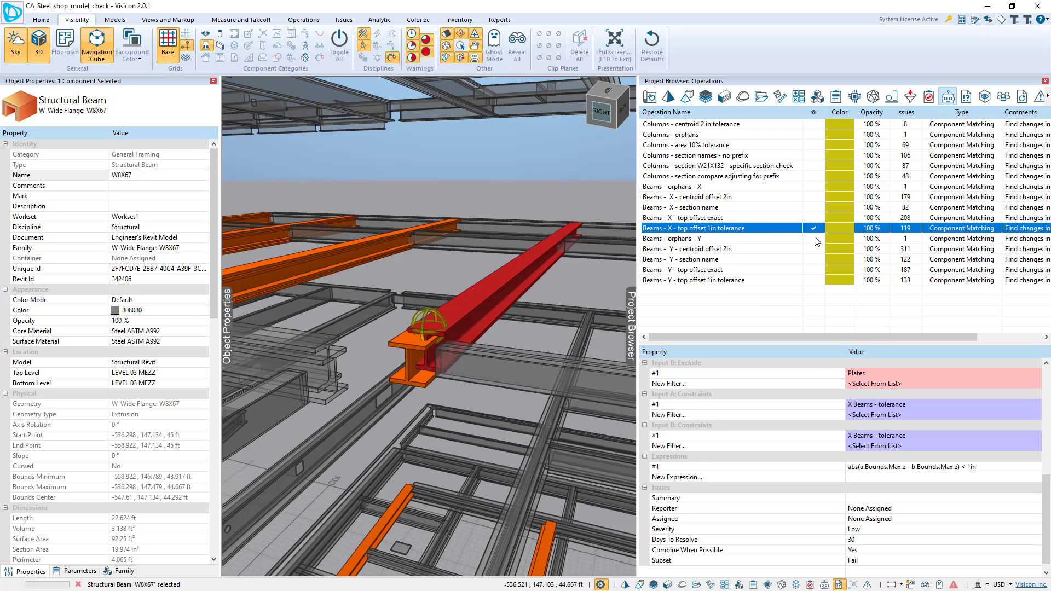
Clear the beam selection and select the Tekla Shops beam of another flagged pair to inspect its top offset up close
{"action": "left_click", "coordinate": [565, 291]}
{"action": "scroll", "coordinate": [500, 345], "scroll_direction": "down", "scroll_amount": 5}
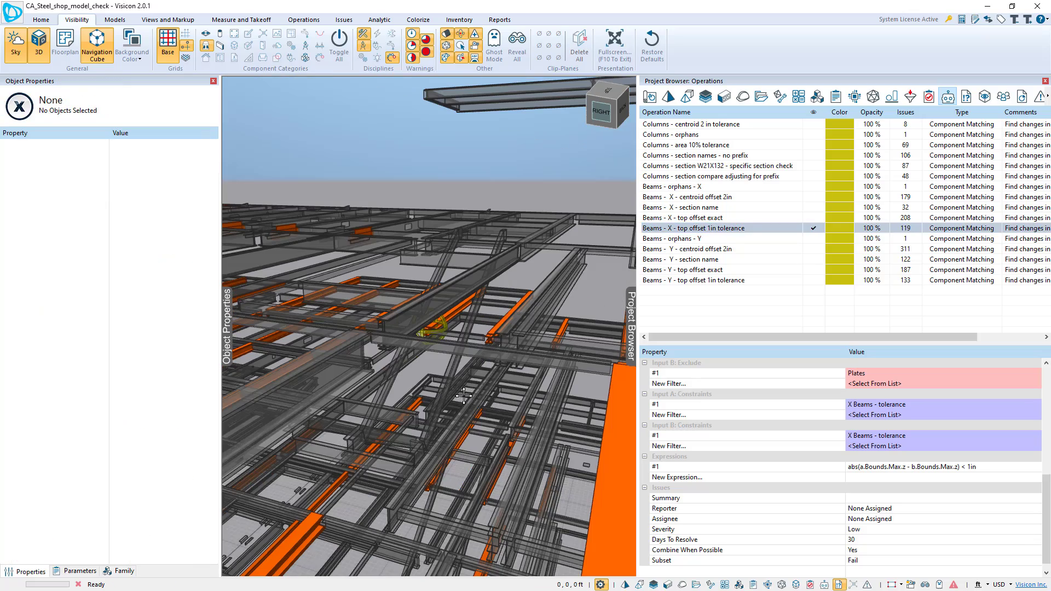
{"action": "left_click_drag", "start_coordinate": [437, 375], "coordinate": [370, 386]}
{"action": "left_click", "coordinate": [418, 436]}
{"action": "scroll", "coordinate": [394, 422], "scroll_direction": "up", "scroll_amount": 5}
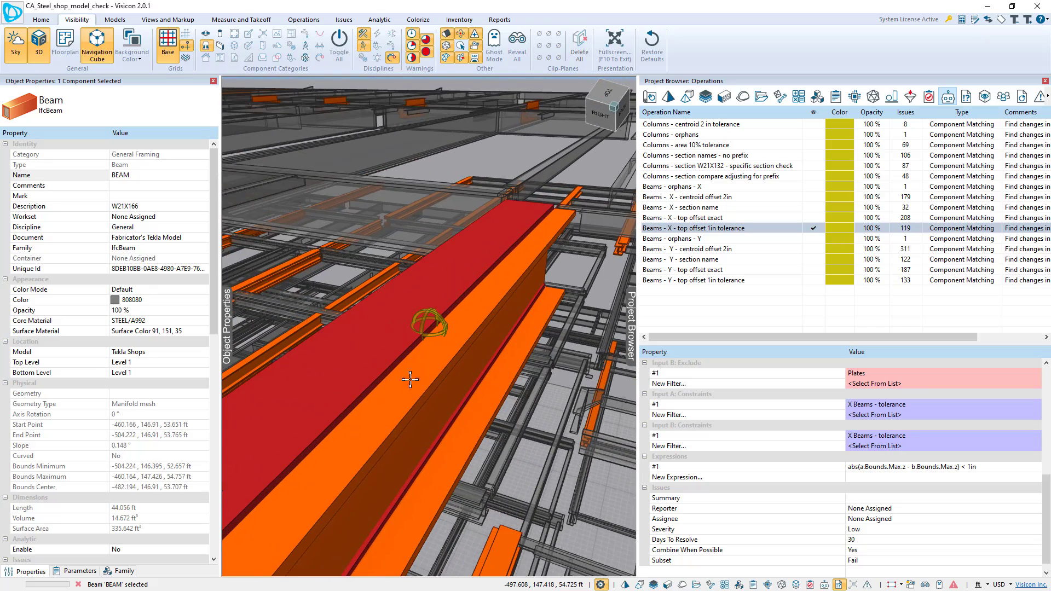
Examine the 1in tolerance operation's expression abs(a.Bounds.Max.z - b.Bounds.Max.z) < 1in without editing it
{"action": "left_click", "coordinate": [900, 466]}
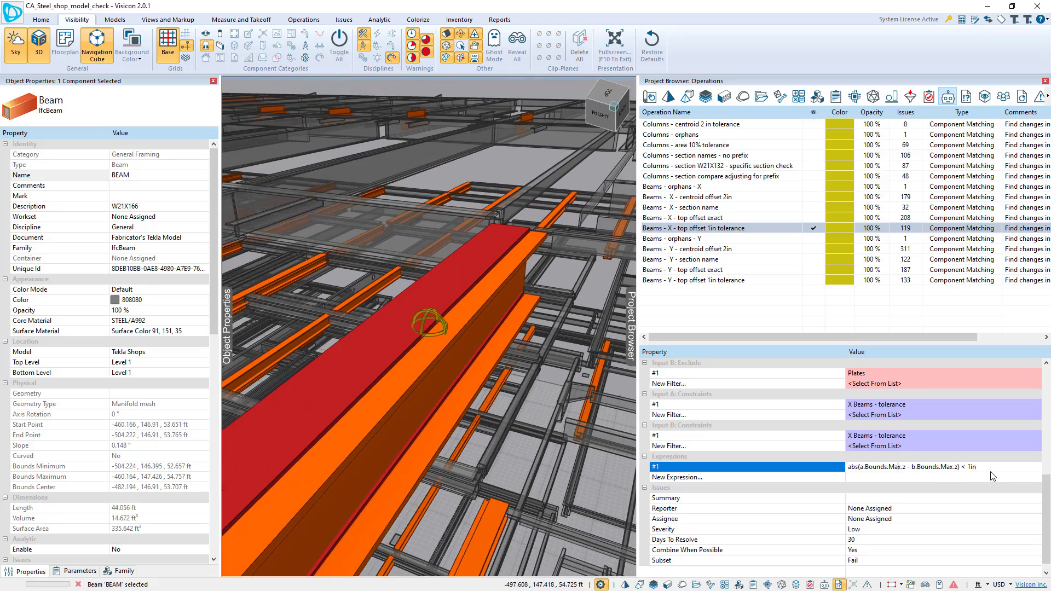
{"action": "left_click_drag", "start_coordinate": [973, 467], "coordinate": [812, 474]}
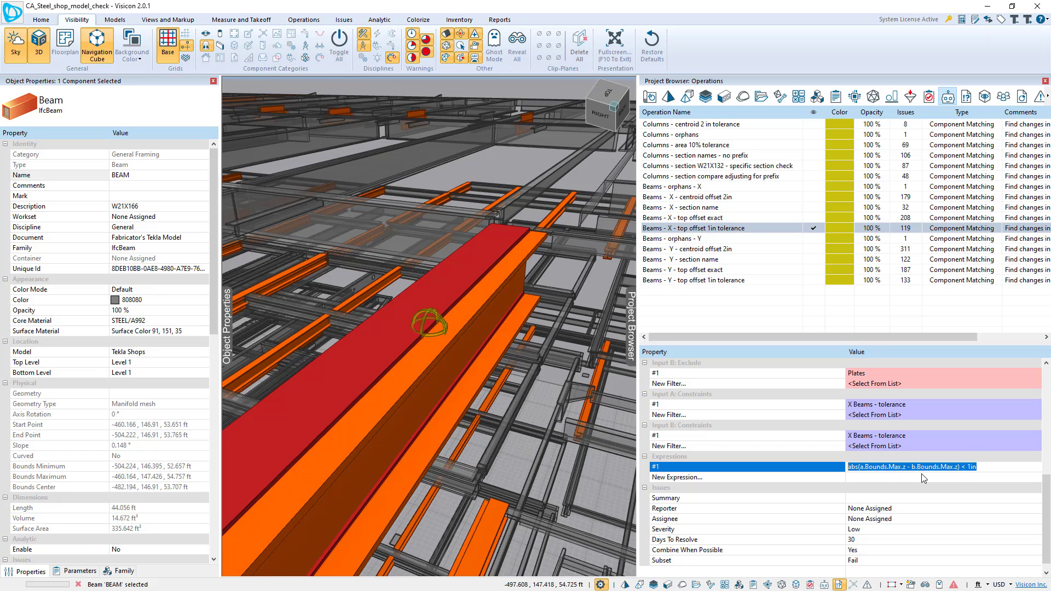
{"action": "left_click", "coordinate": [986, 467]}
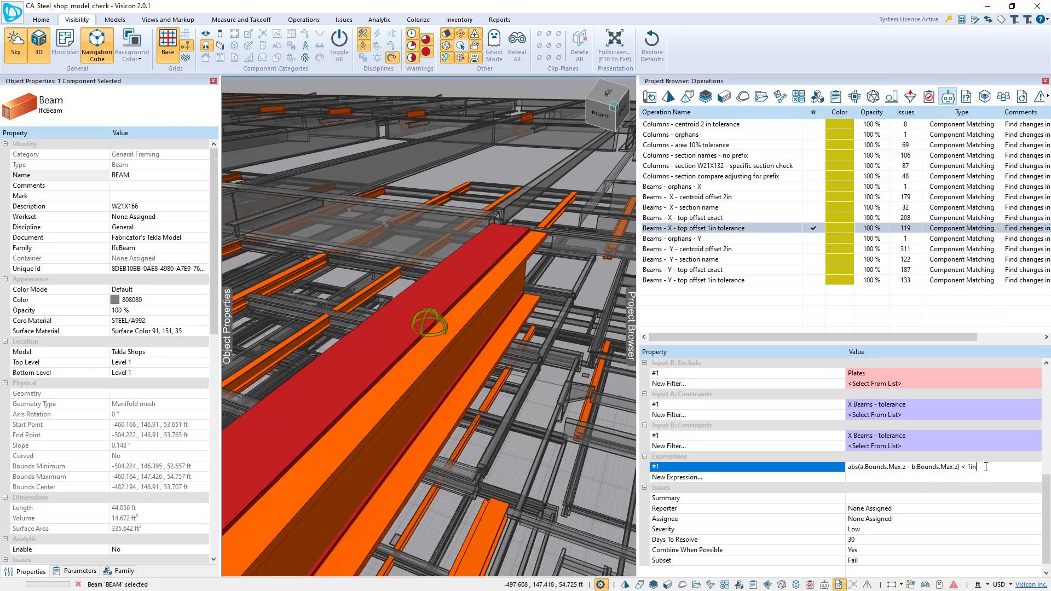
Hide the "Beams - X - top offset 1in tolerance" issues and limit the visible component categories to columns
{"action": "left_click", "coordinate": [813, 229]}
{"action": "left_click", "coordinate": [815, 231]}
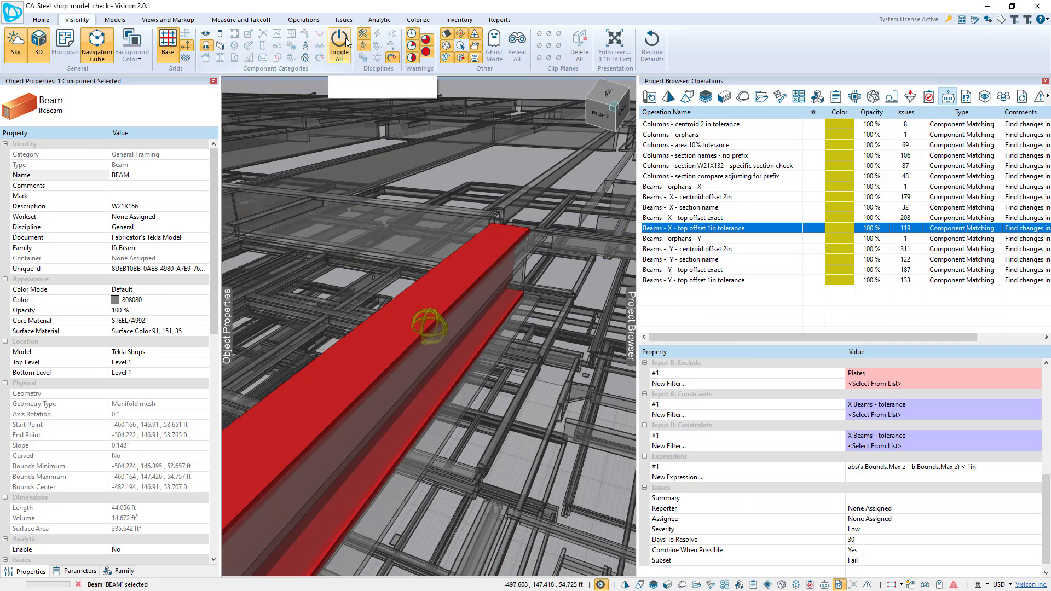
{"action": "left_click", "coordinate": [206, 48]}
{"action": "left_click", "coordinate": [220, 33]}
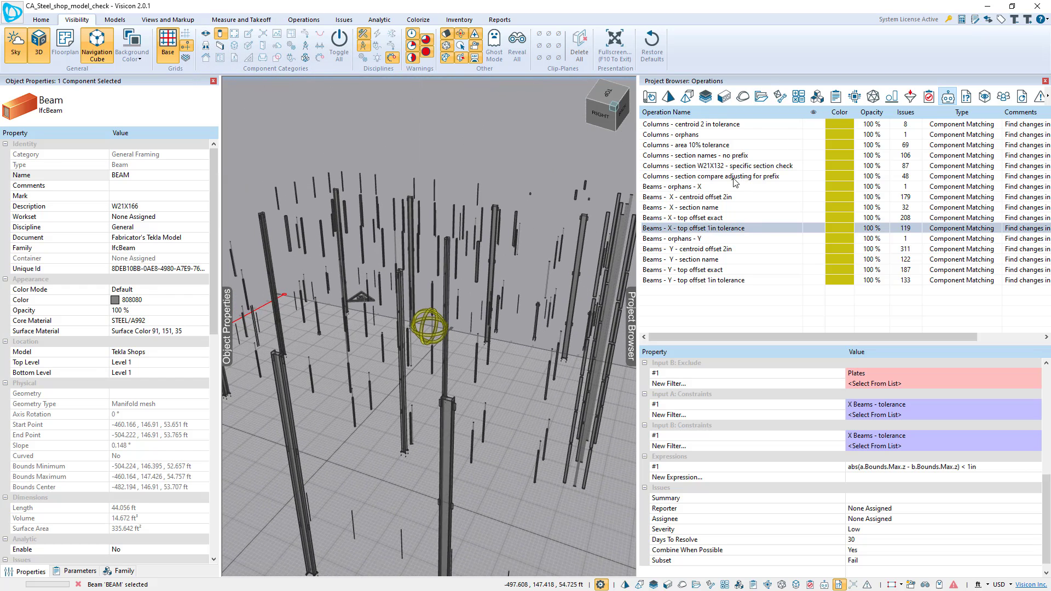
Display the issues of the "Columns - area 10% tolerance" operation and clear the beam selection
{"action": "left_click", "coordinate": [721, 134]}
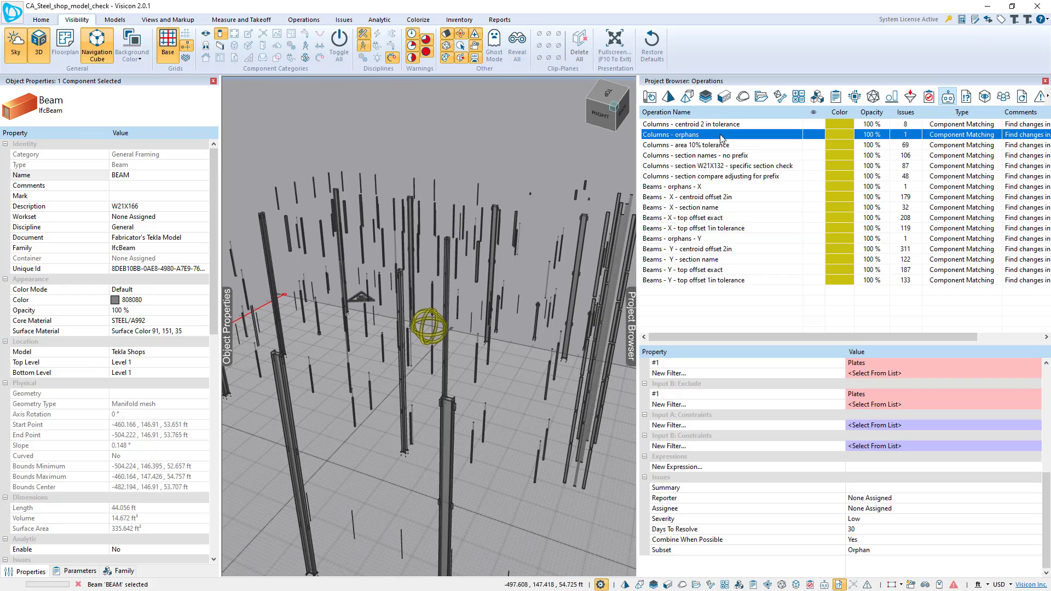
{"action": "left_click", "coordinate": [742, 146]}
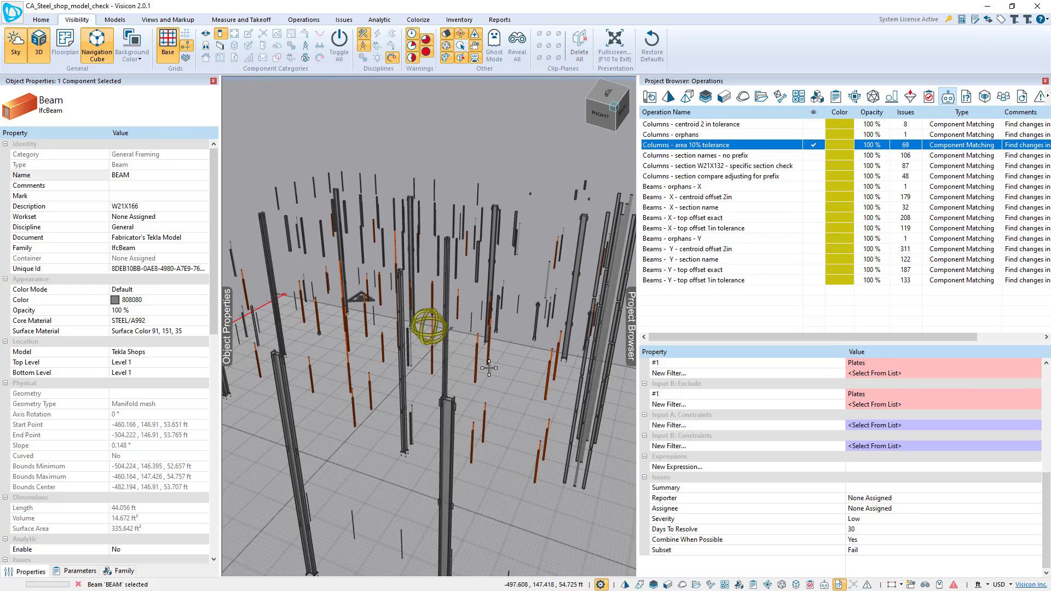
{"action": "left_click_drag", "start_coordinate": [487, 369], "coordinate": [522, 369]}
{"action": "left_click", "coordinate": [536, 367]}
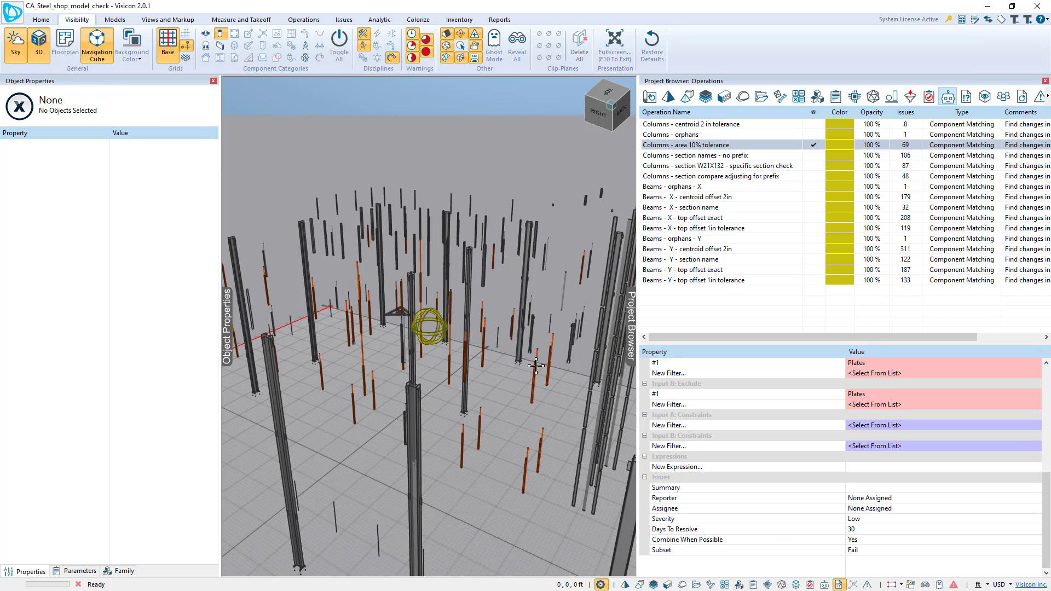
Focus on a flagged column pair and select the Structural Revit and Tekla Shops columns in turn to compare their section sizes
{"action": "double_click", "coordinate": [534, 366]}
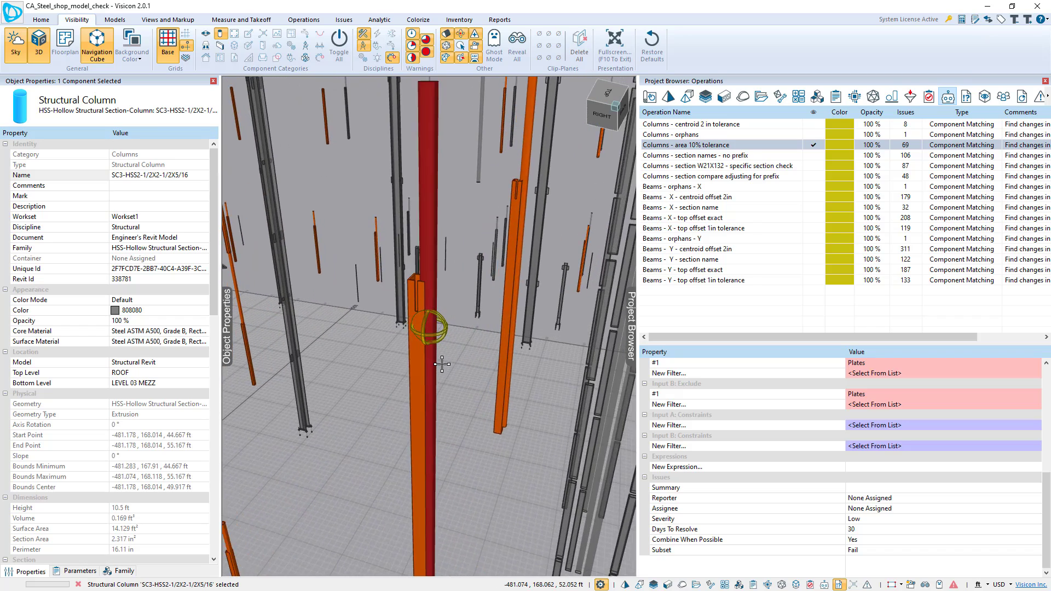
{"action": "left_click_drag", "start_coordinate": [459, 321], "coordinate": [480, 315]}
{"action": "left_click", "coordinate": [374, 246]}
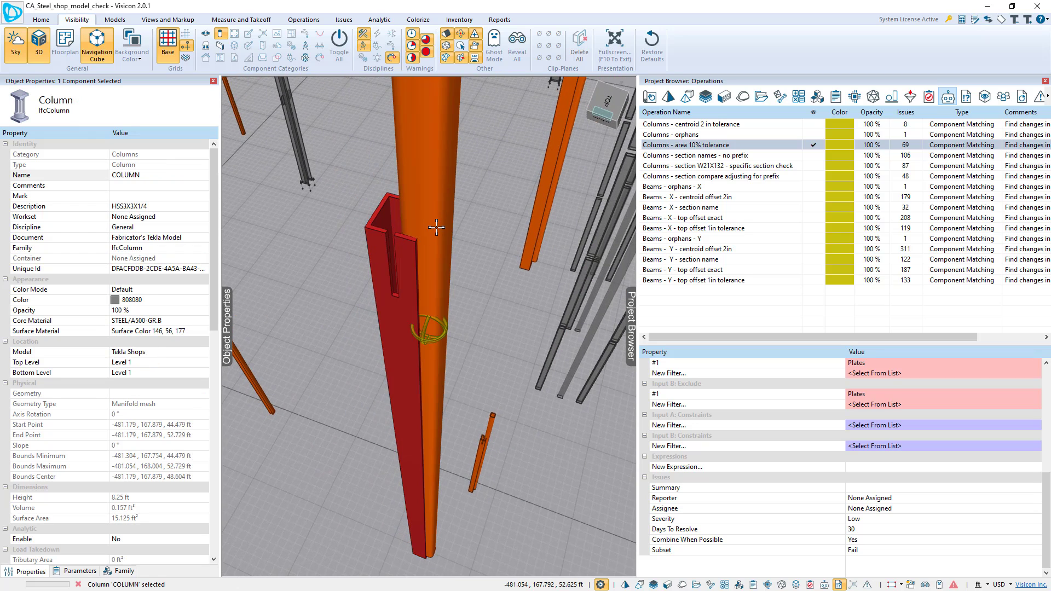
{"action": "left_click", "coordinate": [404, 250]}
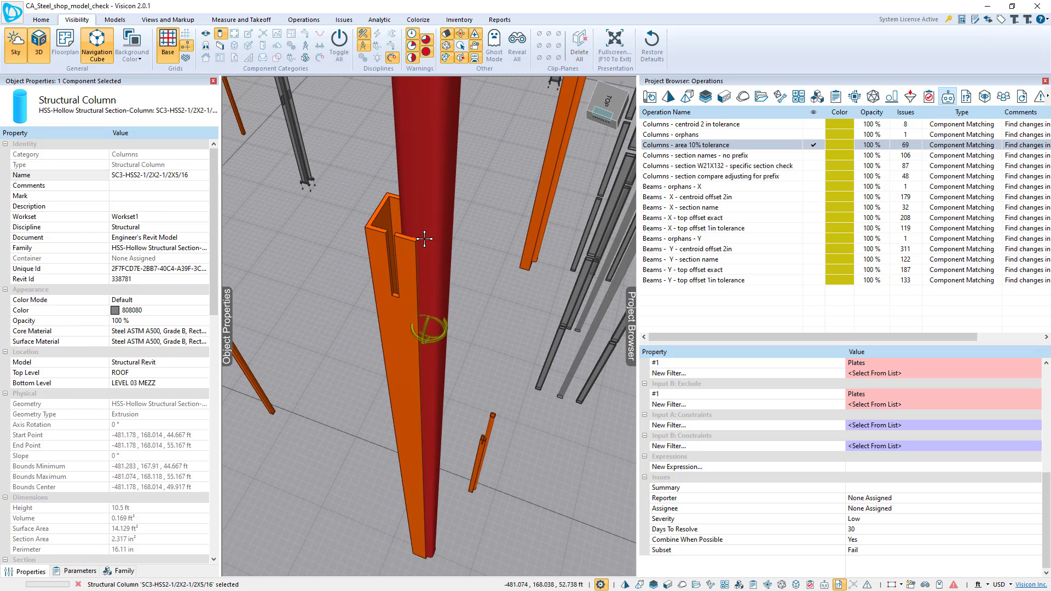
Hide the "Columns - area 10% tolerance" issues, show those of "Columns - section compare adjusting for prefix", and clear the column selection
{"action": "left_click", "coordinate": [766, 145]}
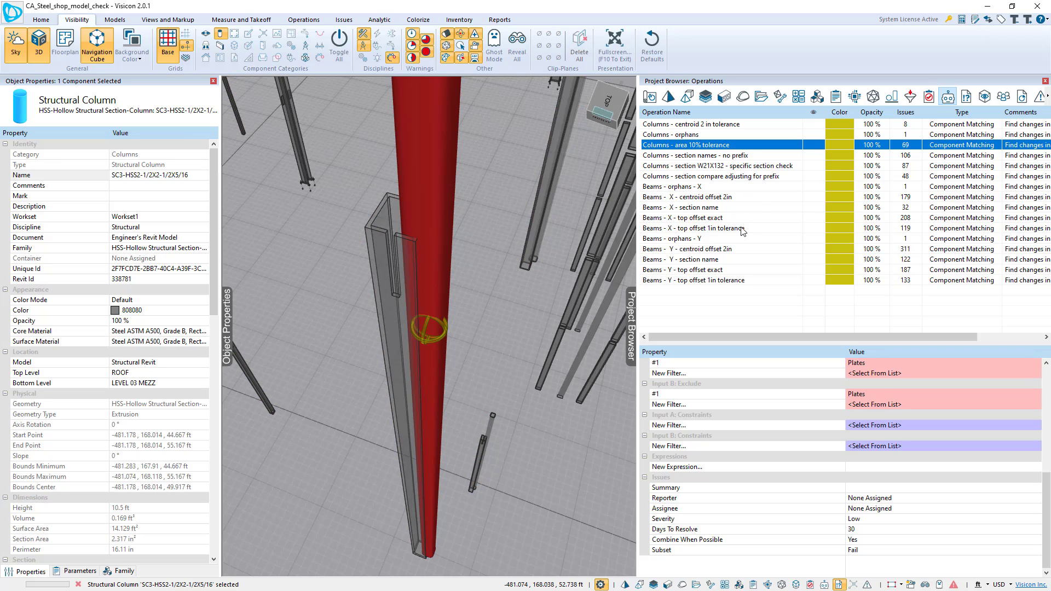
{"action": "left_click", "coordinate": [728, 176]}
{"action": "left_click", "coordinate": [457, 306]}
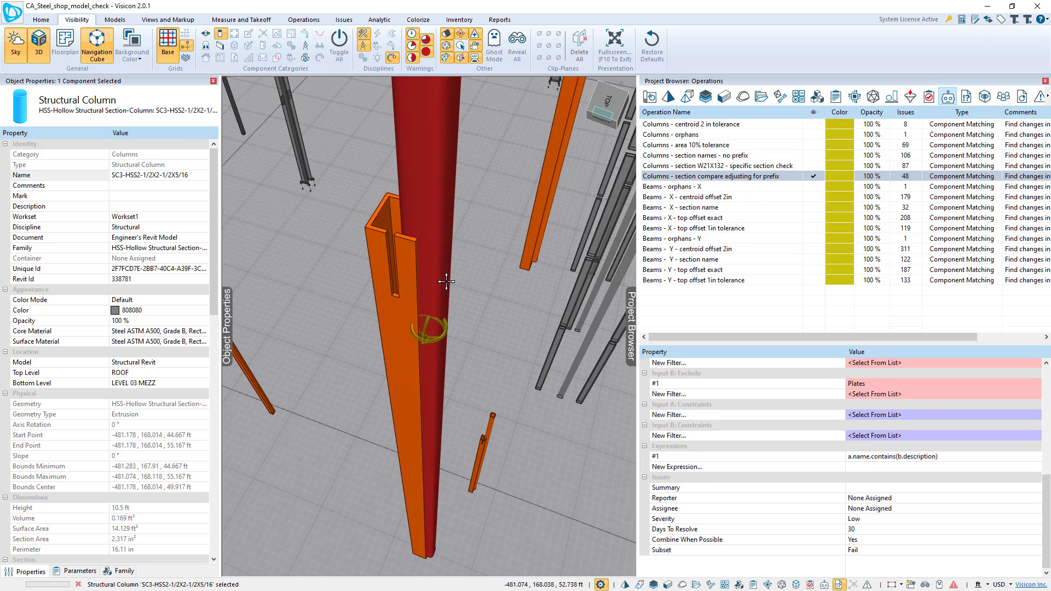
{"action": "scroll", "coordinate": [454, 307], "scroll_direction": "down", "scroll_amount": 3}
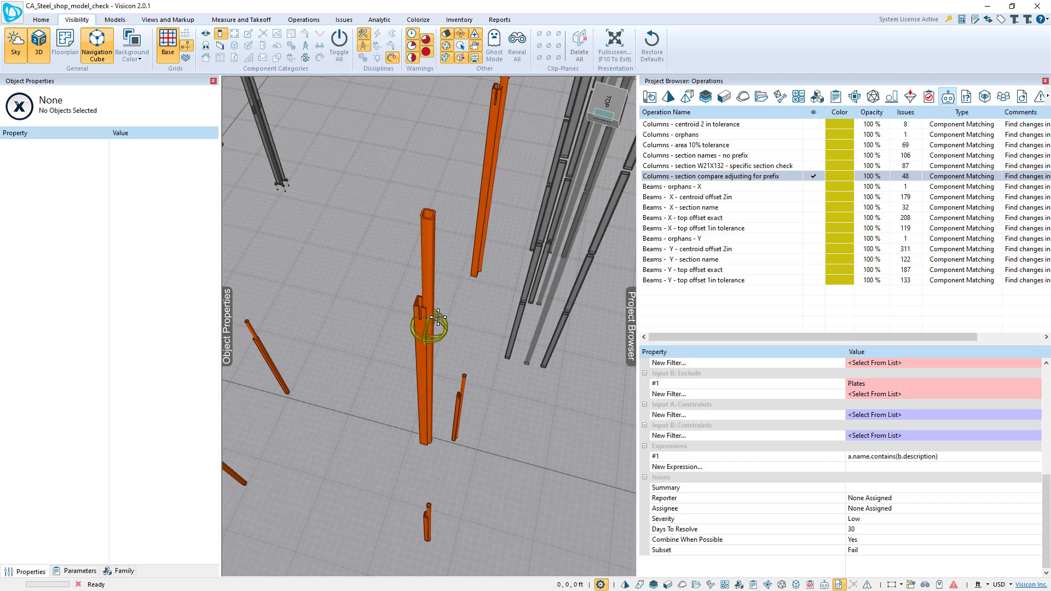
{"action": "scroll", "coordinate": [432, 341], "scroll_direction": "up", "scroll_amount": 3}
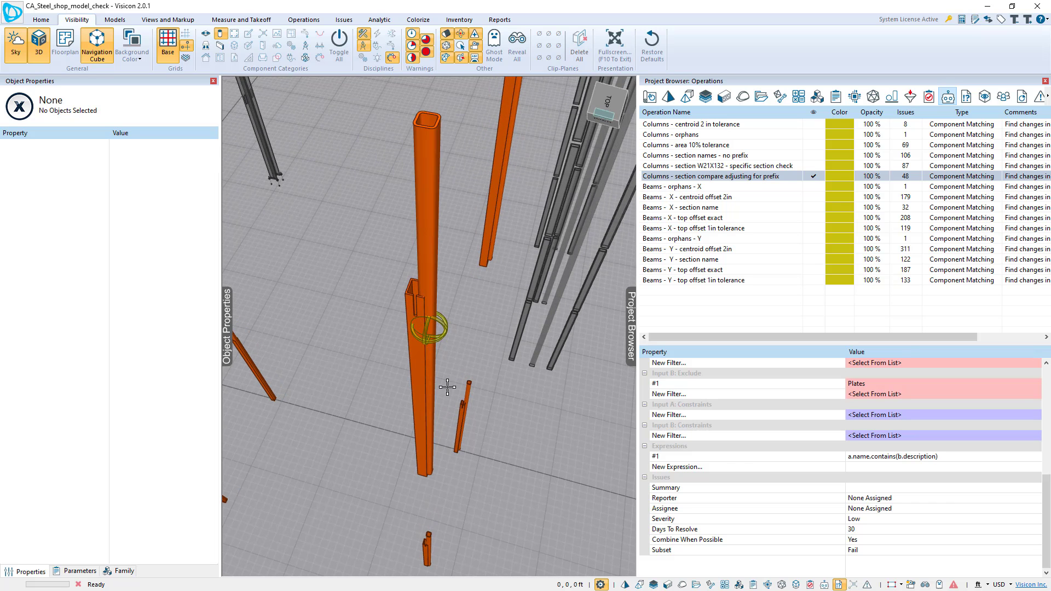
Select a flagged Structural Revit HSS column and examine it beside its Tekla Shops counterpart from several angles
{"action": "left_click", "coordinate": [465, 413]}
{"action": "scroll", "coordinate": [432, 351], "scroll_direction": "down", "scroll_amount": 2}
{"action": "scroll", "coordinate": [433, 348], "scroll_direction": "up", "scroll_amount": 3}
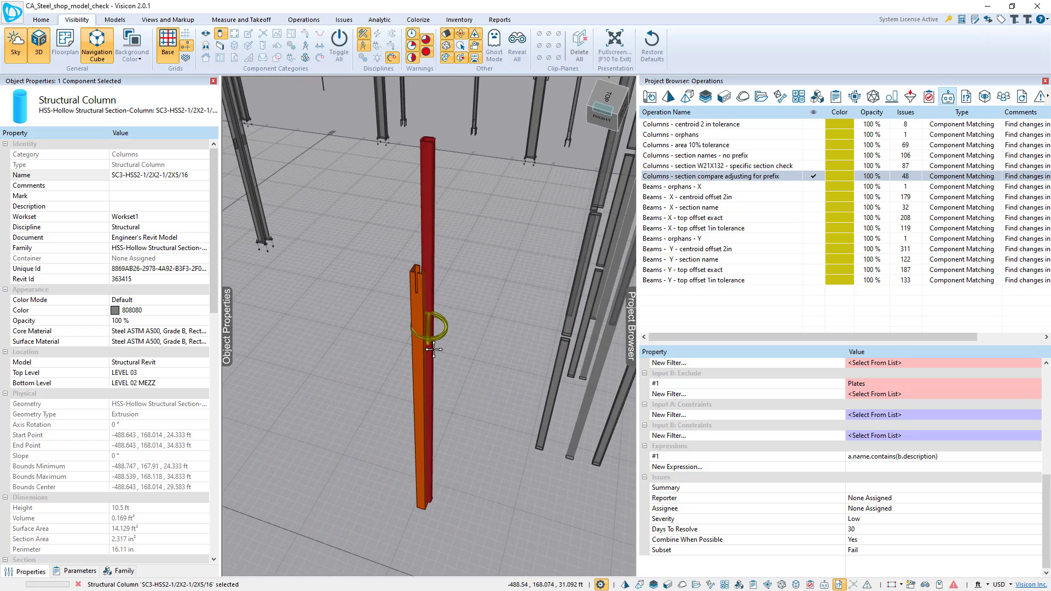
{"action": "scroll", "coordinate": [459, 264], "scroll_direction": "up", "scroll_amount": 3}
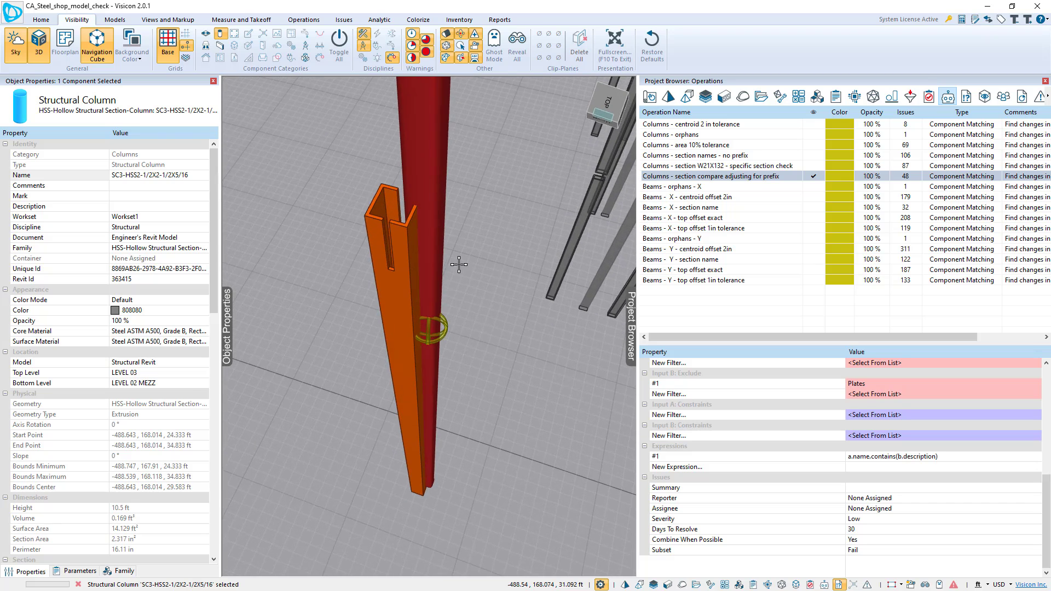
{"action": "left_click_drag", "start_coordinate": [458, 265], "coordinate": [434, 281]}
{"action": "scroll", "coordinate": [415, 292], "scroll_direction": "down", "scroll_amount": 3}
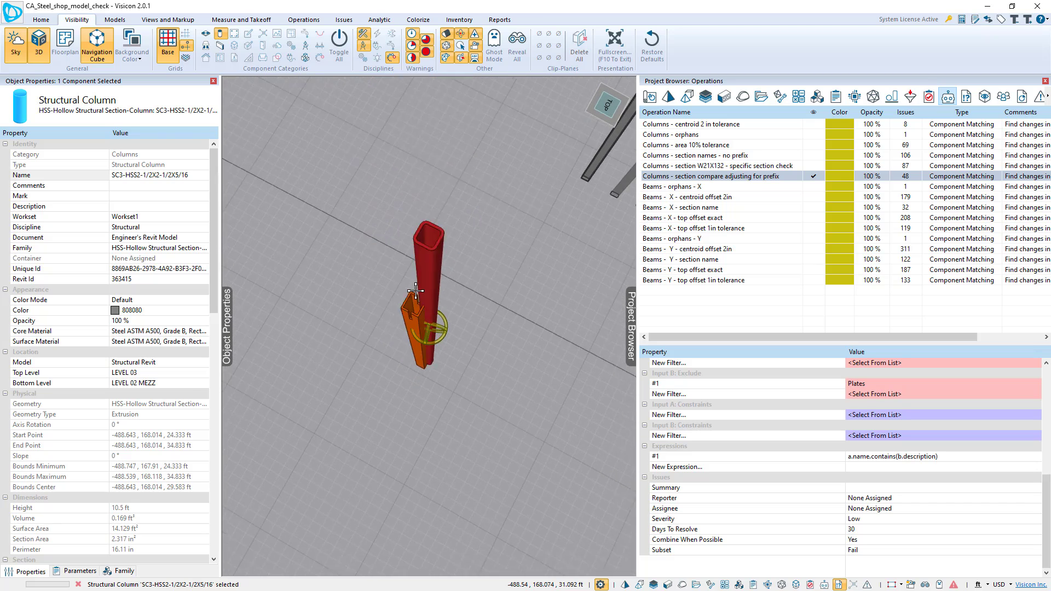
{"action": "scroll", "coordinate": [415, 292], "scroll_direction": "down", "scroll_amount": 6}
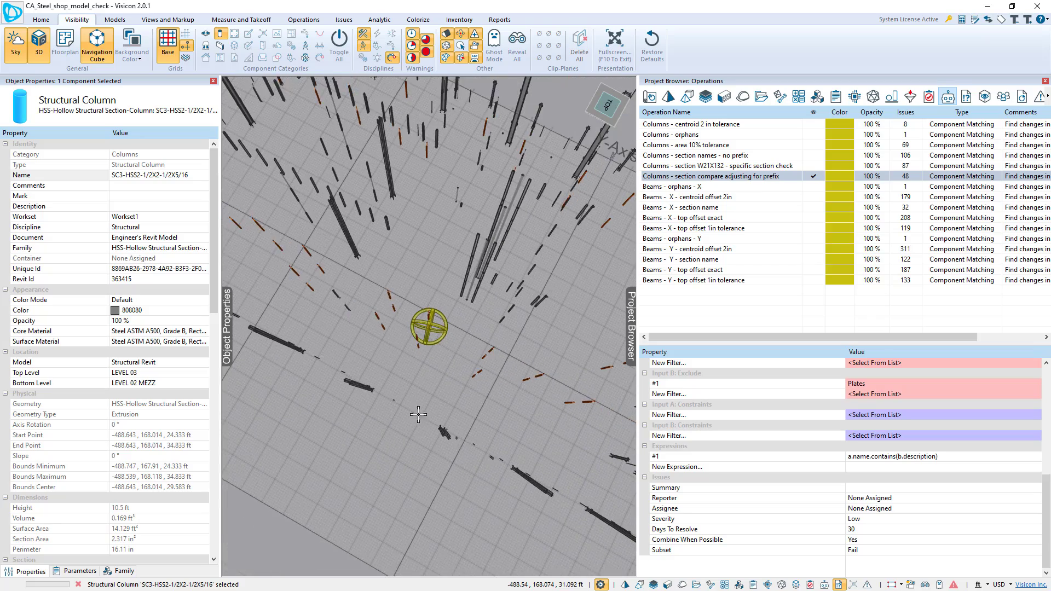
Focus on another flagged column pair, inspect the Tekla Shops column's description, and clear the selection
{"action": "scroll", "coordinate": [410, 383], "scroll_direction": "up", "scroll_amount": 5}
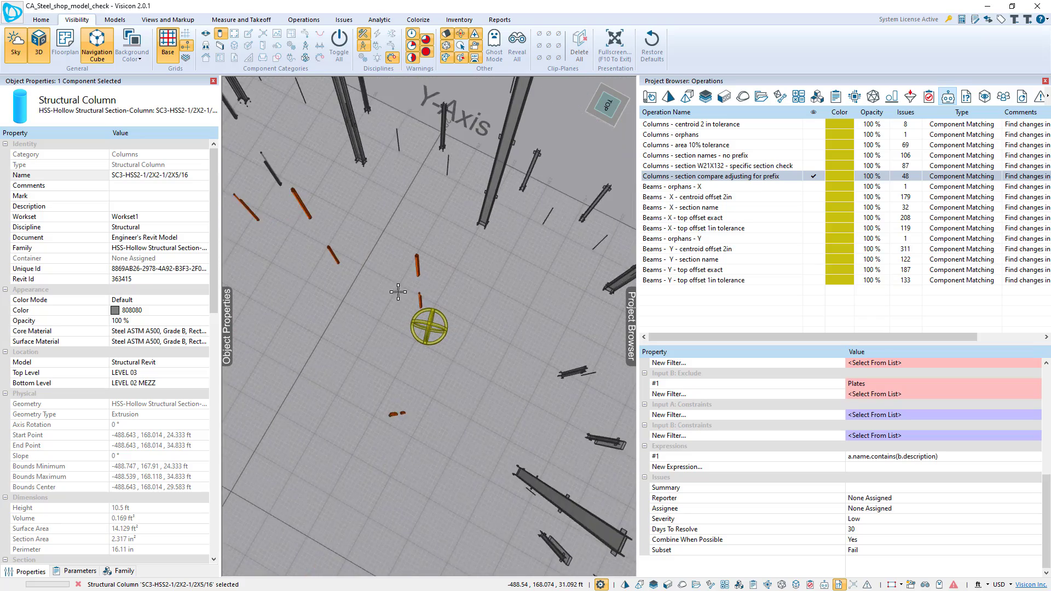
{"action": "scroll", "coordinate": [405, 230], "scroll_direction": "up", "scroll_amount": 3}
{"action": "double_click", "coordinate": [399, 130]}
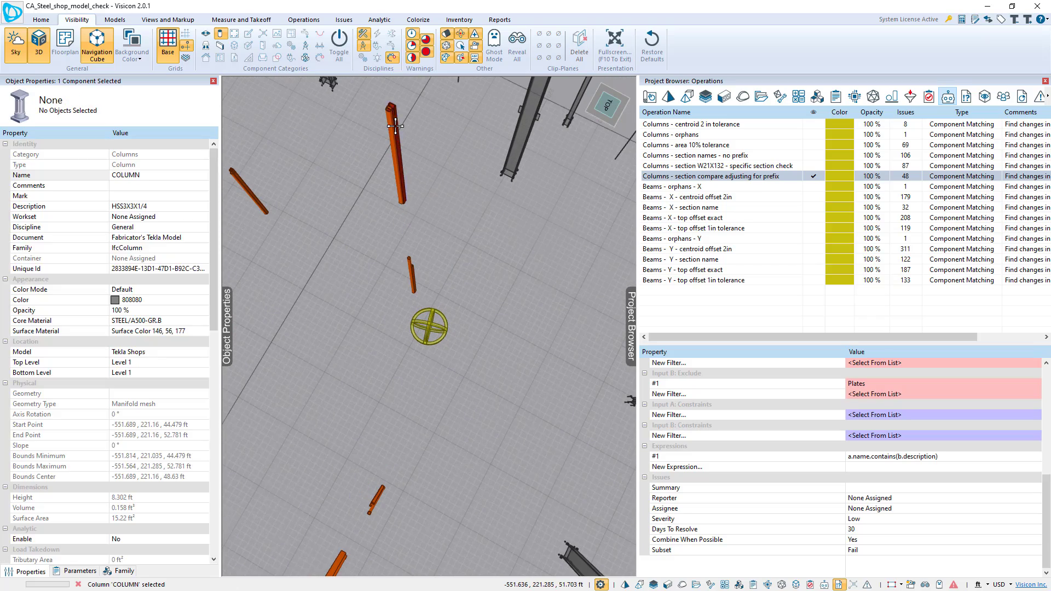
{"action": "scroll", "coordinate": [433, 327], "scroll_direction": "up", "scroll_amount": 3}
{"action": "middle_click_drag", "start_coordinate": [483, 290], "coordinate": [445, 251]}
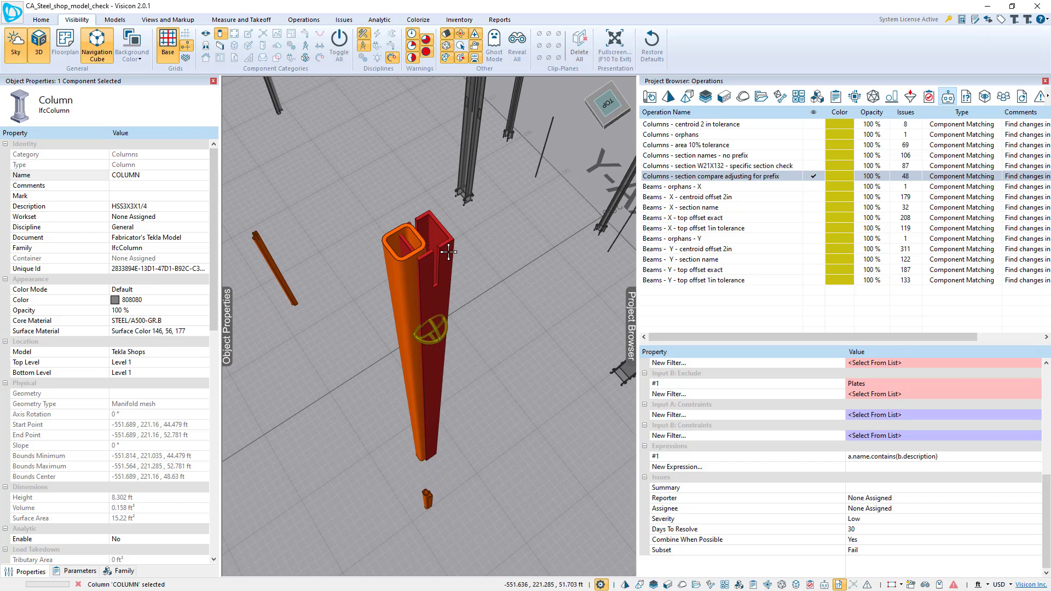
{"action": "left_click", "coordinate": [530, 298]}
{"action": "scroll", "coordinate": [459, 253], "scroll_direction": "down", "scroll_amount": 3}
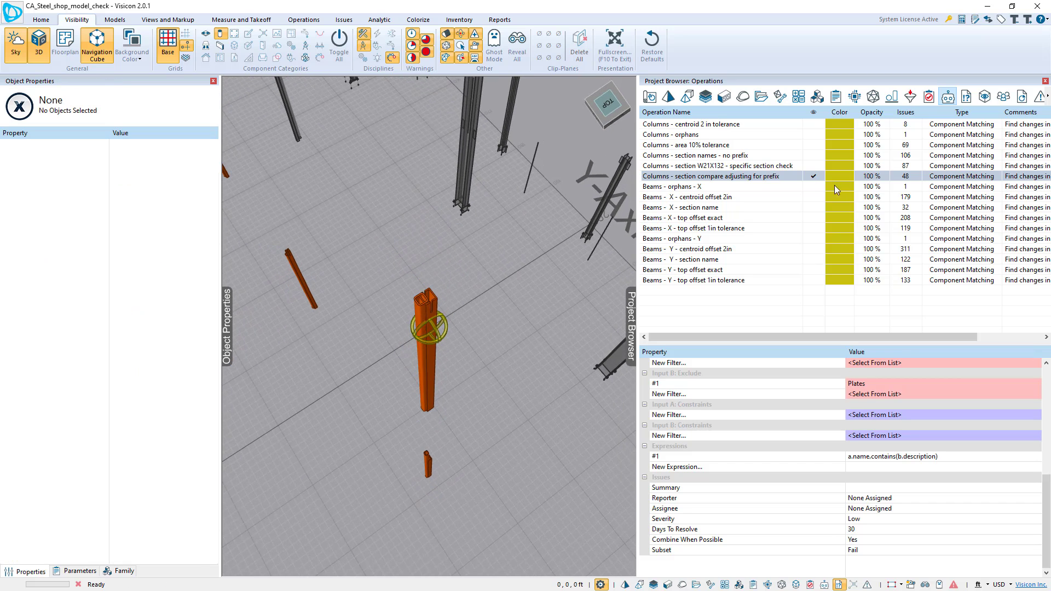
Hide the "Columns - section compare adjusting for prefix" issues and display those of "Columns - centroid 2 in tolerance" across the model
{"action": "left_click", "coordinate": [813, 179]}
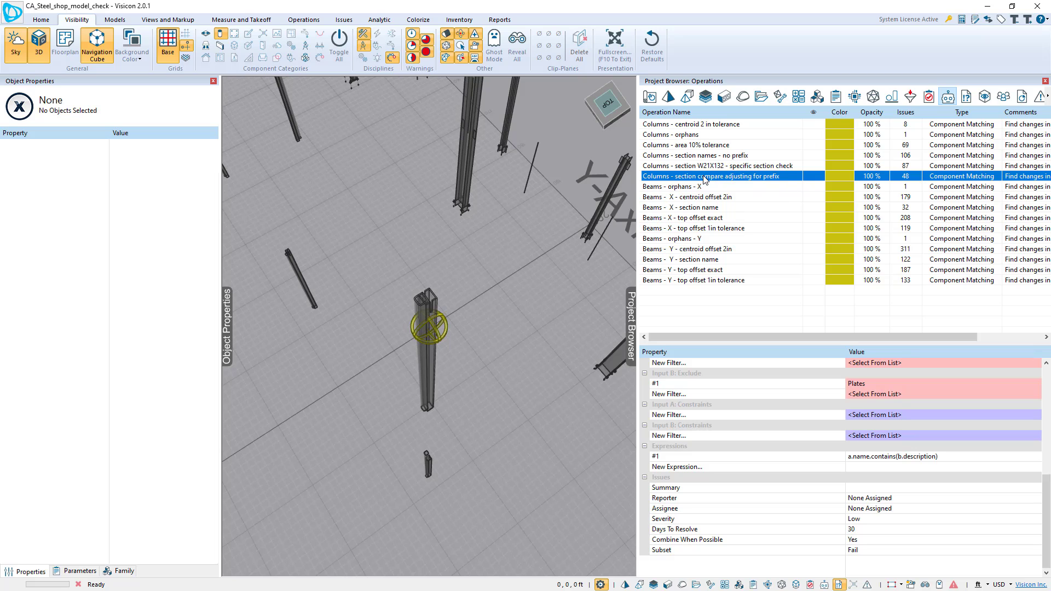
{"action": "left_click", "coordinate": [720, 125]}
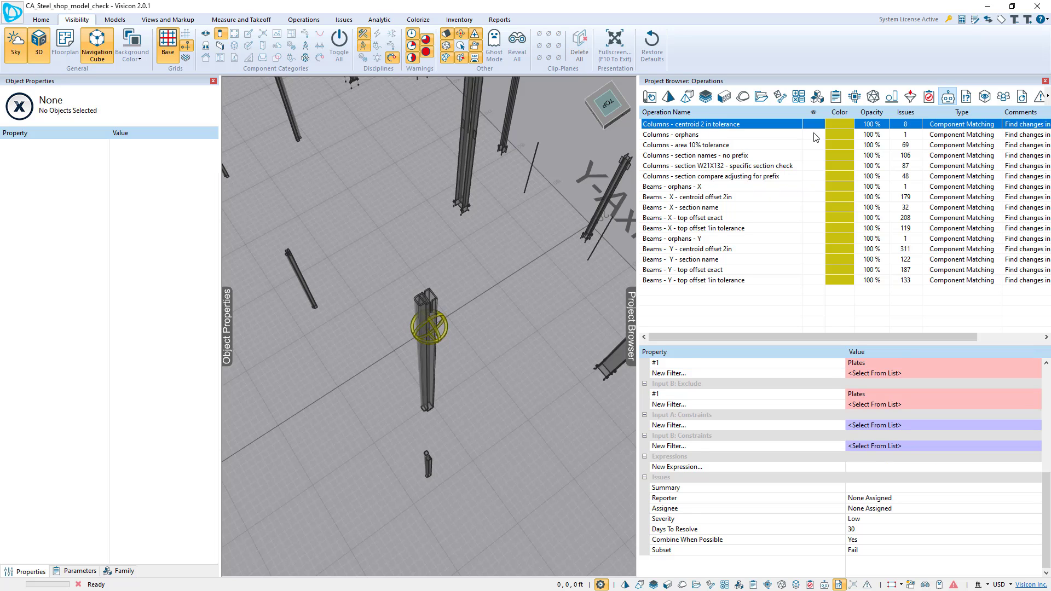
{"action": "left_click", "coordinate": [813, 126]}
{"action": "scroll", "coordinate": [480, 297], "scroll_direction": "down", "scroll_amount": 5}
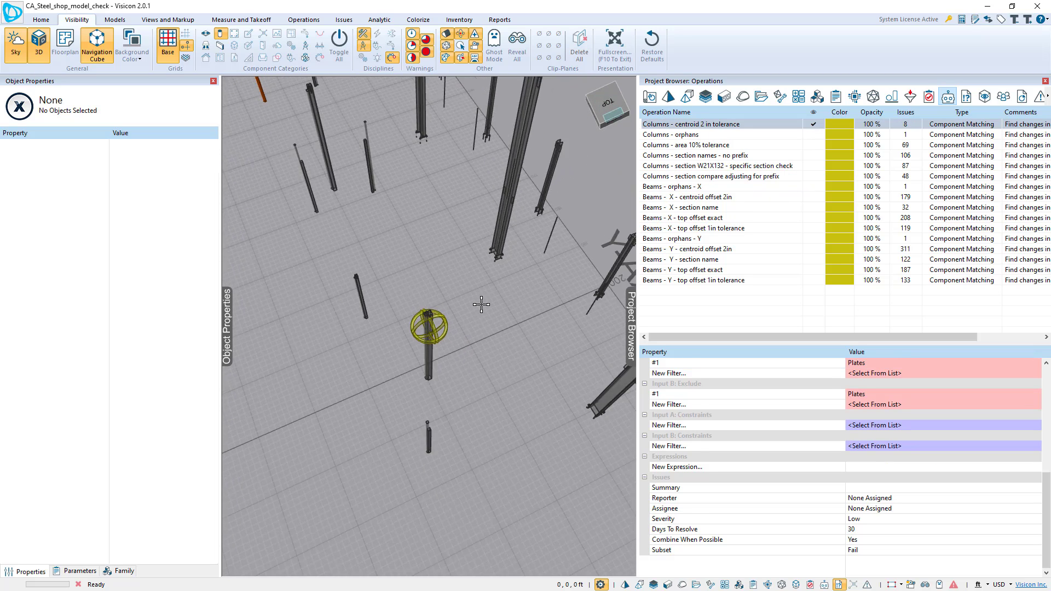
{"action": "scroll", "coordinate": [485, 304], "scroll_direction": "down", "scroll_amount": 3}
{"action": "scroll", "coordinate": [484, 327], "scroll_direction": "down", "scroll_amount": 3}
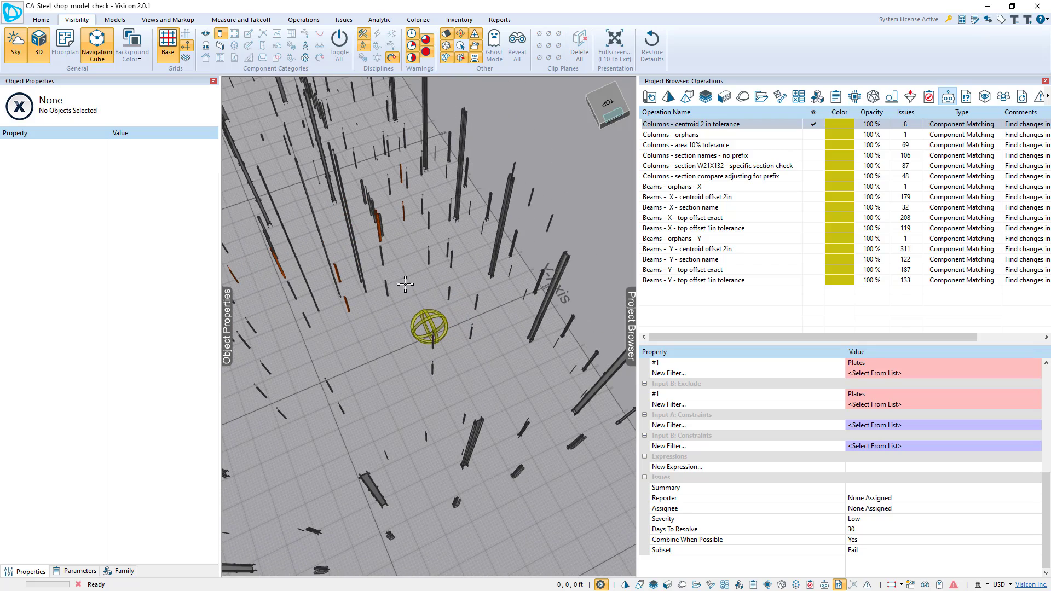
Select flagged Tekla Shops columns and focus closely on a pair with offset centroids
{"action": "left_click_drag", "start_coordinate": [375, 221], "coordinate": [382, 272]}
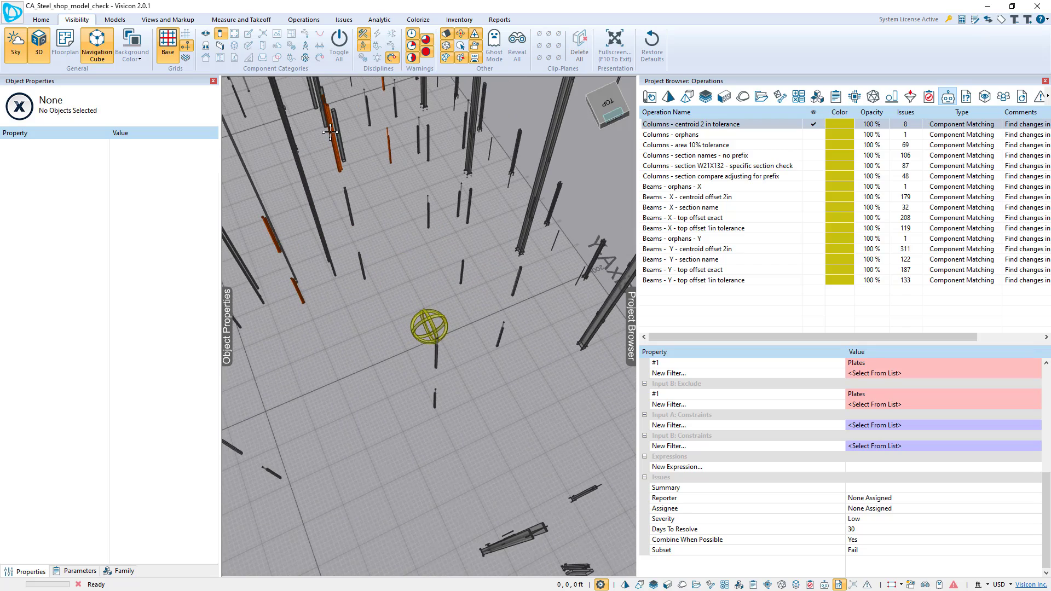
{"action": "left_click", "coordinate": [383, 273]}
{"action": "scroll", "coordinate": [382, 273], "scroll_direction": "up", "scroll_amount": 6}
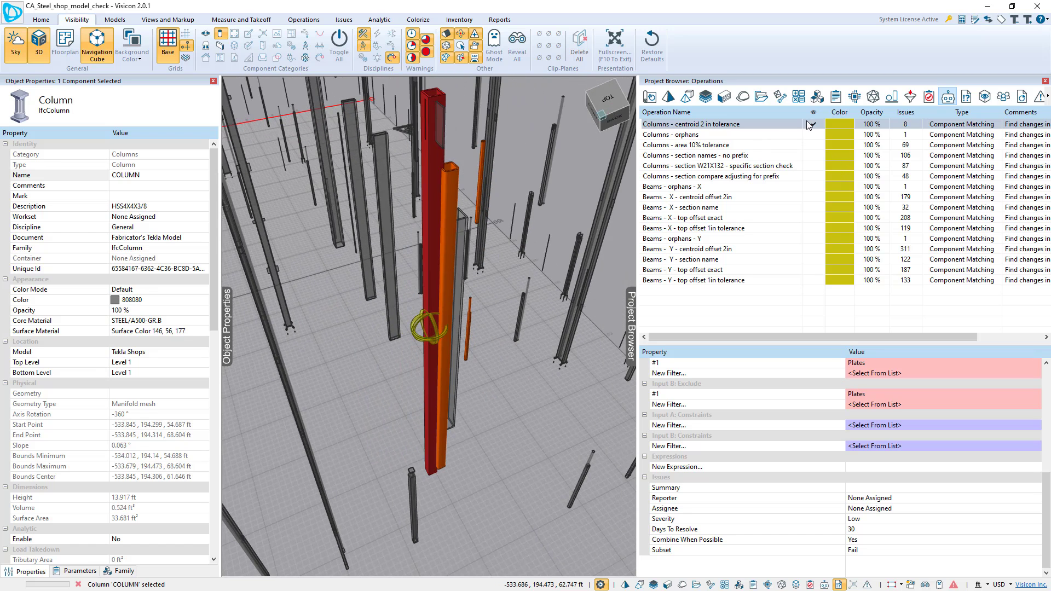
{"action": "left_click_drag", "start_coordinate": [462, 199], "coordinate": [458, 251]}
{"action": "left_click_drag", "start_coordinate": [404, 285], "coordinate": [477, 276]}
{"action": "left_click", "coordinate": [464, 257]}
{"action": "scroll", "coordinate": [476, 252], "scroll_direction": "up", "scroll_amount": 5}
{"action": "left_click", "coordinate": [474, 281]}
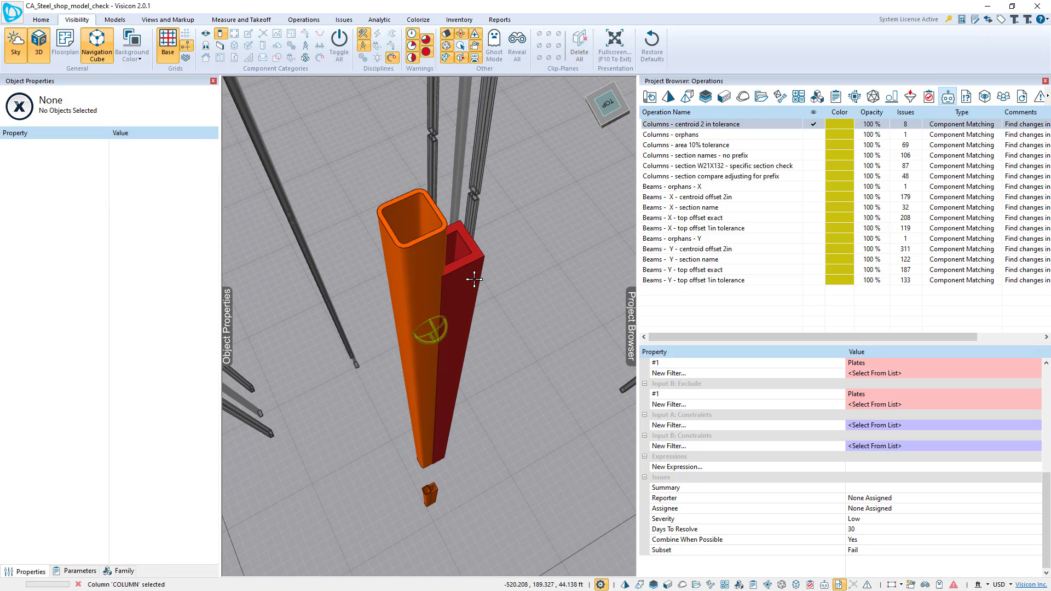
Select the offset Structural Revit and Tekla Shops columns in turn to compare their section sizes and positions
{"action": "left_click", "coordinate": [424, 270]}
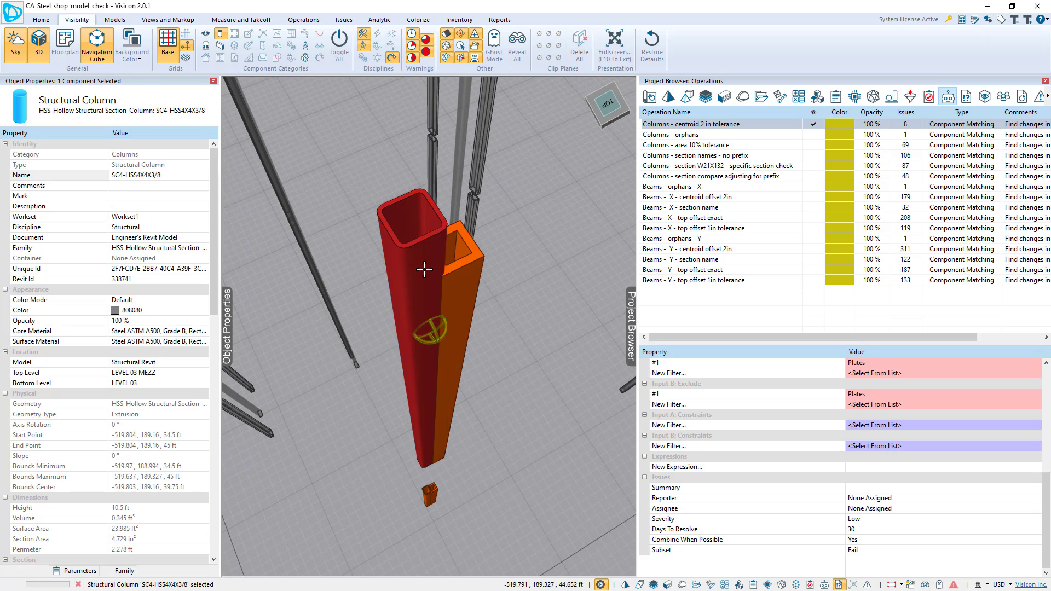
{"action": "left_click", "coordinate": [471, 292]}
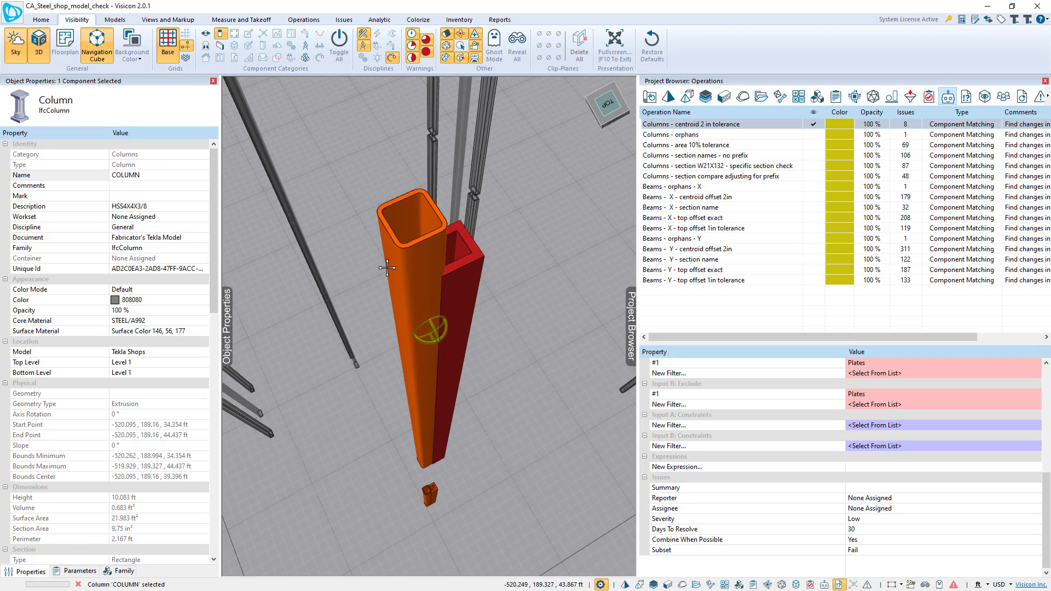
{"action": "left_click", "coordinate": [417, 266]}
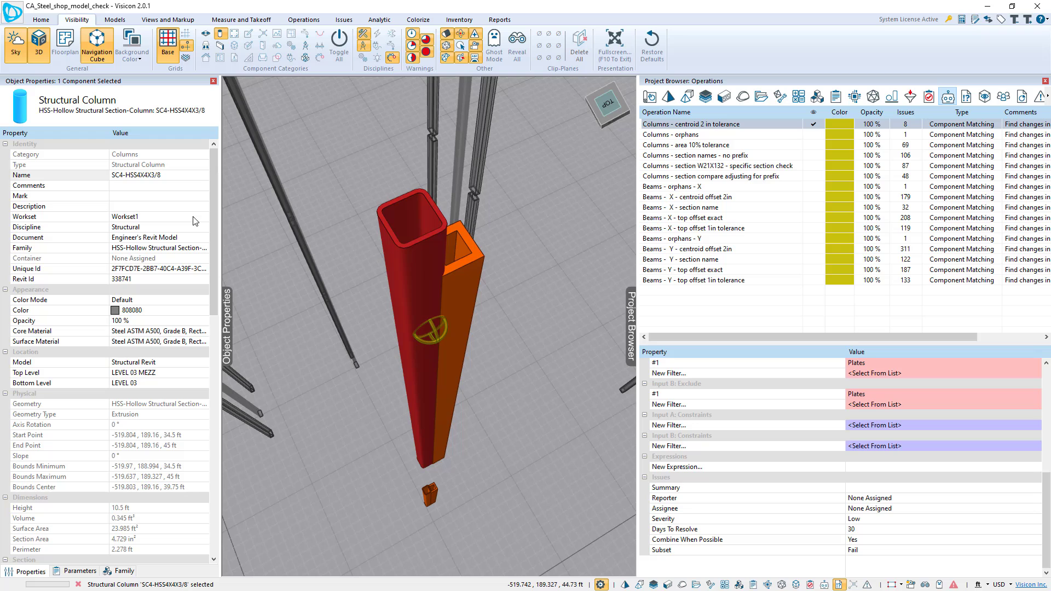
{"action": "left_click", "coordinate": [493, 293]}
{"action": "left_click_drag", "start_coordinate": [506, 300], "coordinate": [458, 310]}
{"action": "left_click", "coordinate": [459, 299]}
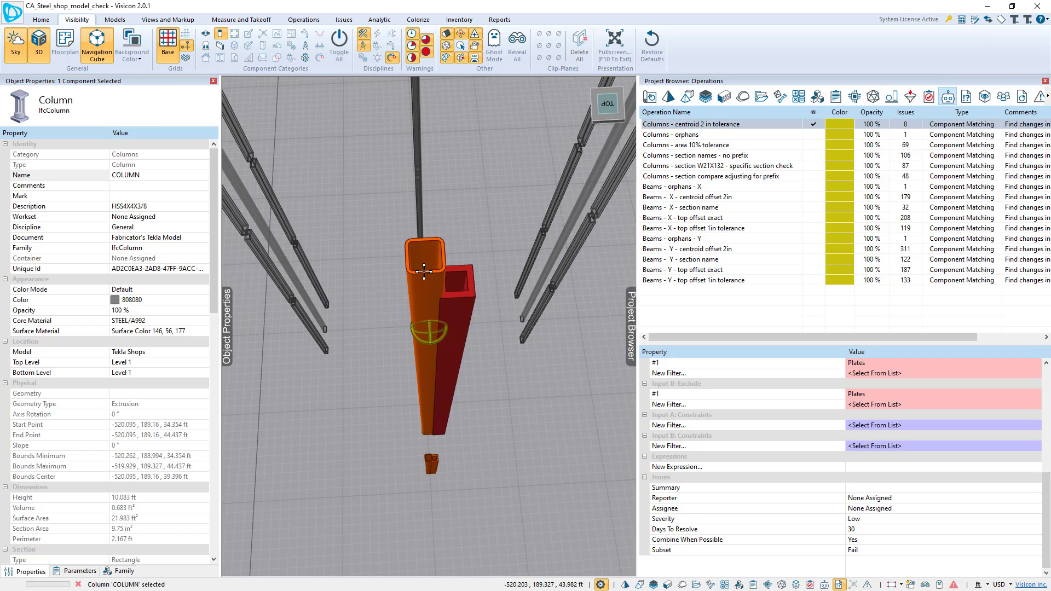
{"action": "mouse_move", "coordinate": [525, 330]}
{"action": "left_mouse_down"}
{"action": "mouse_move", "coordinate": [479, 324]}
{"action": "mouse_move", "coordinate": [439, 289]}
{"action": "mouse_move", "coordinate": [481, 284]}
{"action": "mouse_move", "coordinate": [474, 246]}
{"action": "mouse_move", "coordinate": [463, 306]}
{"action": "mouse_move", "coordinate": [455, 285]}
{"action": "mouse_move", "coordinate": [481, 343]}
{"action": "mouse_move", "coordinate": [462, 345]}
{"action": "mouse_move", "coordinate": [532, 319]}
{"action": "left_mouse_up"}
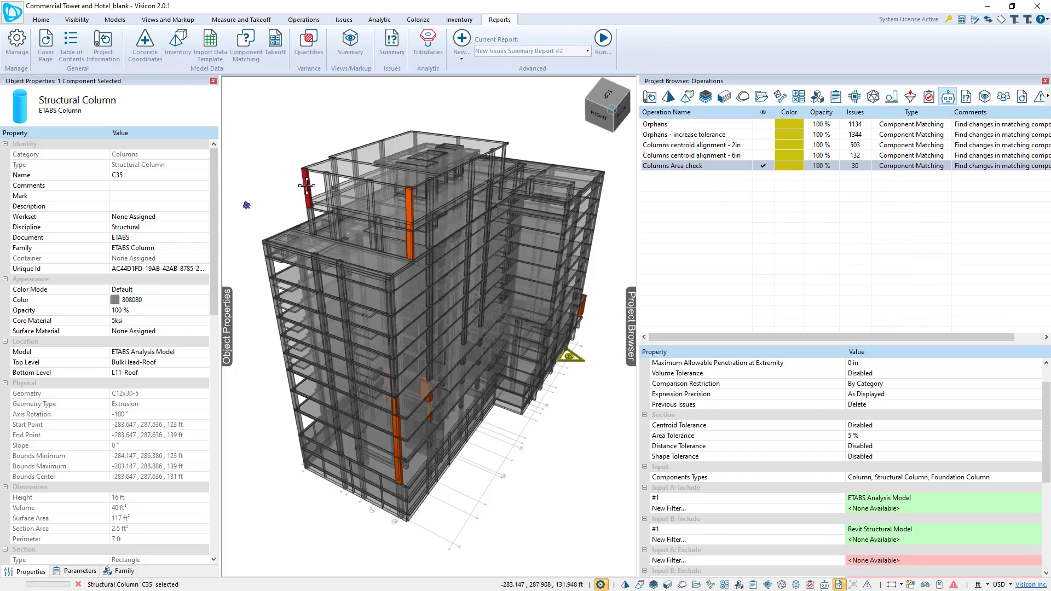
In the Commercial Tower and Hotel model, focus on flagged ETABS column C35 and examine its section properties
{"action": "double_click", "coordinate": [307, 186]}
{"action": "scroll", "coordinate": [406, 359], "scroll_direction": "up", "scroll_amount": 10}
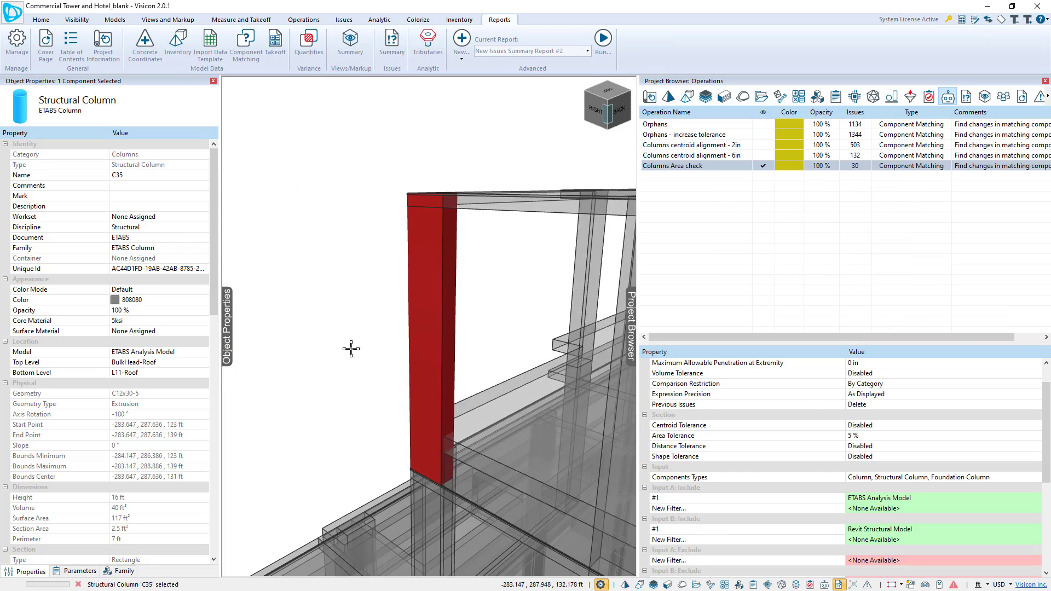
{"action": "middle_click_drag", "start_coordinate": [360, 355], "coordinate": [464, 290]}
{"action": "left_click", "coordinate": [468, 292]}
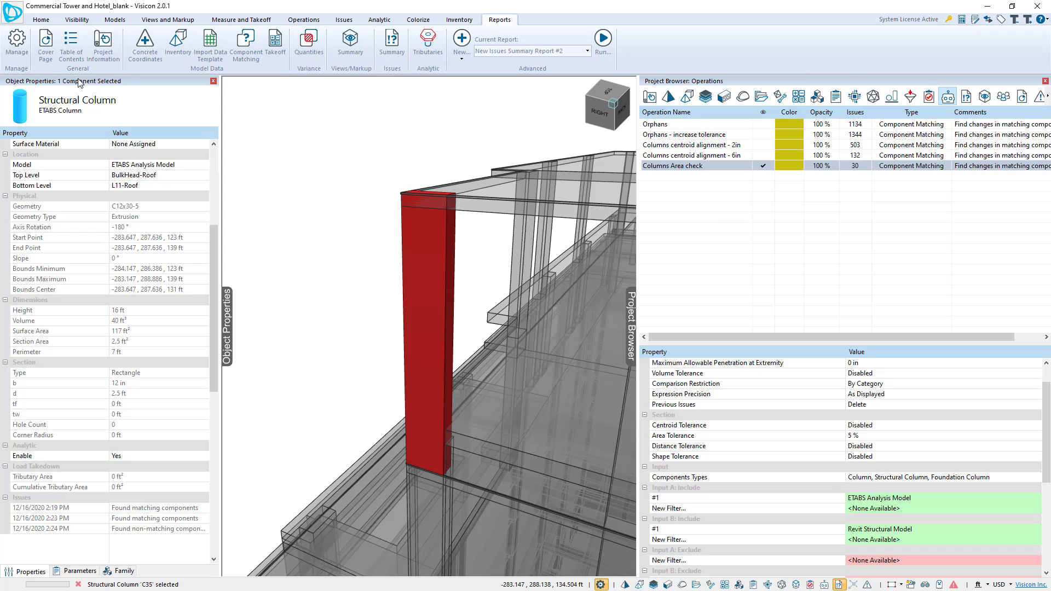
Display the ETABS column's parameters and look up the section parameter B
{"action": "left_click", "coordinate": [77, 571]}
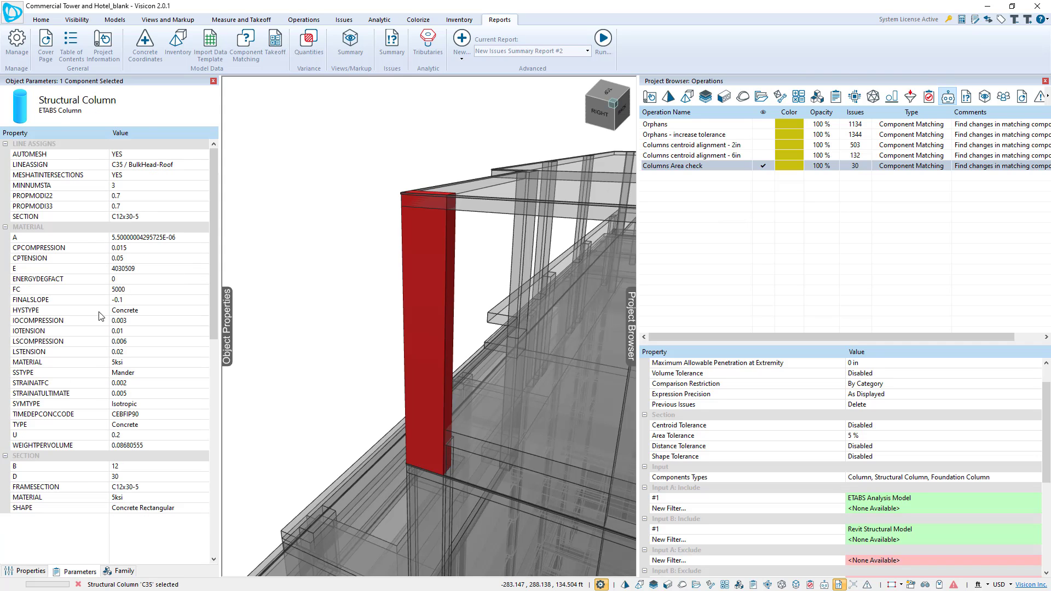
{"action": "left_click", "coordinate": [59, 466]}
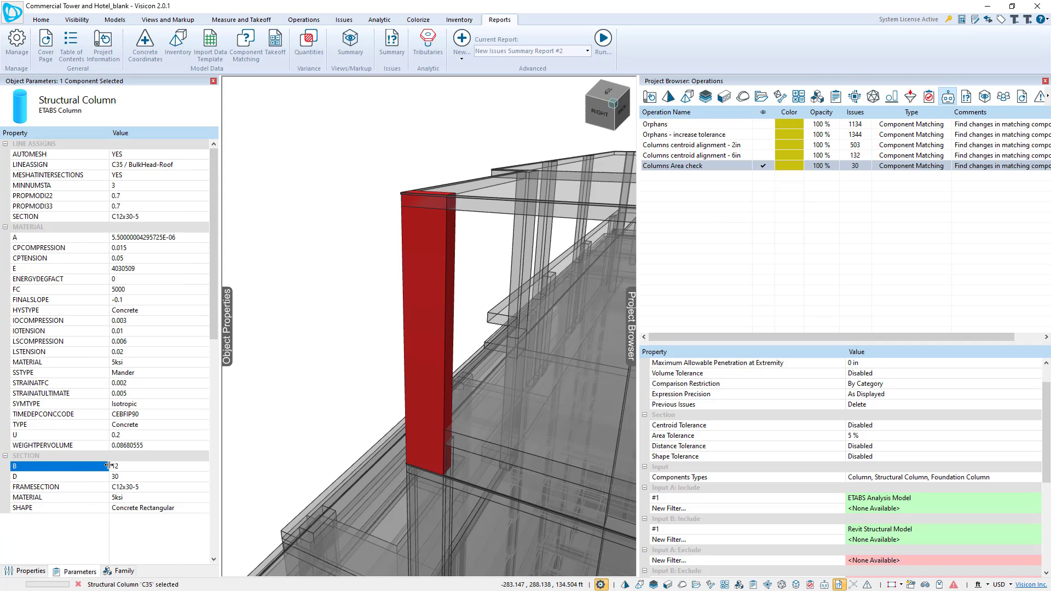
{"action": "right_click", "coordinate": [69, 471]}
{"action": "left_click", "coordinate": [97, 491]}
Create a new Component Matching operation and hide the issues of the "Columns Area check" operation
{"action": "left_click", "coordinate": [303, 20]}
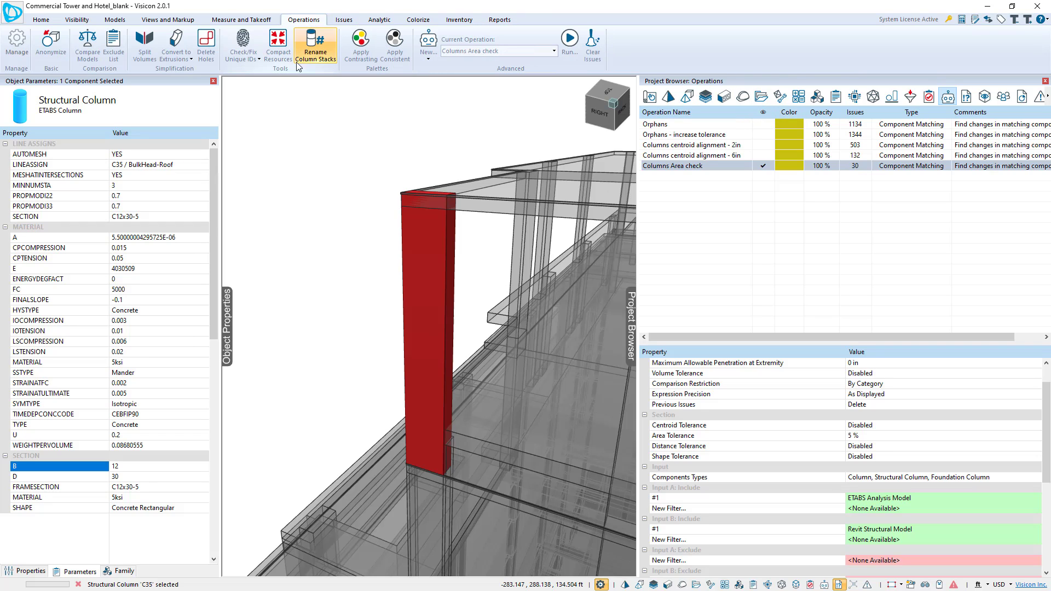
{"action": "left_click", "coordinate": [427, 53]}
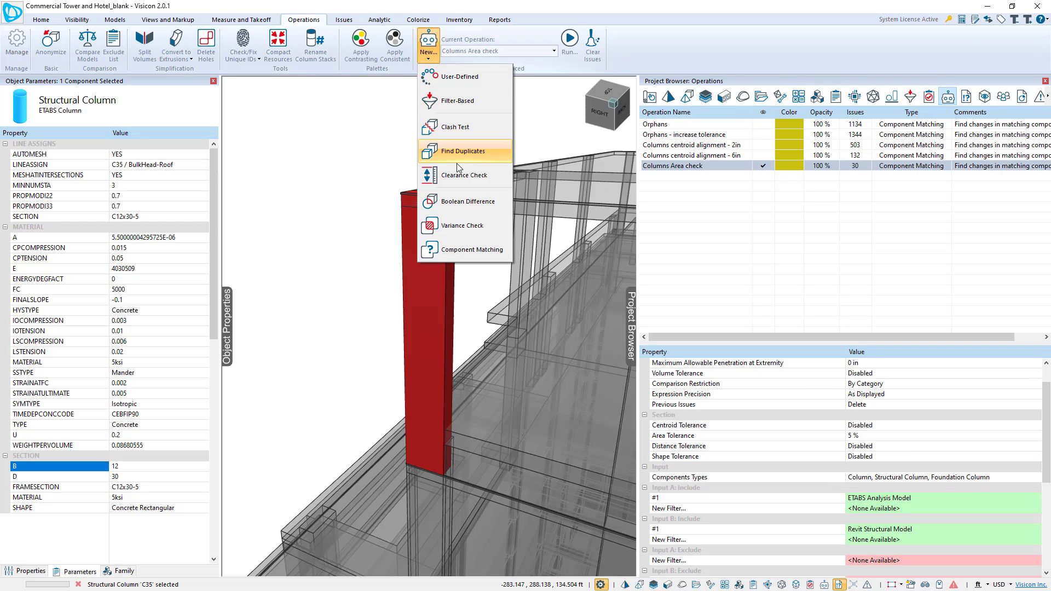
{"action": "left_click", "coordinate": [472, 250]}
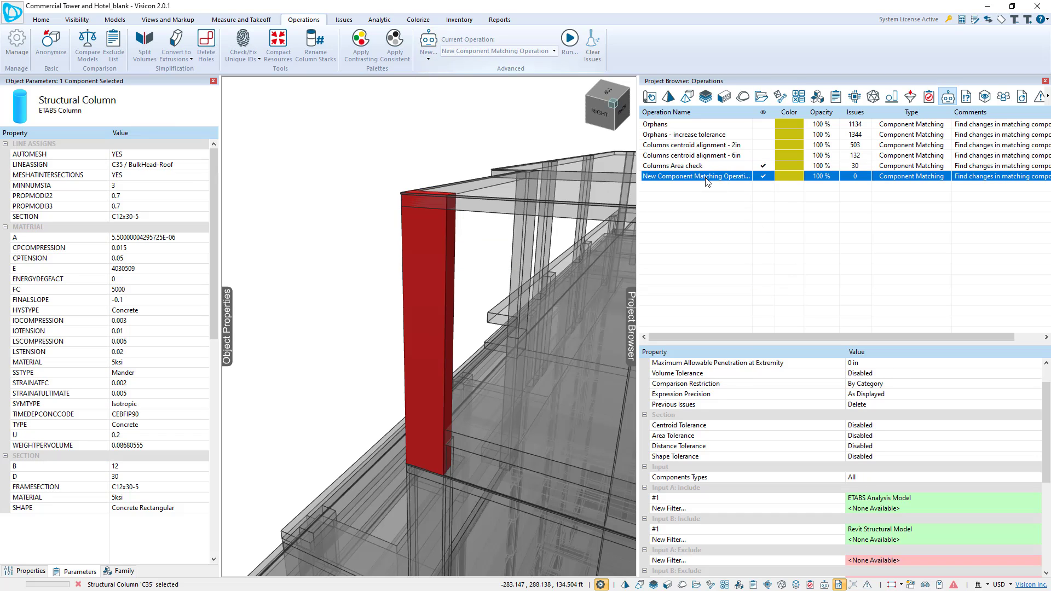
{"action": "left_click", "coordinate": [766, 167]}
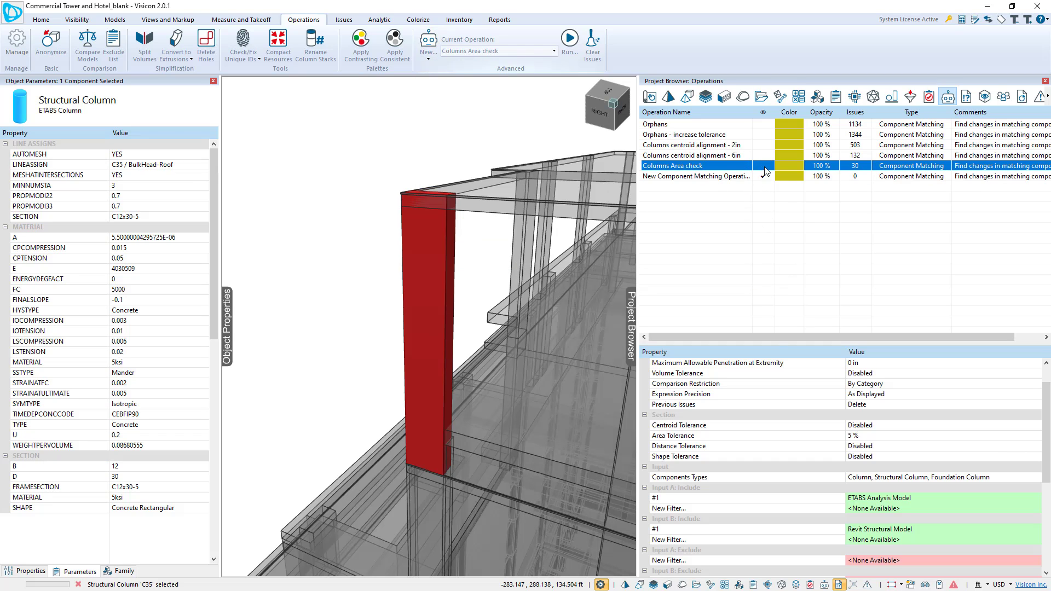
Restrict the new Component Matching operation's component types to the Columns category
{"action": "scroll", "coordinate": [815, 392], "scroll_direction": "down", "scroll_amount": 2}
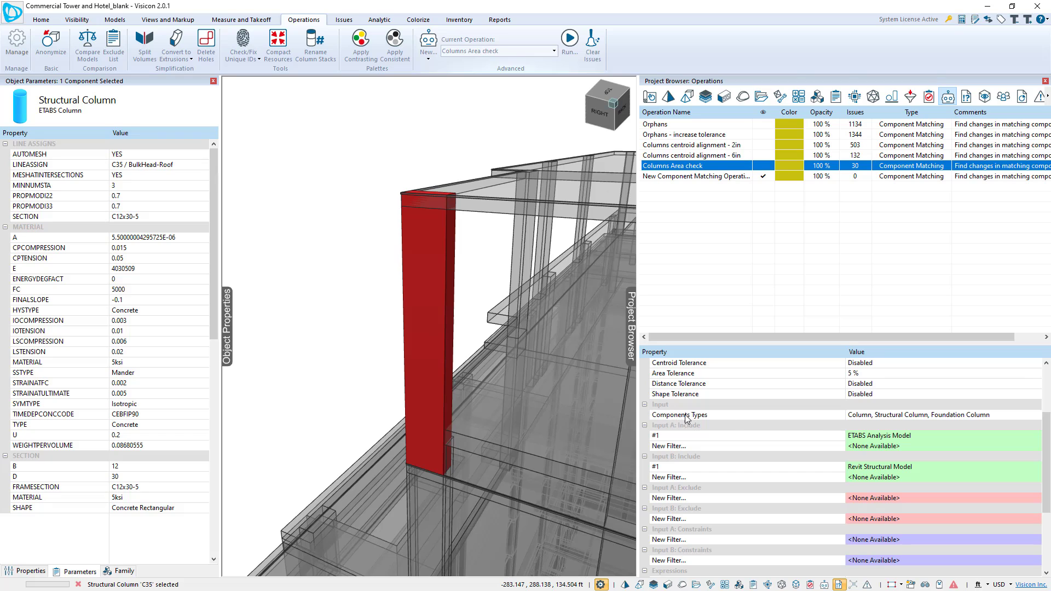
{"action": "left_click", "coordinate": [736, 177]}
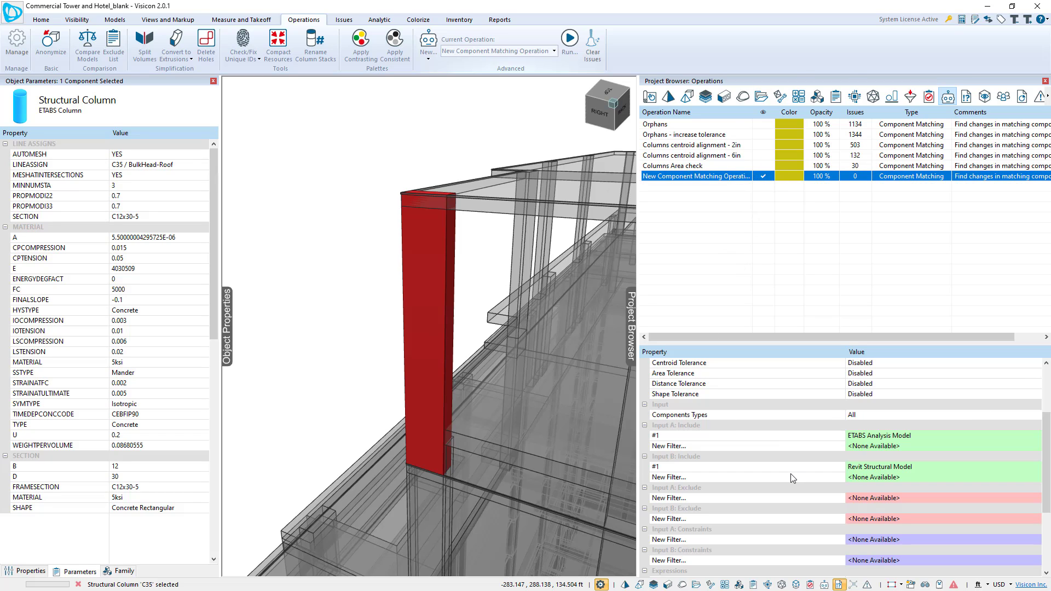
{"action": "left_click", "coordinate": [749, 415]}
{"action": "right_click", "coordinate": [750, 413]}
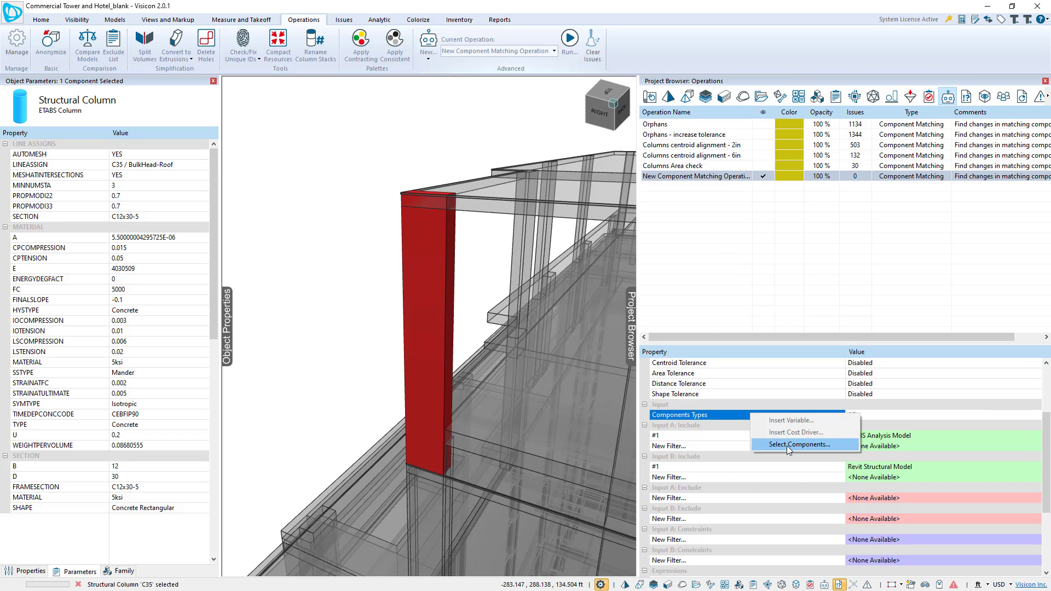
{"action": "left_click", "coordinate": [771, 444]}
{"action": "left_click", "coordinate": [461, 171]}
{"action": "left_click", "coordinate": [474, 206]}
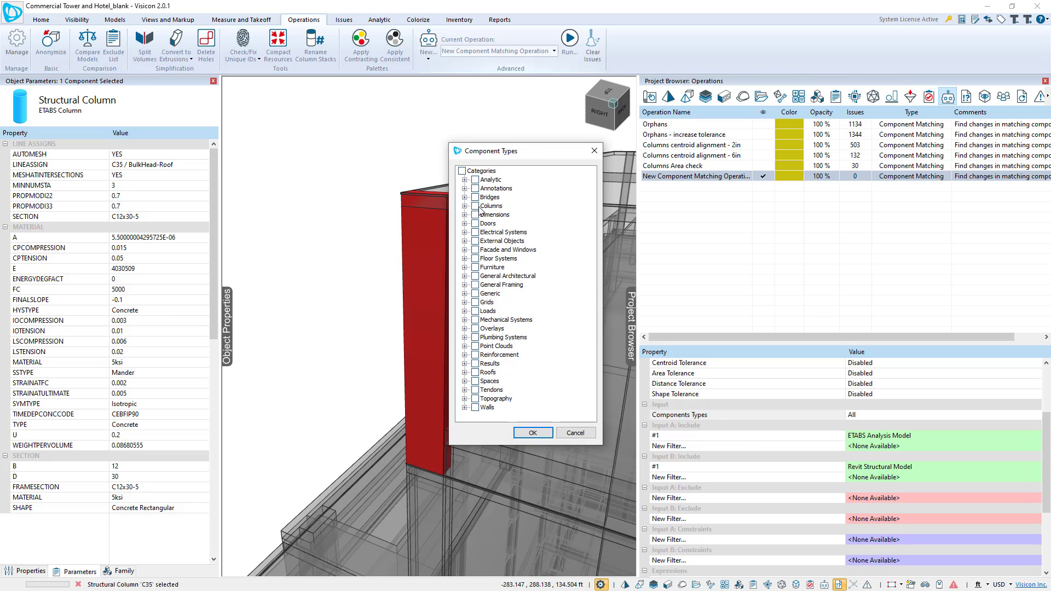
{"action": "left_click", "coordinate": [533, 432]}
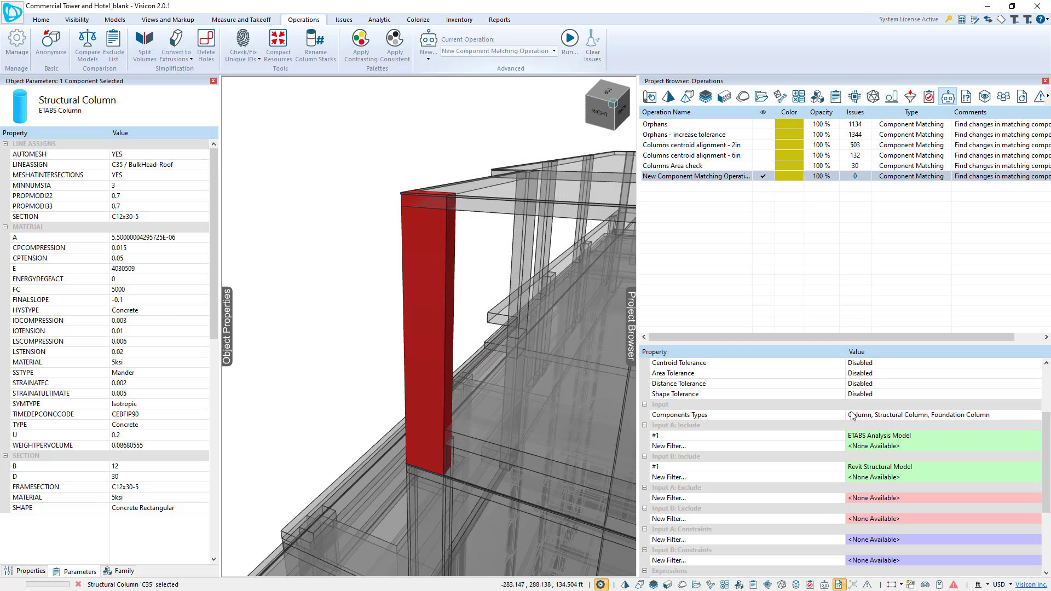
Begin a new expression for the operation with the text "a.Section.B = b."
{"action": "scroll", "coordinate": [857, 419], "scroll_direction": "down", "scroll_amount": 1}
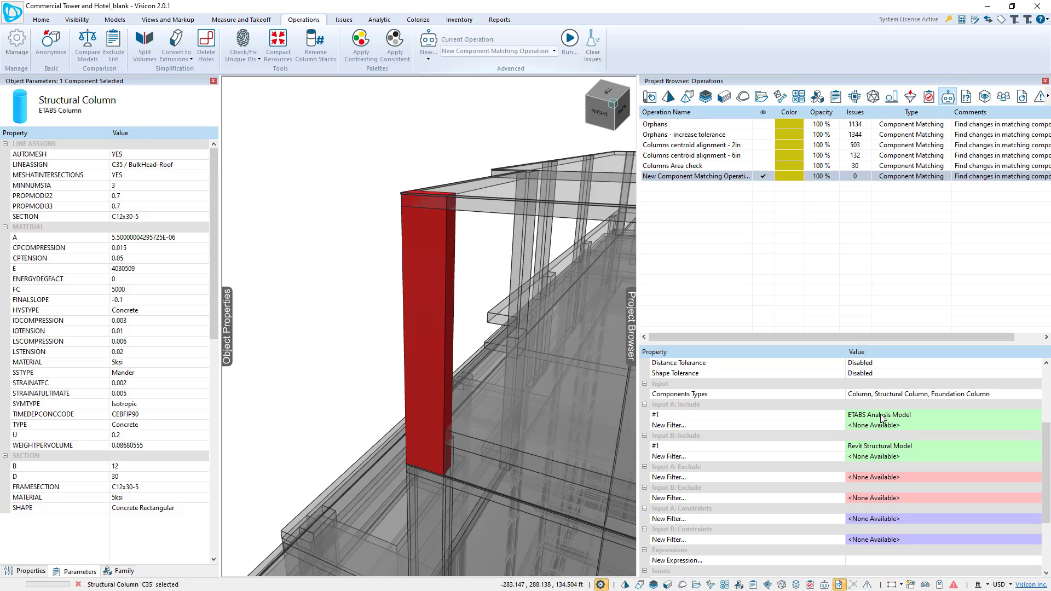
{"action": "scroll", "coordinate": [857, 438], "scroll_direction": "down", "scroll_amount": 3}
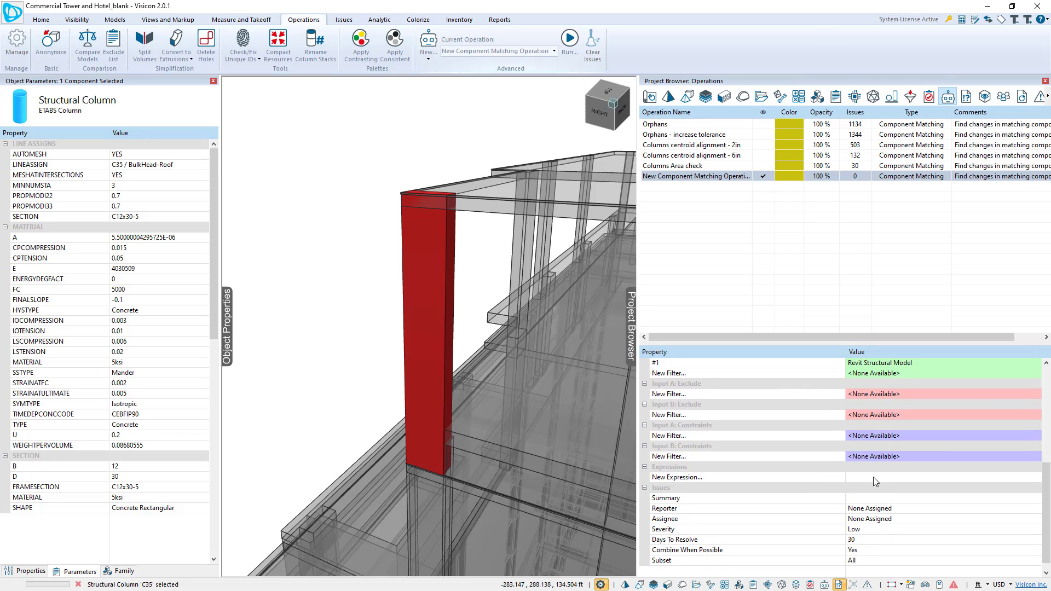
{"action": "left_click", "coordinate": [872, 477]}
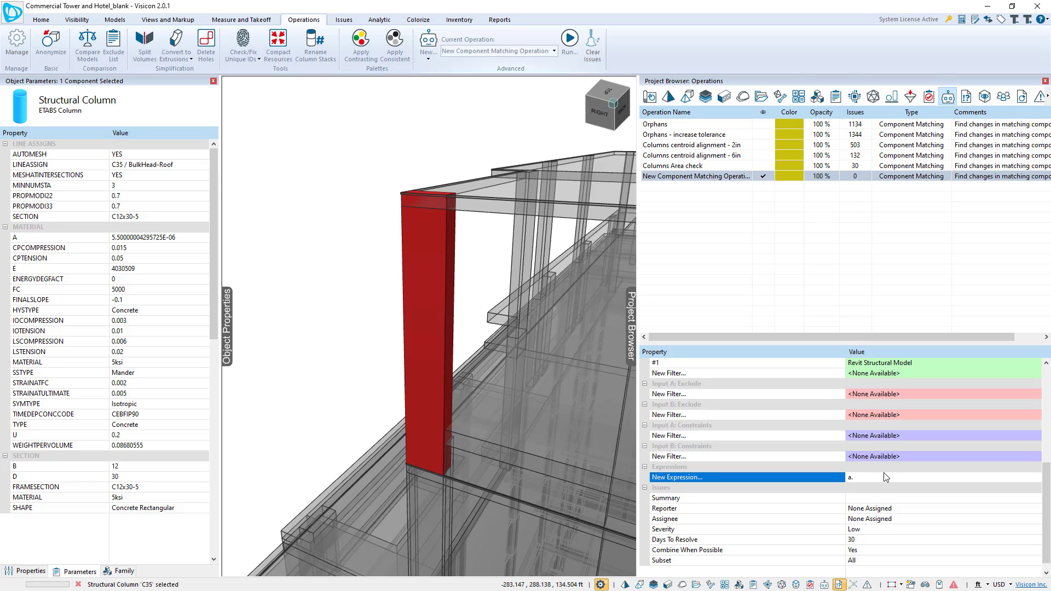
{"action": "type", "text": "a.Section.B = b."}
Display the ETABS and Revit models in their scene colors and select the Revit 12"x 30" column beneath ETABS column C35
{"action": "left_click", "coordinate": [437, 303]}
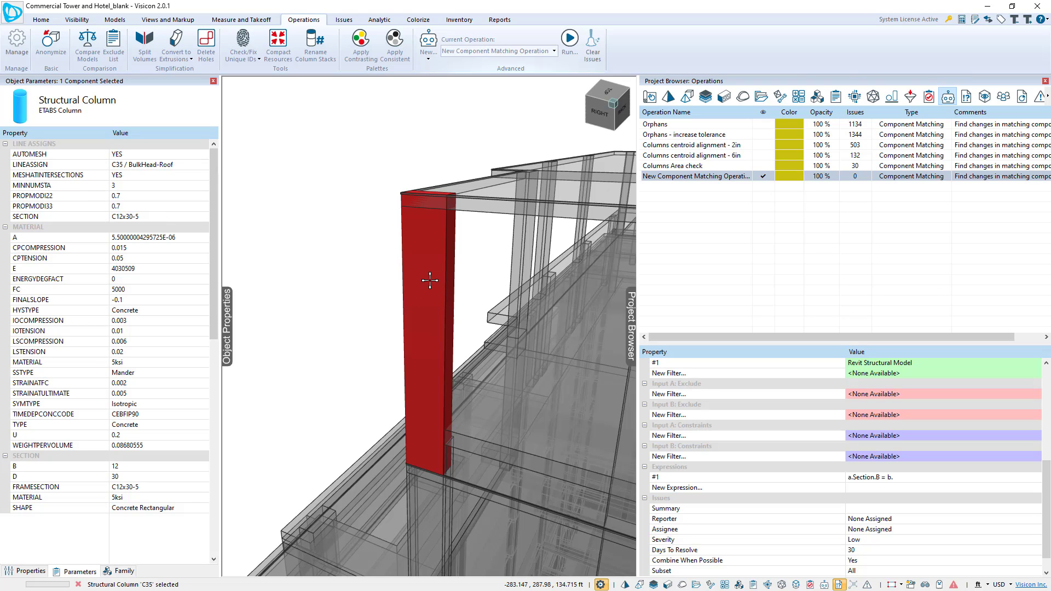
{"action": "left_click", "coordinate": [485, 278]}
{"action": "left_click", "coordinate": [426, 280]}
{"action": "left_click", "coordinate": [687, 97]}
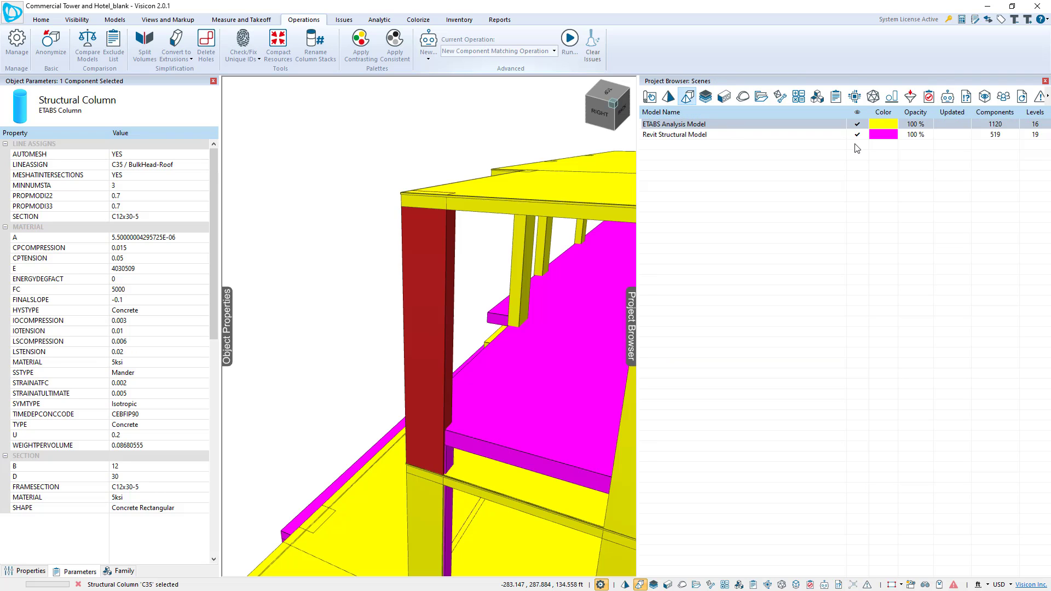
{"action": "left_click", "coordinate": [478, 270]}
{"action": "left_click", "coordinate": [429, 227]}
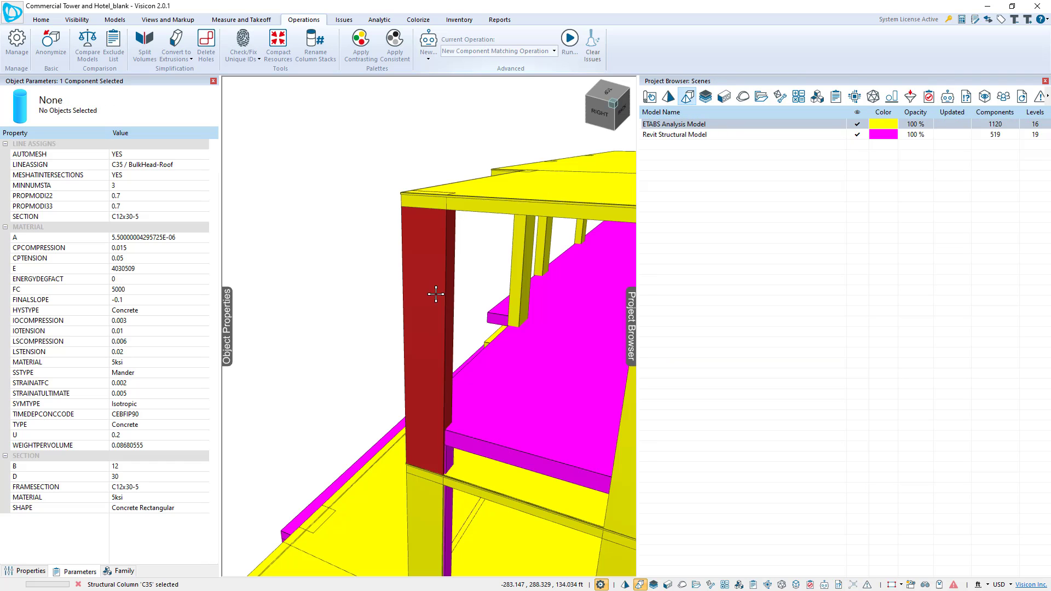
{"action": "left_click", "coordinate": [449, 462]}
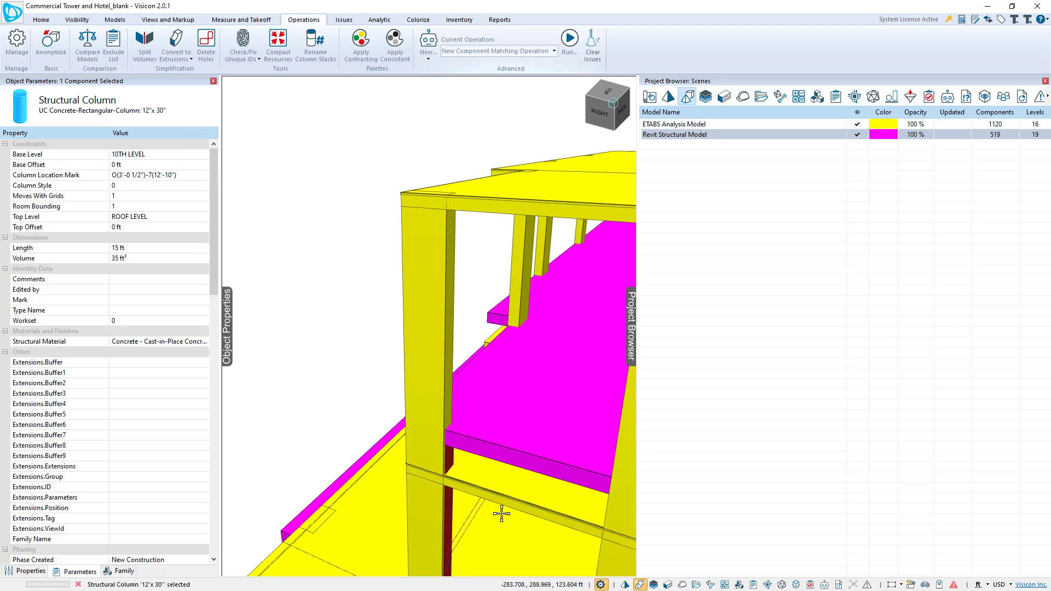
{"action": "middle_click_drag", "start_coordinate": [451, 462], "coordinate": [418, 456]}
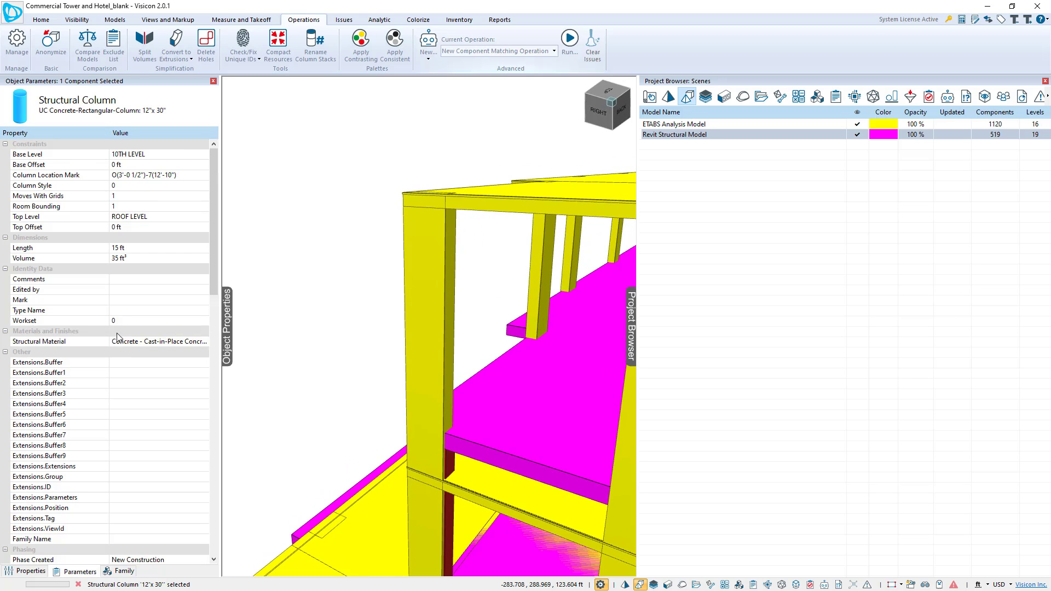
Display the Revit column's family parameters and copy the variable reference of dimension B
{"action": "left_click", "coordinate": [121, 572]}
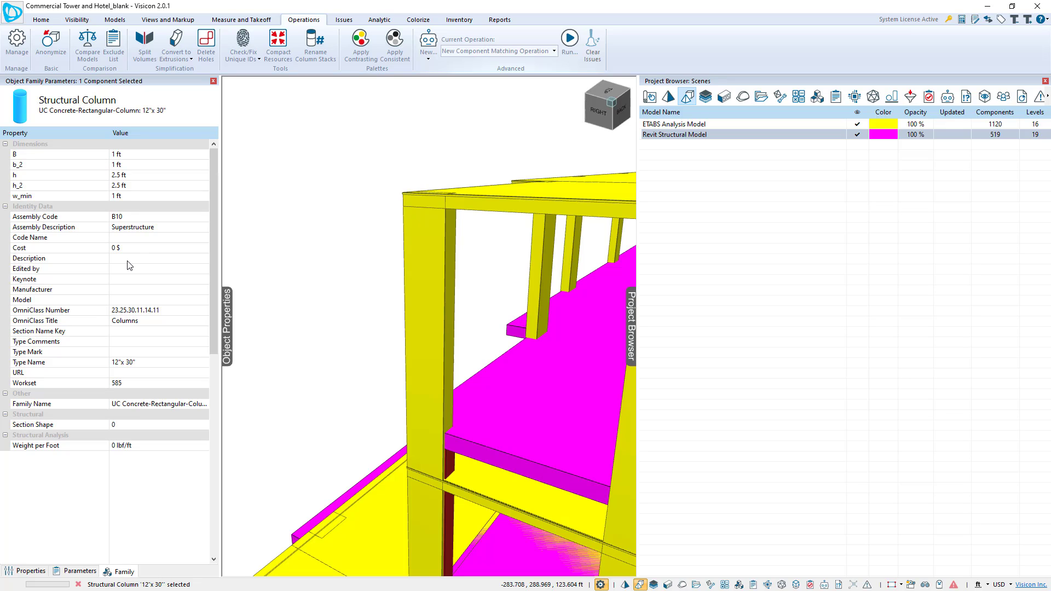
{"action": "left_click", "coordinate": [46, 156]}
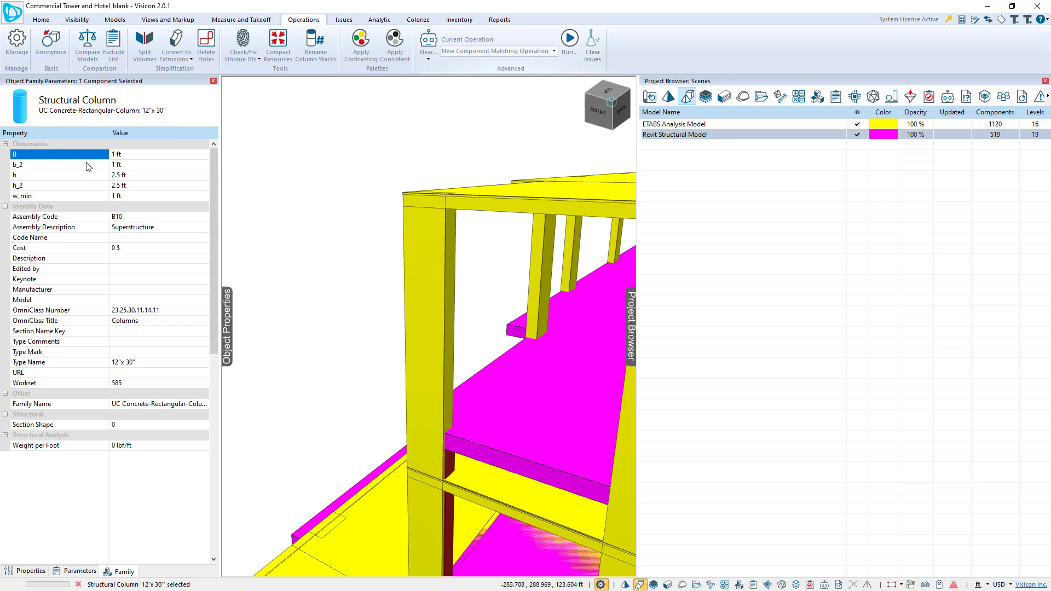
{"action": "right_click", "coordinate": [64, 158]}
{"action": "left_click", "coordinate": [129, 181]}
Return to the operations and complete the expression as "a.Section.B = b.Family.Dimensions.B"
{"action": "left_click", "coordinate": [948, 99]}
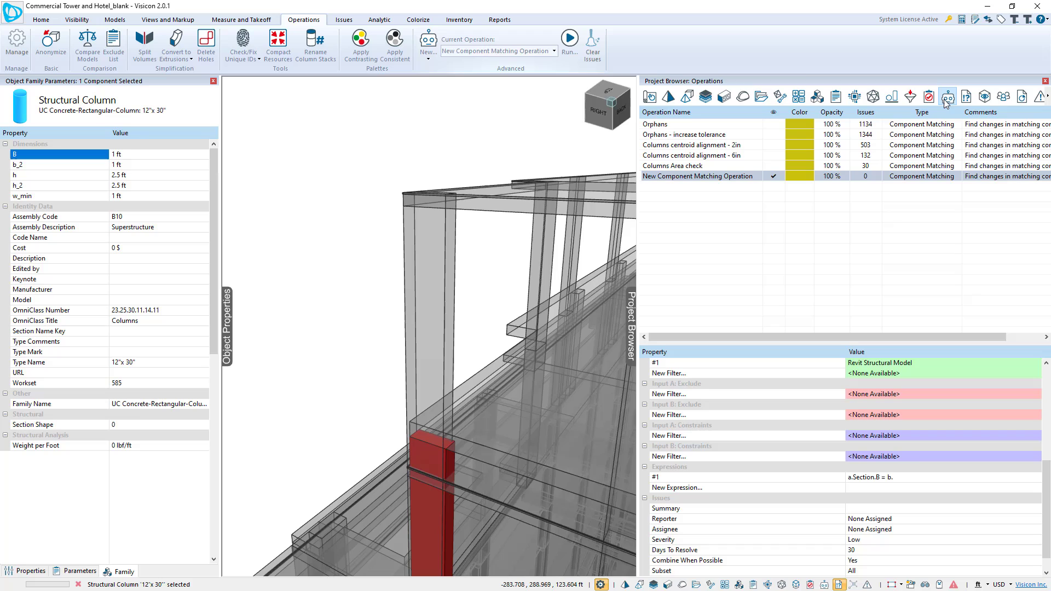
{"action": "scroll", "coordinate": [911, 457], "scroll_direction": "down", "scroll_amount": 1}
{"action": "left_click", "coordinate": [904, 456]}
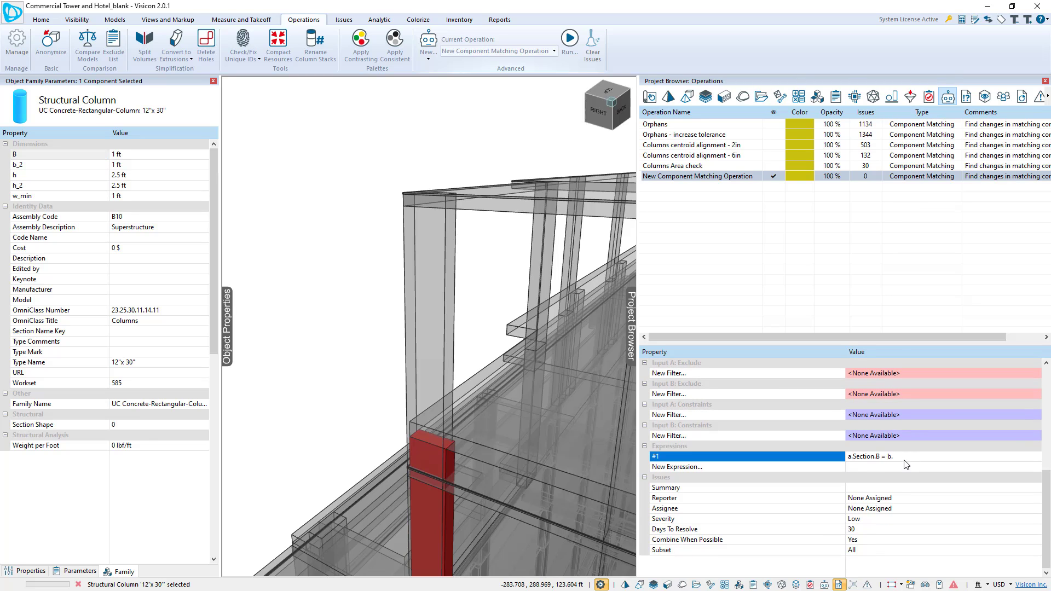
{"action": "key", "text": "ctrl+v"}
{"action": "left_click_drag", "start_coordinate": [964, 456], "coordinate": [806, 457]}
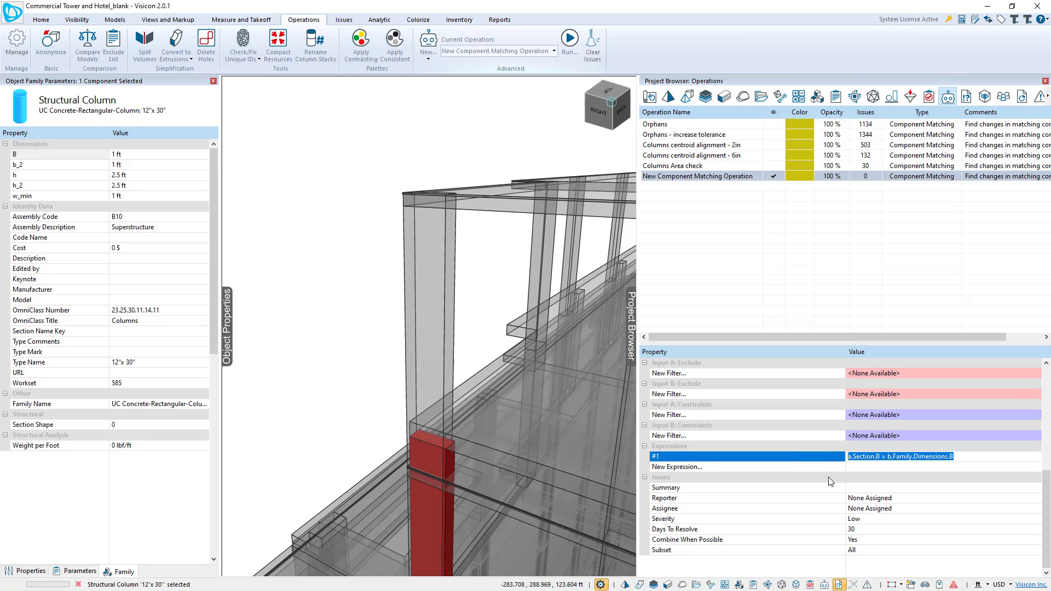
{"action": "left_click", "coordinate": [371, 356]}
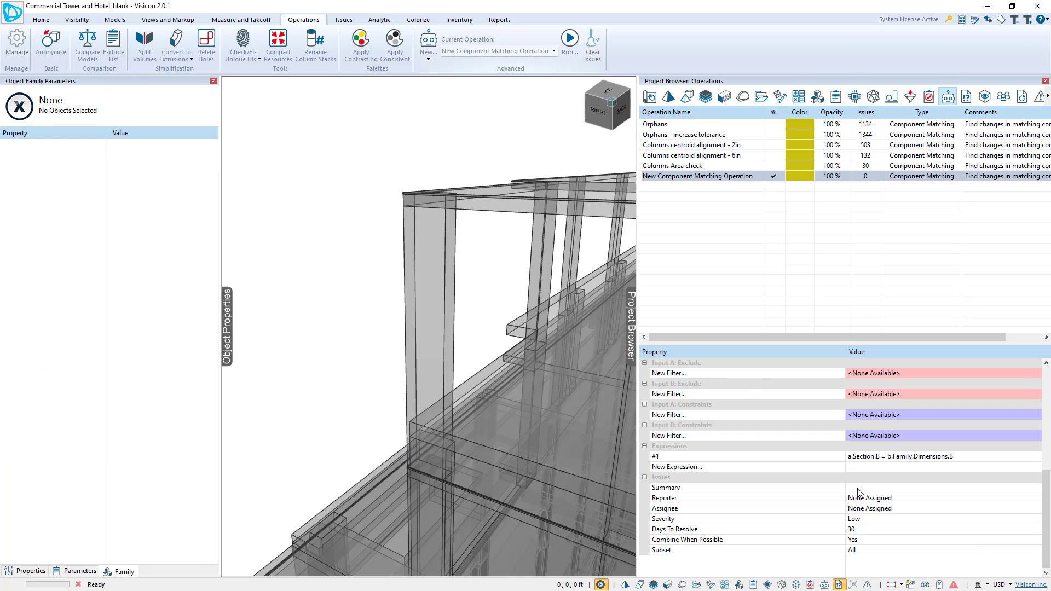
{"action": "left_click", "coordinate": [831, 459]}
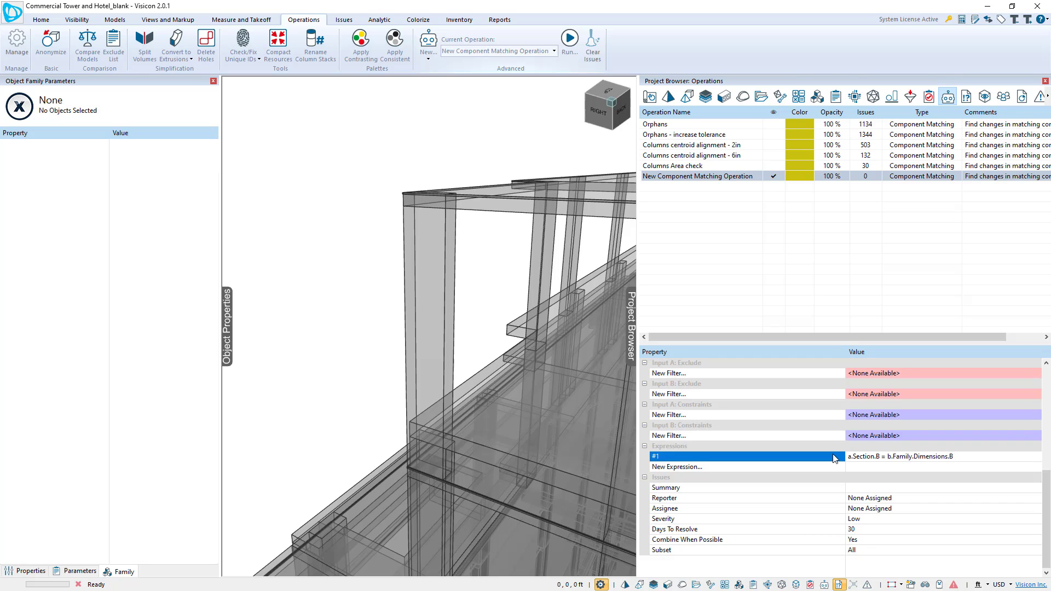
Set the operation's issue subset to Fail, run the operation and close its results
{"action": "left_click", "coordinate": [904, 550]}
{"action": "left_click", "coordinate": [1037, 550]}
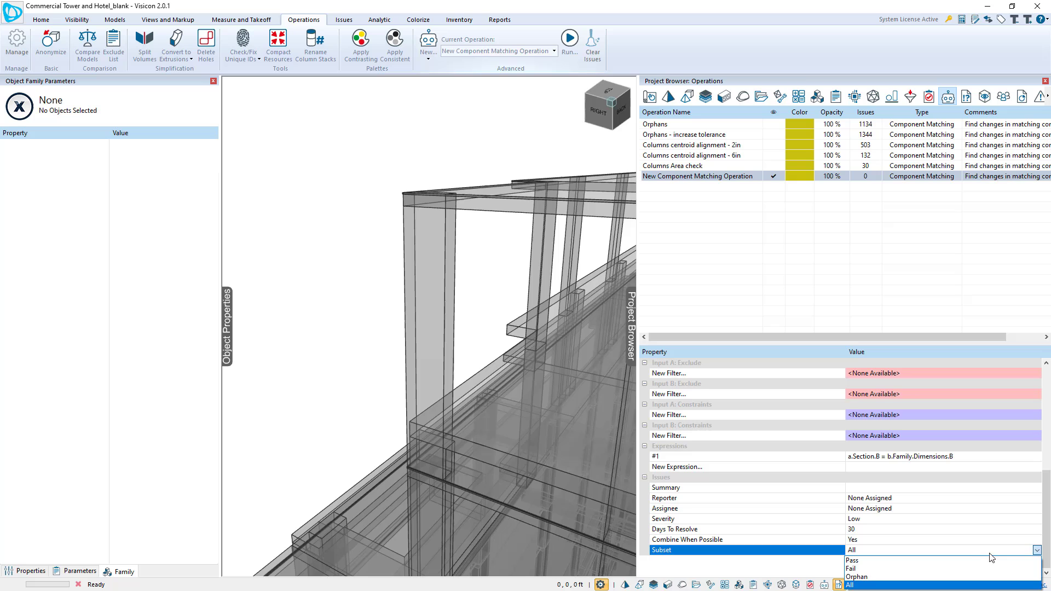
{"action": "left_click", "coordinate": [935, 568]}
{"action": "left_click", "coordinate": [740, 176]}
{"action": "right_click", "coordinate": [741, 177]}
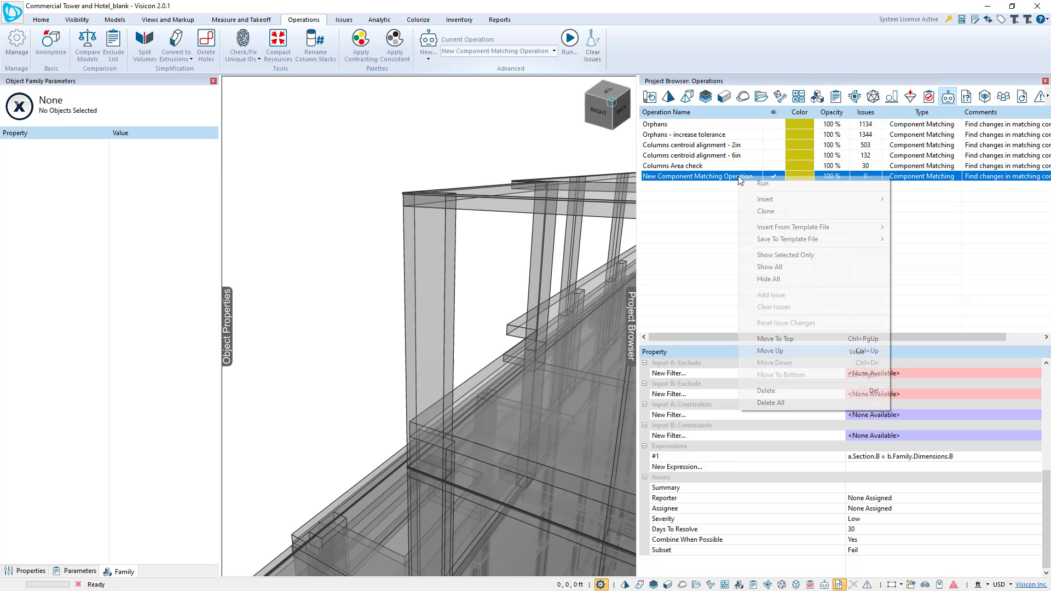
{"action": "left_click", "coordinate": [753, 181]}
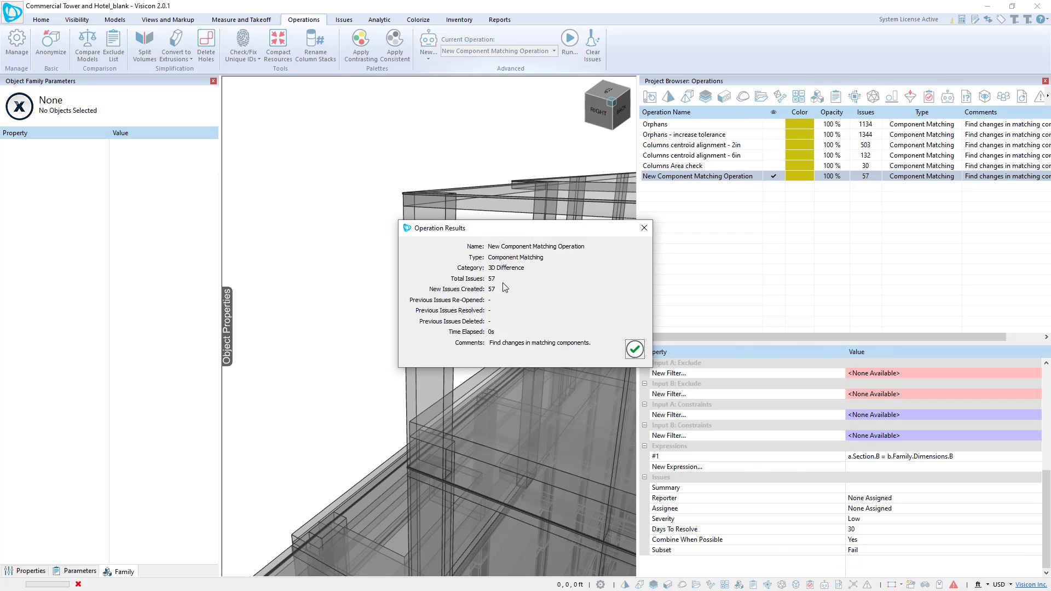
{"action": "left_click", "coordinate": [634, 353]}
Check column C35, locate the flagged columns on the lower floors and examine family dimension B of the Revit 24"x24" column
{"action": "scroll", "coordinate": [435, 372], "scroll_direction": "down", "scroll_amount": 2}
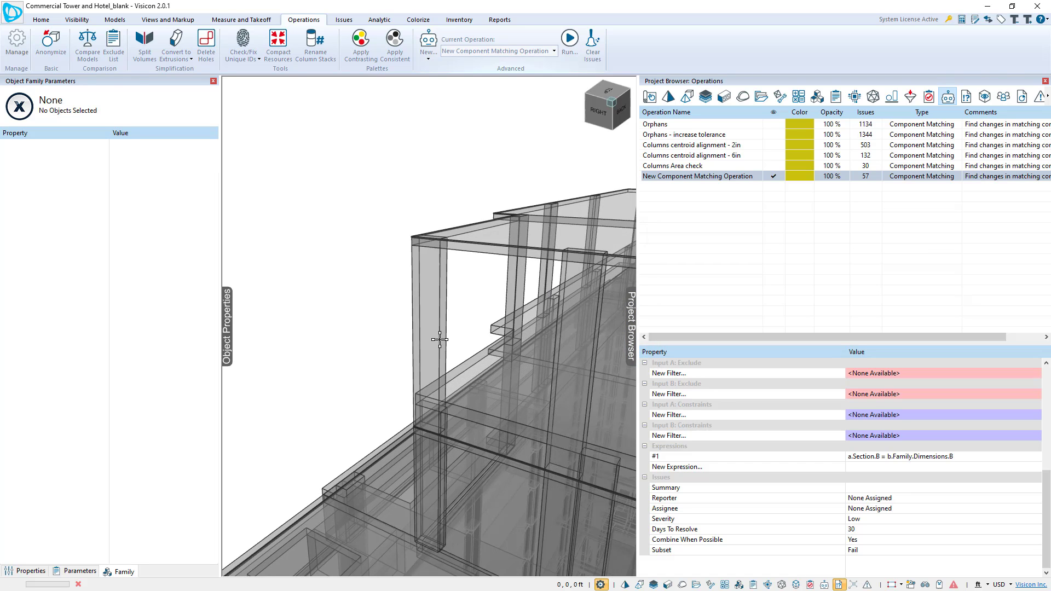
{"action": "left_click", "coordinate": [436, 344]}
{"action": "middle_click_drag", "start_coordinate": [593, 344], "coordinate": [359, 319]}
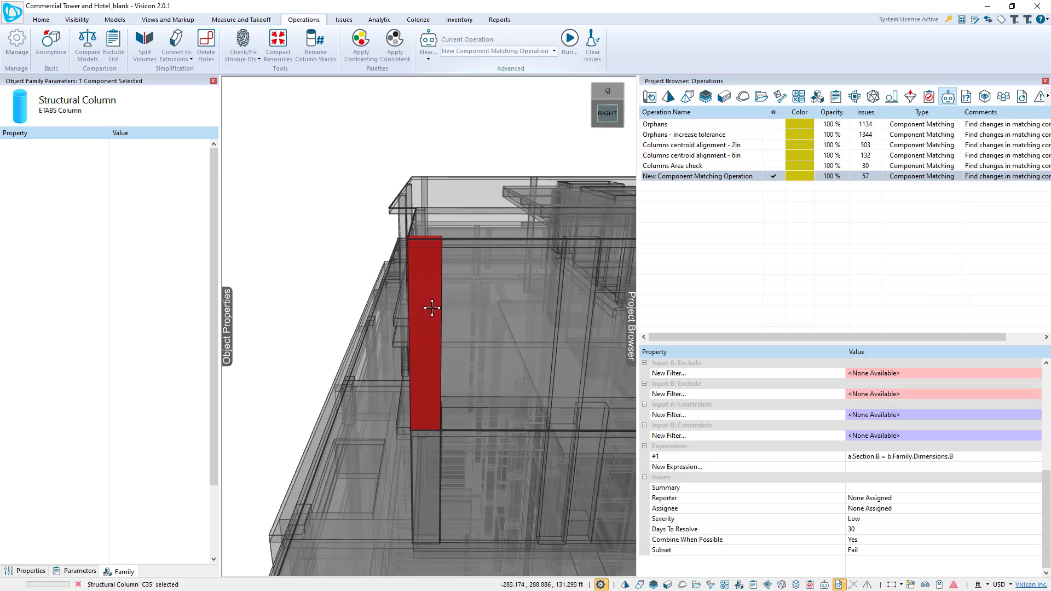
{"action": "scroll", "coordinate": [439, 306], "scroll_direction": "down", "scroll_amount": 5}
{"action": "middle_click_drag", "start_coordinate": [460, 434], "coordinate": [411, 273]}
{"action": "mouse_move", "coordinate": [495, 476]}
{"action": "middle_mouse_down"}
{"action": "mouse_move", "coordinate": [504, 319]}
{"action": "mouse_move", "coordinate": [428, 309]}
{"action": "mouse_move", "coordinate": [403, 416]}
{"action": "mouse_move", "coordinate": [383, 446]}
{"action": "middle_mouse_up"}
{"action": "scroll", "coordinate": [566, 340], "scroll_direction": "up", "scroll_amount": 5}
{"action": "left_click", "coordinate": [505, 299]}
{"action": "scroll", "coordinate": [420, 330], "scroll_direction": "up", "scroll_amount": 3}
{"action": "scroll", "coordinate": [422, 351], "scroll_direction": "up", "scroll_amount": 6}
{"action": "mouse_move", "coordinate": [423, 307]}
{"action": "middle_mouse_down"}
{"action": "mouse_move", "coordinate": [403, 335]}
{"action": "mouse_move", "coordinate": [404, 305]}
{"action": "middle_mouse_up"}
{"action": "left_click", "coordinate": [410, 306]}
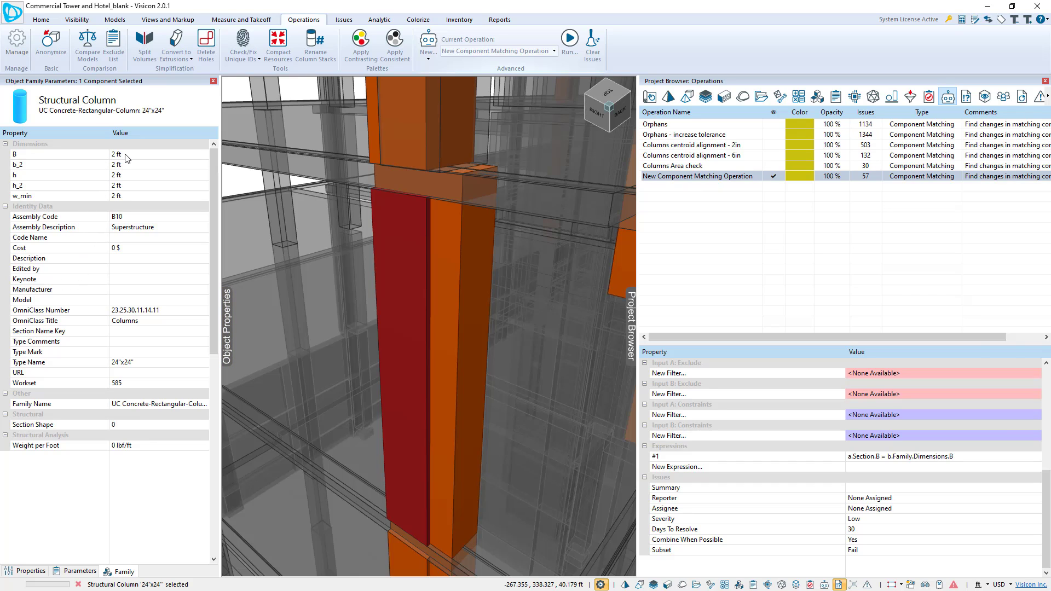
Examine section parameter B of the adjacent ETABS column C1 and compare the column pair against the matching expression
{"action": "left_click", "coordinate": [454, 327]}
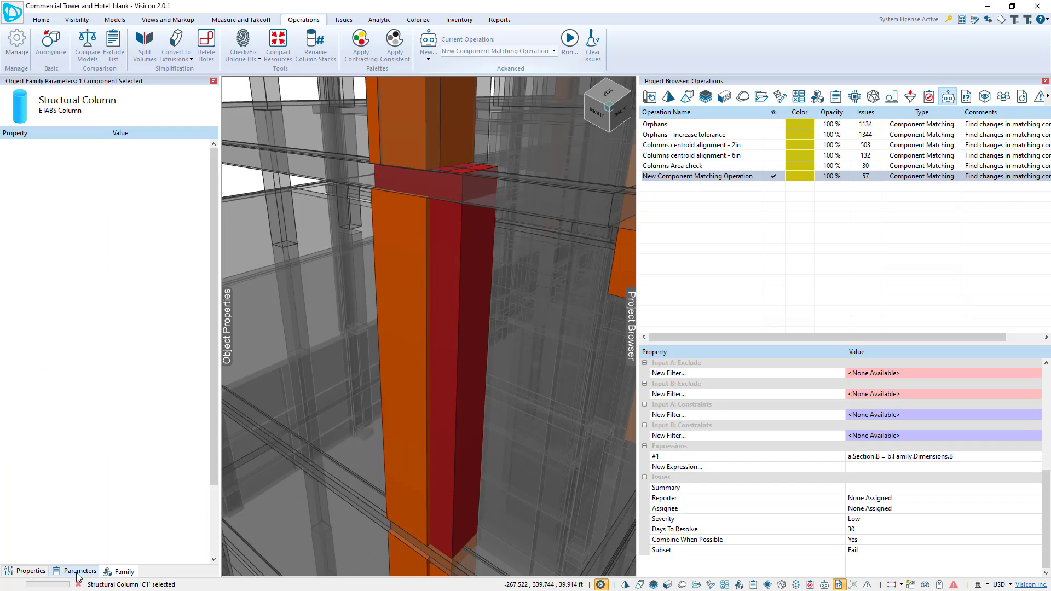
{"action": "left_click", "coordinate": [78, 574]}
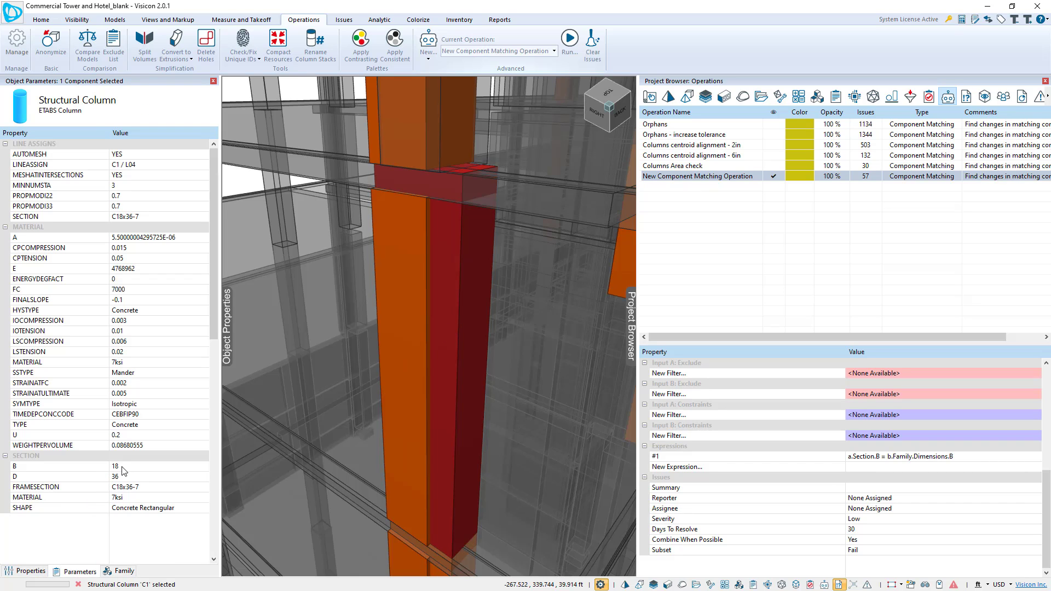
{"action": "left_click", "coordinate": [377, 387]}
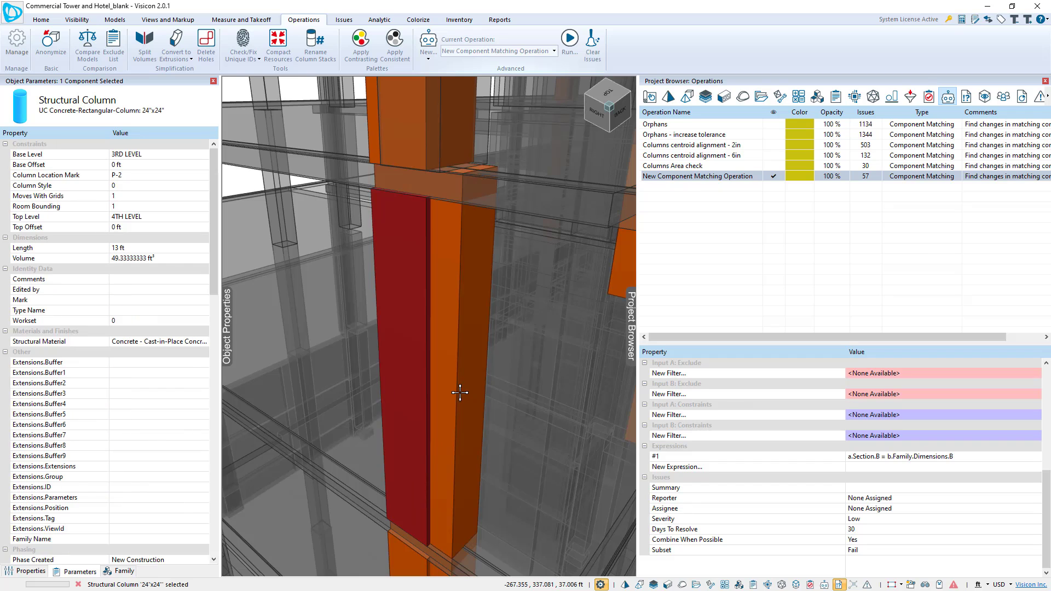
{"action": "left_click", "coordinate": [460, 386]}
{"action": "left_click", "coordinate": [895, 457]}
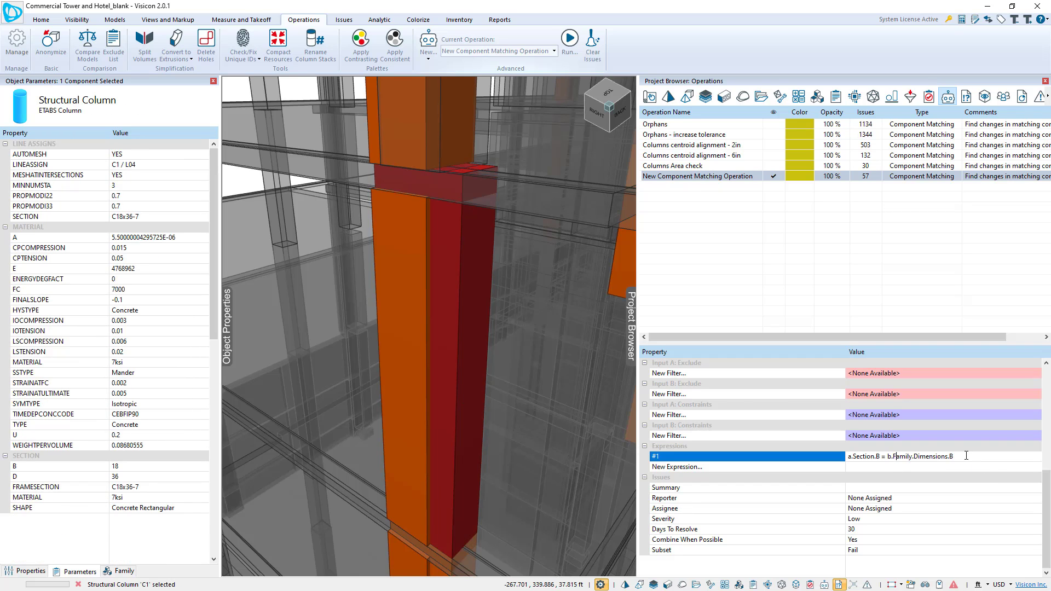
{"action": "left_click_drag", "start_coordinate": [955, 456], "coordinate": [823, 464]}
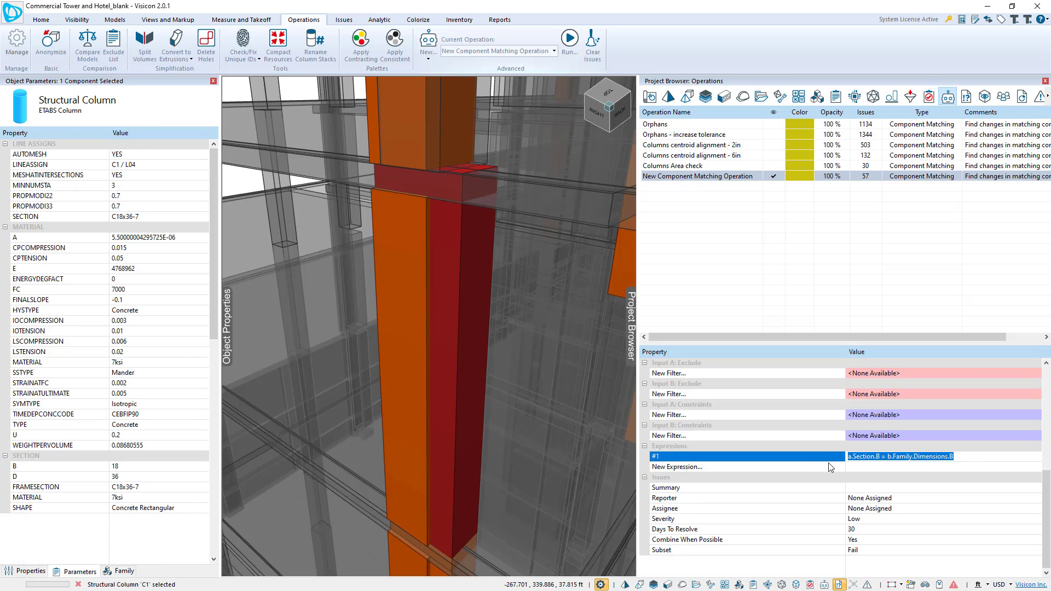
Select the Revit 24"x24" column again and examine the flagged column stack around it
{"action": "left_click", "coordinate": [410, 337]}
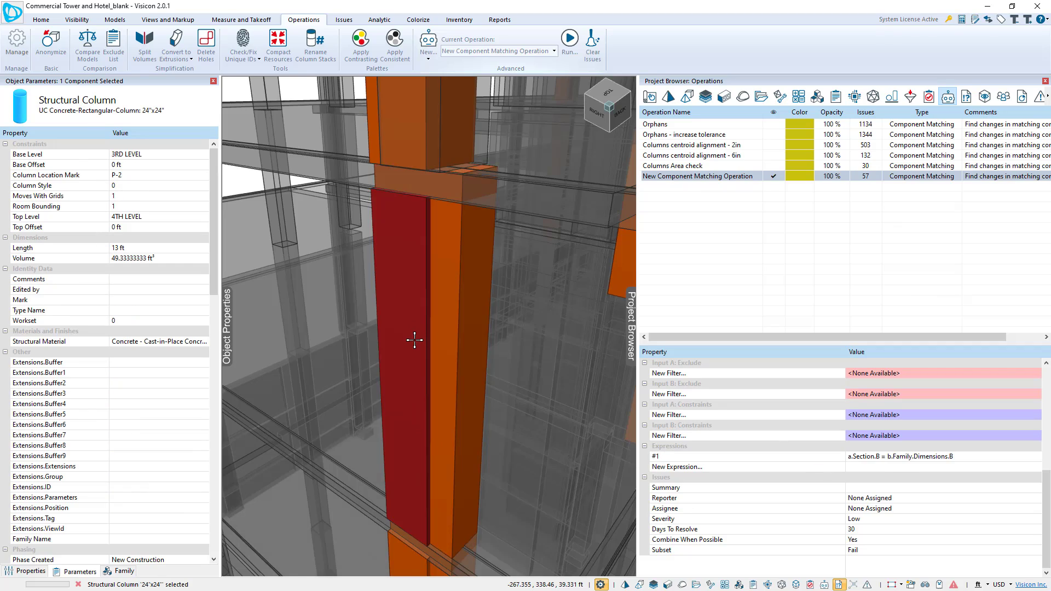
{"action": "scroll", "coordinate": [416, 350], "scroll_direction": "down", "scroll_amount": 3}
{"action": "scroll", "coordinate": [420, 358], "scroll_direction": "down", "scroll_amount": 5}
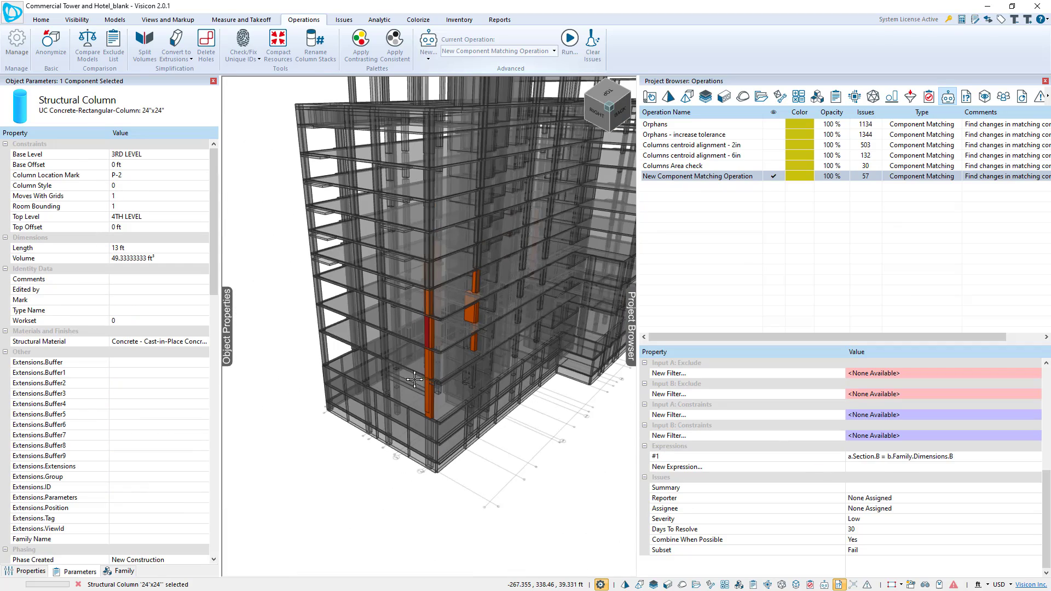
{"action": "scroll", "coordinate": [416, 364], "scroll_direction": "up", "scroll_amount": 5}
{"action": "scroll", "coordinate": [415, 363], "scroll_direction": "up", "scroll_amount": 5}
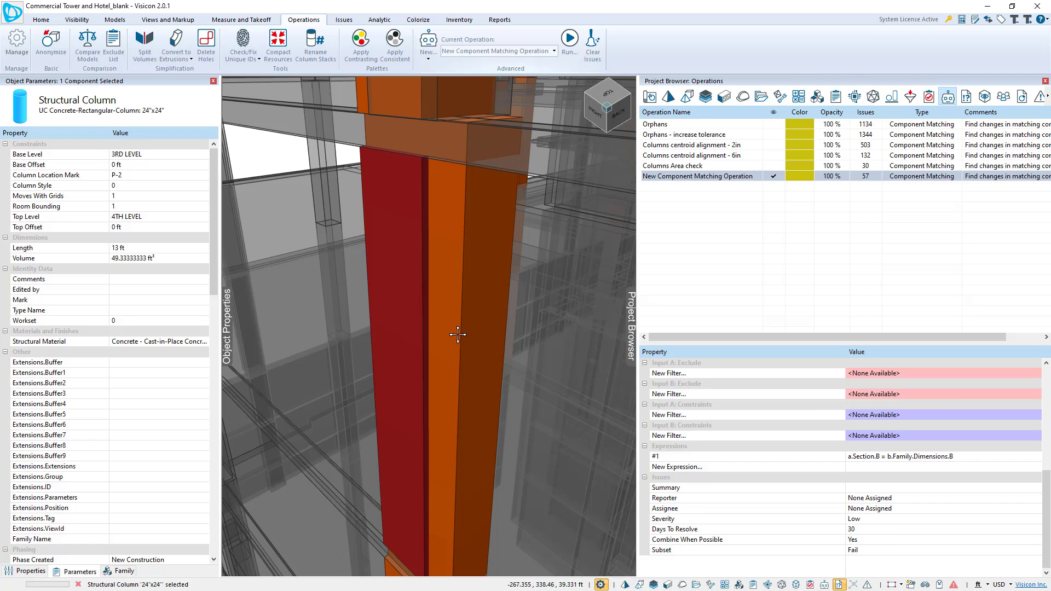
{"action": "scroll", "coordinate": [458, 333], "scroll_direction": "down", "scroll_amount": 3}
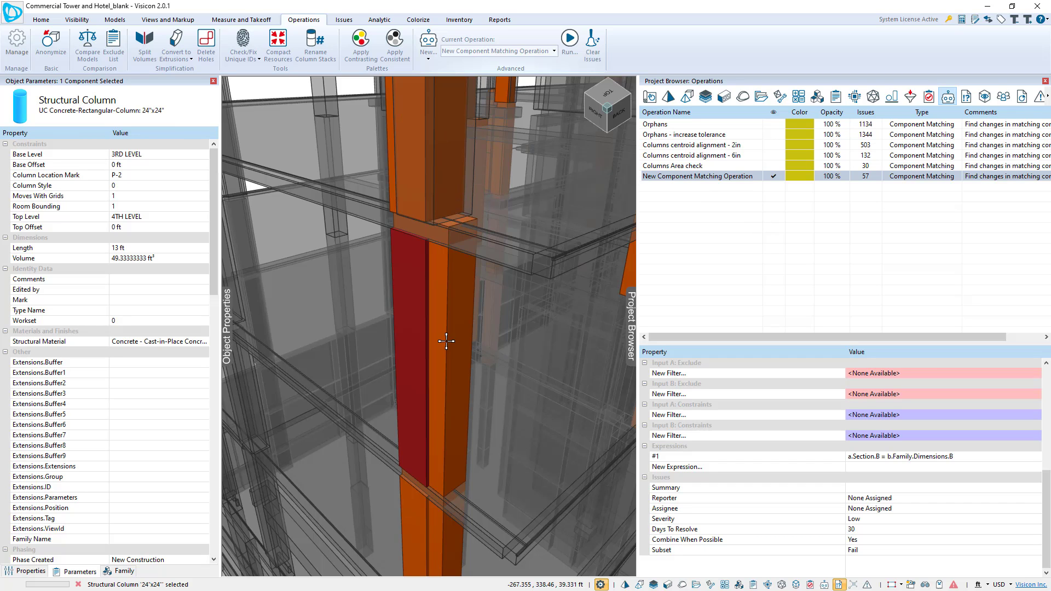
Examine the Save As choices for storing the project and its matching operations, including a new template
{"action": "scroll", "coordinate": [446, 345], "scroll_direction": "up", "scroll_amount": 1}
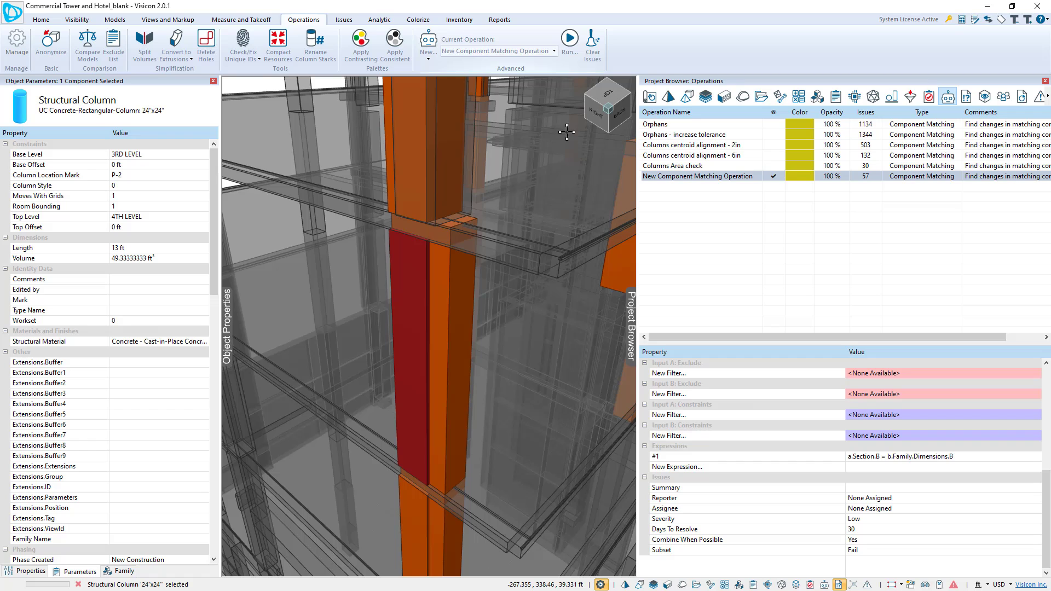
{"action": "left_click", "coordinate": [8, 20]}
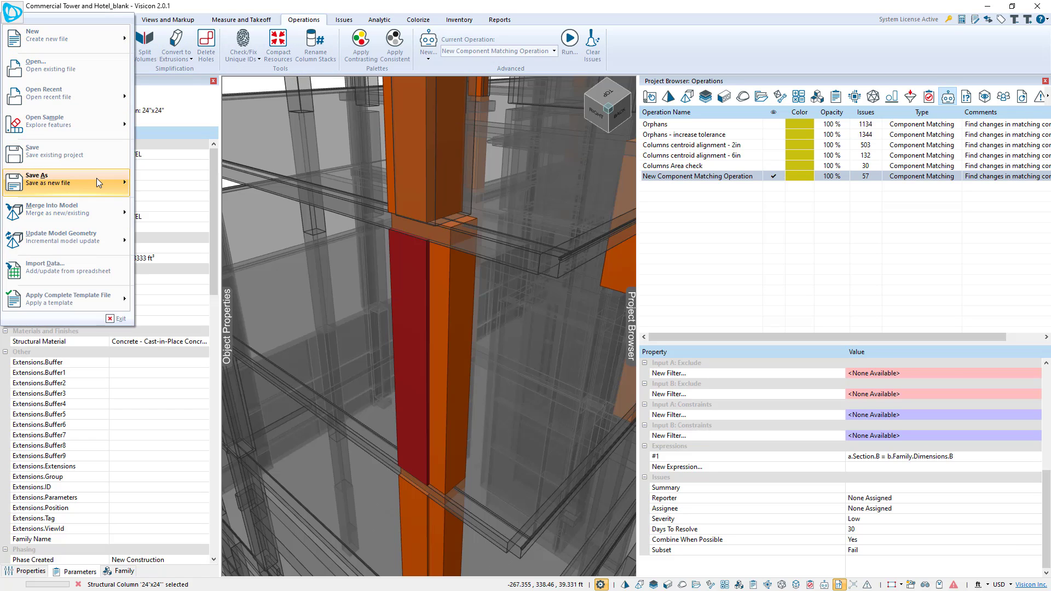
{"action": "mouse_move", "coordinate": [112, 179]}
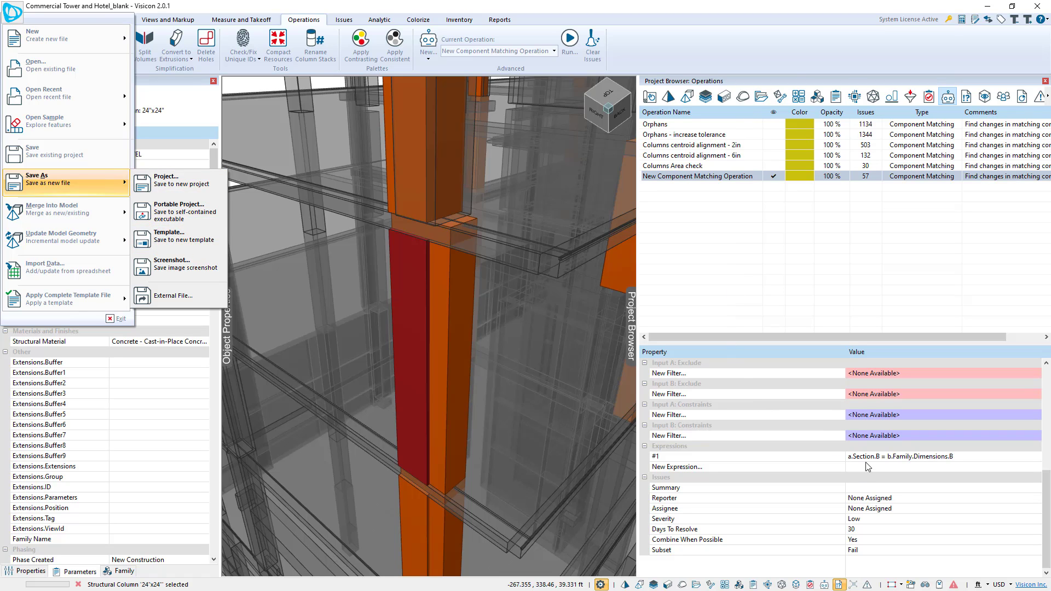
Highlight the matching expression a.Section.B = b.Family.Dimensions.B and examine the complete template files available to apply
{"action": "left_click", "coordinate": [932, 458]}
{"action": "left_click_drag", "start_coordinate": [961, 457], "coordinate": [844, 457]}
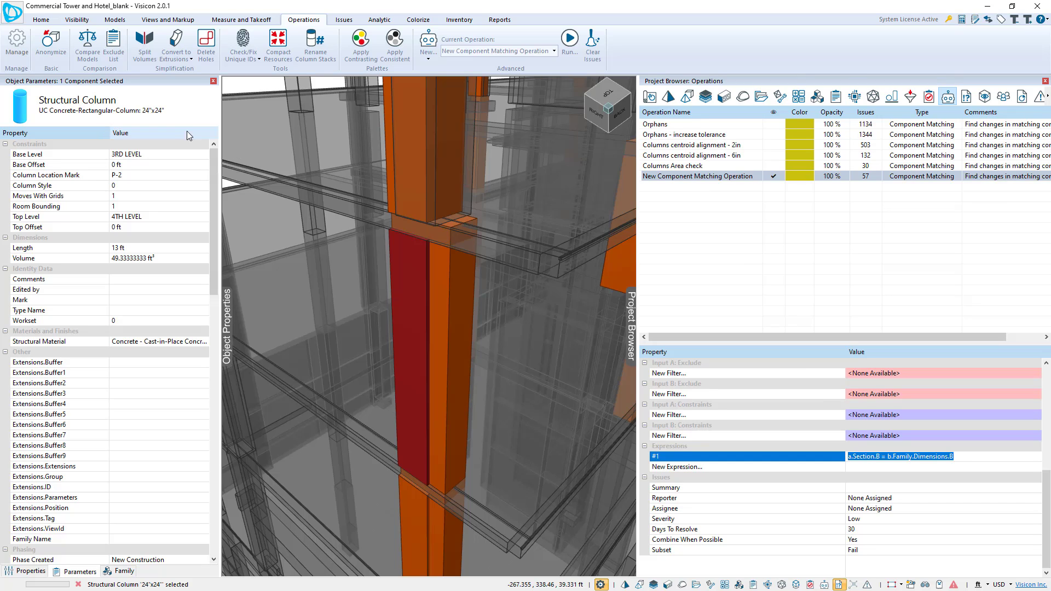
{"action": "left_click", "coordinate": [7, 14]}
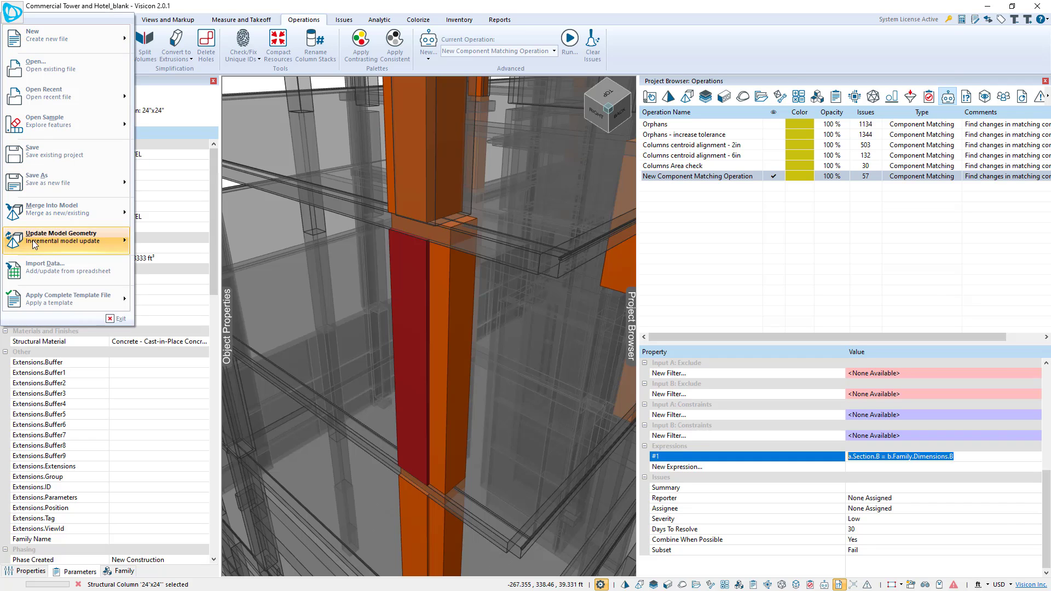
{"action": "mouse_move", "coordinate": [57, 305]}
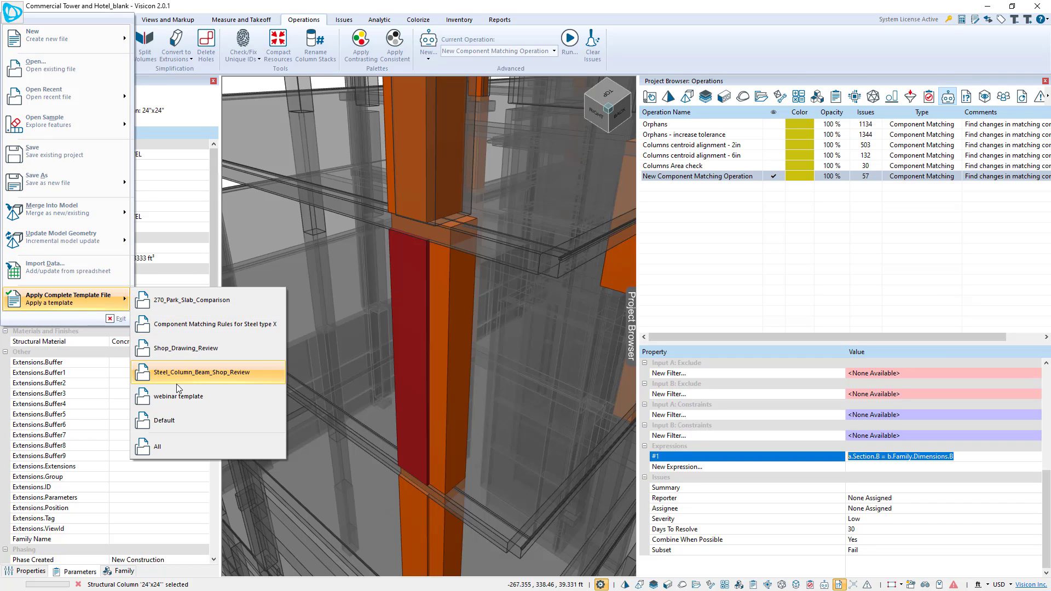